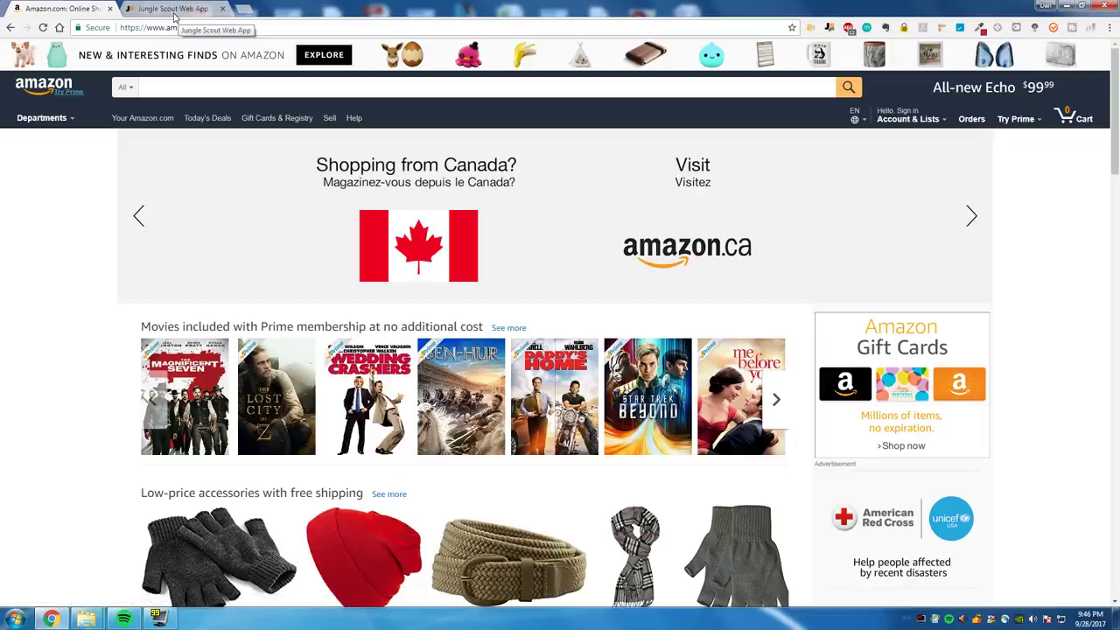
Step: Look at the Jungle Scout web app, open the junglescout.com site separately and view its list of products
{"action": "left_click", "coordinate": [174, 8]}
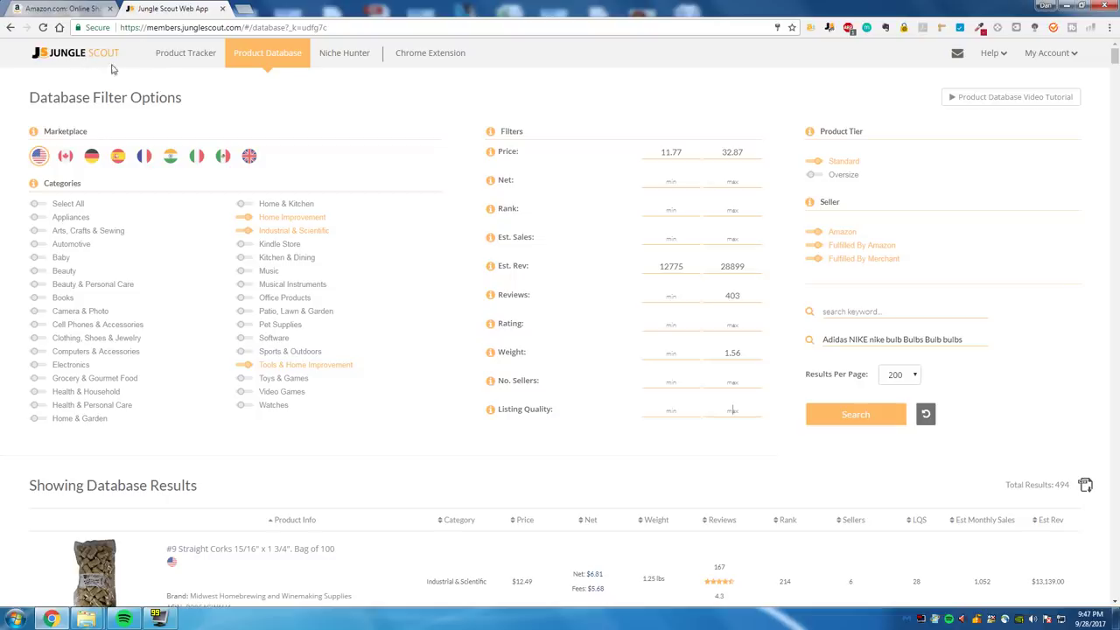
{"action": "left_click", "coordinate": [245, 7]}
{"action": "type", "text": "junglescou"}
{"action": "key", "text": "Return"}
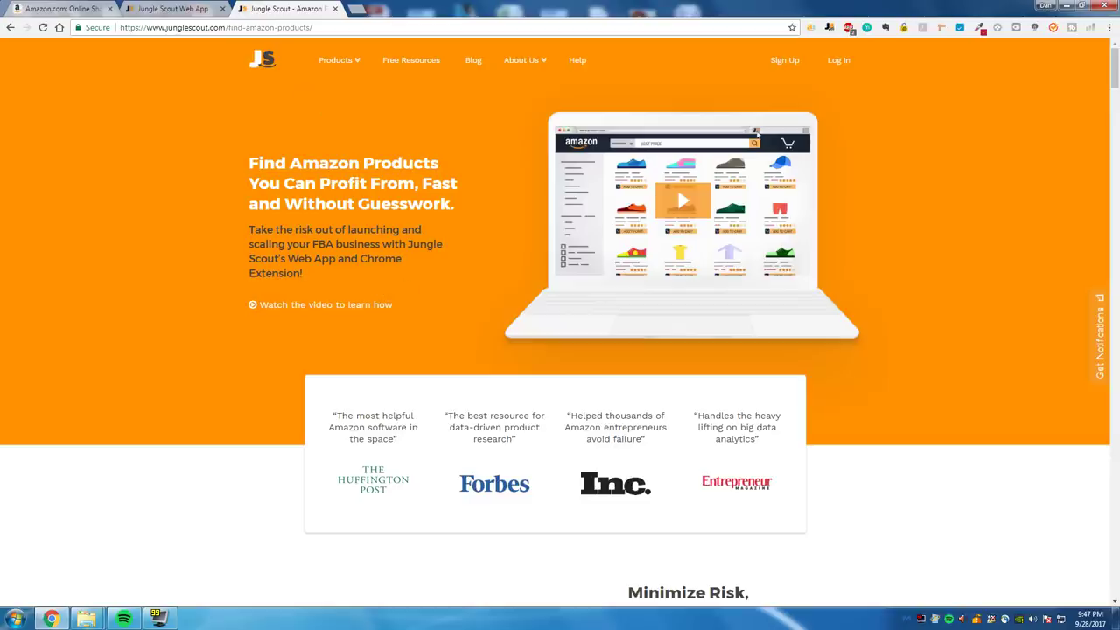
{"action": "mouse_move", "coordinate": [348, 61]}
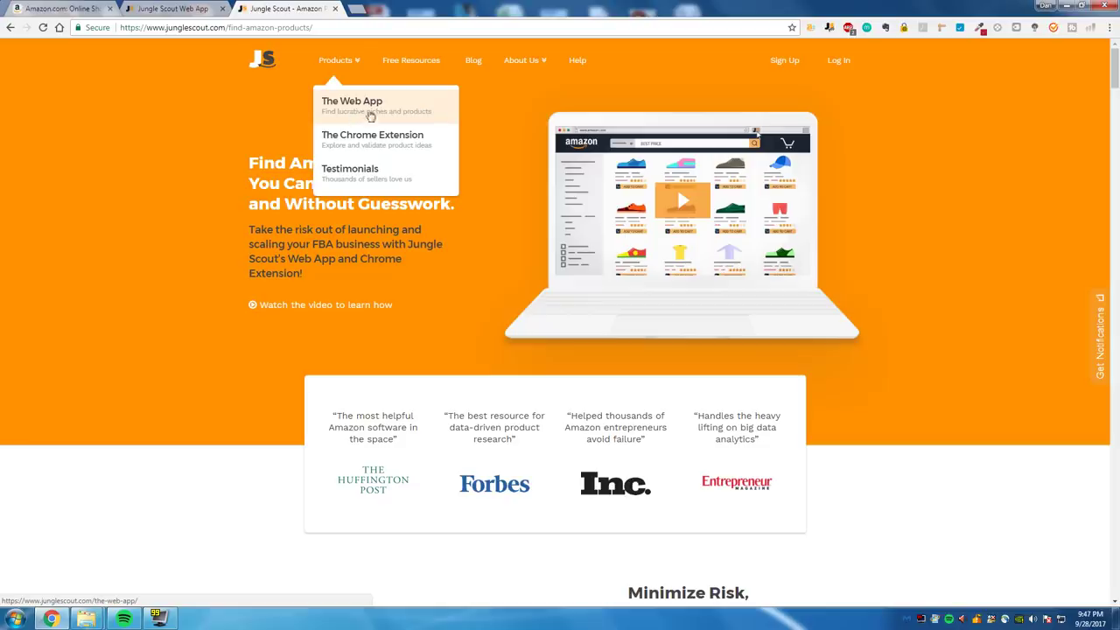
Step: Return to the Jungle Scout product database and enable the Arts, Crafts & Sewing and Baby categories
{"action": "left_click", "coordinate": [200, 7]}
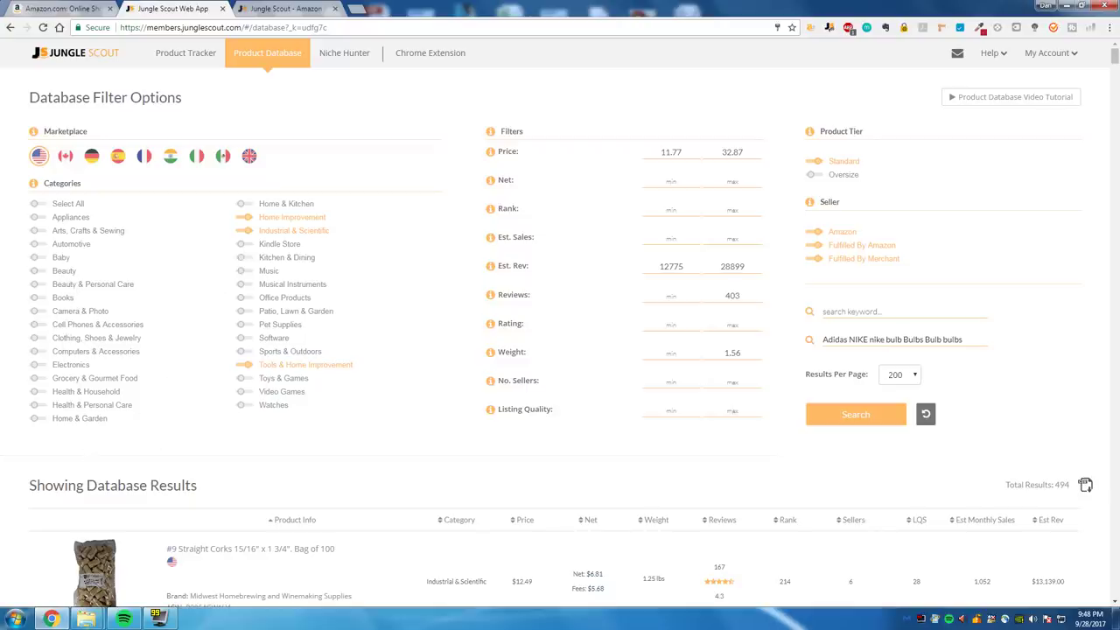
{"action": "left_click", "coordinate": [63, 281]}
{"action": "left_click", "coordinate": [62, 285]}
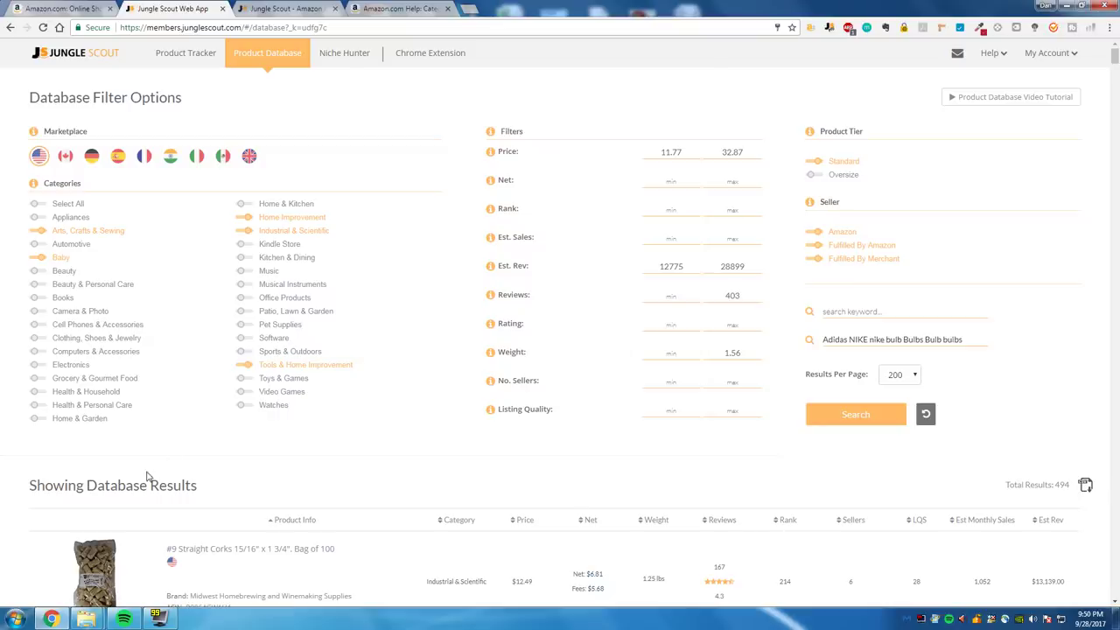
{"action": "scroll", "coordinate": [162, 295], "scroll_direction": "down", "scroll_amount": 2}
{"action": "scroll", "coordinate": [163, 295], "scroll_direction": "up", "scroll_amount": 2}
{"action": "scroll", "coordinate": [237, 323], "scroll_direction": "down", "scroll_amount": 2}
{"action": "scroll", "coordinate": [307, 354], "scroll_direction": "up", "scroll_amount": 2}
{"action": "scroll", "coordinate": [208, 328], "scroll_direction": "down", "scroll_amount": 1}
{"action": "scroll", "coordinate": [193, 322], "scroll_direction": "up", "scroll_amount": 1}
{"action": "scroll", "coordinate": [180, 310], "scroll_direction": "down", "scroll_amount": 1}
{"action": "scroll", "coordinate": [173, 303], "scroll_direction": "up", "scroll_amount": 1}
Step: Also enable Health & Household, Health & Personal Care, Home & Garden, Home & Kitchen, Patio, Lawn & Garden, Pet Supplies, and Sports & Outdoors
{"action": "left_click", "coordinate": [85, 393]}
{"action": "left_click", "coordinate": [97, 407]}
{"action": "left_click", "coordinate": [294, 204]}
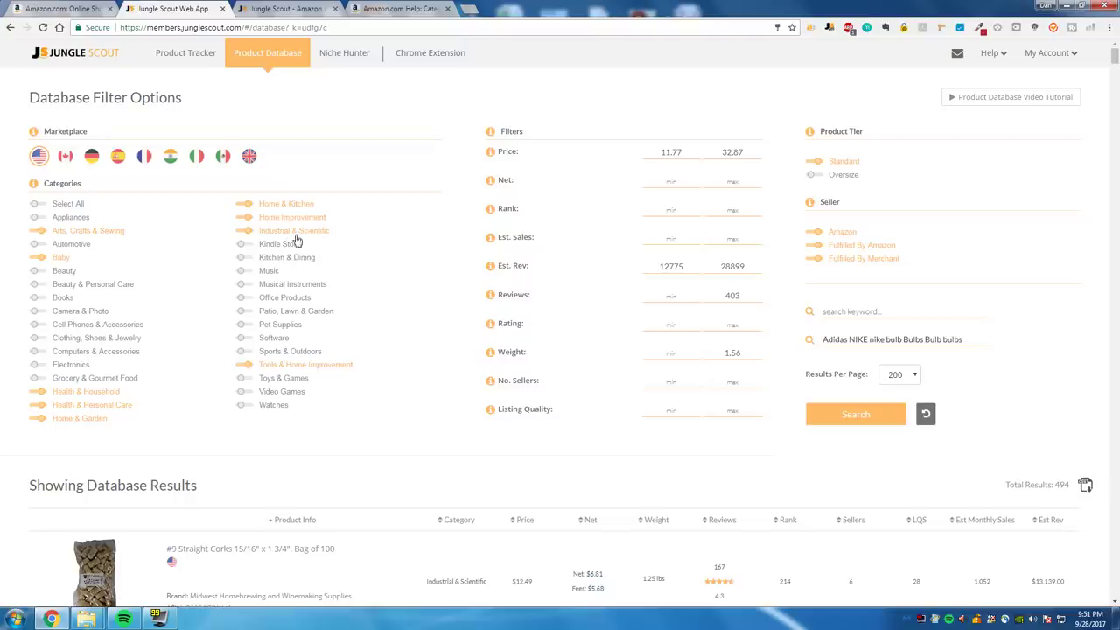
{"action": "left_click", "coordinate": [286, 299]}
{"action": "left_click", "coordinate": [282, 314]}
{"action": "left_click", "coordinate": [285, 326]}
{"action": "left_click", "coordinate": [283, 352]}
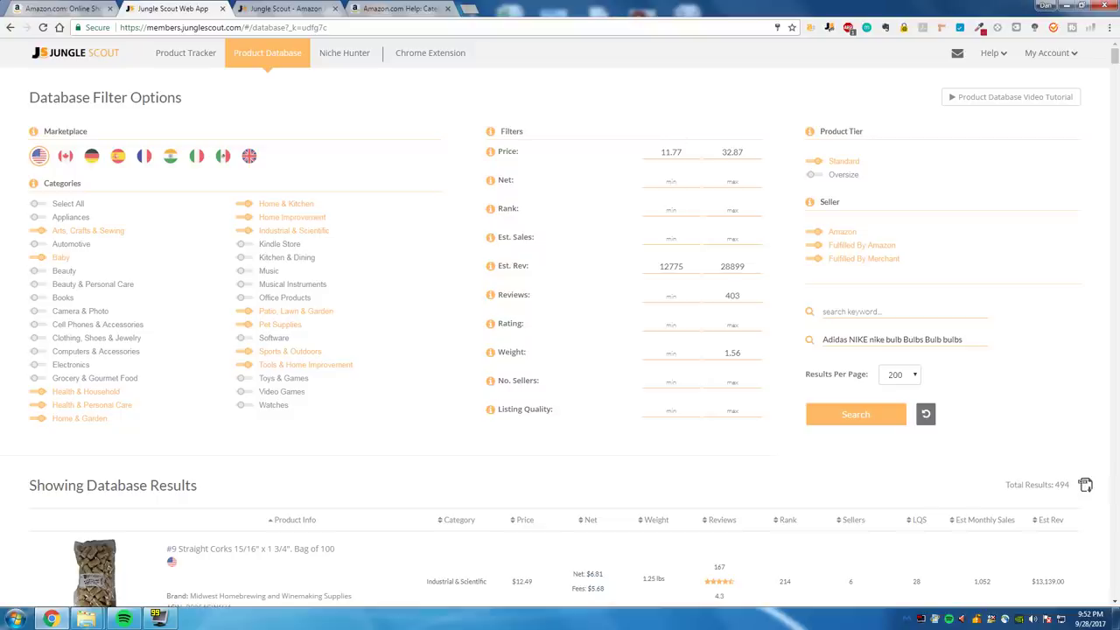
Step: Set the minimum price filter to 14.66
{"action": "double_click", "coordinate": [665, 153]}
{"action": "left_click", "coordinate": [661, 152]}
{"action": "double_click", "coordinate": [665, 152]}
{"action": "type", "text": "14.66"}
Step: Try a Net filter range of 12000 to 26000 and clear both values again
{"action": "left_click", "coordinate": [675, 171]}
{"action": "type", "text": "12000"}
{"action": "key", "text": "Tab"}
{"action": "type", "text": "26000"}
{"action": "key", "text": "ctrl+a"}
{"action": "double_click", "coordinate": [758, 181]}
{"action": "left_click", "coordinate": [741, 180]}
{"action": "left_click_drag", "start_coordinate": [686, 180], "coordinate": [616, 185]}
{"action": "key", "text": "BackSpace"}
{"action": "left_click_drag", "start_coordinate": [744, 180], "coordinate": [720, 182]}
{"action": "key", "text": "BackSpace"}
Step: Set the maximum number of reviews to 266 and run the database search
{"action": "left_click_drag", "start_coordinate": [744, 296], "coordinate": [718, 261]}
{"action": "left_click", "coordinate": [729, 296]}
{"action": "key", "text": "Tab"}
{"action": "type", "text": "266"}
{"action": "left_click_drag", "start_coordinate": [716, 352], "coordinate": [742, 352]}
{"action": "left_click", "coordinate": [735, 353]}
{"action": "double_click", "coordinate": [735, 352]}
{"action": "left_click", "coordinate": [742, 353]}
{"action": "double_click", "coordinate": [734, 353]}
{"action": "left_click", "coordinate": [862, 415]}
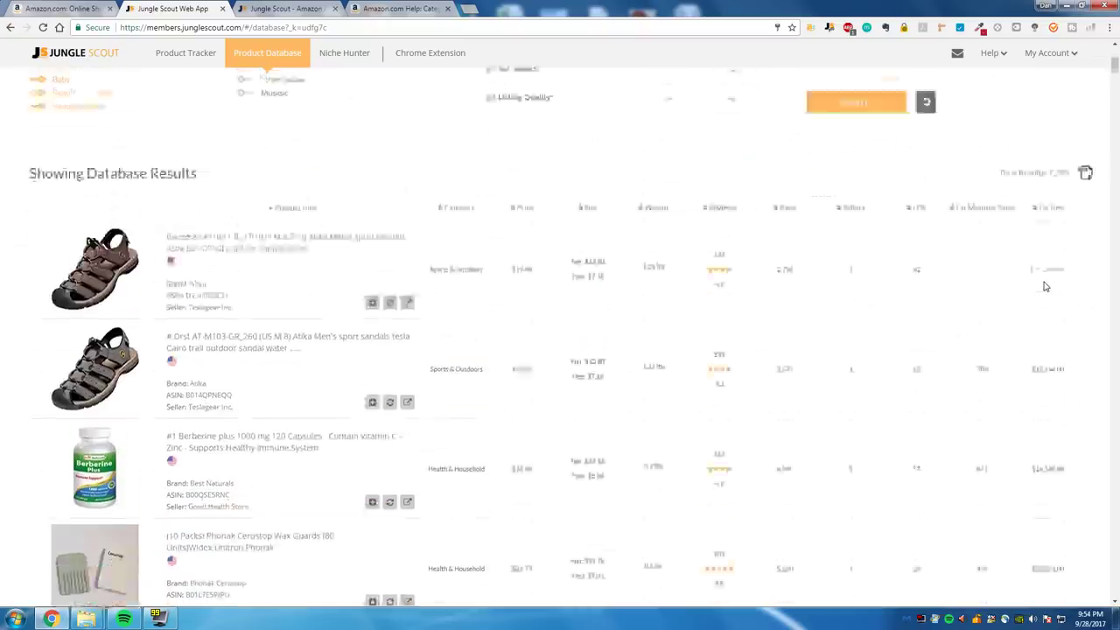
Step: Examine the database results for promising products, comparing their price, reviews, rank, sellers and estimated revenue
{"action": "scroll", "coordinate": [1047, 280], "scroll_direction": "down", "scroll_amount": 1}
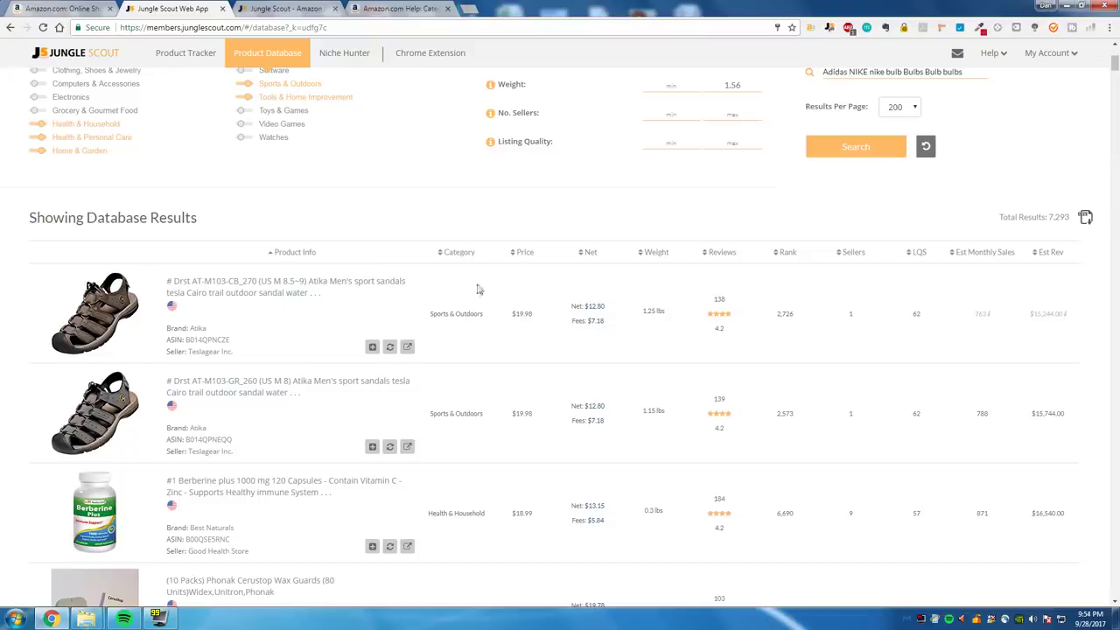
{"action": "scroll", "coordinate": [543, 302], "scroll_direction": "down", "scroll_amount": 2}
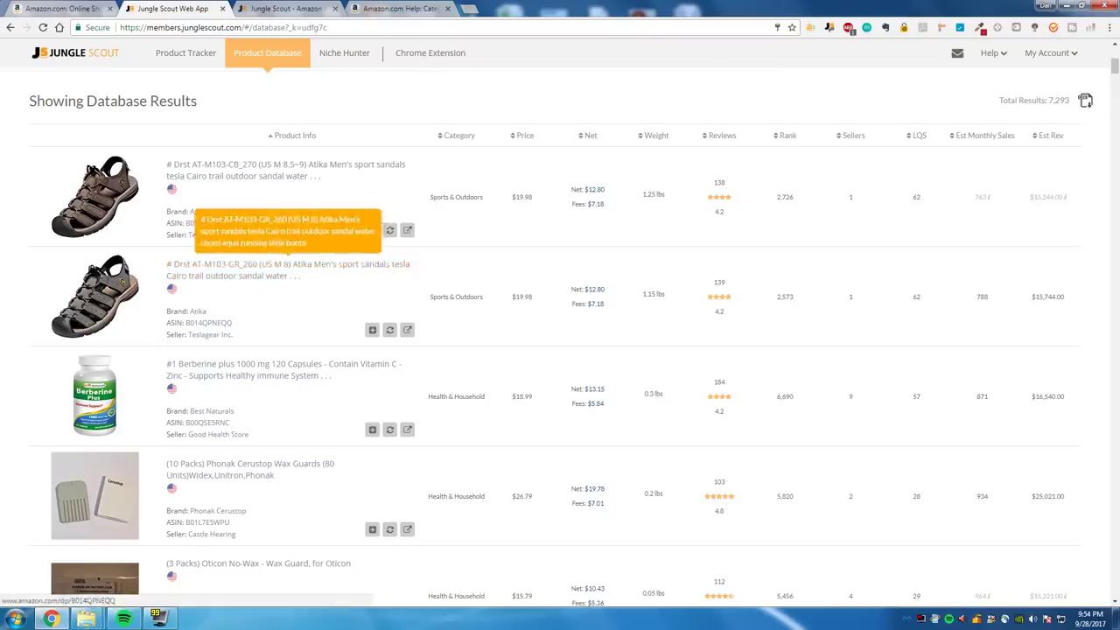
{"action": "scroll", "coordinate": [344, 426], "scroll_direction": "down", "scroll_amount": 3}
{"action": "scroll", "coordinate": [344, 427], "scroll_direction": "up", "scroll_amount": 4}
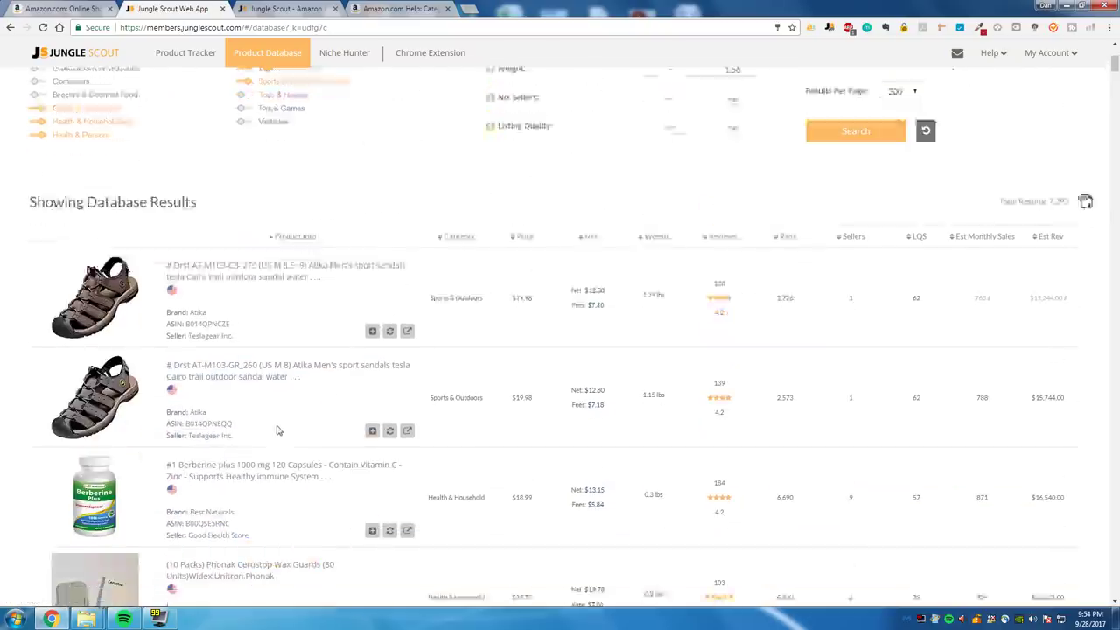
{"action": "scroll", "coordinate": [275, 430], "scroll_direction": "down", "scroll_amount": 3}
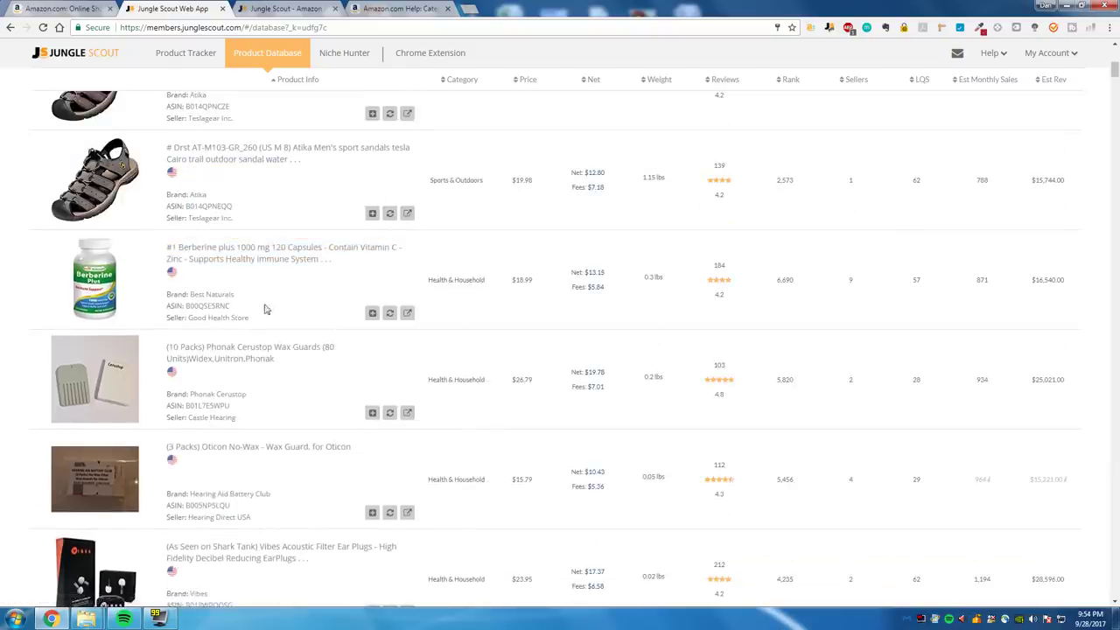
{"action": "scroll", "coordinate": [274, 286], "scroll_direction": "up", "scroll_amount": 2}
{"action": "scroll", "coordinate": [274, 286], "scroll_direction": "down", "scroll_amount": 2}
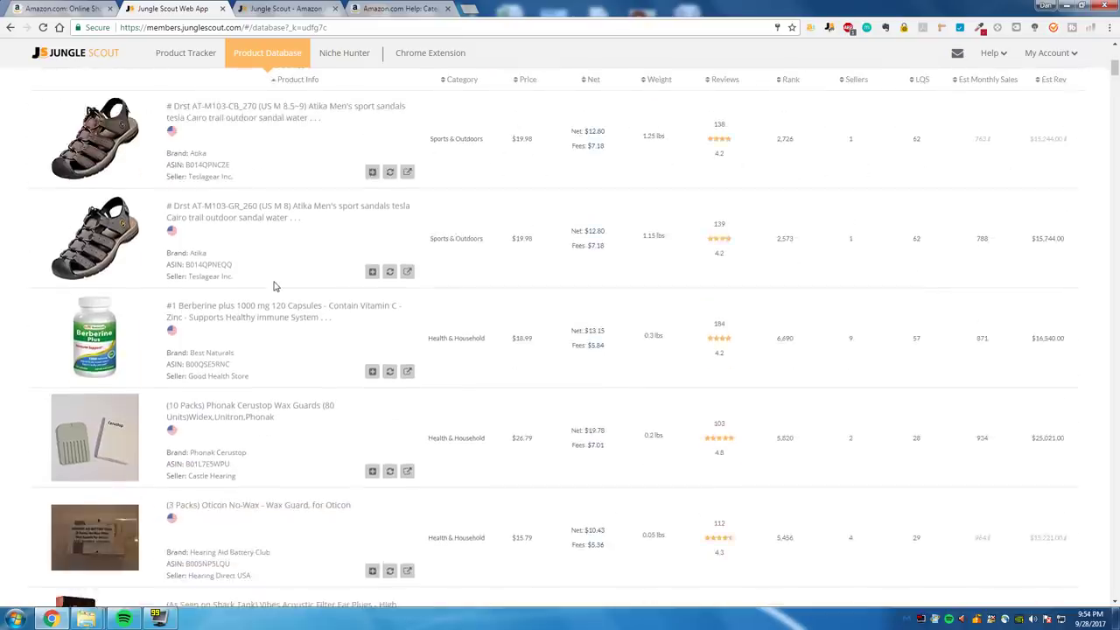
{"action": "scroll", "coordinate": [274, 286], "scroll_direction": "down", "scroll_amount": 2}
{"action": "scroll", "coordinate": [345, 376], "scroll_direction": "down", "scroll_amount": 4}
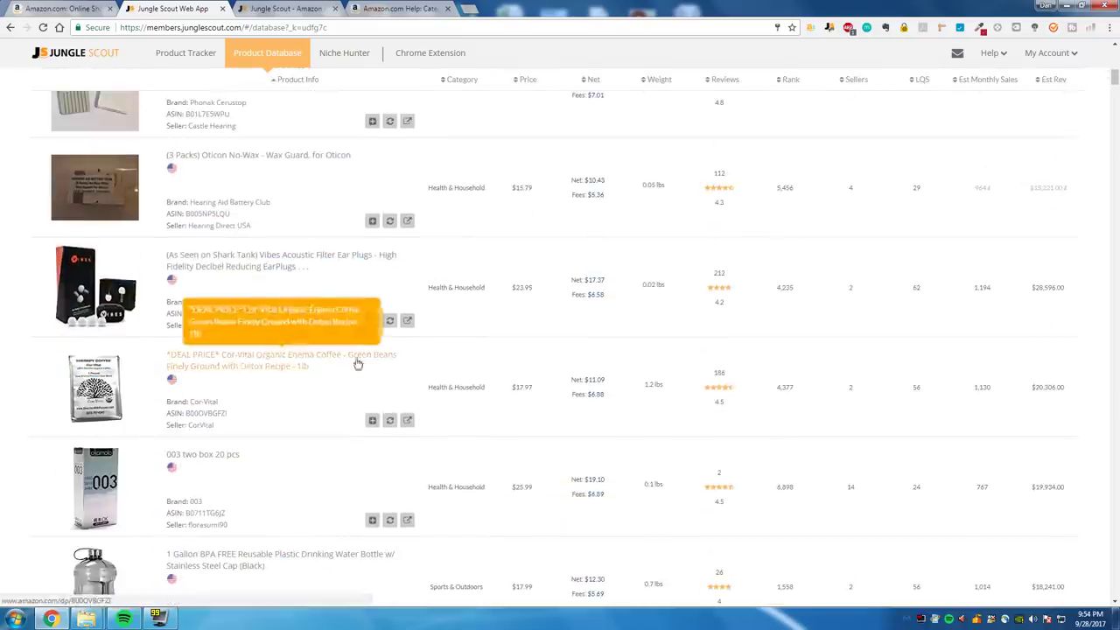
{"action": "scroll", "coordinate": [359, 366], "scroll_direction": "down", "scroll_amount": 8}
{"action": "scroll", "coordinate": [367, 369], "scroll_direction": "down", "scroll_amount": 9}
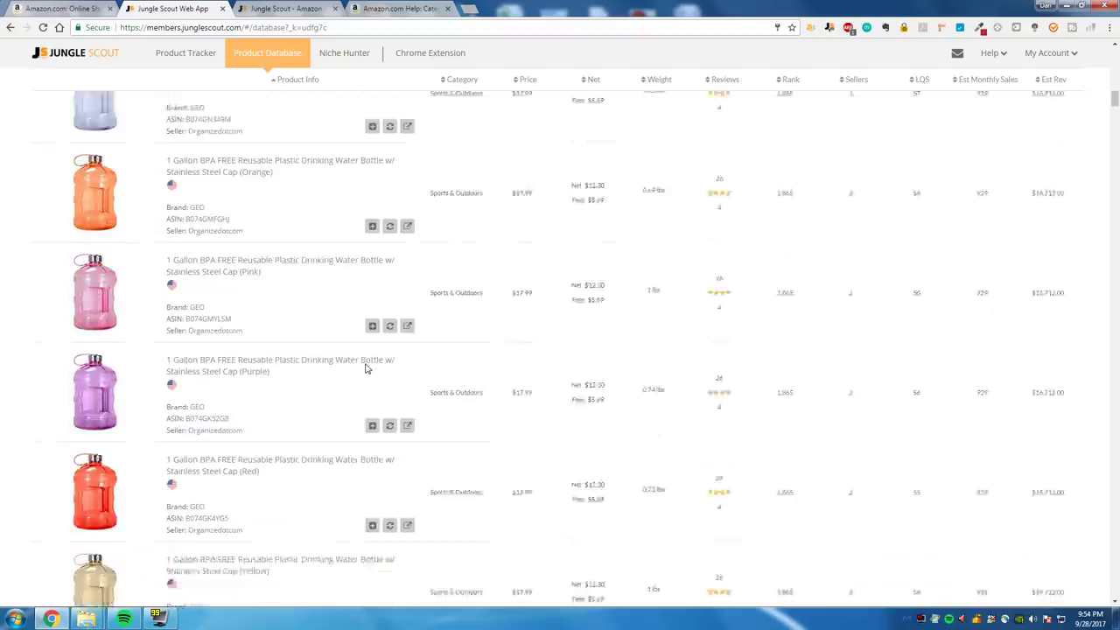
{"action": "scroll", "coordinate": [700, 506], "scroll_direction": "up", "scroll_amount": 1}
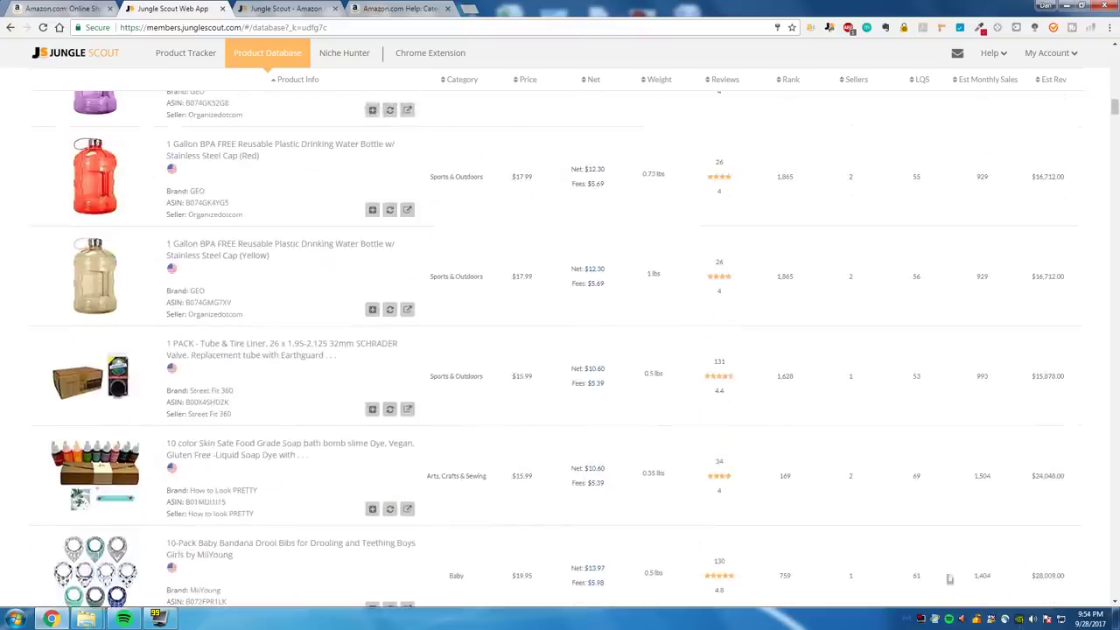
{"action": "scroll", "coordinate": [619, 504], "scroll_direction": "up", "scroll_amount": 1}
{"action": "scroll", "coordinate": [611, 502], "scroll_direction": "down", "scroll_amount": 2}
{"action": "scroll", "coordinate": [495, 494], "scroll_direction": "down", "scroll_amount": 3}
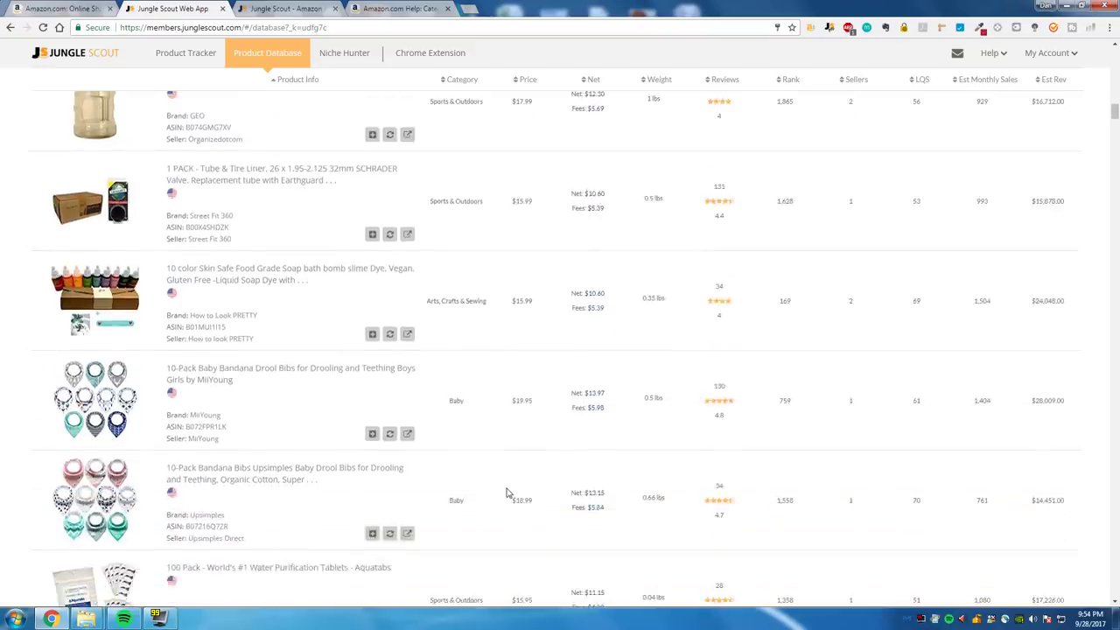
{"action": "scroll", "coordinate": [456, 451], "scroll_direction": "up", "scroll_amount": 1}
{"action": "scroll", "coordinate": [368, 394], "scroll_direction": "down", "scroll_amount": 1}
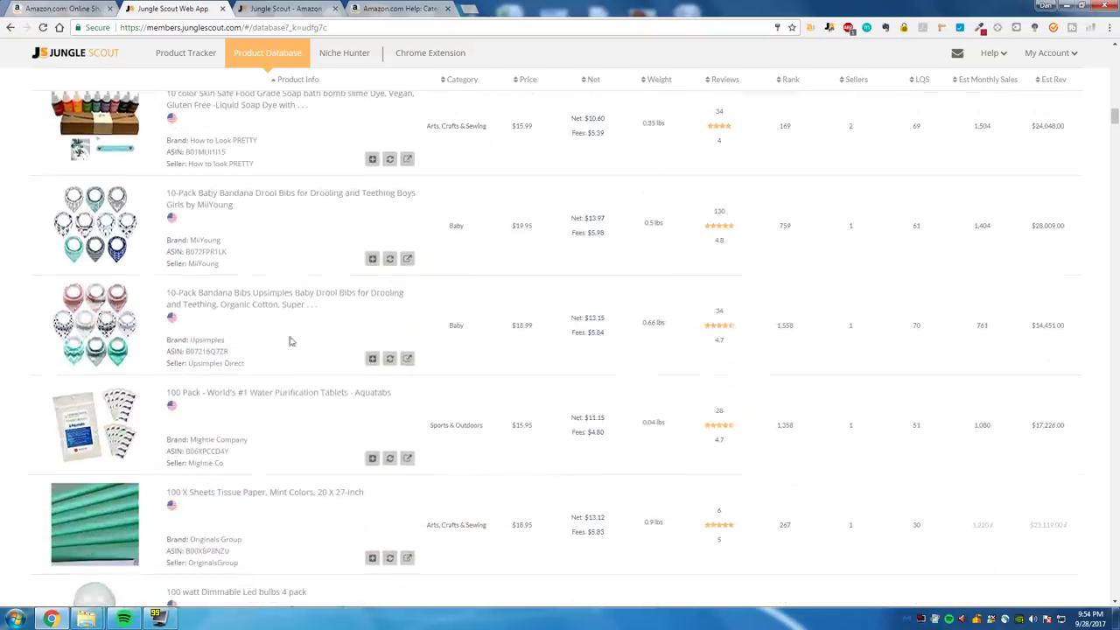
Step: Open the Amazon listing of the Upsimples 10-Pack Bandana Bibs in a separate tab and switch to it
{"action": "right_click", "coordinate": [253, 304]}
{"action": "left_click", "coordinate": [286, 314]}
{"action": "key", "text": "ctrl+Tab"}
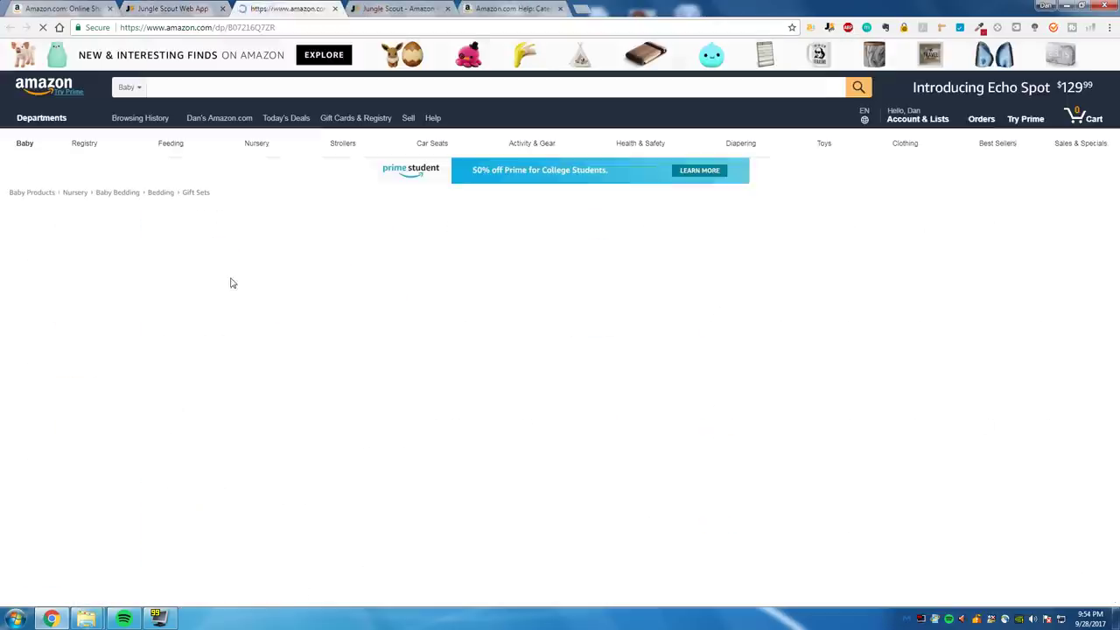
Step: Search all Amazon departments for "baby bandana"
{"action": "left_click", "coordinate": [133, 90]}
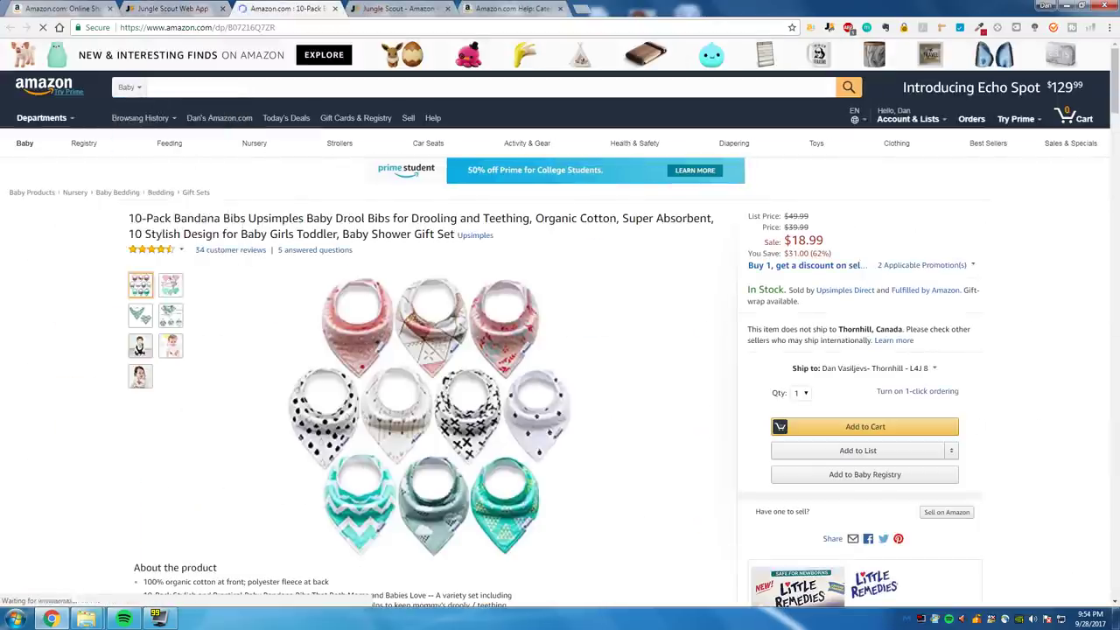
{"action": "left_click", "coordinate": [127, 88]}
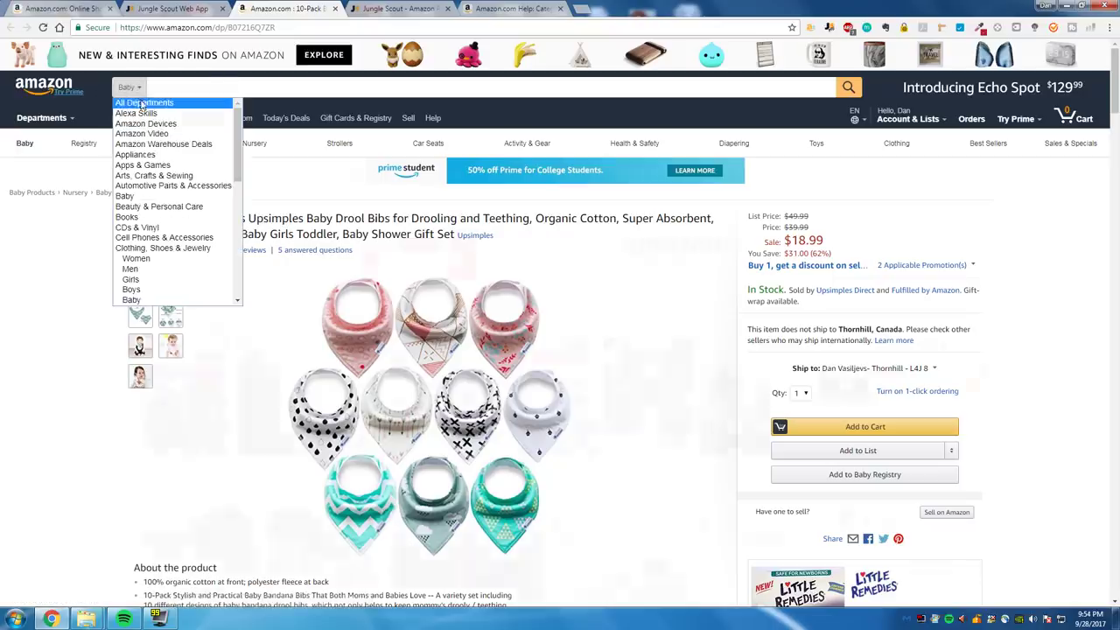
{"action": "left_click", "coordinate": [143, 100]}
{"action": "type", "text": "baby bandana"}
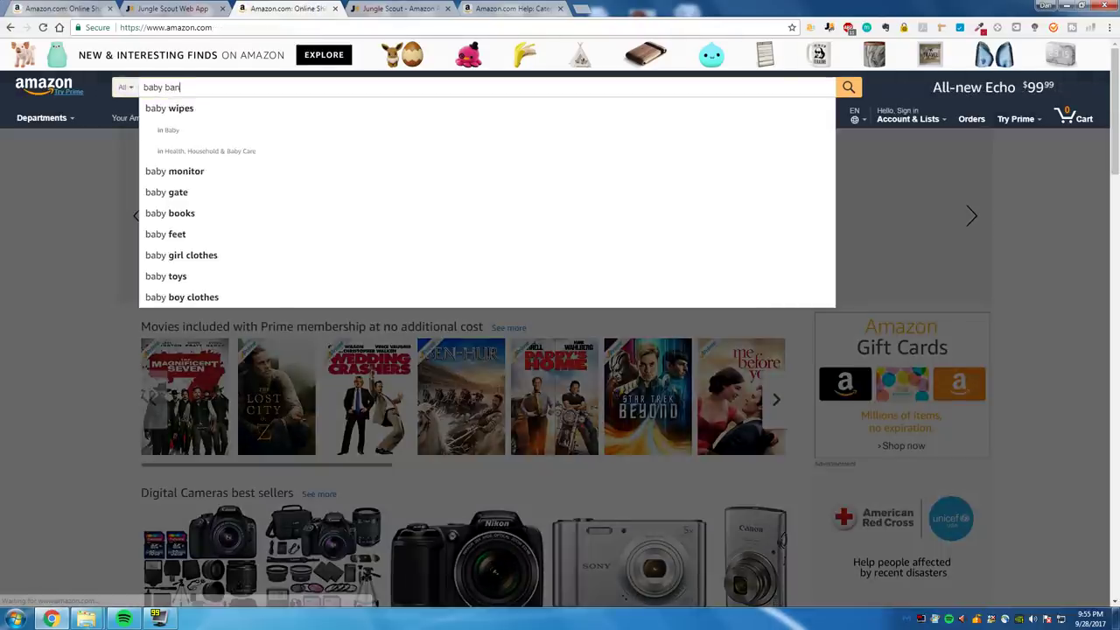
{"action": "type", "text": "s"}
{"action": "key", "text": "Return"}
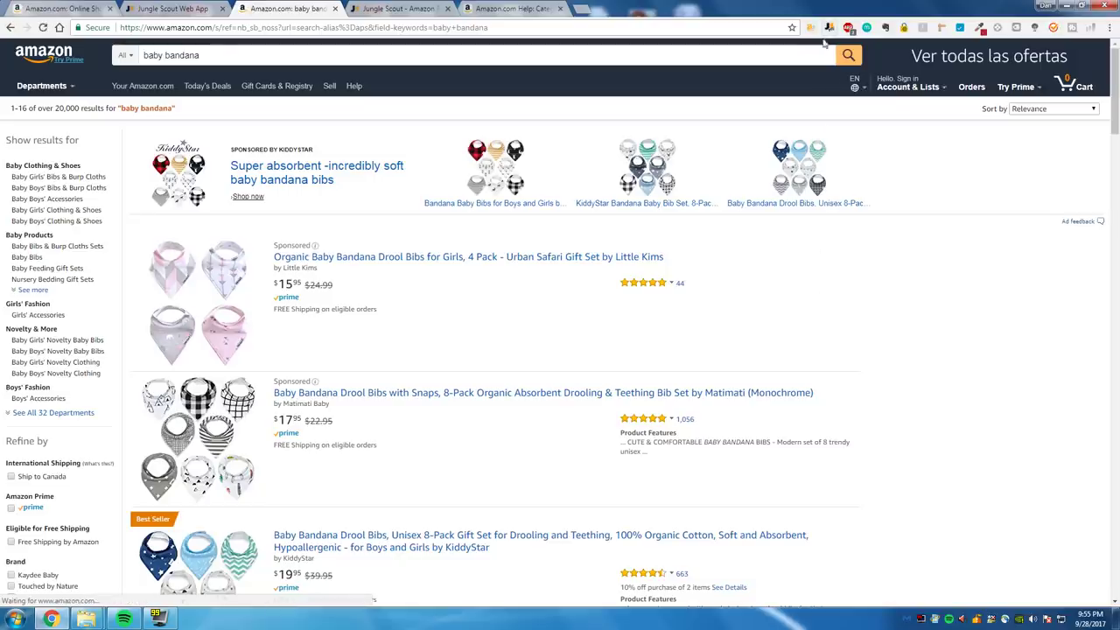
Step: Run the Jungle Scout extension on the baby bandana results, compare its figures with the listings, and close it
{"action": "left_click", "coordinate": [829, 28]}
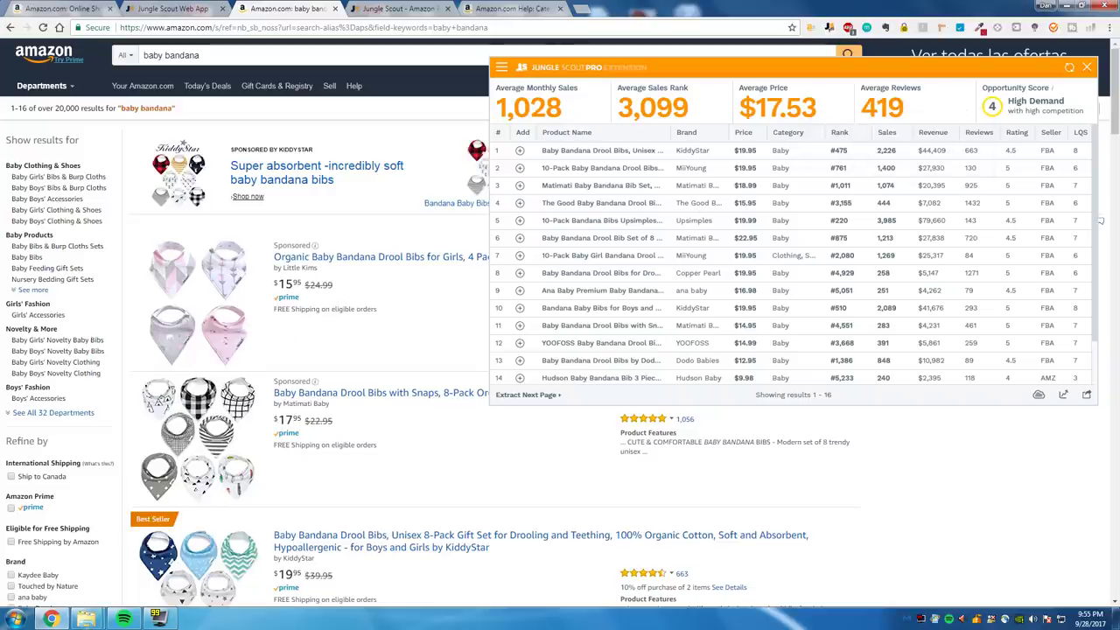
{"action": "scroll", "coordinate": [294, 293], "scroll_direction": "down", "scroll_amount": 3}
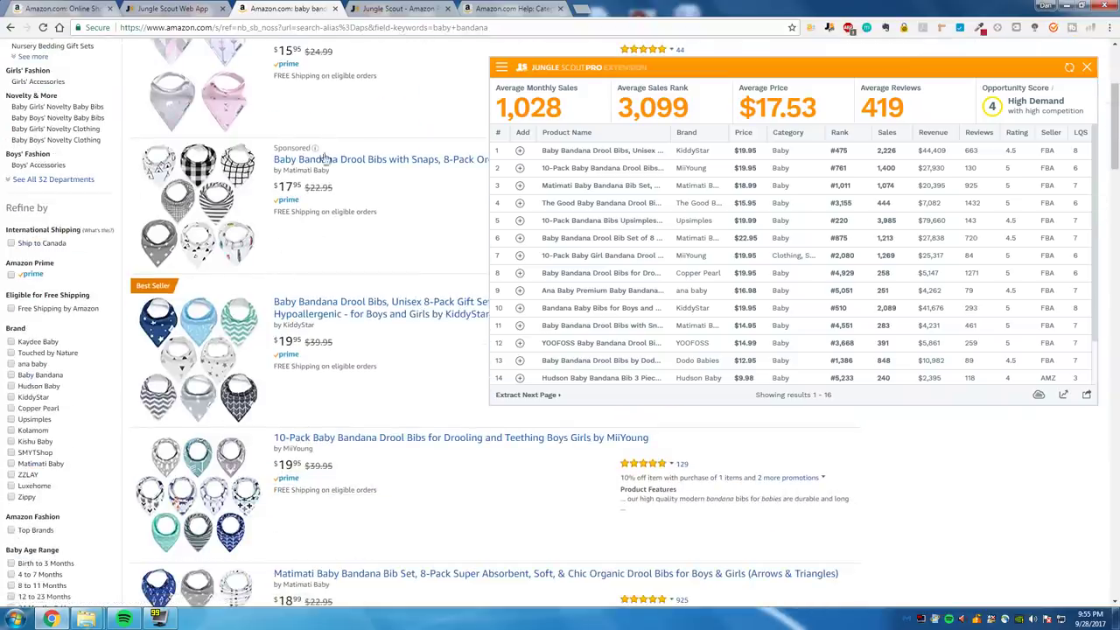
{"action": "scroll", "coordinate": [325, 157], "scroll_direction": "down", "scroll_amount": 7}
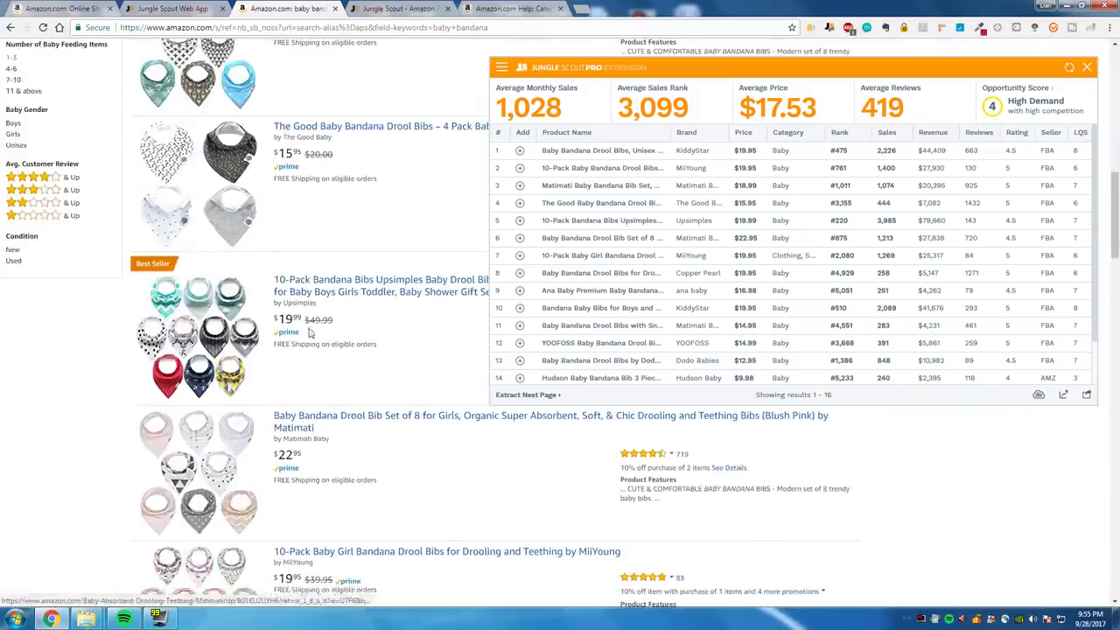
{"action": "scroll", "coordinate": [333, 446], "scroll_direction": "down", "scroll_amount": 5}
{"action": "scroll", "coordinate": [333, 437], "scroll_direction": "up", "scroll_amount": 3}
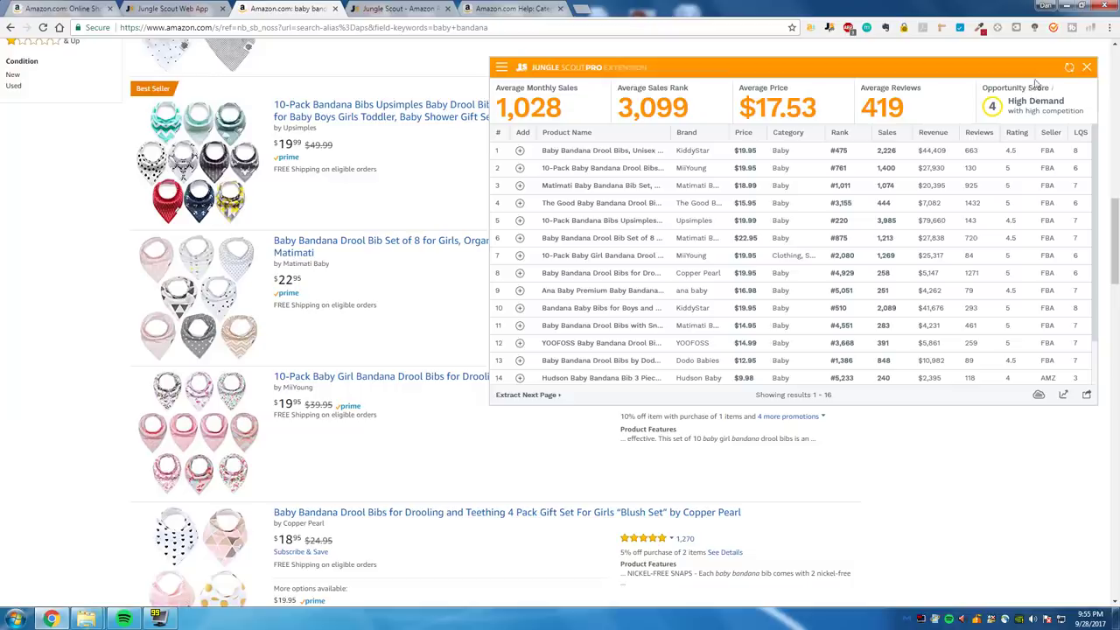
{"action": "left_click", "coordinate": [1088, 69]}
{"action": "scroll", "coordinate": [204, 273], "scroll_direction": "up", "scroll_amount": 12}
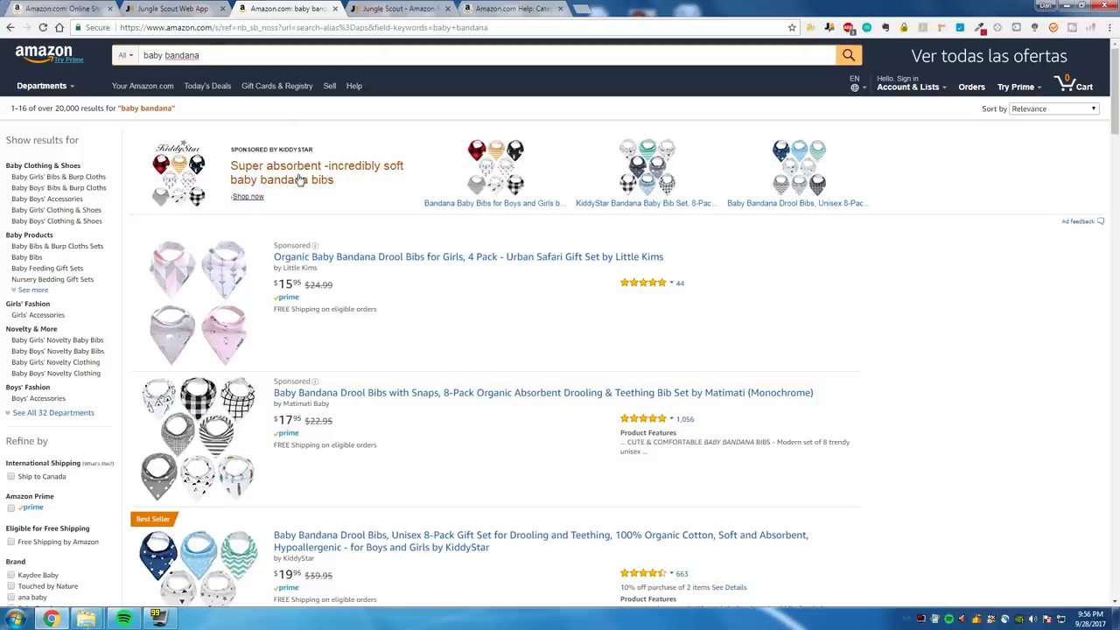
Step: Examine the Amazon baby bandana listings for competing brands, prices and review counts
{"action": "scroll", "coordinate": [213, 90], "scroll_direction": "down", "scroll_amount": 2}
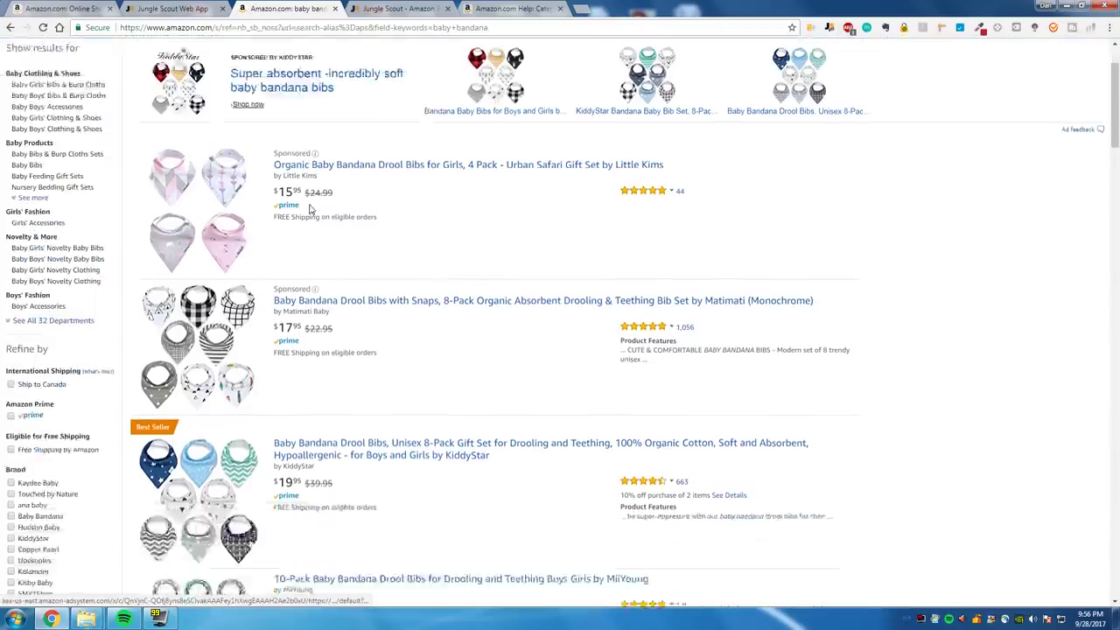
{"action": "scroll", "coordinate": [312, 207], "scroll_direction": "up", "scroll_amount": 2}
{"action": "scroll", "coordinate": [312, 207], "scroll_direction": "down", "scroll_amount": 3}
{"action": "scroll", "coordinate": [312, 207], "scroll_direction": "down", "scroll_amount": 3}
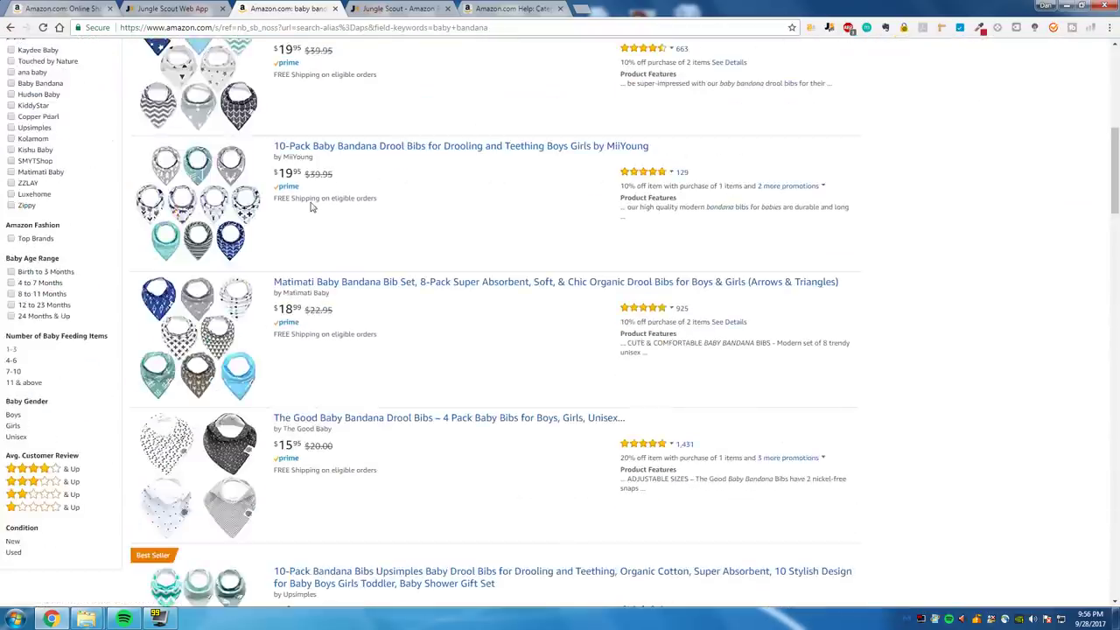
{"action": "scroll", "coordinate": [312, 210], "scroll_direction": "up", "scroll_amount": 6}
{"action": "scroll", "coordinate": [312, 208], "scroll_direction": "down", "scroll_amount": 15}
{"action": "scroll", "coordinate": [345, 267], "scroll_direction": "up", "scroll_amount": 12}
{"action": "scroll", "coordinate": [346, 268], "scroll_direction": "up", "scroll_amount": 5}
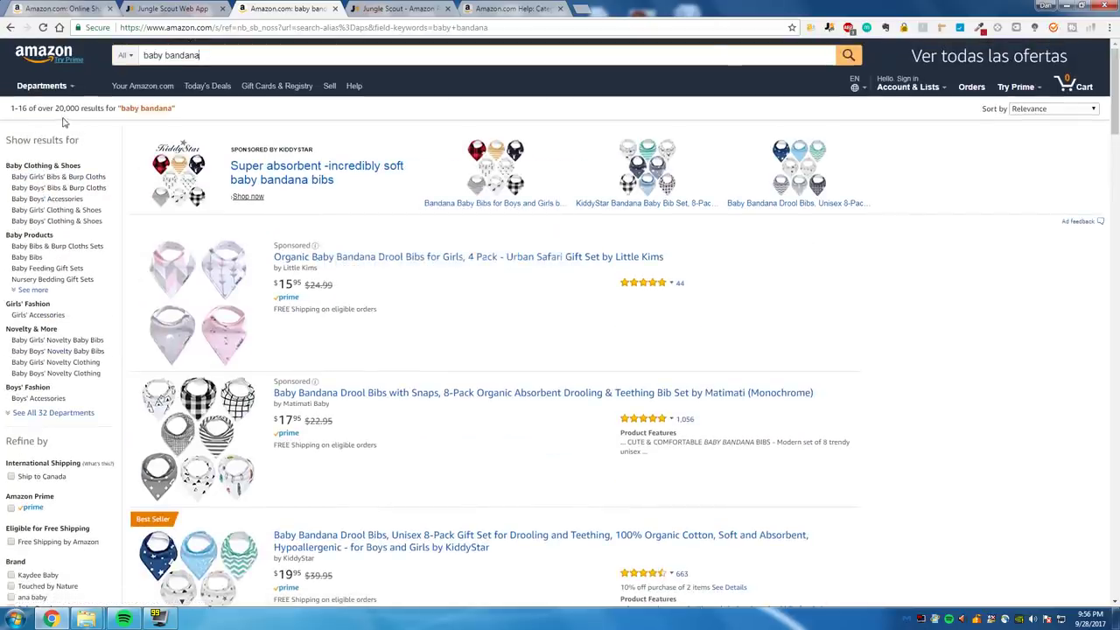
{"action": "scroll", "coordinate": [371, 201], "scroll_direction": "down", "scroll_amount": 5}
{"action": "scroll", "coordinate": [380, 201], "scroll_direction": "up", "scroll_amount": 6}
{"action": "scroll", "coordinate": [353, 190], "scroll_direction": "down", "scroll_amount": 4}
{"action": "scroll", "coordinate": [353, 190], "scroll_direction": "up", "scroll_amount": 5}
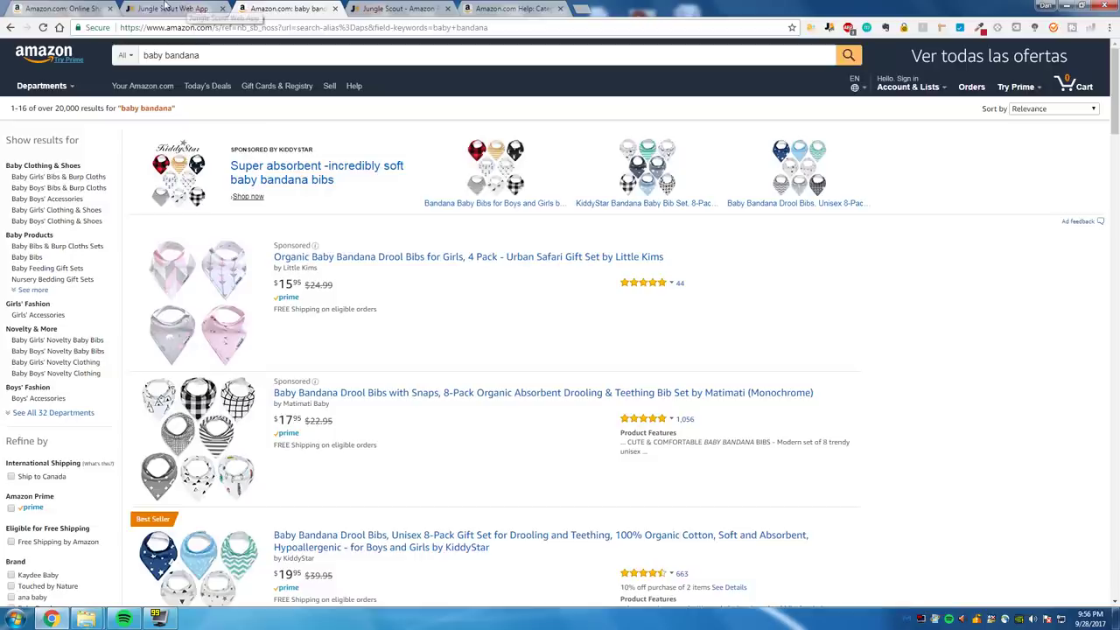
Step: Close the baby bandana search page and examine further products in the database results, down to the camping lanterns
{"action": "left_click", "coordinate": [191, 7]}
{"action": "left_click", "coordinate": [336, 9]}
{"action": "scroll", "coordinate": [342, 219], "scroll_direction": "down", "scroll_amount": 12}
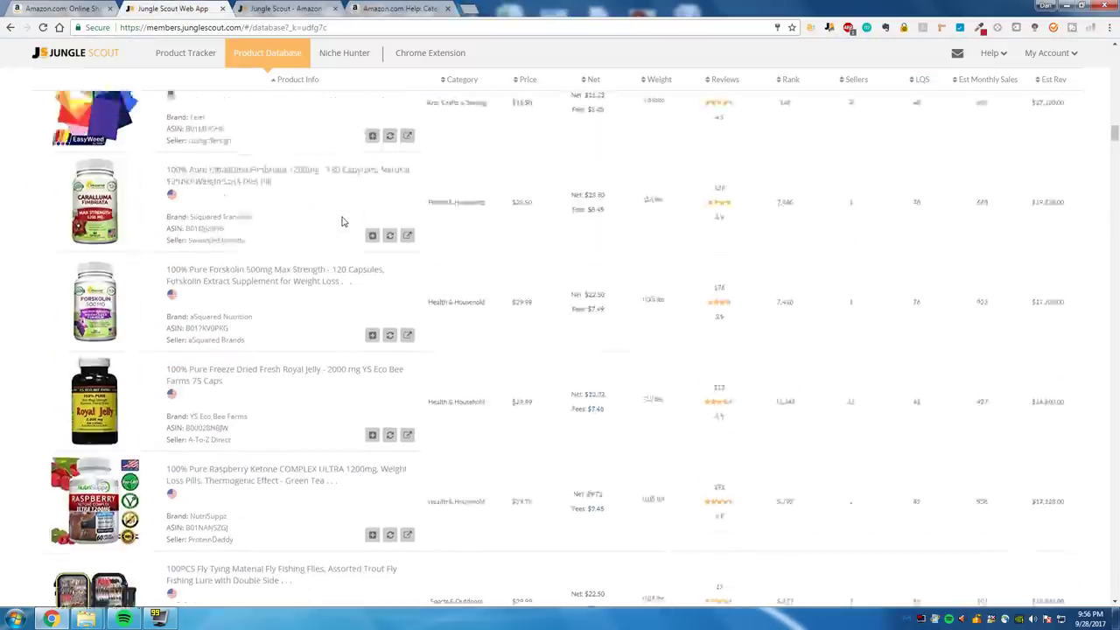
{"action": "scroll", "coordinate": [342, 220], "scroll_direction": "down", "scroll_amount": 3}
{"action": "scroll", "coordinate": [343, 220], "scroll_direction": "up", "scroll_amount": 2}
{"action": "scroll", "coordinate": [342, 220], "scroll_direction": "down", "scroll_amount": 10}
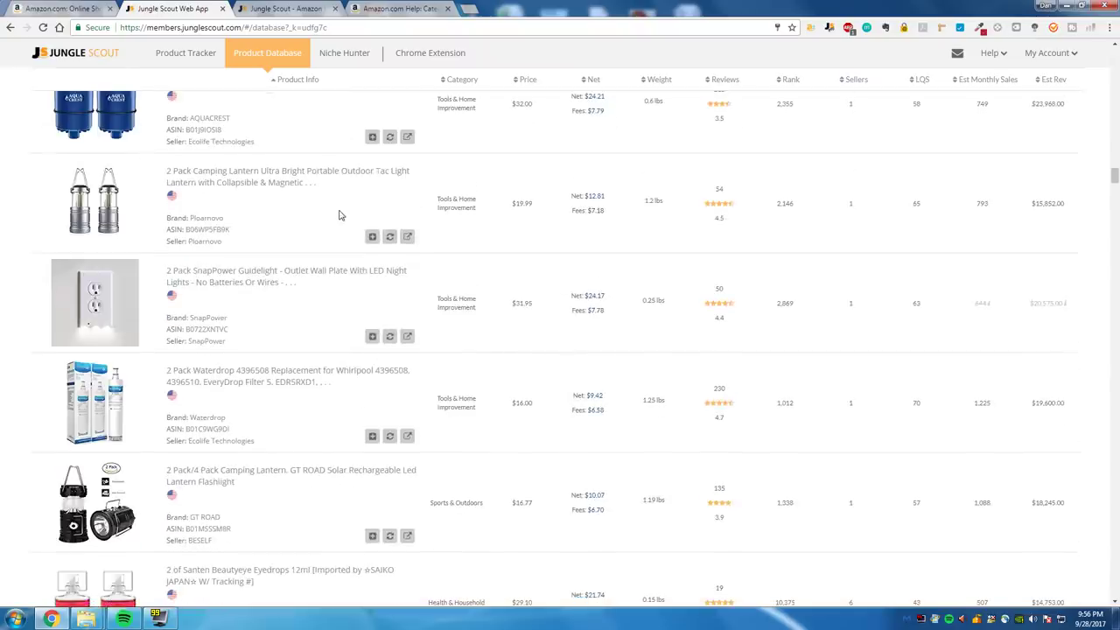
{"action": "scroll", "coordinate": [341, 215], "scroll_direction": "up", "scroll_amount": 1}
{"action": "scroll", "coordinate": [320, 219], "scroll_direction": "down", "scroll_amount": 3}
{"action": "scroll", "coordinate": [321, 219], "scroll_direction": "up", "scroll_amount": 2}
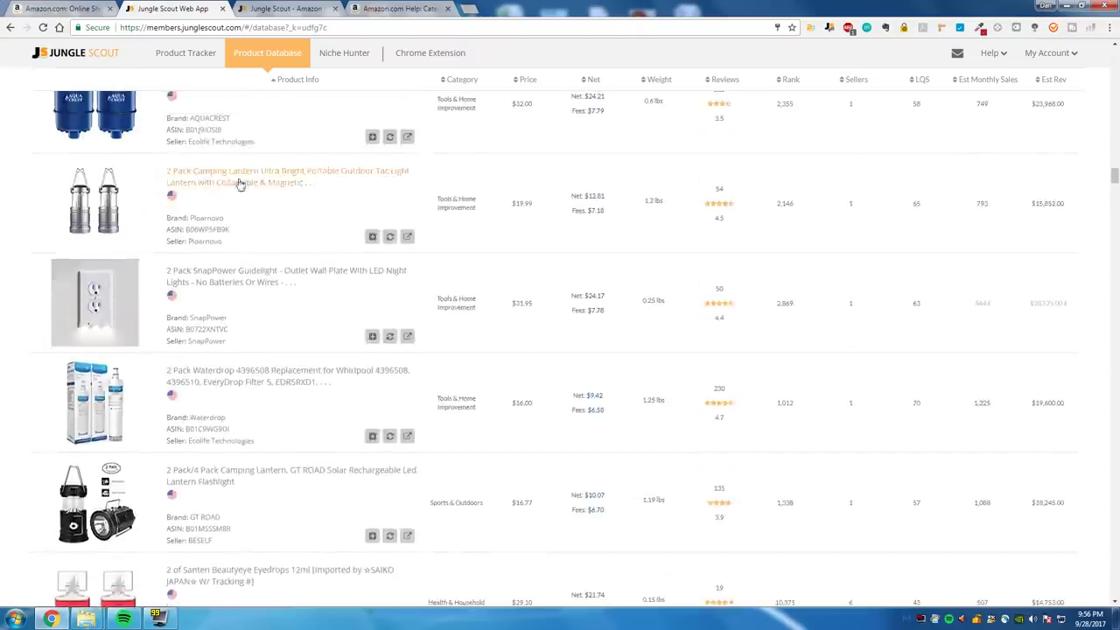
Step: Examine further products in the database results, from the camping lanterns down to the TACTICON HALO gun magnet
{"action": "scroll", "coordinate": [343, 283], "scroll_direction": "down", "scroll_amount": 3}
{"action": "scroll", "coordinate": [333, 279], "scroll_direction": "down", "scroll_amount": 4}
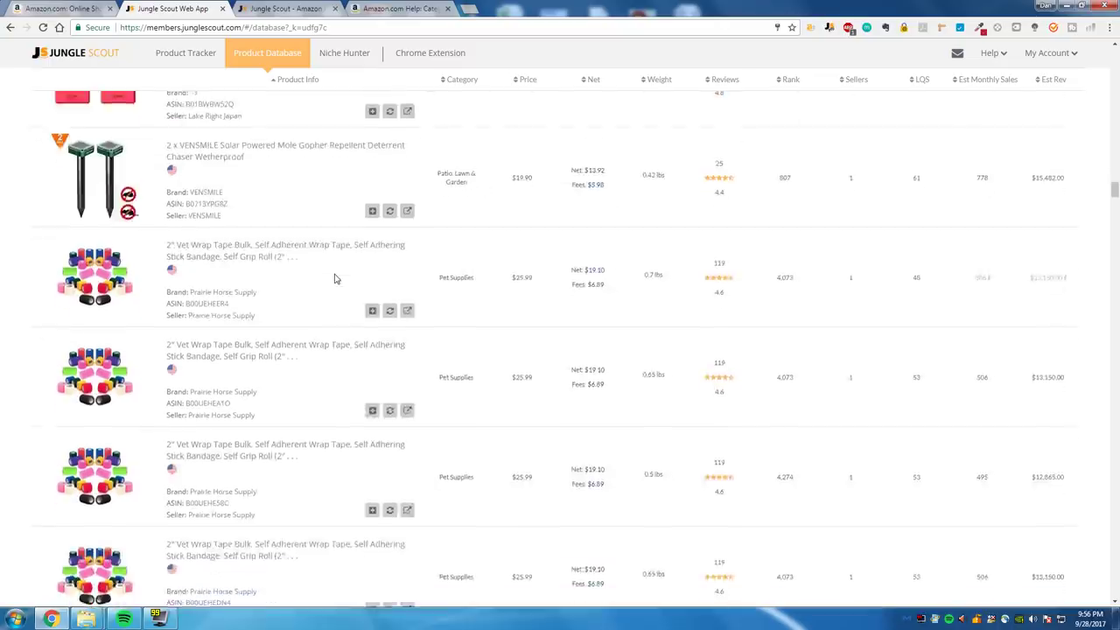
{"action": "scroll", "coordinate": [334, 280], "scroll_direction": "up", "scroll_amount": 3}
{"action": "scroll", "coordinate": [334, 279], "scroll_direction": "down", "scroll_amount": 2}
{"action": "scroll", "coordinate": [202, 215], "scroll_direction": "down", "scroll_amount": 1}
{"action": "scroll", "coordinate": [258, 225], "scroll_direction": "up", "scroll_amount": 1}
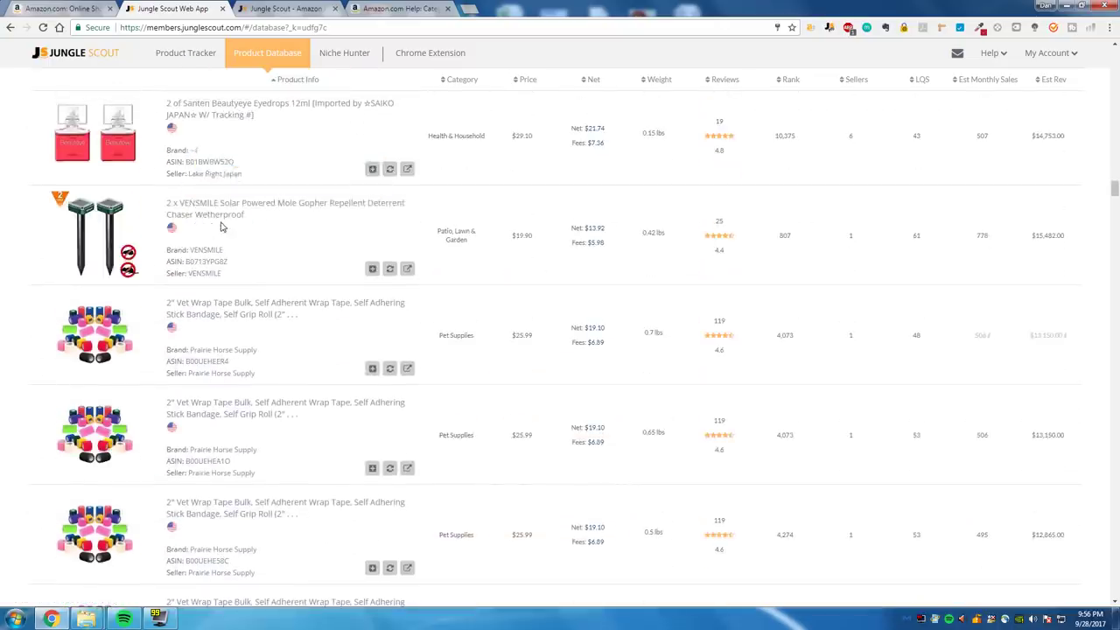
{"action": "scroll", "coordinate": [226, 217], "scroll_direction": "down", "scroll_amount": 2}
{"action": "scroll", "coordinate": [291, 252], "scroll_direction": "up", "scroll_amount": 2}
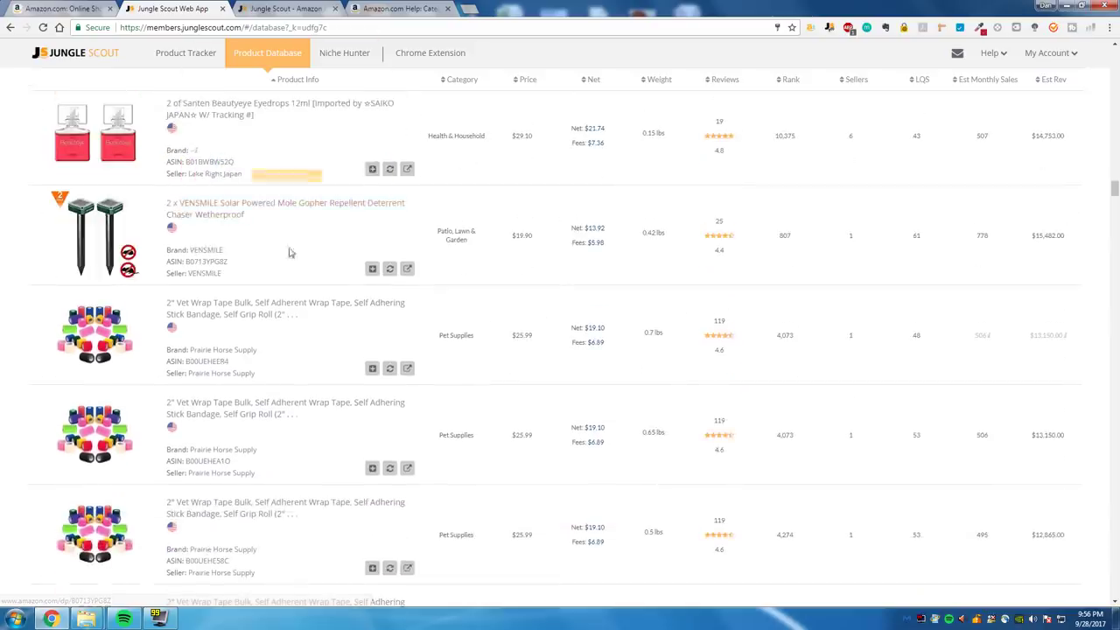
{"action": "scroll", "coordinate": [205, 225], "scroll_direction": "down", "scroll_amount": 10}
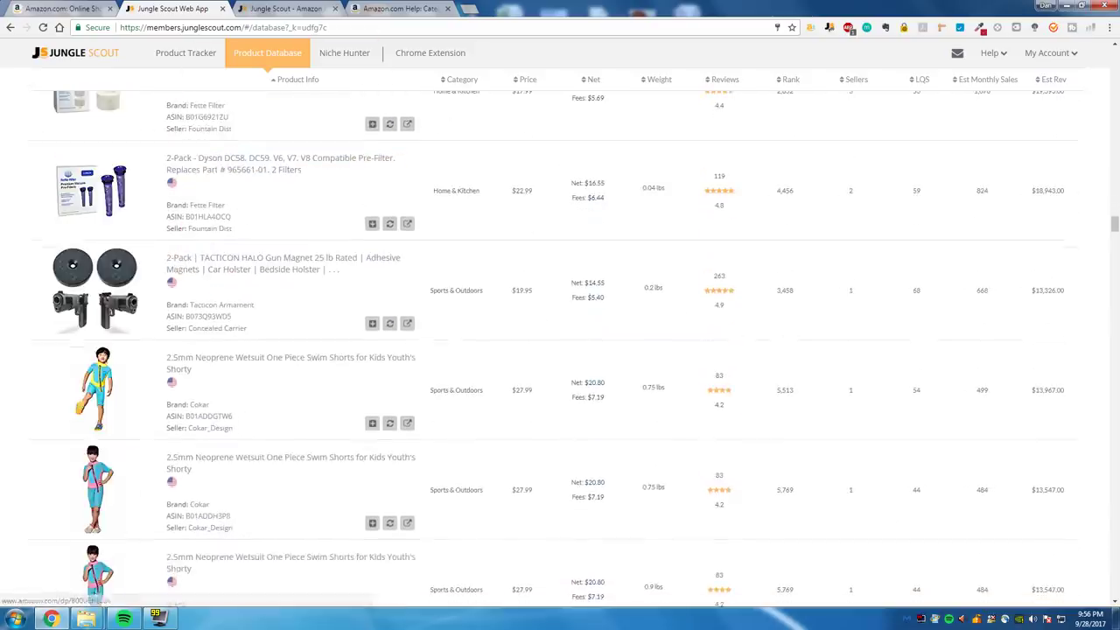
{"action": "scroll", "coordinate": [210, 225], "scroll_direction": "down", "scroll_amount": 3}
{"action": "scroll", "coordinate": [210, 225], "scroll_direction": "up", "scroll_amount": 4}
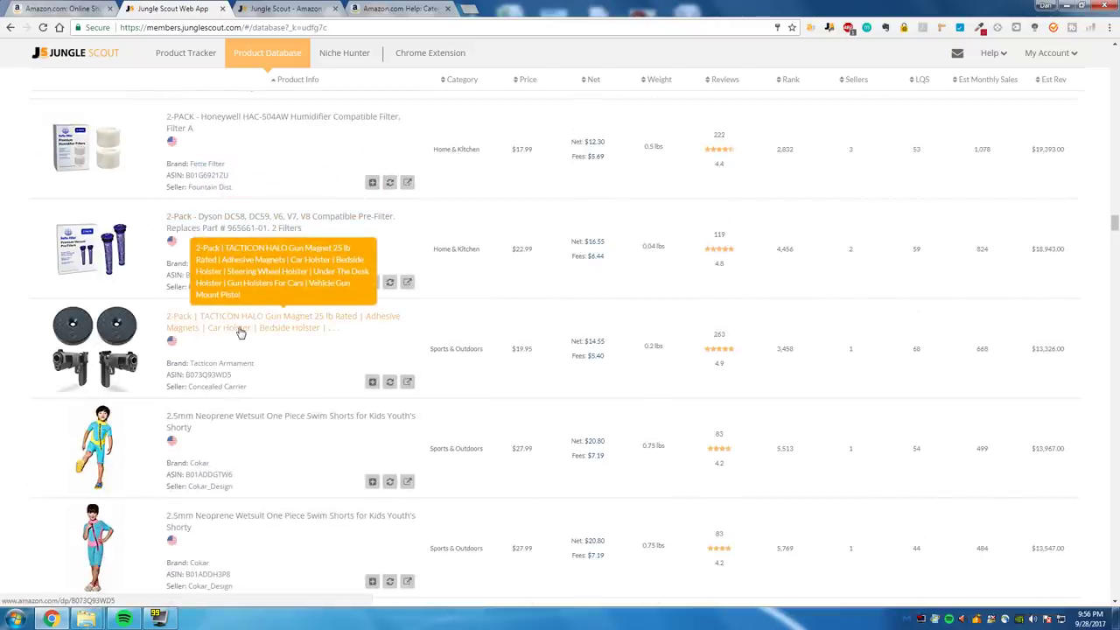
Step: Open the Amazon listing of the 2-Pack TACTICON HALO Gun Magnet in a separate tab and switch to it
{"action": "right_click", "coordinate": [241, 332]}
{"action": "left_click", "coordinate": [282, 336]}
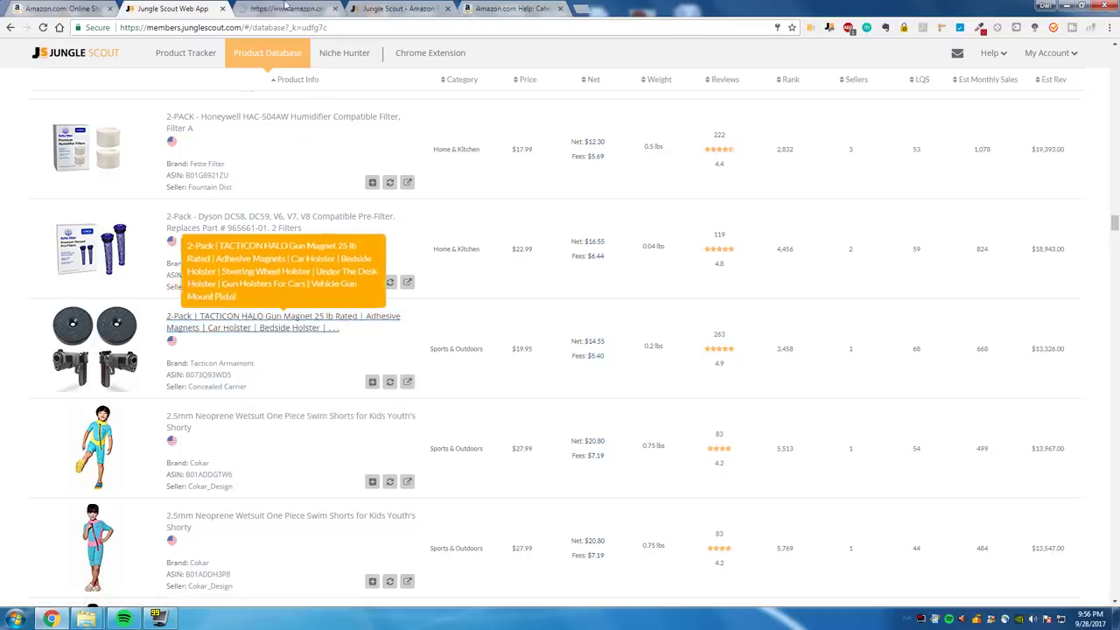
{"action": "left_click", "coordinate": [288, 9]}
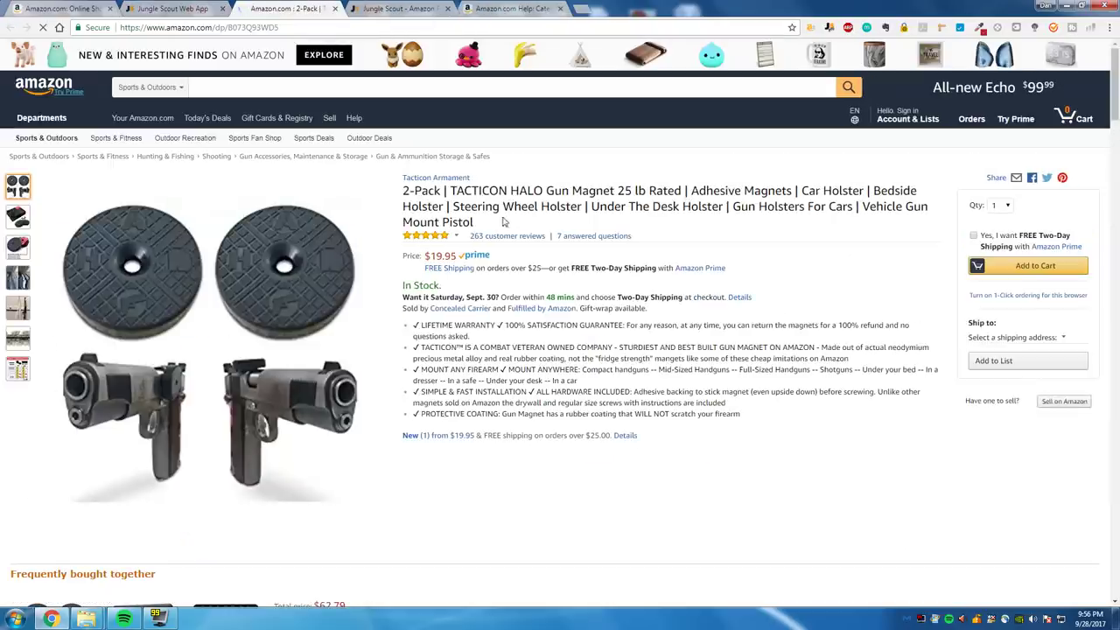
Step: View the gun magnet's product photos, check the listing's sales figures with the Jungle Scout extension, and close the extension
{"action": "mouse_move", "coordinate": [19, 218]}
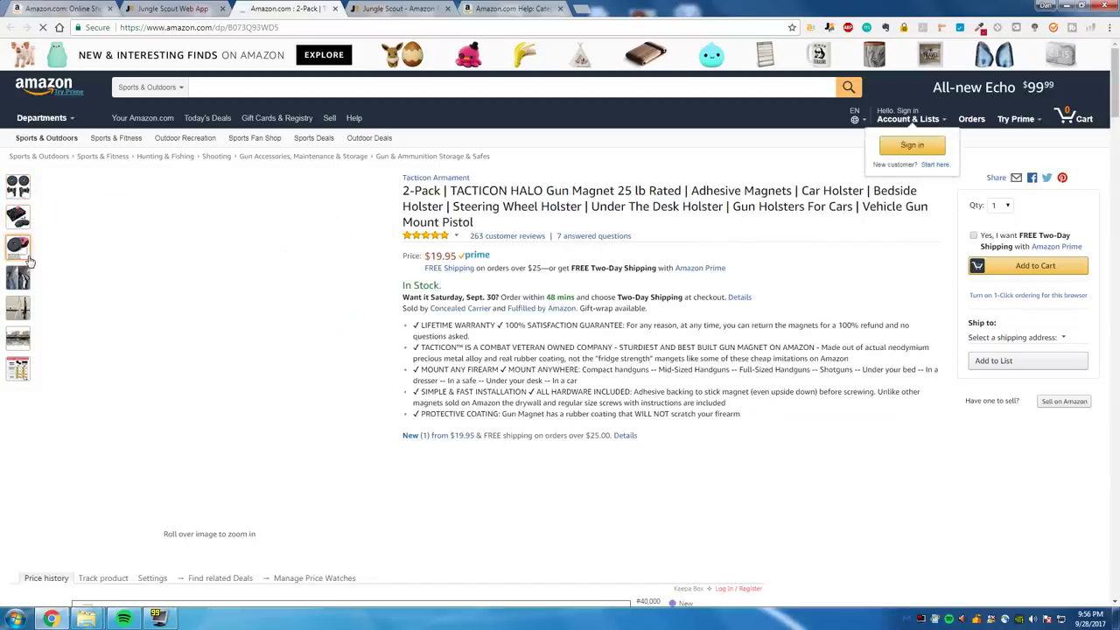
{"action": "mouse_move", "coordinate": [18, 248]}
{"action": "mouse_move", "coordinate": [22, 291]}
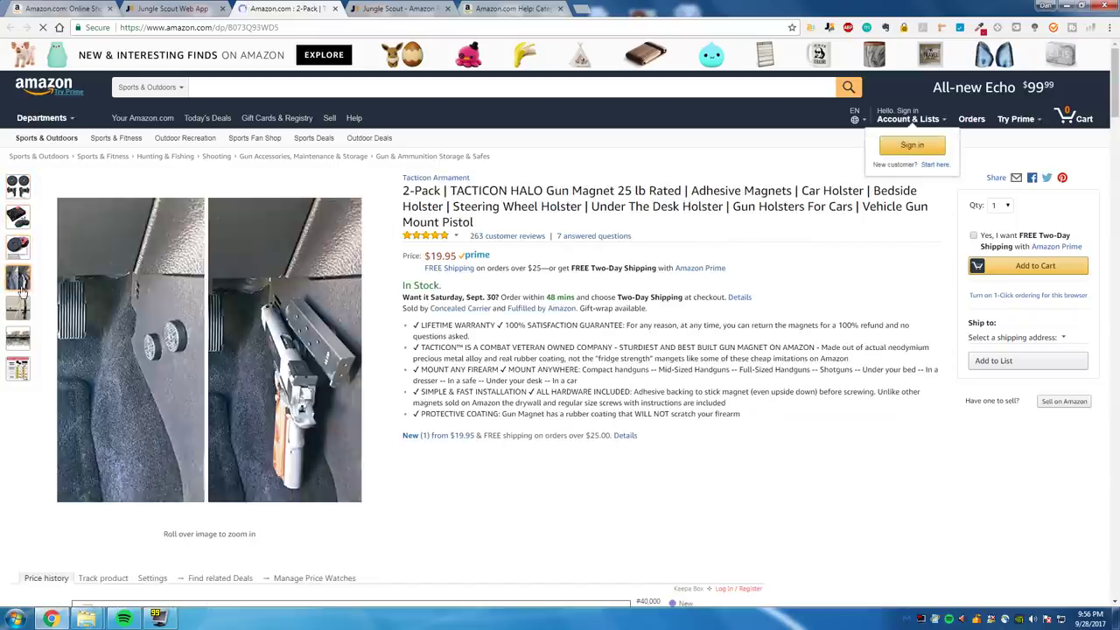
{"action": "mouse_move", "coordinate": [21, 320]}
{"action": "left_click", "coordinate": [832, 27]}
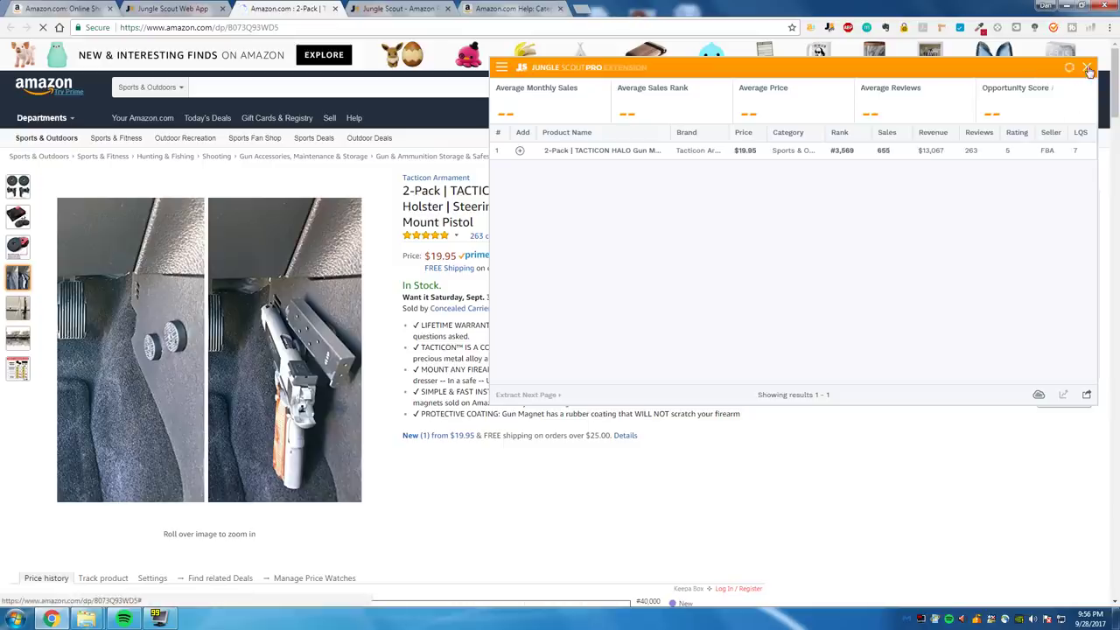
{"action": "left_click", "coordinate": [1085, 68]}
Step: Search all Amazon departments for "gun magnet"
{"action": "left_click", "coordinate": [147, 87]}
{"action": "scroll", "coordinate": [160, 175], "scroll_direction": "up", "scroll_amount": 5}
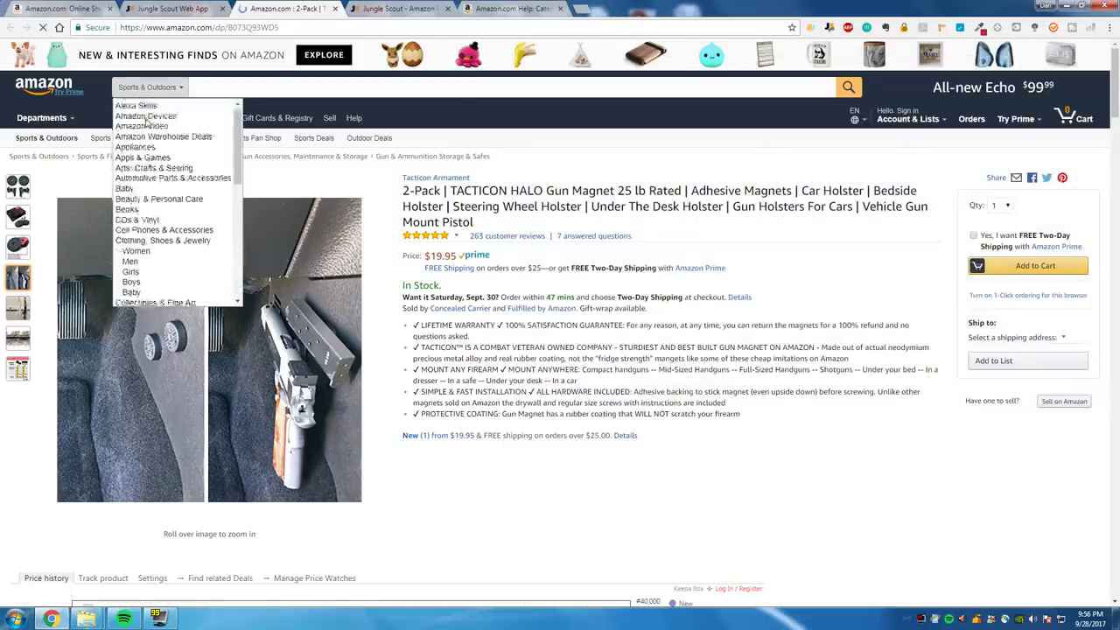
{"action": "left_click", "coordinate": [147, 104]}
{"action": "type", "text": "gun magnet"}
{"action": "key", "text": "Return"}
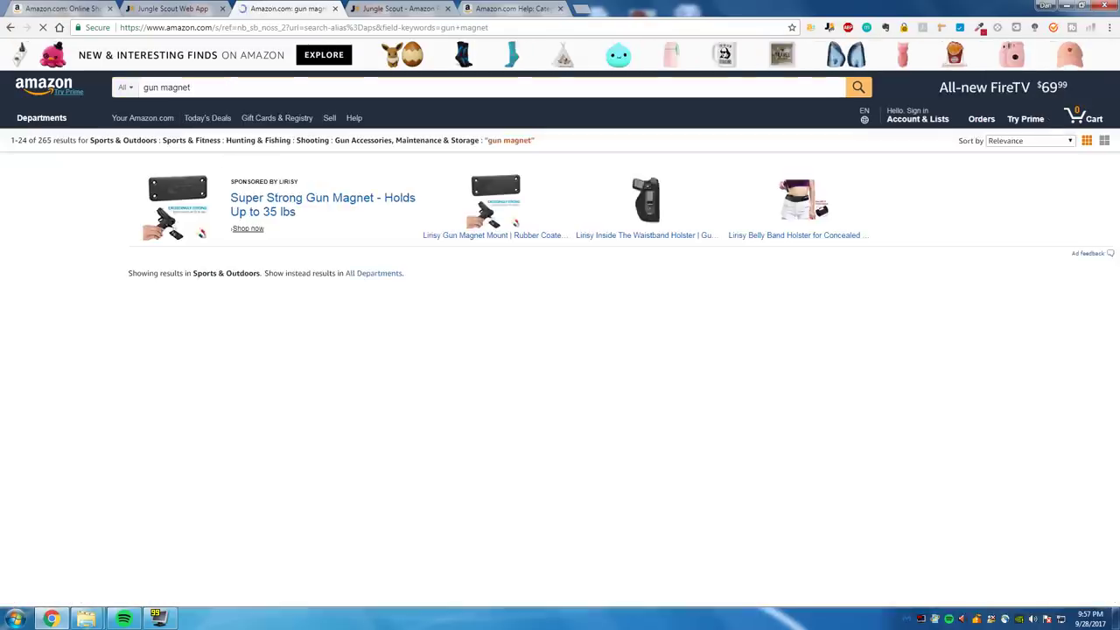
Step: Examine the gun magnet listings' prices and review counts, check them with the Jungle Scout extension, and close it
{"action": "scroll", "coordinate": [599, 311], "scroll_direction": "down", "scroll_amount": 3}
{"action": "scroll", "coordinate": [822, 359], "scroll_direction": "down", "scroll_amount": 1}
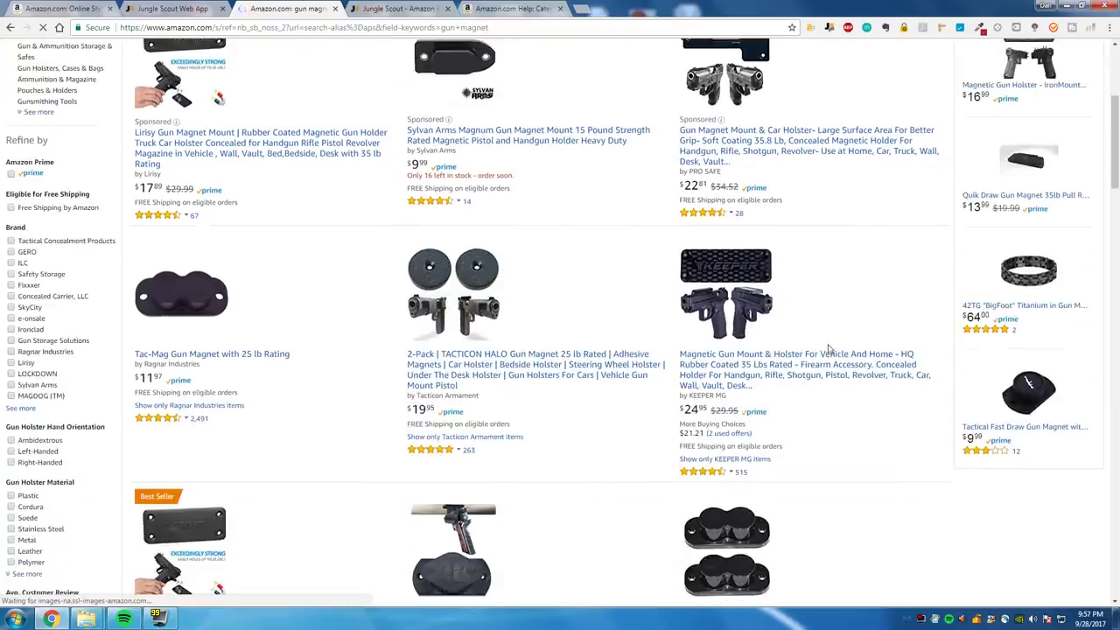
{"action": "scroll", "coordinate": [805, 302], "scroll_direction": "down", "scroll_amount": 3}
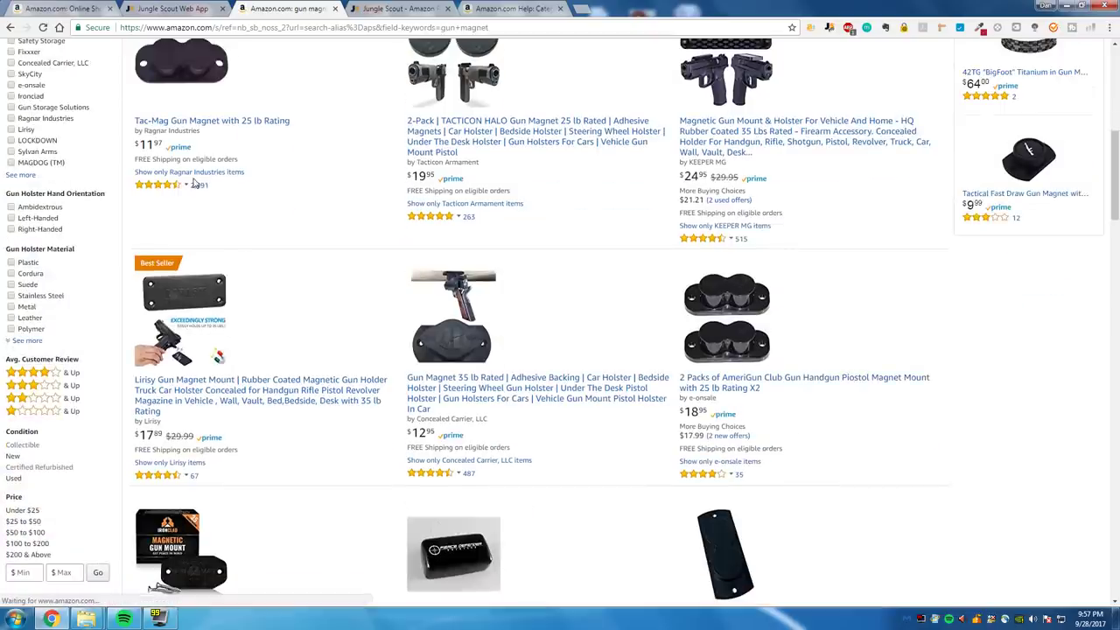
{"action": "left_click", "coordinate": [831, 28]}
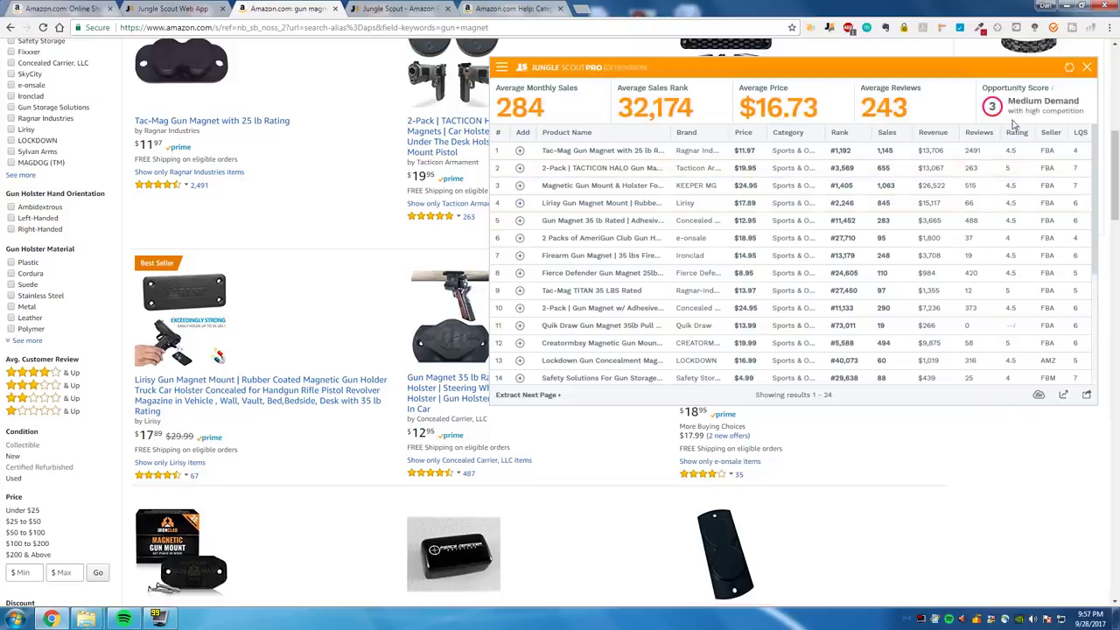
{"action": "left_click", "coordinate": [1087, 67]}
Step: Close the gun magnet search page and examine further products in the database results, down to the dissection kit and the items around it
{"action": "left_click", "coordinate": [171, 8]}
{"action": "scroll", "coordinate": [270, 188], "scroll_direction": "down", "scroll_amount": 5}
{"action": "left_click", "coordinate": [325, 9]}
{"action": "left_click", "coordinate": [334, 8]}
{"action": "scroll", "coordinate": [302, 231], "scroll_direction": "down", "scroll_amount": 5}
{"action": "scroll", "coordinate": [299, 225], "scroll_direction": "down", "scroll_amount": 5}
{"action": "scroll", "coordinate": [20, 254], "scroll_direction": "down", "scroll_amount": 4}
{"action": "scroll", "coordinate": [20, 255], "scroll_direction": "up", "scroll_amount": 4}
{"action": "scroll", "coordinate": [22, 256], "scroll_direction": "up", "scroll_amount": 2}
{"action": "scroll", "coordinate": [22, 256], "scroll_direction": "down", "scroll_amount": 4}
{"action": "scroll", "coordinate": [22, 257], "scroll_direction": "up", "scroll_amount": 1}
{"action": "scroll", "coordinate": [22, 257], "scroll_direction": "up", "scroll_amount": 1}
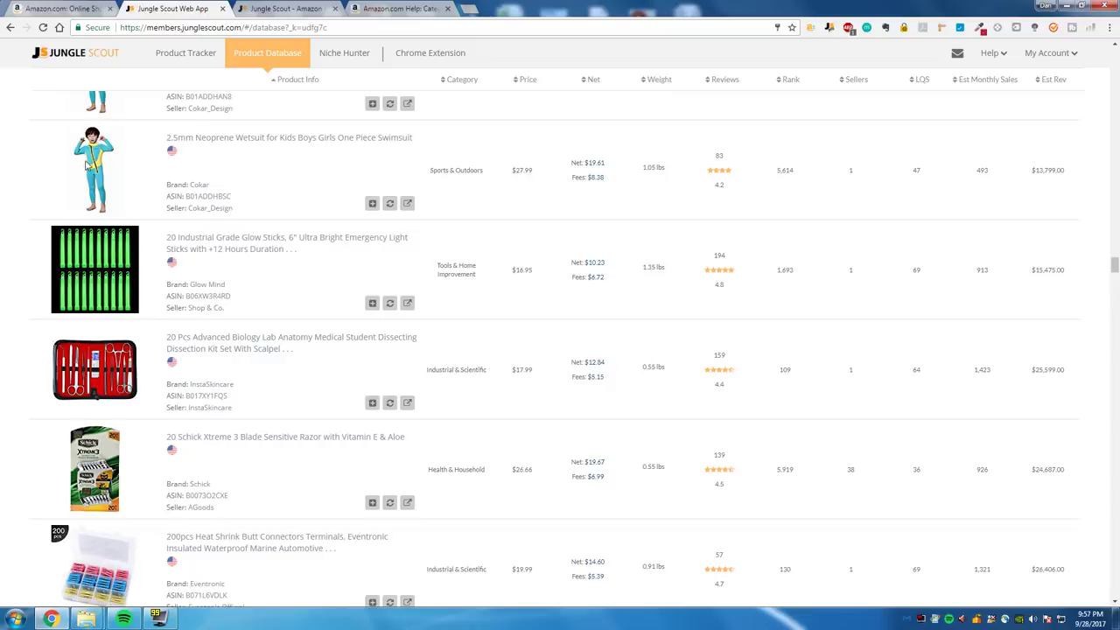
{"action": "scroll", "coordinate": [85, 165], "scroll_direction": "down", "scroll_amount": 2}
{"action": "scroll", "coordinate": [70, 170], "scroll_direction": "up", "scroll_amount": 2}
{"action": "scroll", "coordinate": [58, 179], "scroll_direction": "down", "scroll_amount": 1}
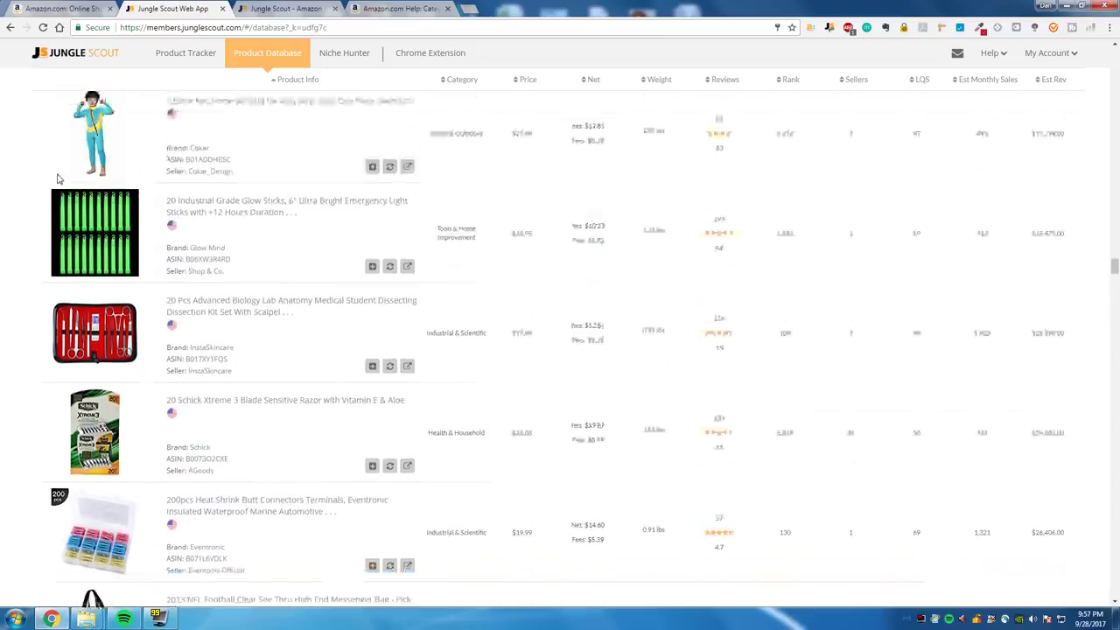
{"action": "scroll", "coordinate": [57, 179], "scroll_direction": "down", "scroll_amount": 1}
{"action": "scroll", "coordinate": [194, 300], "scroll_direction": "down", "scroll_amount": 3}
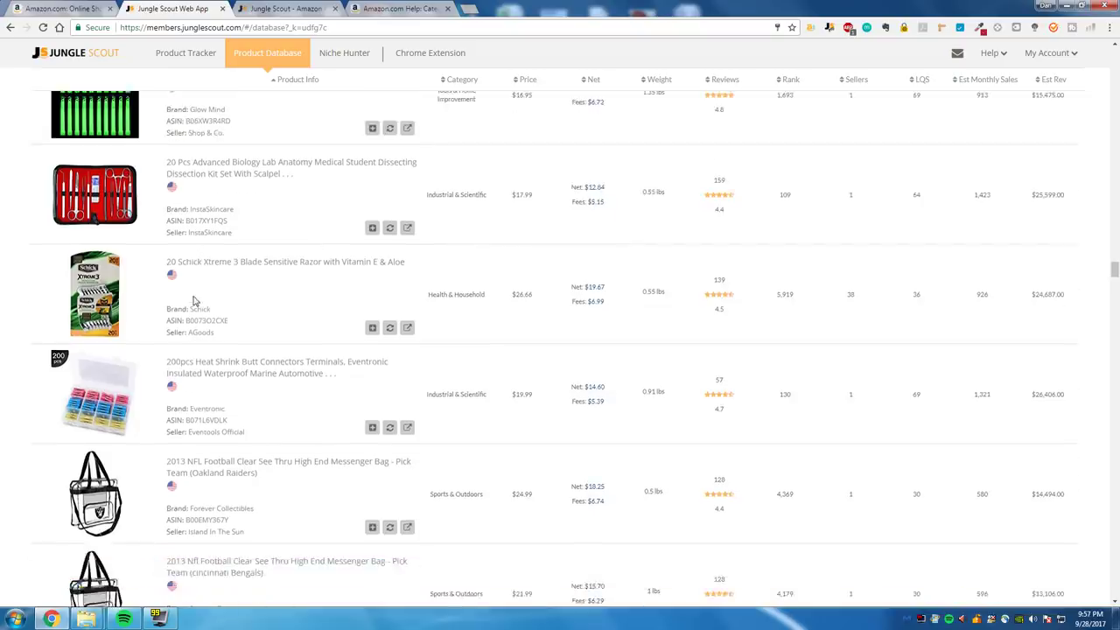
{"action": "scroll", "coordinate": [195, 300], "scroll_direction": "up", "scroll_amount": 3}
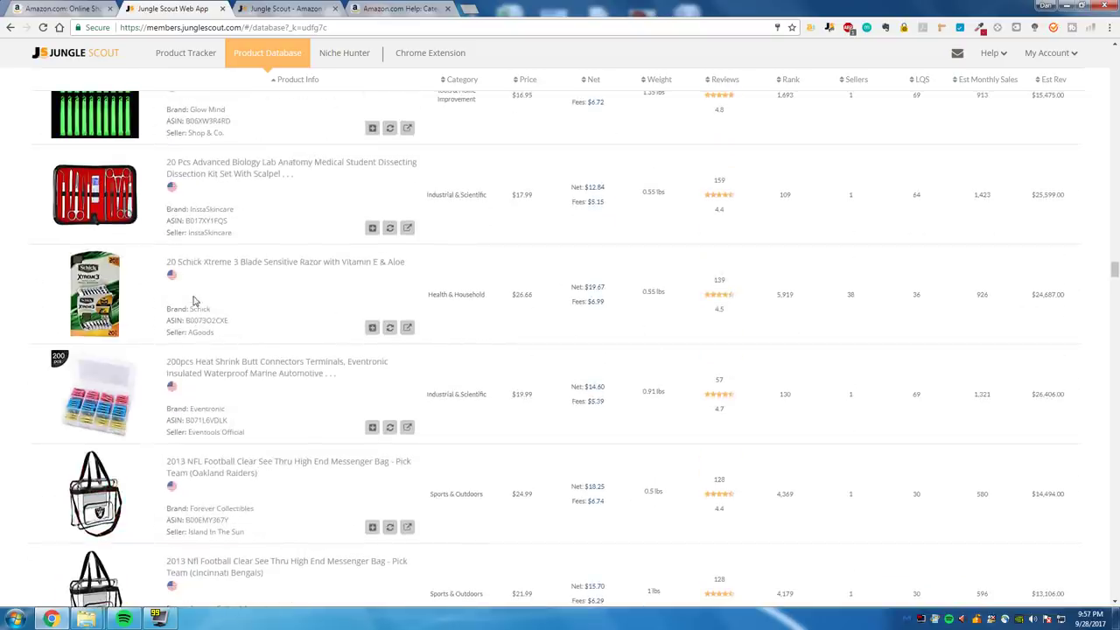
Step: Open the Amazon listing of the 20 Pcs Advanced Biology Lab dissection kit in a separate tab and switch to it
{"action": "right_click", "coordinate": [254, 186]}
{"action": "left_click", "coordinate": [278, 194]}
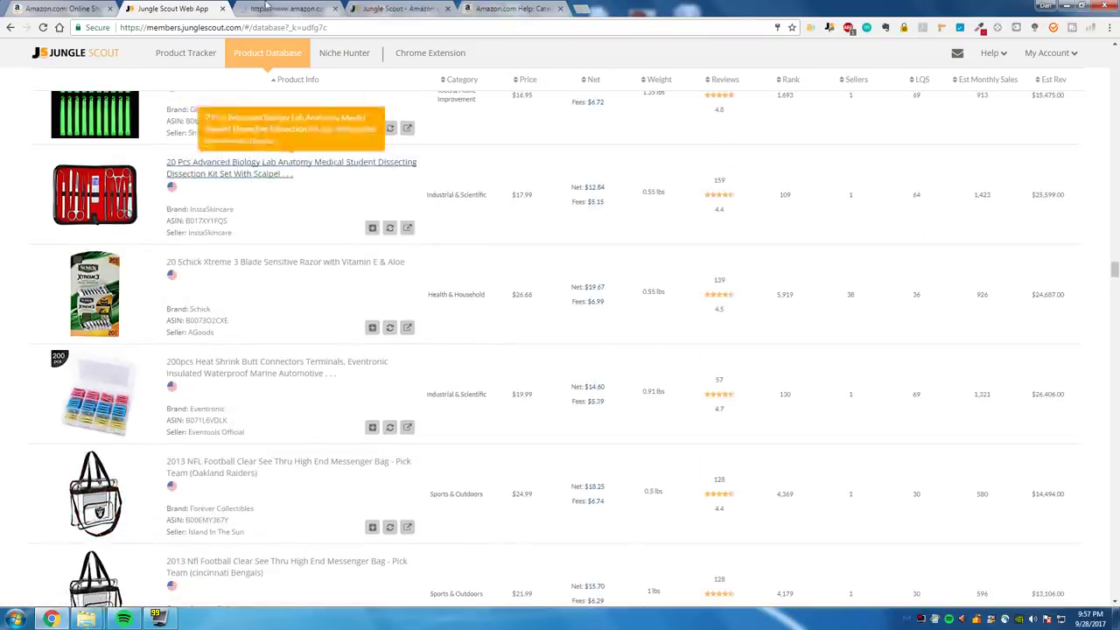
{"action": "left_click", "coordinate": [271, 7]}
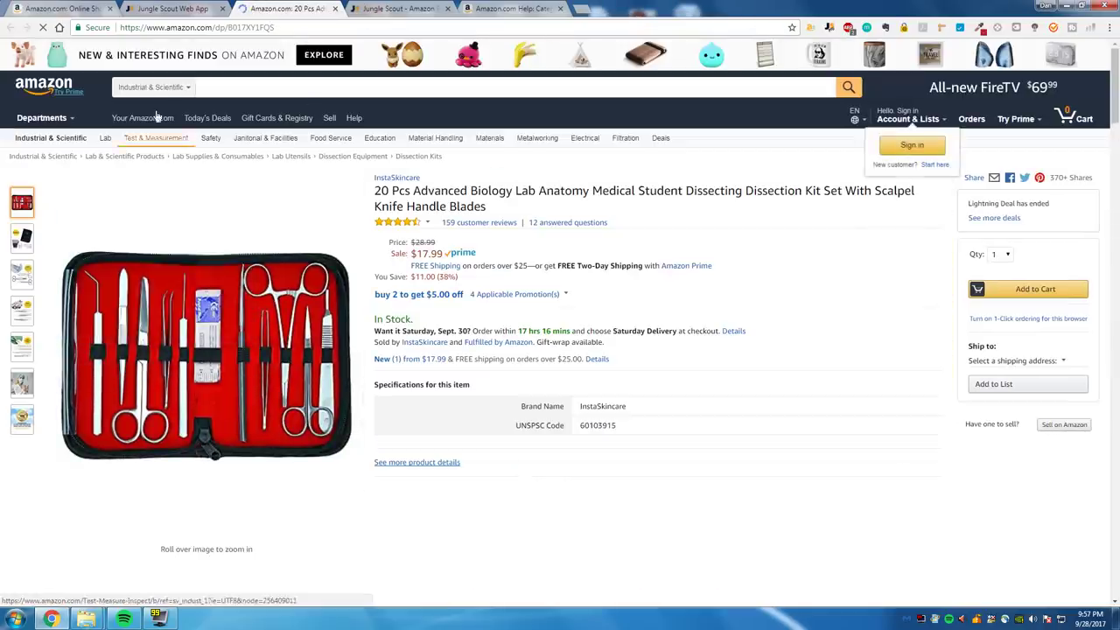
Step: Check the dissection kit listing's rank, sales and revenue with the Jungle Scout extension, and close it
{"action": "left_click", "coordinate": [153, 87]}
{"action": "left_click", "coordinate": [153, 86]}
{"action": "left_click", "coordinate": [153, 87]}
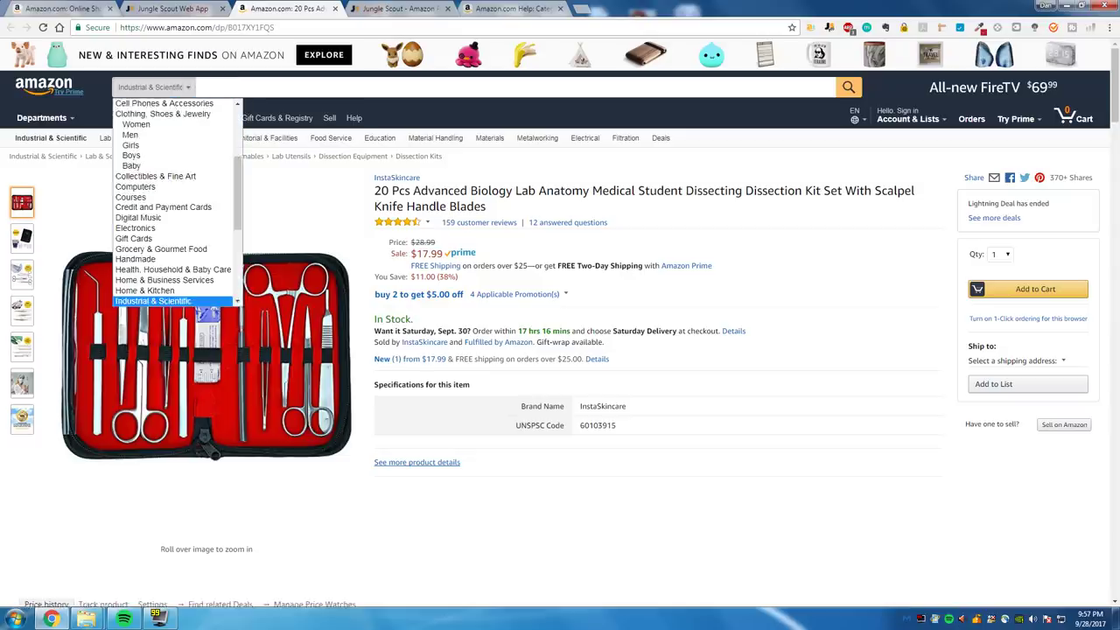
{"action": "left_click", "coordinate": [829, 27]}
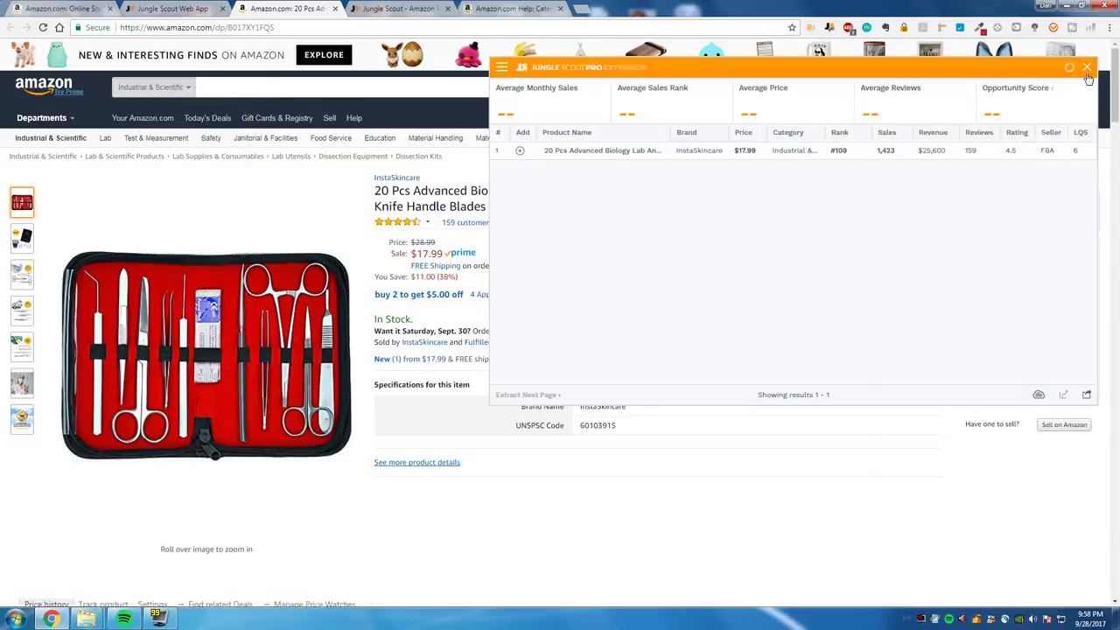
{"action": "left_click", "coordinate": [1087, 69]}
Step: Show the dissection kit's price history for the All (553 days) range and examine its price, sales rank and lightning deals
{"action": "left_click", "coordinate": [153, 87]}
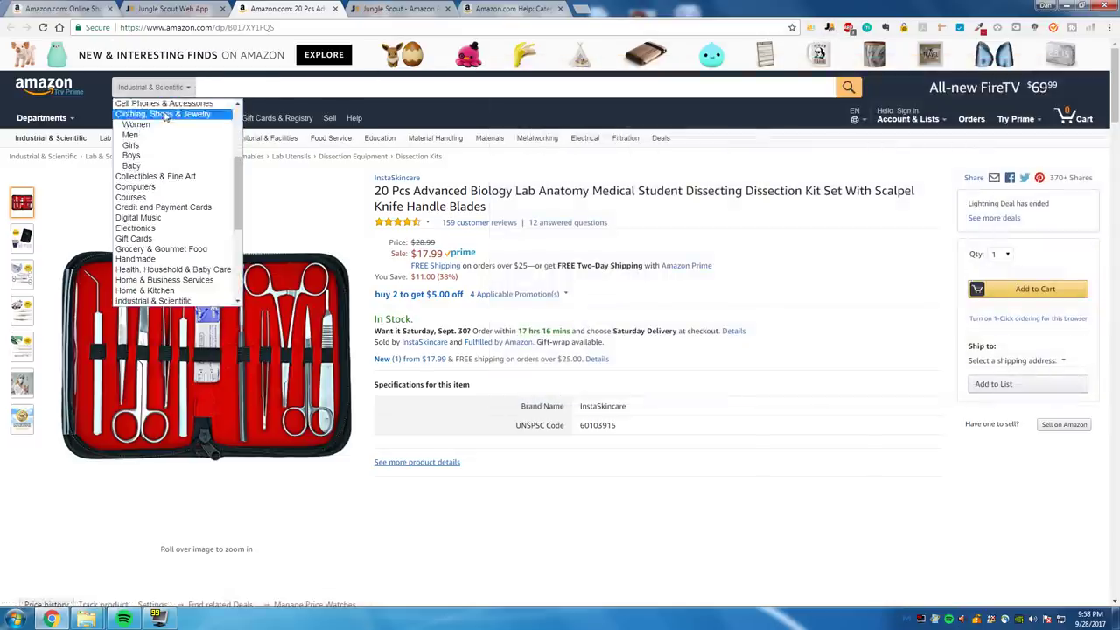
{"action": "scroll", "coordinate": [350, 307], "scroll_direction": "down", "scroll_amount": 3}
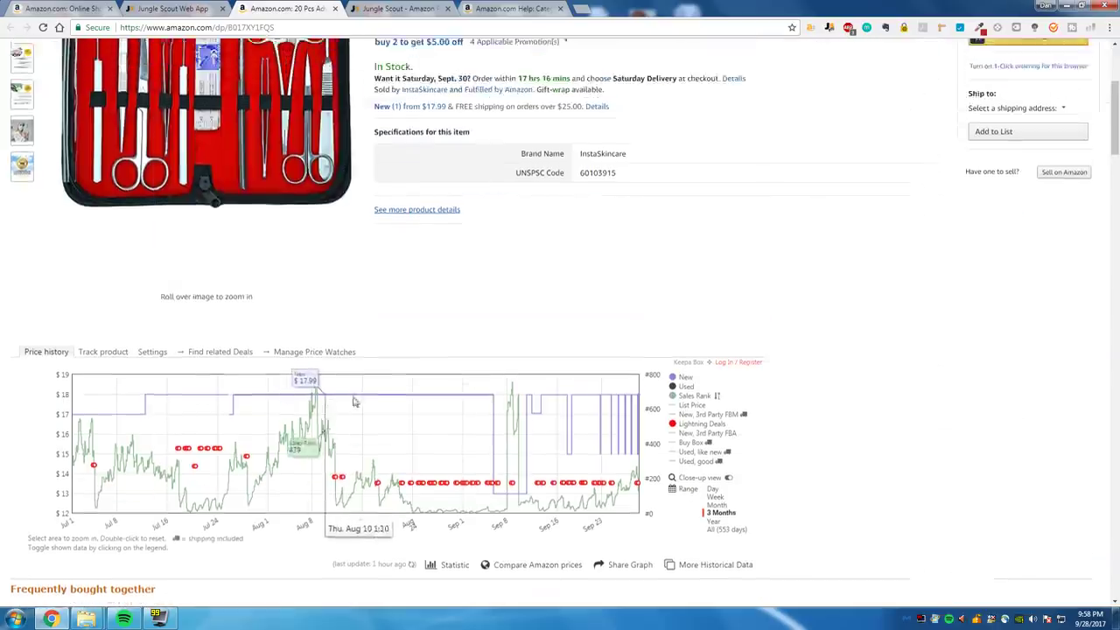
{"action": "scroll", "coordinate": [328, 398], "scroll_direction": "down", "scroll_amount": 2}
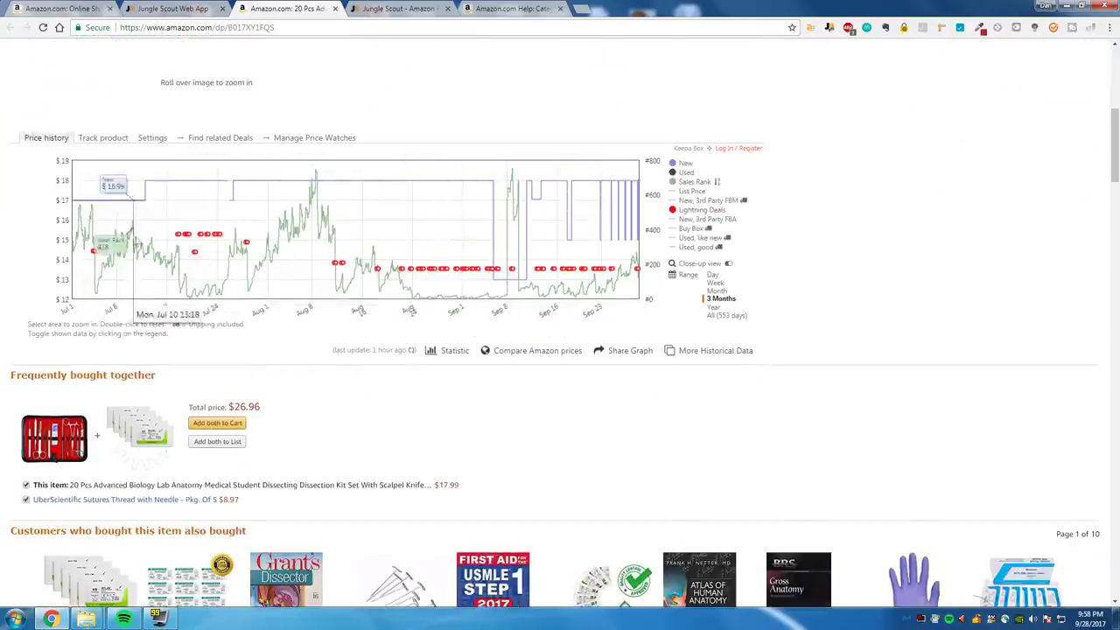
{"action": "left_click", "coordinate": [727, 316]}
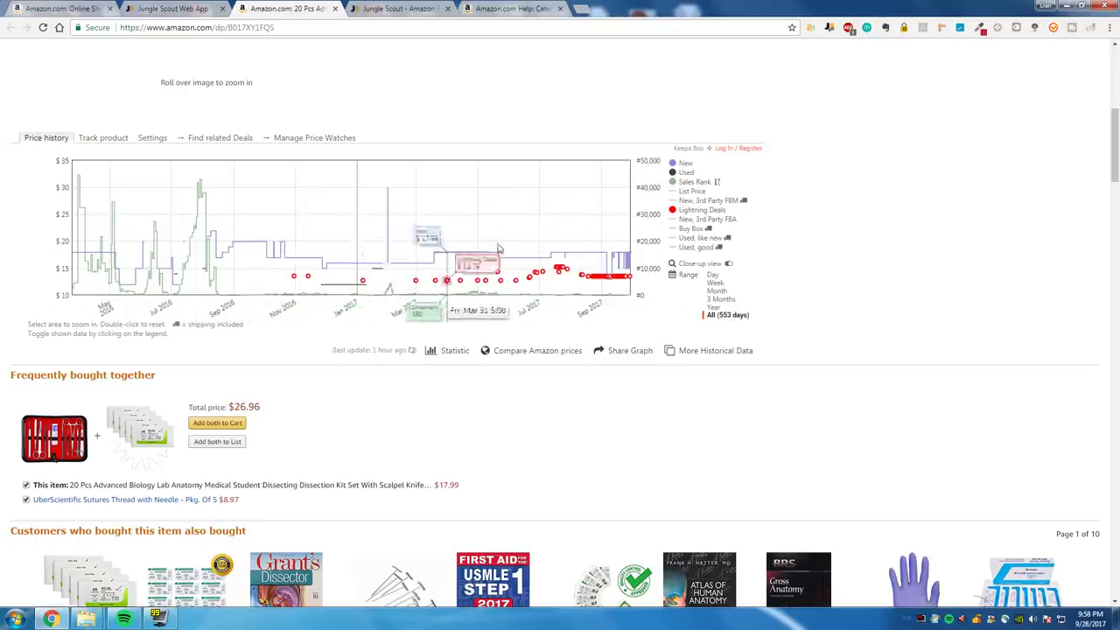
{"action": "scroll", "coordinate": [137, 293], "scroll_direction": "up", "scroll_amount": 1}
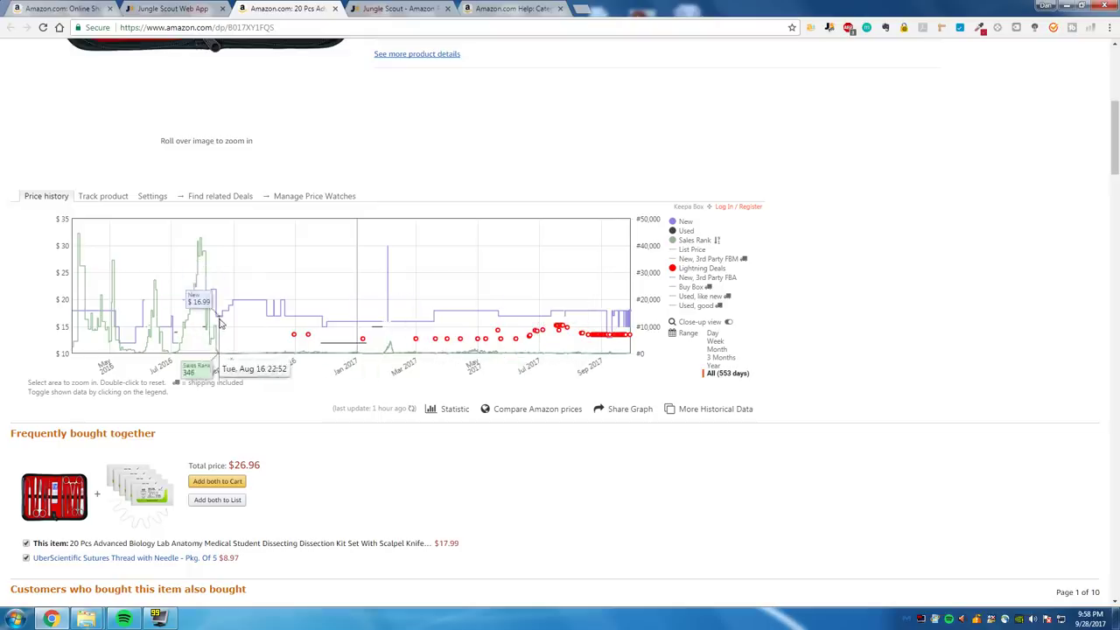
{"action": "scroll", "coordinate": [219, 262], "scroll_direction": "up", "scroll_amount": 4}
{"action": "scroll", "coordinate": [350, 315], "scroll_direction": "down", "scroll_amount": 4}
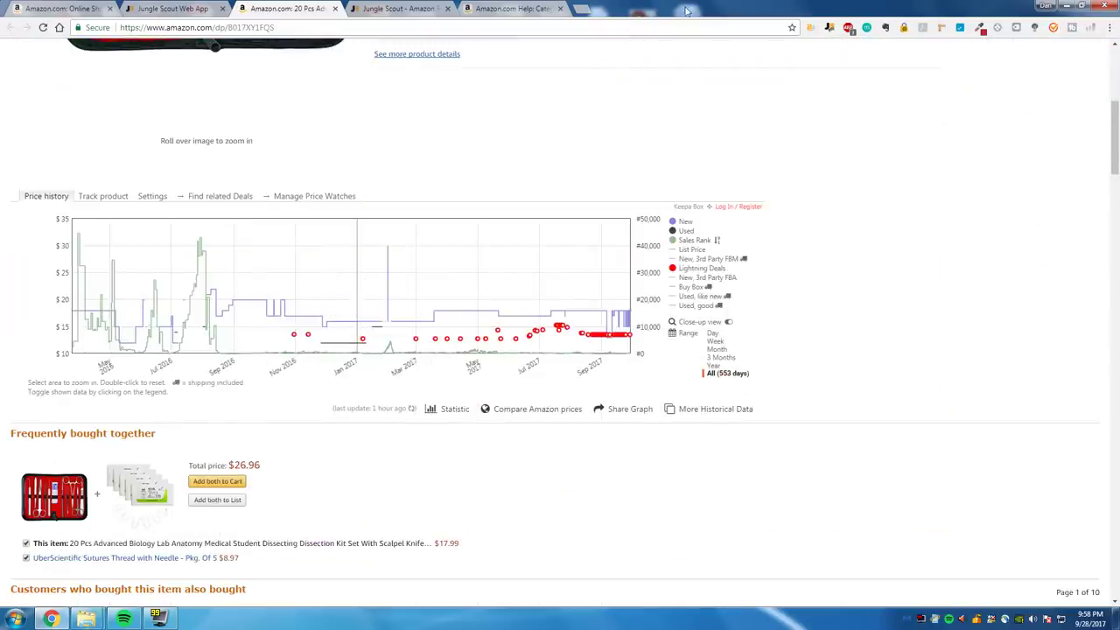
Step: Search all Amazon departments for "dissection kit"
{"action": "scroll", "coordinate": [553, 82], "scroll_direction": "up", "scroll_amount": 5}
{"action": "left_click", "coordinate": [147, 87]}
{"action": "left_click", "coordinate": [172, 107]}
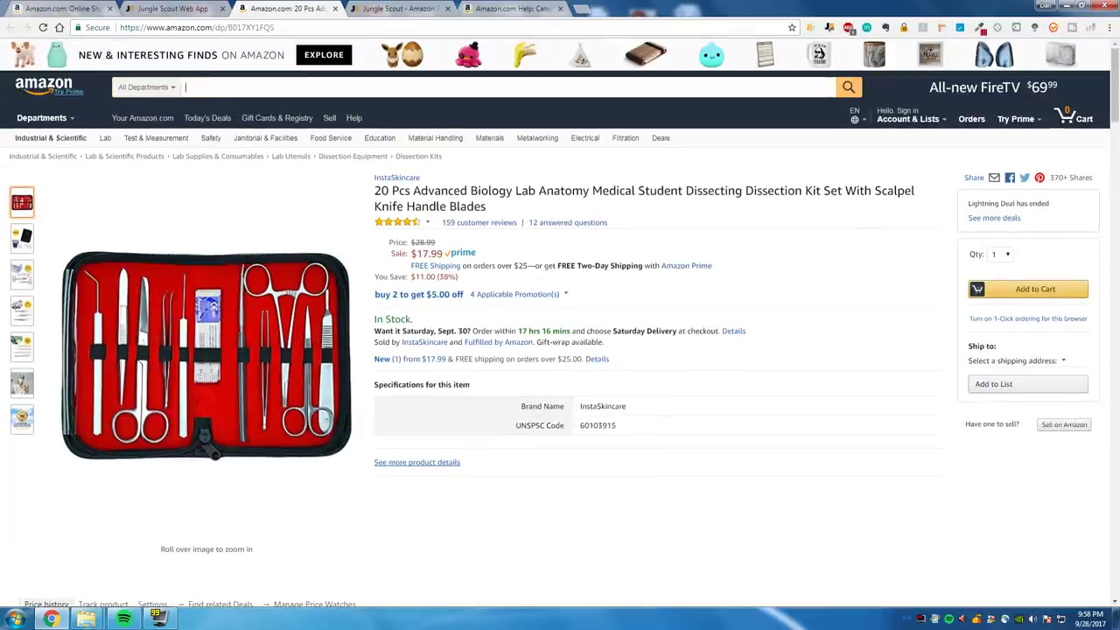
{"action": "type", "text": "dissection kit"}
{"action": "key", "text": "Return"}
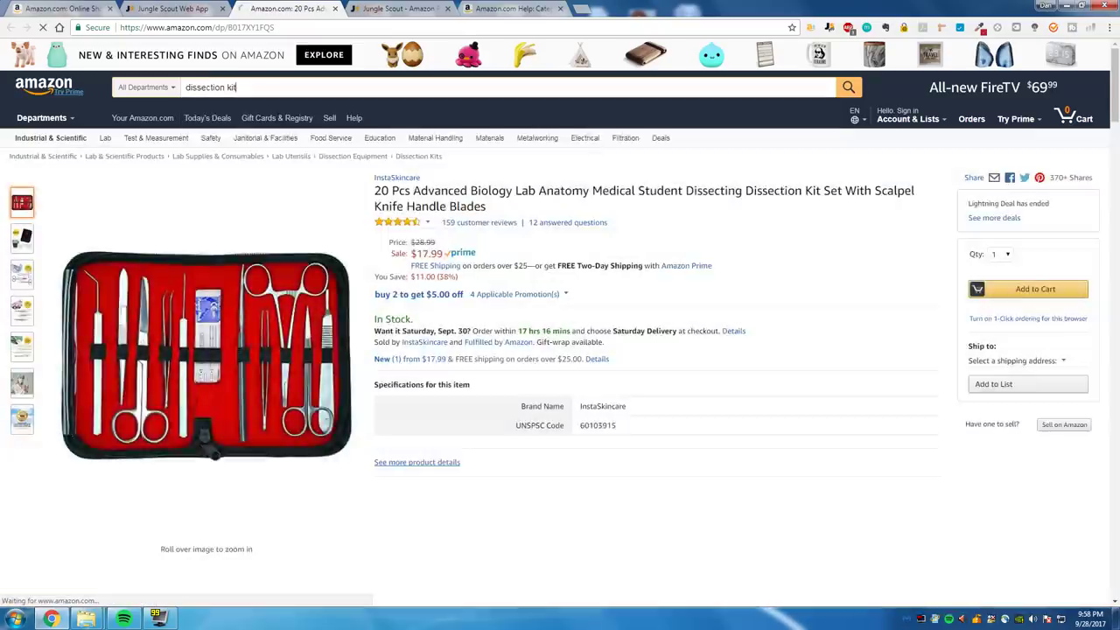
Step: Examine the competing dissection kit listings' prices and review counts, and run the Jungle Scout extension on the results
{"action": "scroll", "coordinate": [512, 340], "scroll_direction": "down", "scroll_amount": 7}
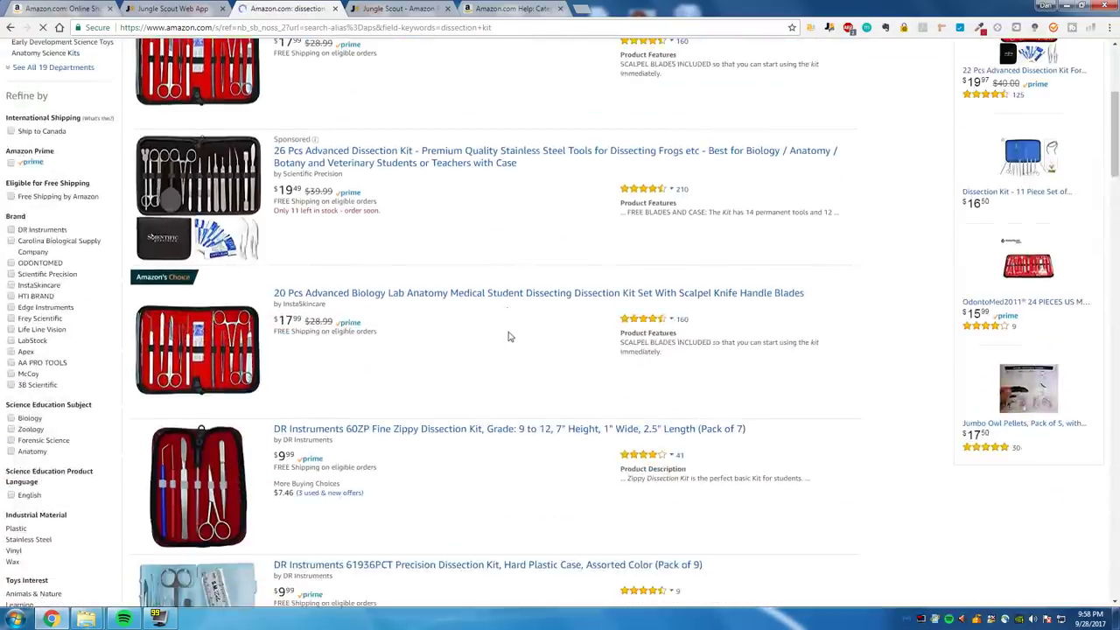
{"action": "scroll", "coordinate": [512, 333], "scroll_direction": "down", "scroll_amount": 6}
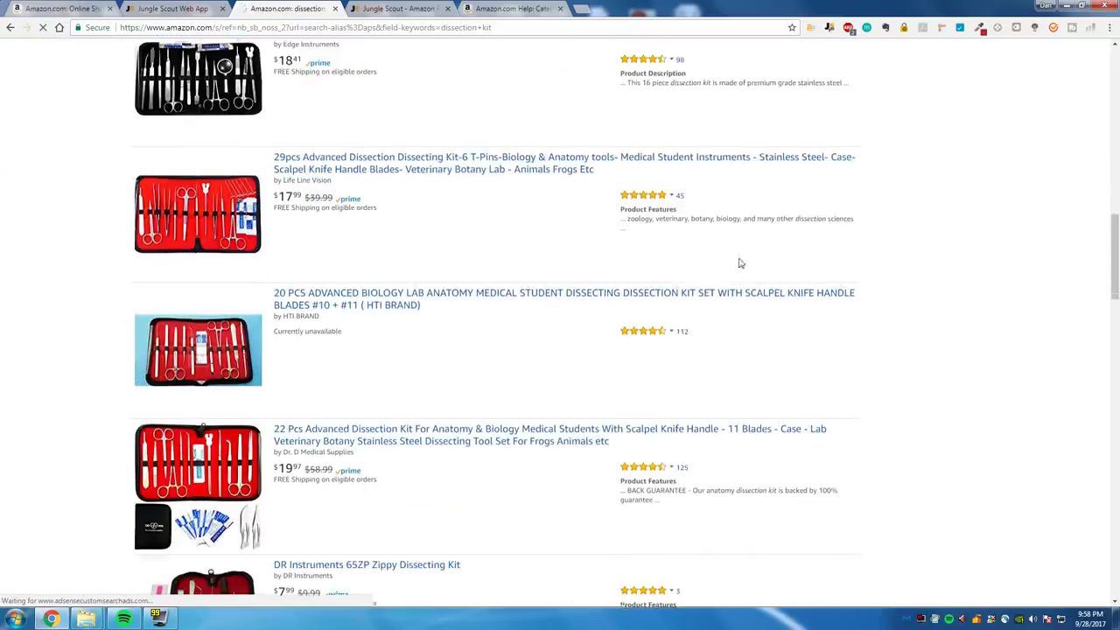
{"action": "scroll", "coordinate": [691, 347], "scroll_direction": "down", "scroll_amount": 5}
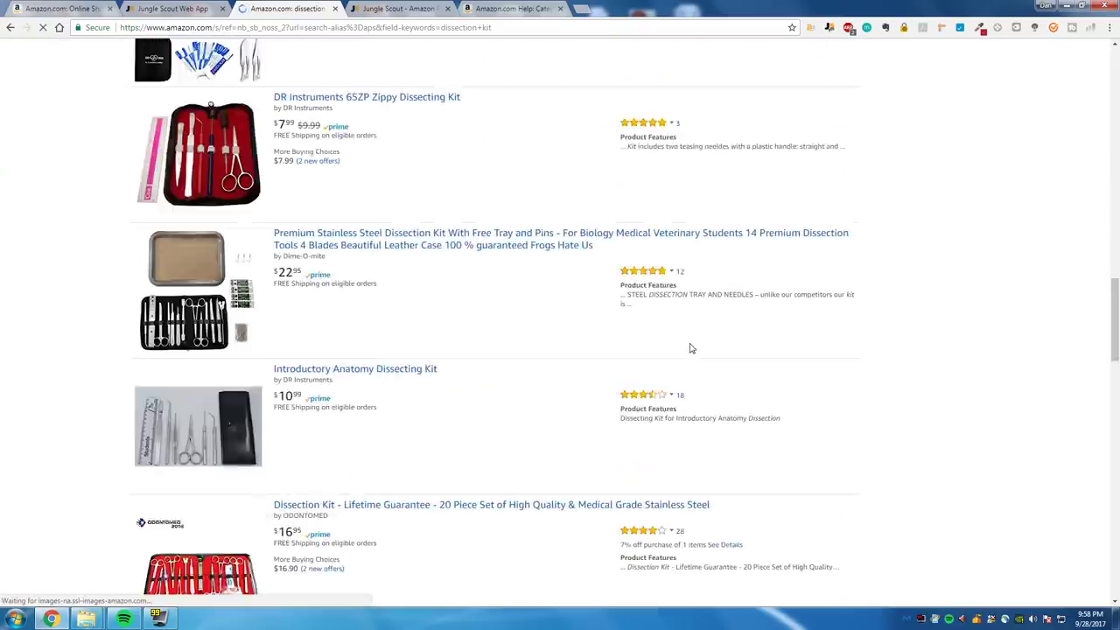
{"action": "left_click", "coordinate": [1035, 28]}
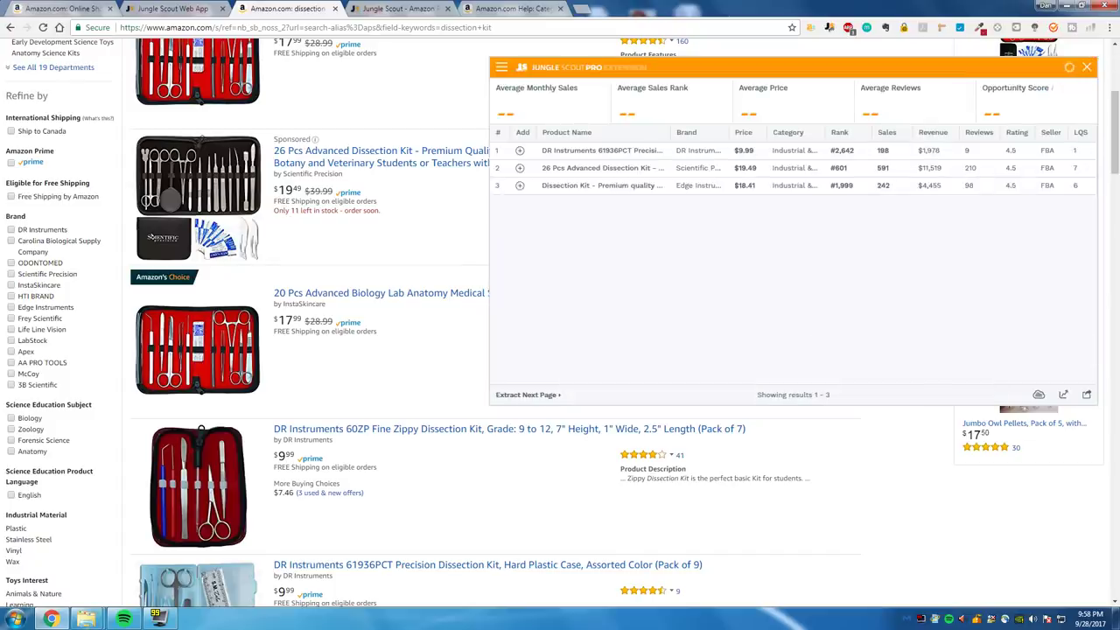
Step: Examine the Jungle Scout averages and opportunity score for the dissection kit results, and compare the top listings' prices, sales and revenue
{"action": "scroll", "coordinate": [312, 244], "scroll_direction": "up", "scroll_amount": 5}
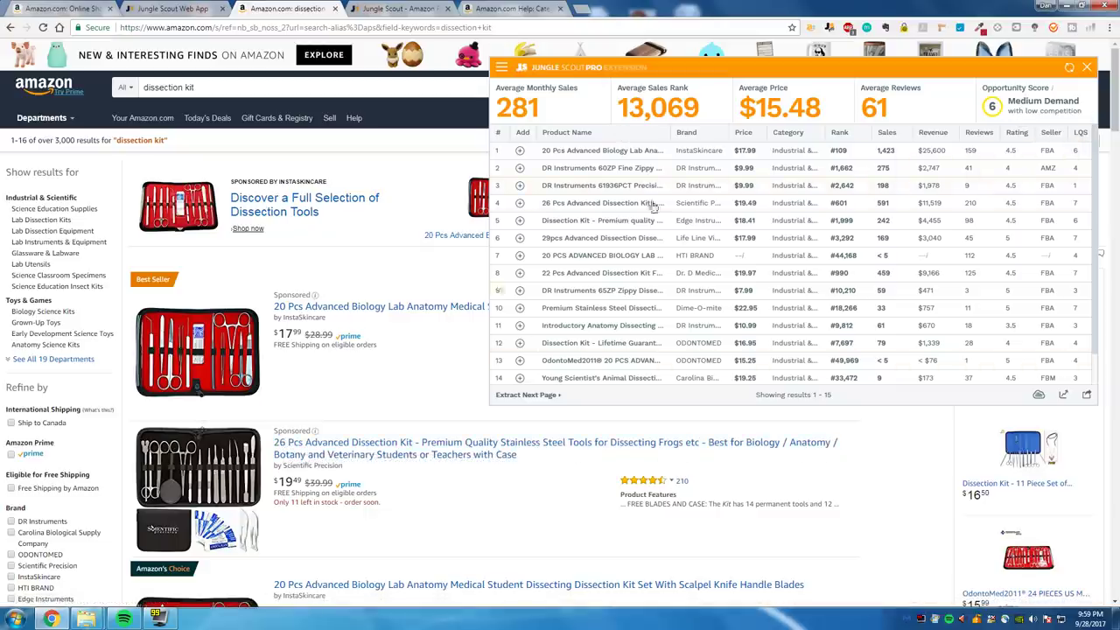
{"action": "scroll", "coordinate": [372, 325], "scroll_direction": "down", "scroll_amount": 2}
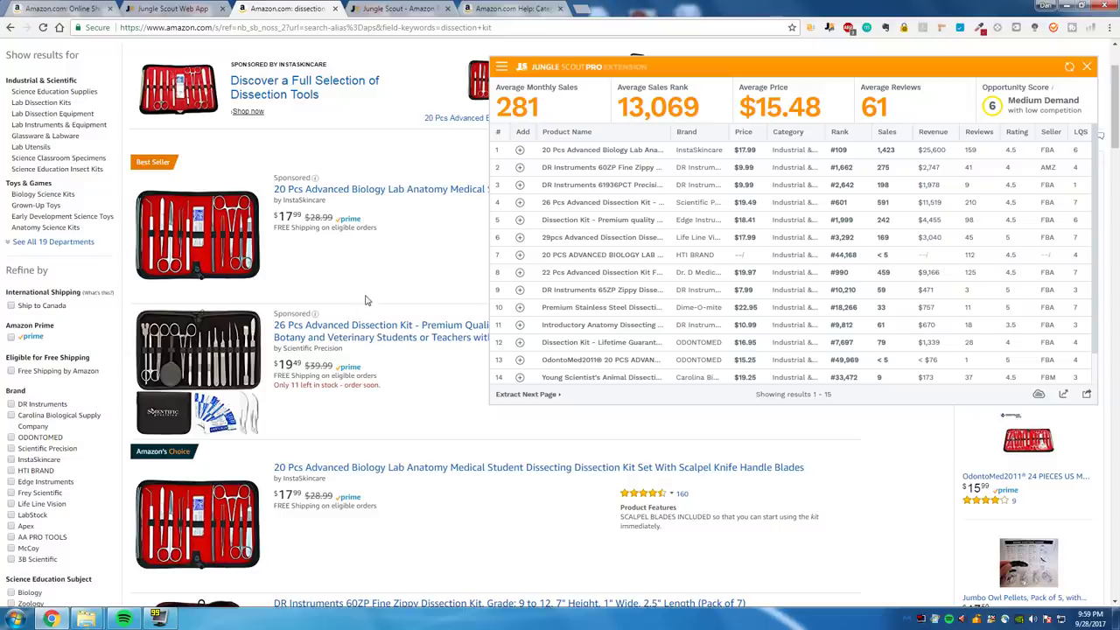
{"action": "scroll", "coordinate": [398, 286], "scroll_direction": "down", "scroll_amount": 1}
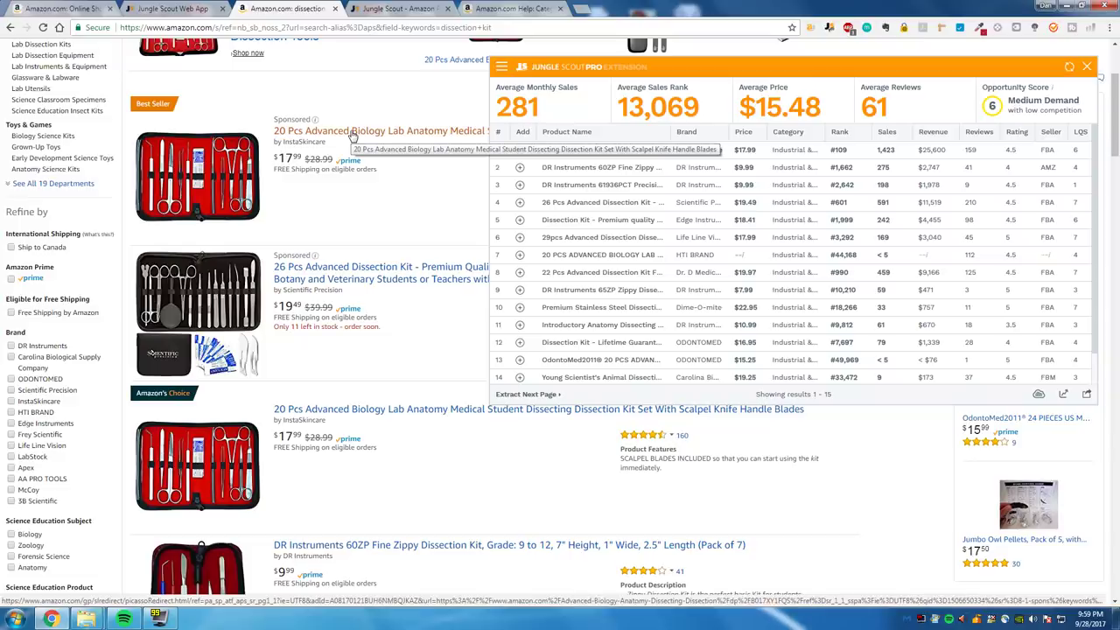
{"action": "scroll", "coordinate": [337, 143], "scroll_direction": "down", "scroll_amount": 3}
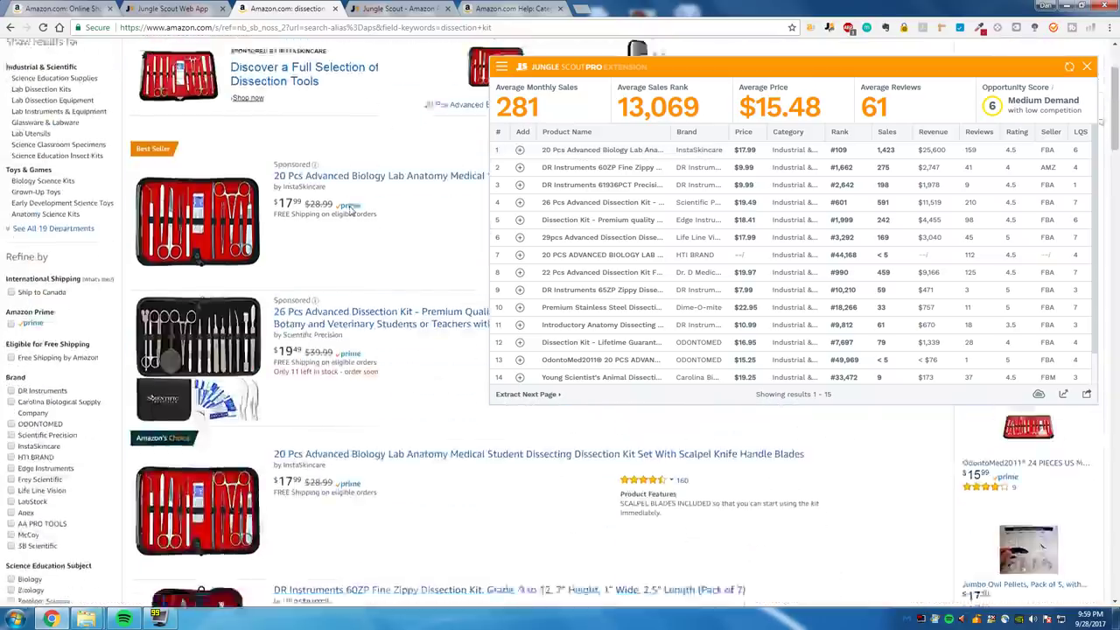
{"action": "scroll", "coordinate": [424, 235], "scroll_direction": "up", "scroll_amount": 3}
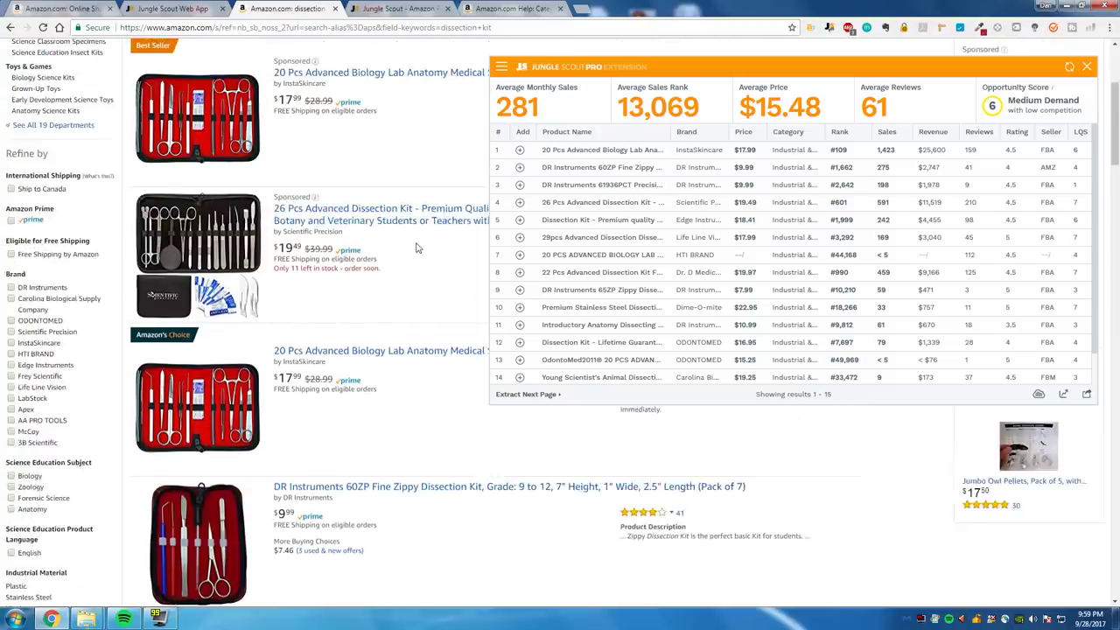
{"action": "scroll", "coordinate": [431, 232], "scroll_direction": "down", "scroll_amount": 4}
{"action": "scroll", "coordinate": [431, 232], "scroll_direction": "up", "scroll_amount": 6}
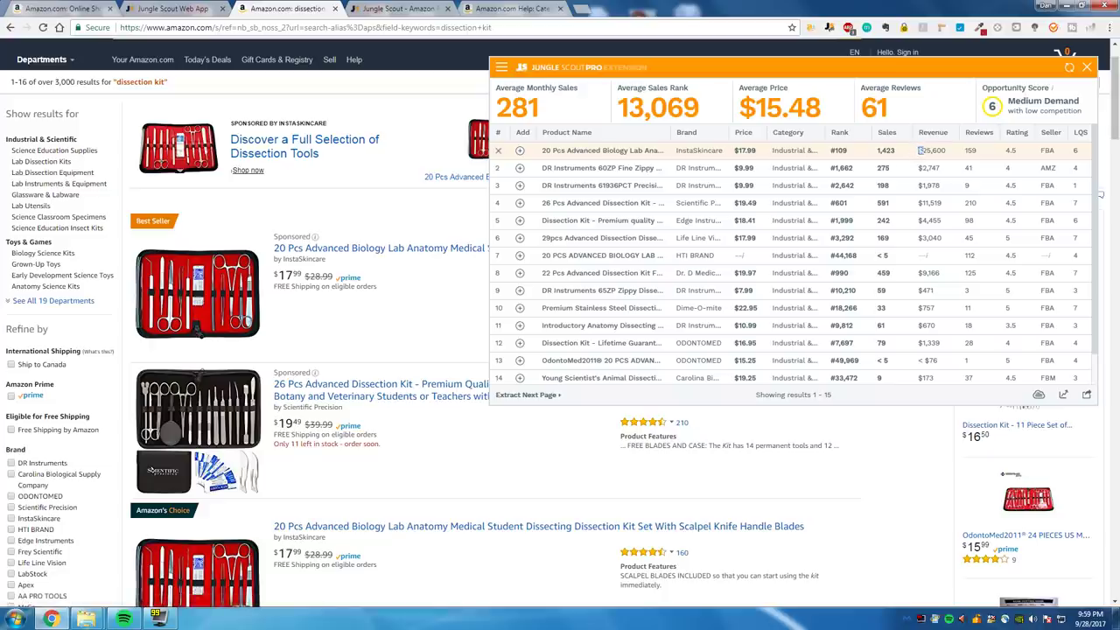
{"action": "left_click", "coordinate": [953, 152]}
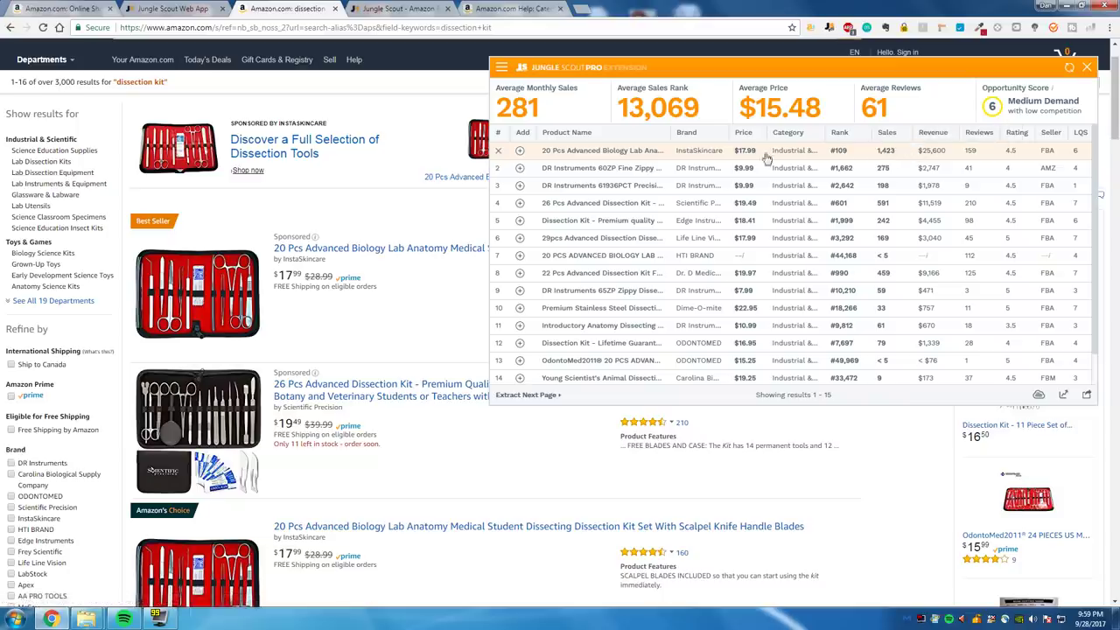
Step: Open Alibaba in a new tab, search for "dissection kit" and limit the results to Trade Assurance suppliers
{"action": "left_click", "coordinate": [576, 8]}
{"action": "type", "text": "ali"}
{"action": "key", "text": "Return"}
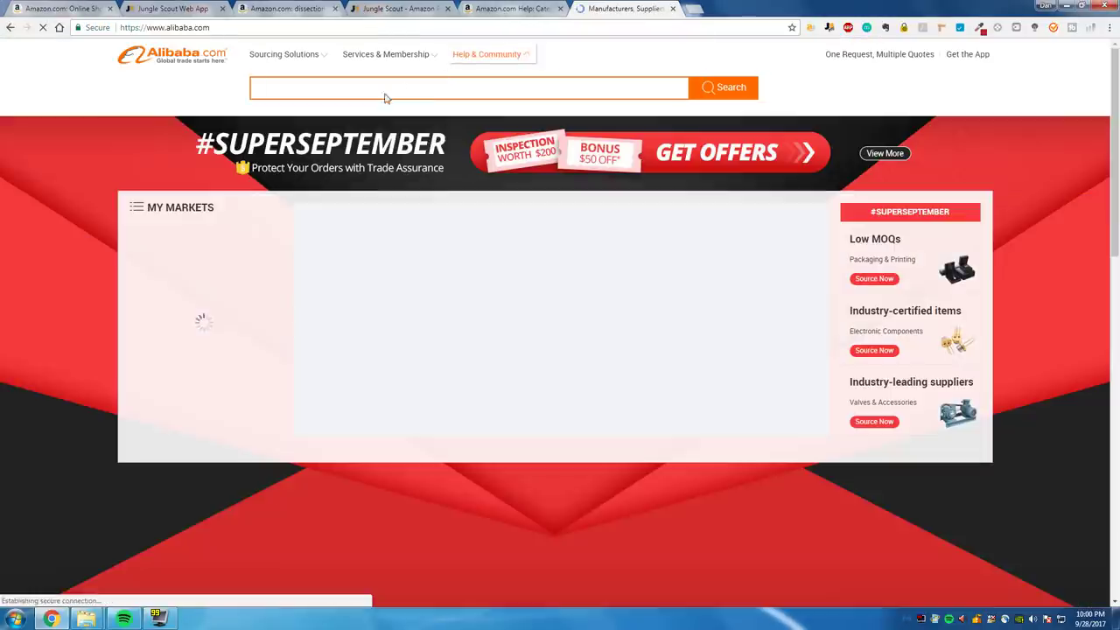
{"action": "left_click", "coordinate": [387, 88]}
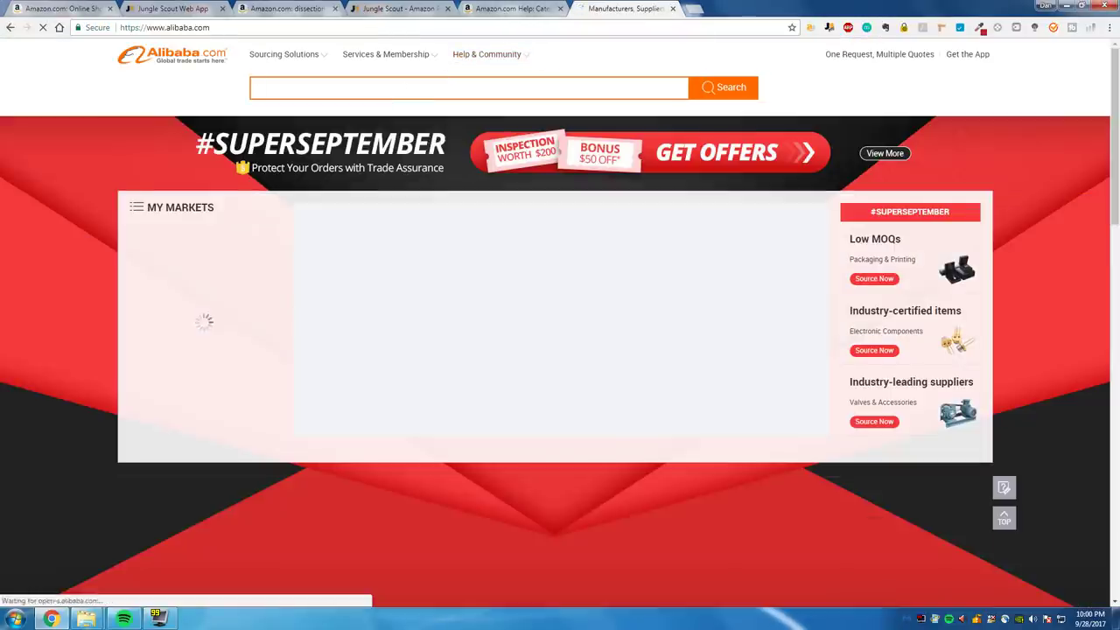
{"action": "type", "text": "dissection kit"}
{"action": "key", "text": "Return"}
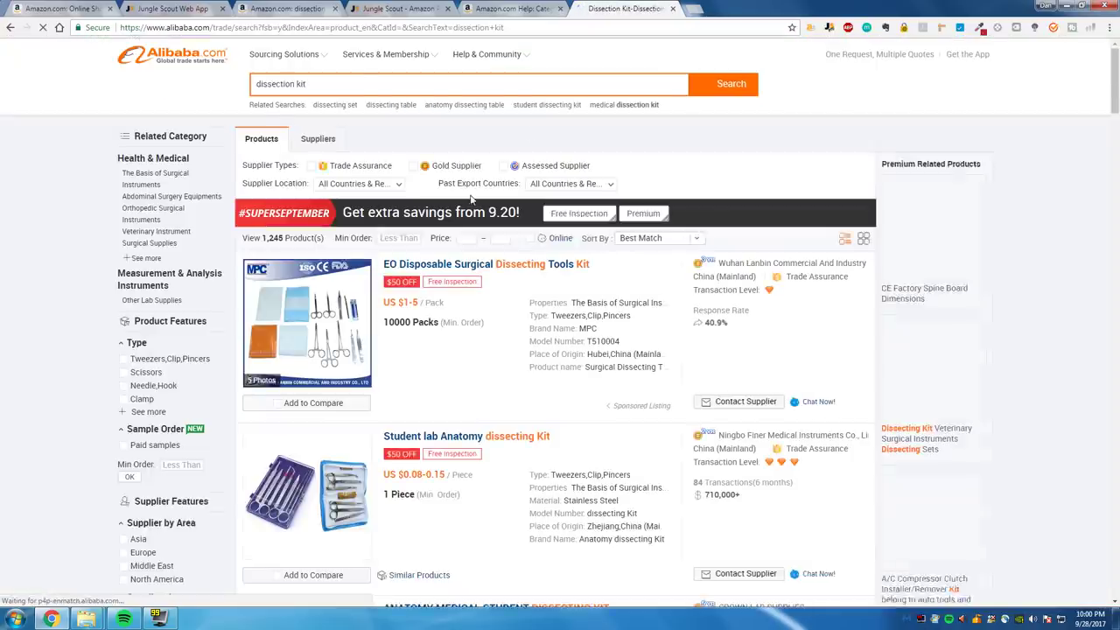
{"action": "scroll", "coordinate": [461, 208], "scroll_direction": "down", "scroll_amount": 4}
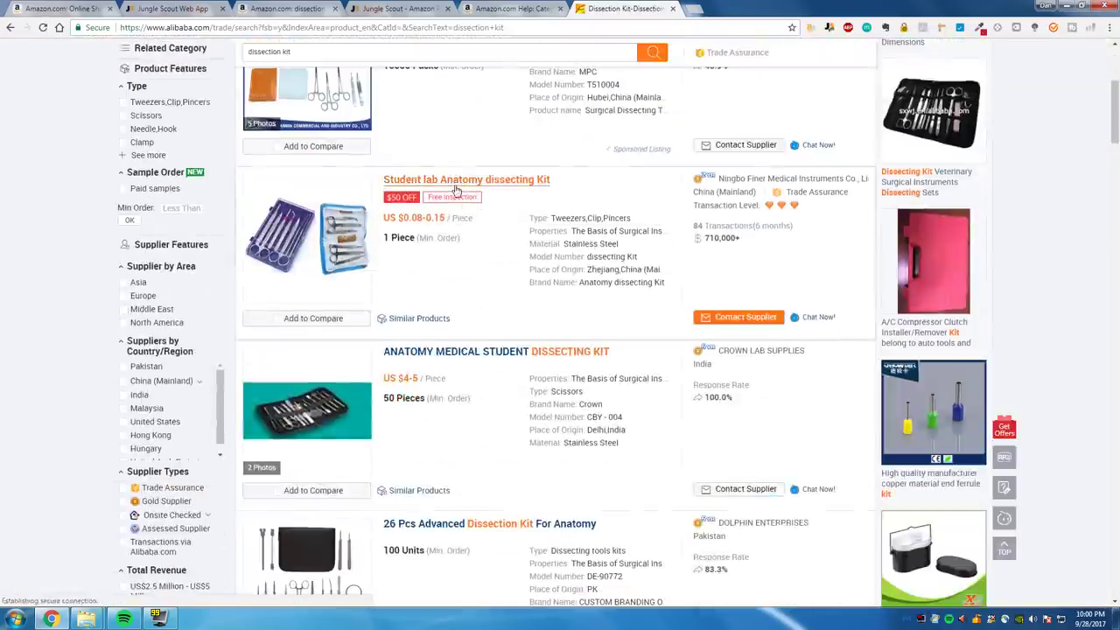
{"action": "scroll", "coordinate": [428, 287], "scroll_direction": "up", "scroll_amount": 4}
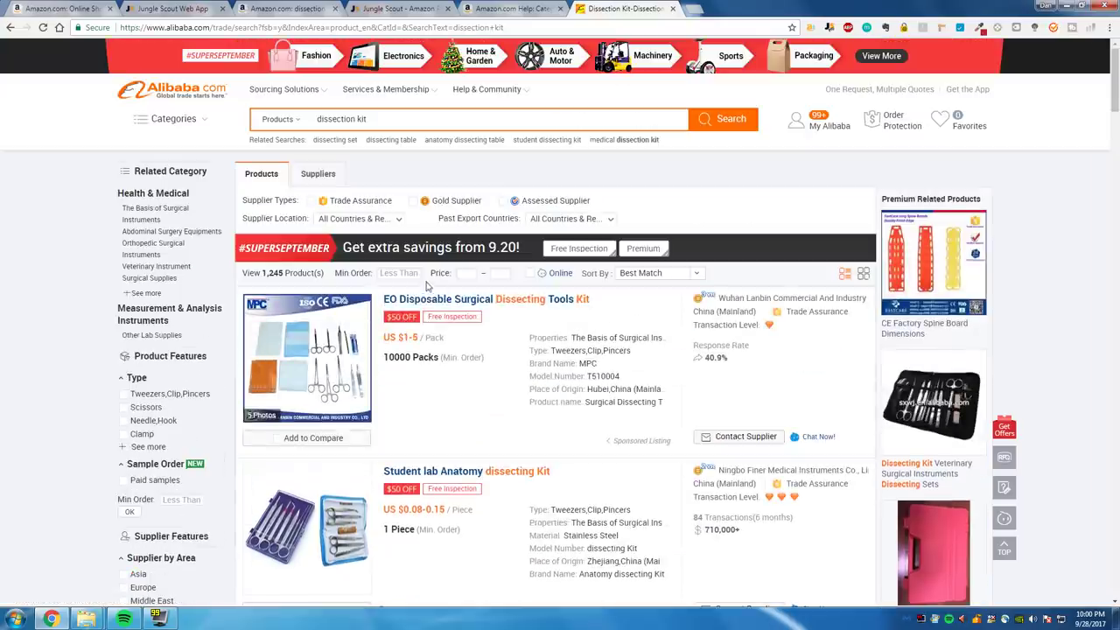
{"action": "left_click", "coordinate": [314, 201]}
Step: Open Google Translate in a new tab and set the target language to Chinese (Simplified)
{"action": "left_click", "coordinate": [690, 9]}
{"action": "type", "text": "tran"}
{"action": "key", "text": "Return"}
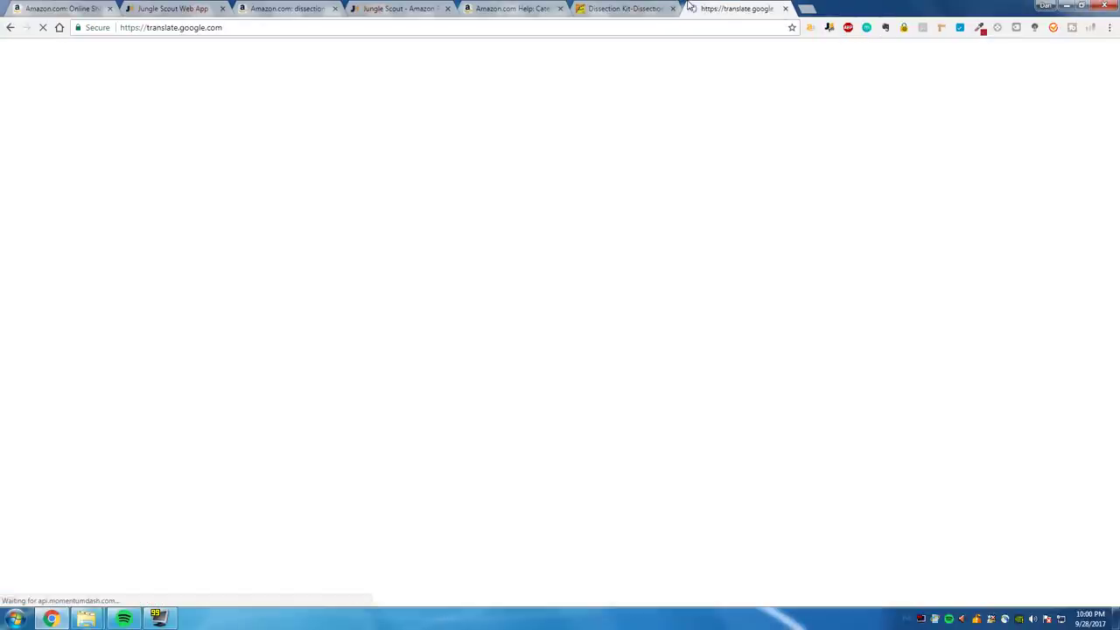
{"action": "left_click", "coordinate": [45, 125]}
{"action": "left_click", "coordinate": [501, 128]}
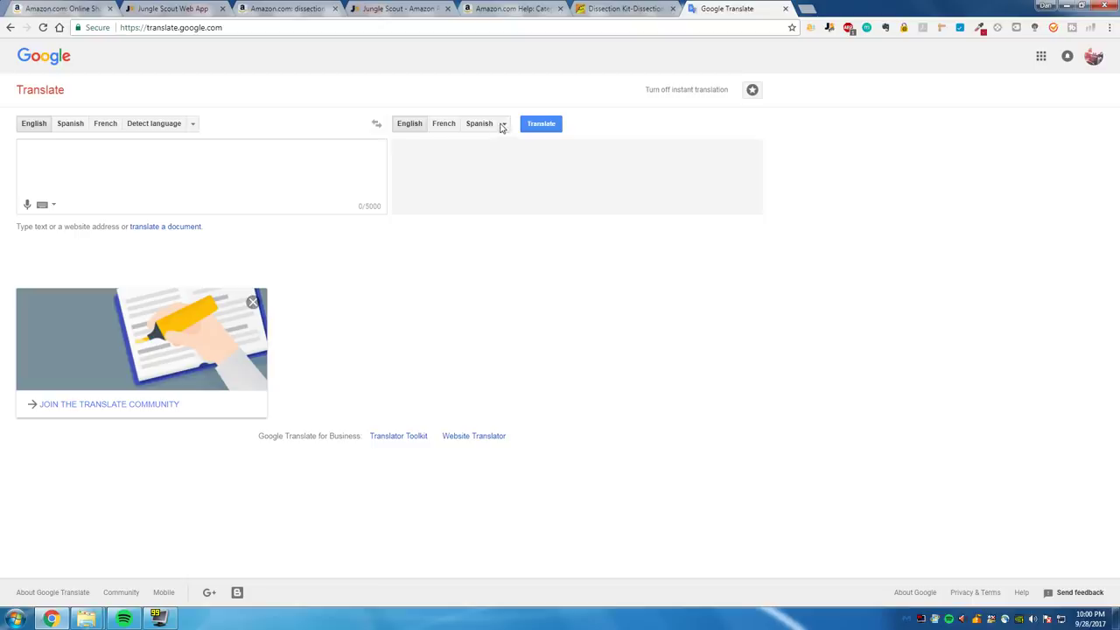
{"action": "left_click", "coordinate": [502, 127]}
{"action": "left_click", "coordinate": [350, 240]}
{"action": "left_click", "coordinate": [508, 125]}
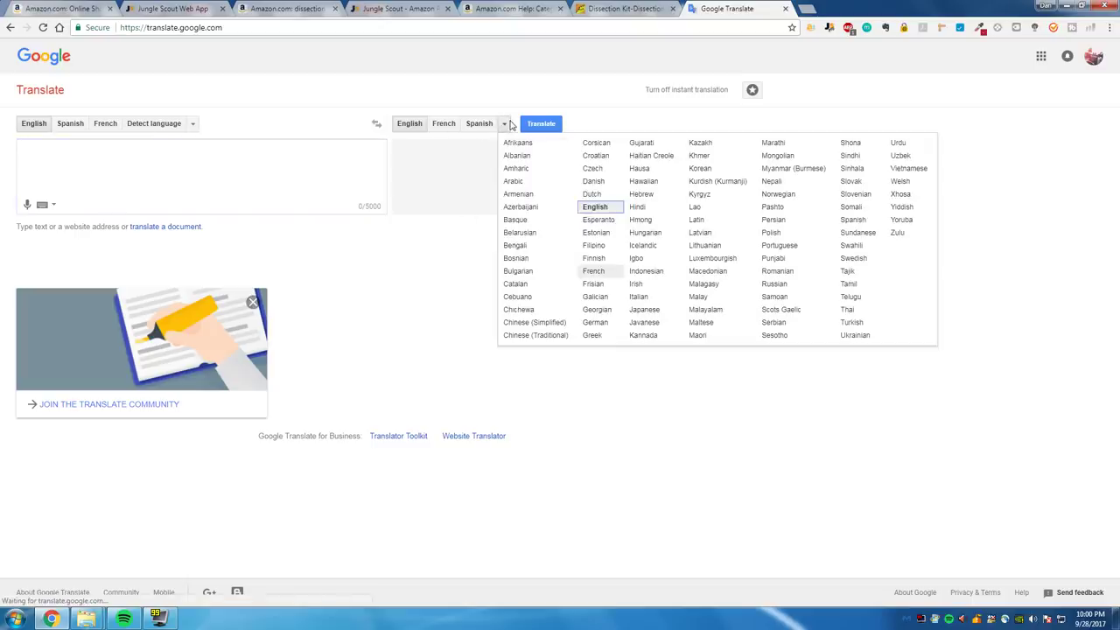
{"action": "left_click", "coordinate": [543, 322]}
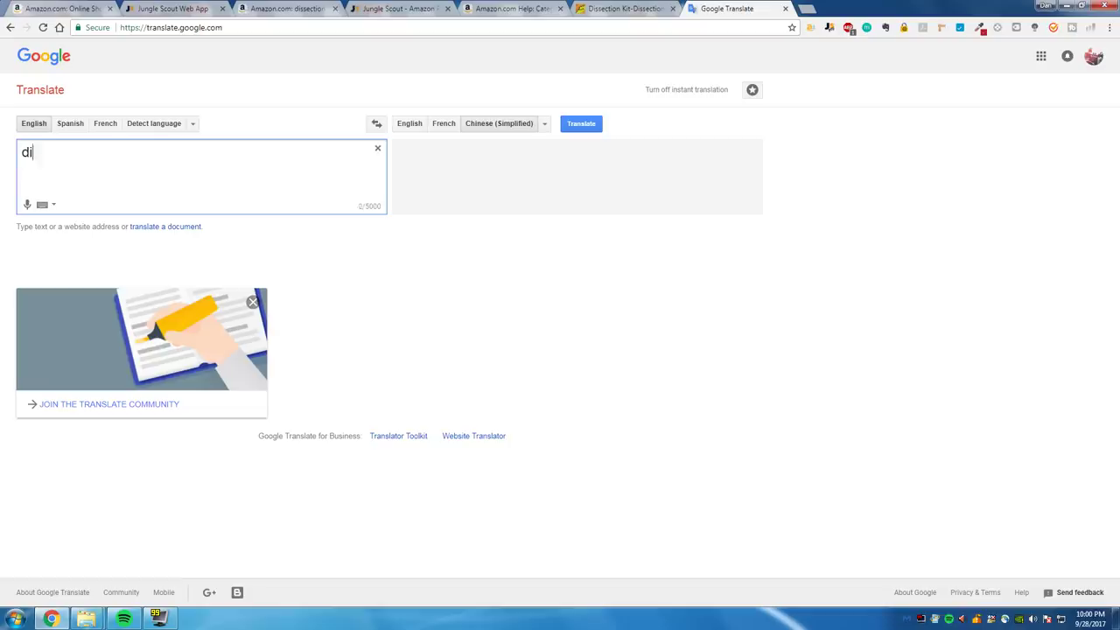
Step: Translate "dissection kit" from English and copy the Chinese translation
{"action": "type", "text": "tion kit"}
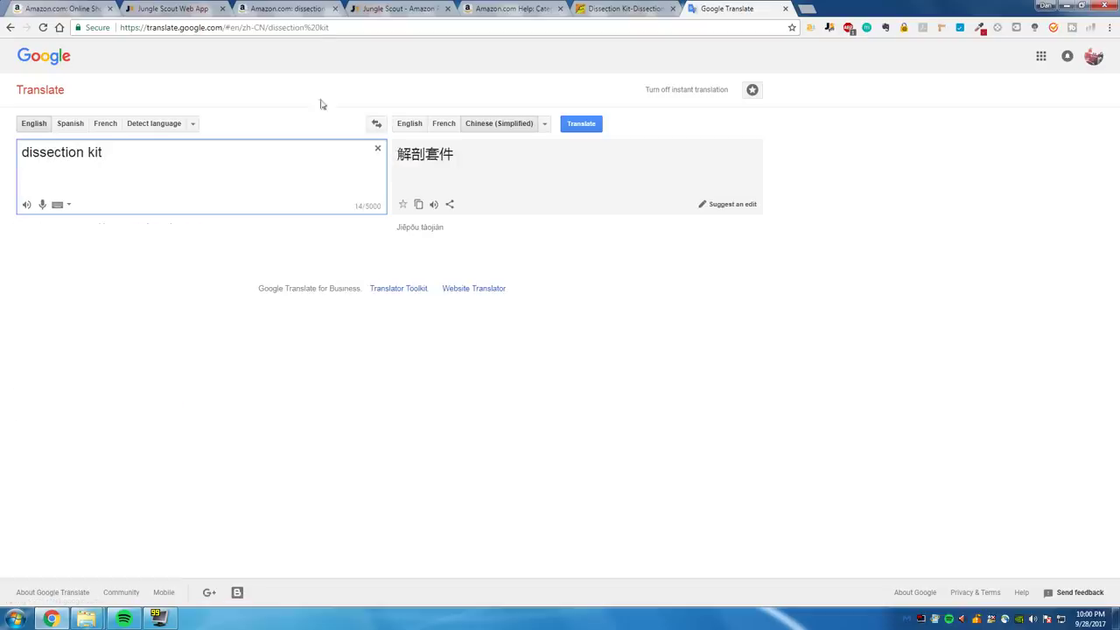
{"action": "left_click_drag", "start_coordinate": [464, 158], "coordinate": [398, 155]}
{"action": "key", "text": "ctrl+c"}
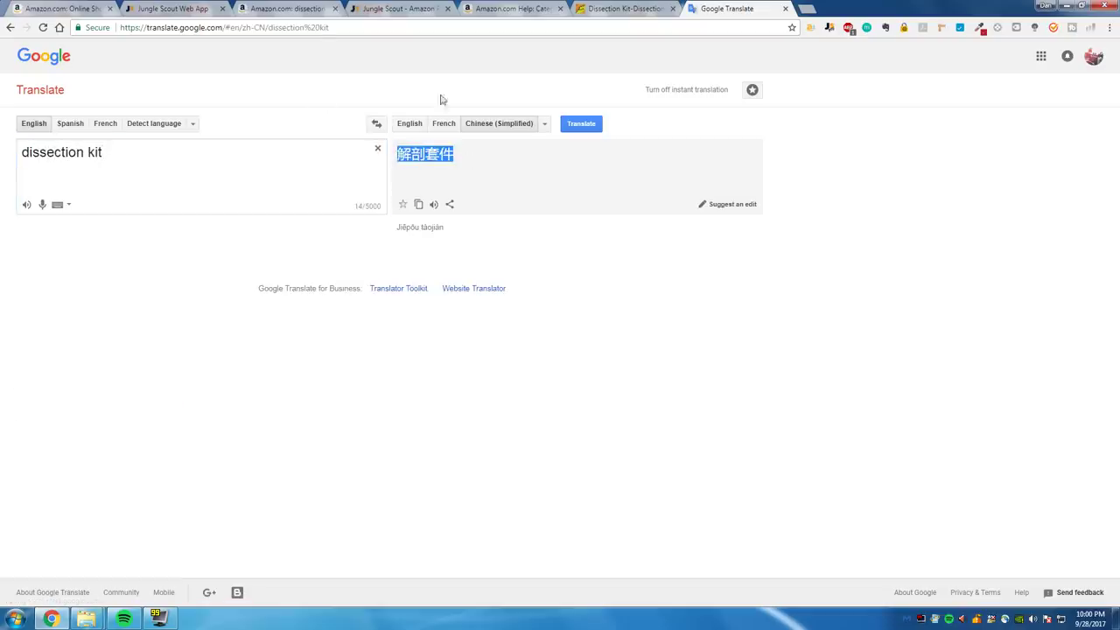
Step: Open 1688.com in a new tab, search it for the copied Chinese term and dismiss the promotional pop-up
{"action": "left_click", "coordinate": [480, 6]}
{"action": "key", "text": "ctrl+Tab"}
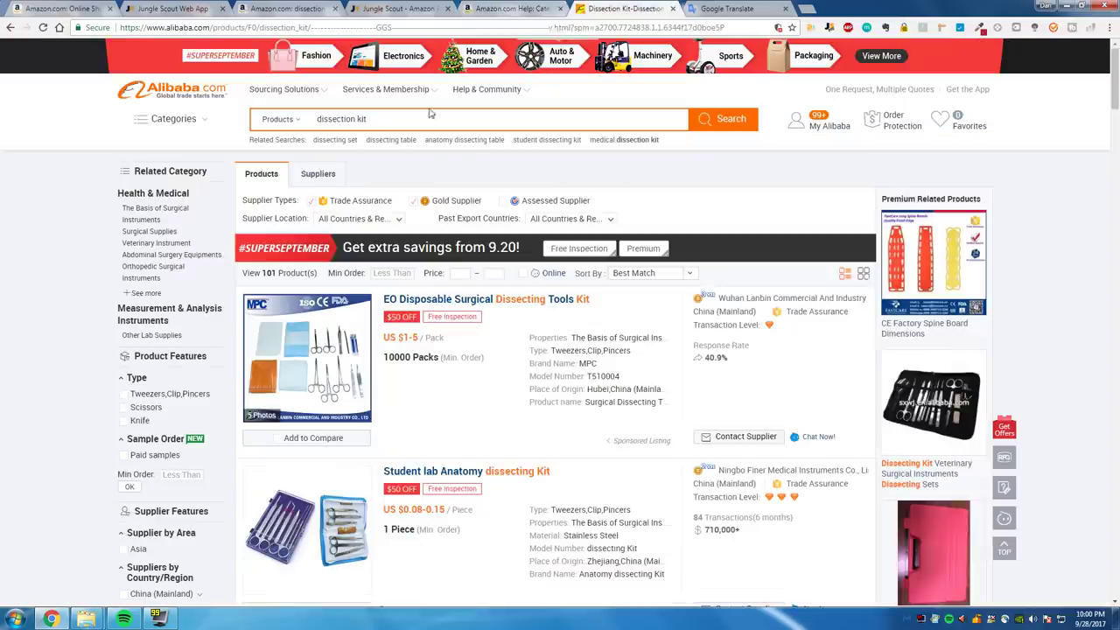
{"action": "left_click", "coordinate": [806, 8]}
{"action": "type", "text": "1688.c"}
{"action": "key", "text": "Return"}
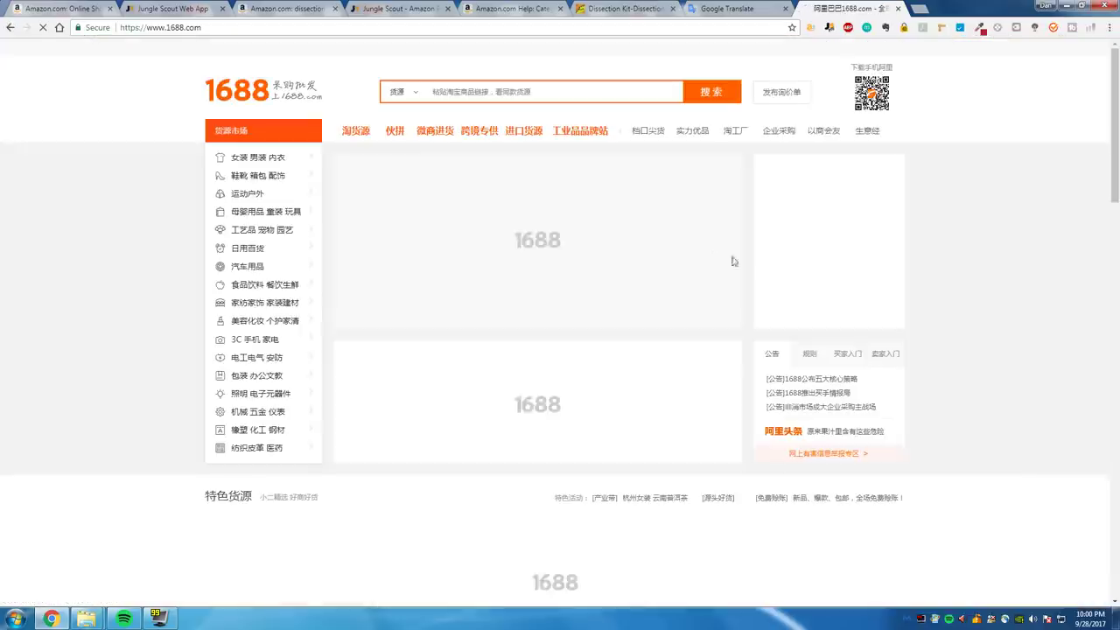
{"action": "key", "text": "ctrl+v"}
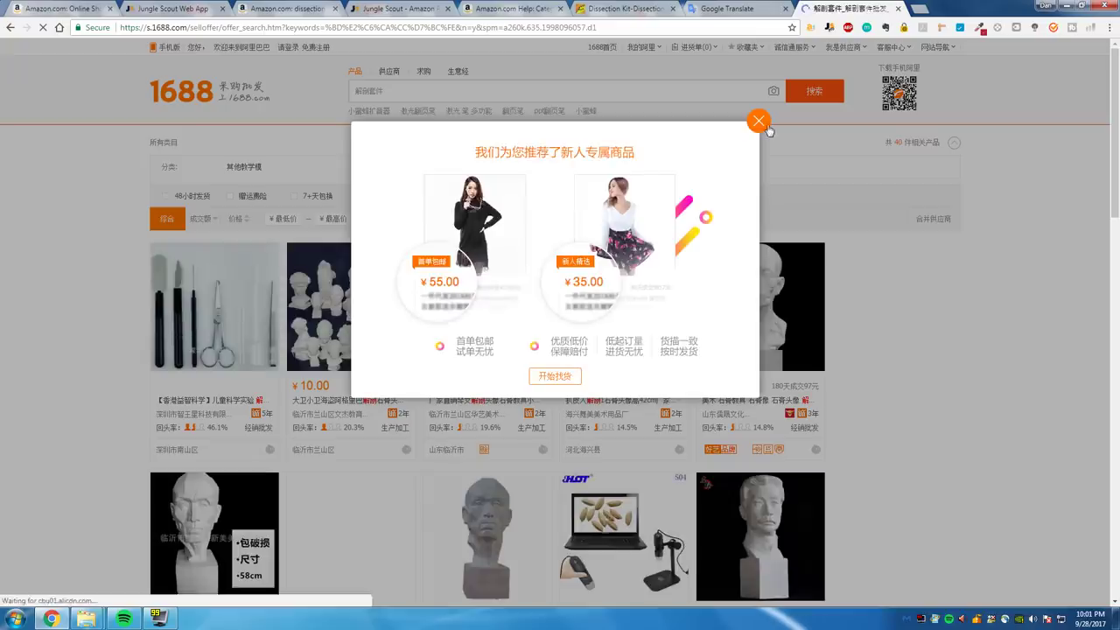
{"action": "left_click", "coordinate": [760, 121]}
Step: Open the dissection tool listing from the 1688 results in a separate tab, and return to the results
{"action": "scroll", "coordinate": [149, 255], "scroll_direction": "down", "scroll_amount": 3}
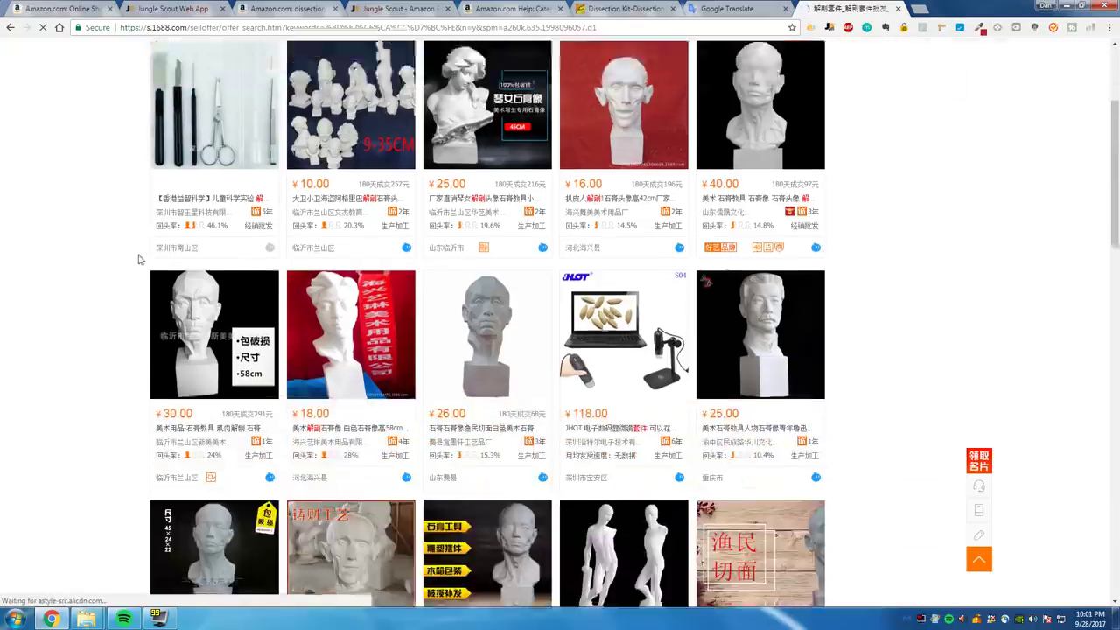
{"action": "scroll", "coordinate": [148, 256], "scroll_direction": "up", "scroll_amount": 2}
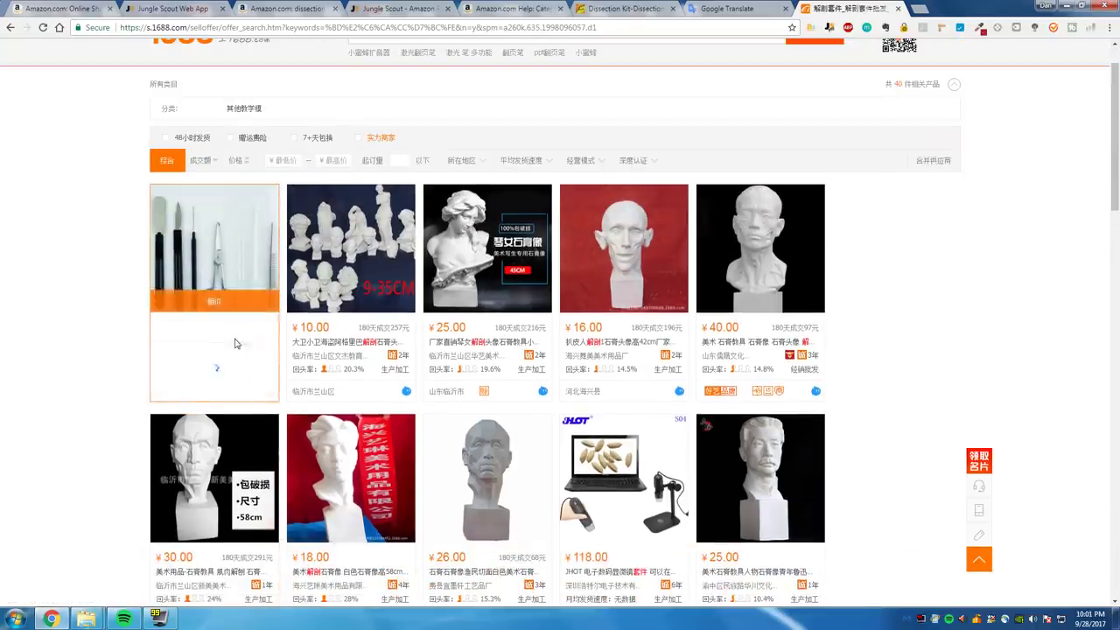
{"action": "left_click", "coordinate": [240, 263]}
{"action": "key", "text": "ctrl+shift+Tab"}
Step: Examine the remaining 1688 results for matching dissection kits and their prices
{"action": "scroll", "coordinate": [246, 374], "scroll_direction": "down", "scroll_amount": 8}
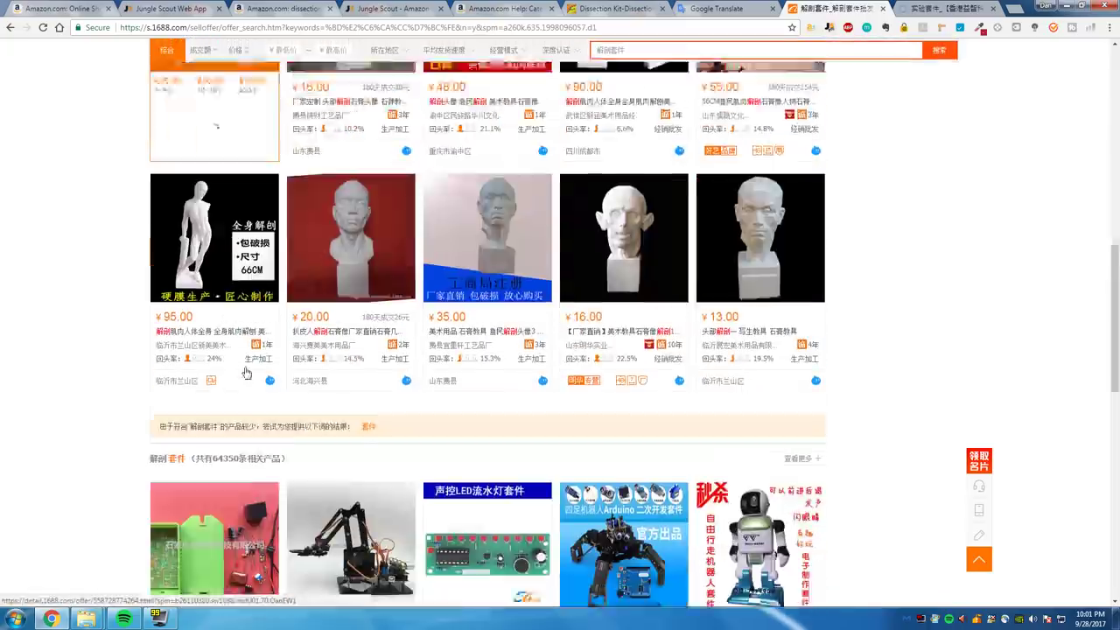
{"action": "scroll", "coordinate": [82, 262], "scroll_direction": "up", "scroll_amount": 4}
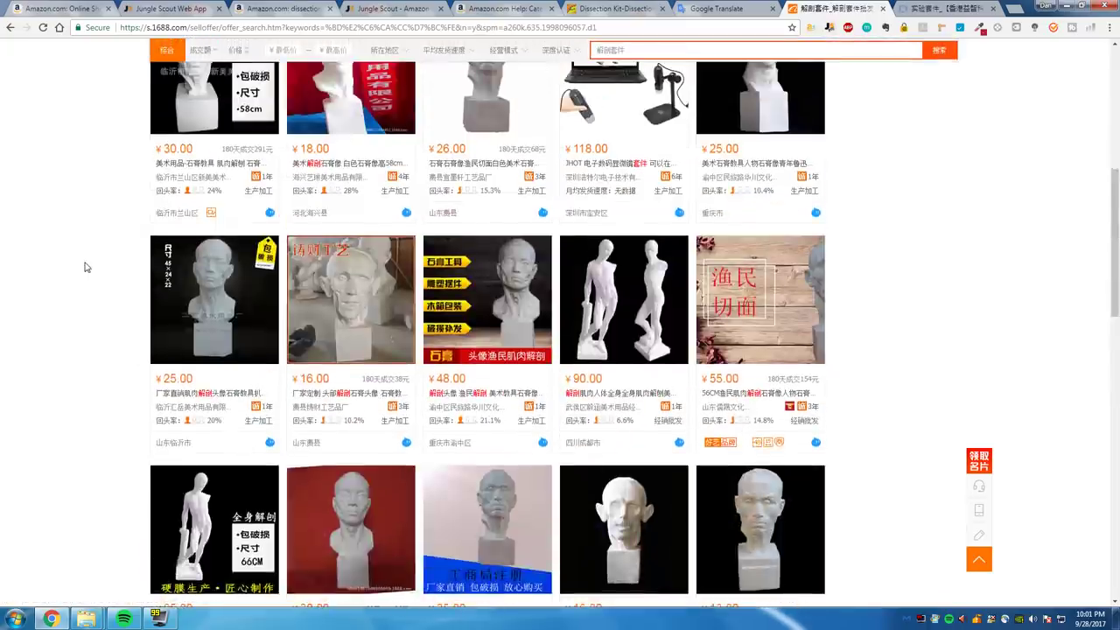
{"action": "scroll", "coordinate": [84, 266], "scroll_direction": "up", "scroll_amount": 3}
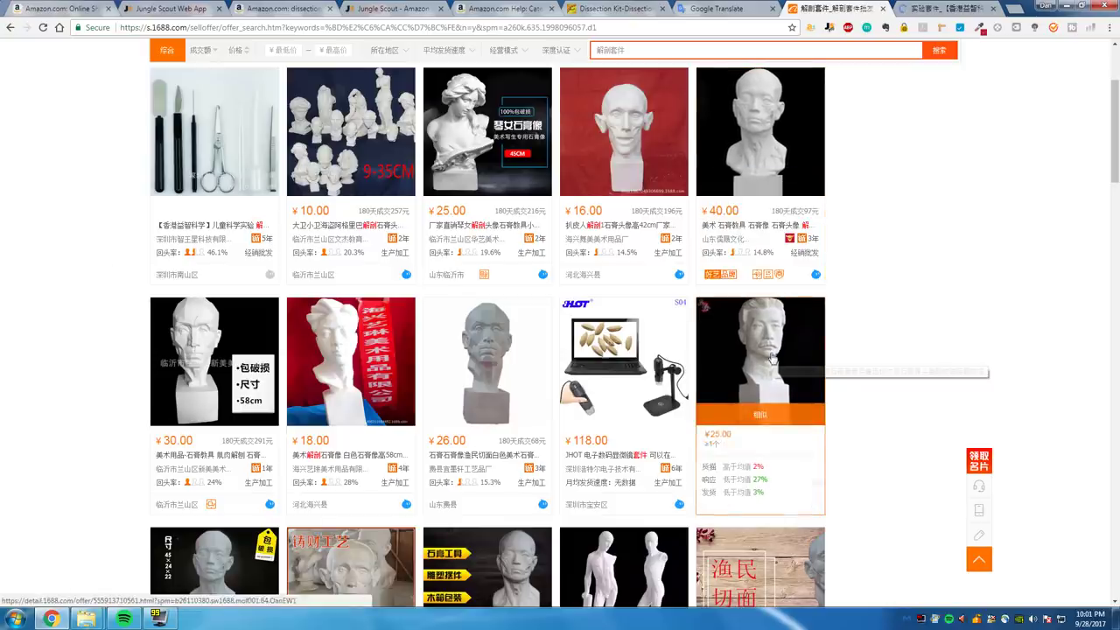
{"action": "scroll", "coordinate": [735, 353], "scroll_direction": "down", "scroll_amount": 3}
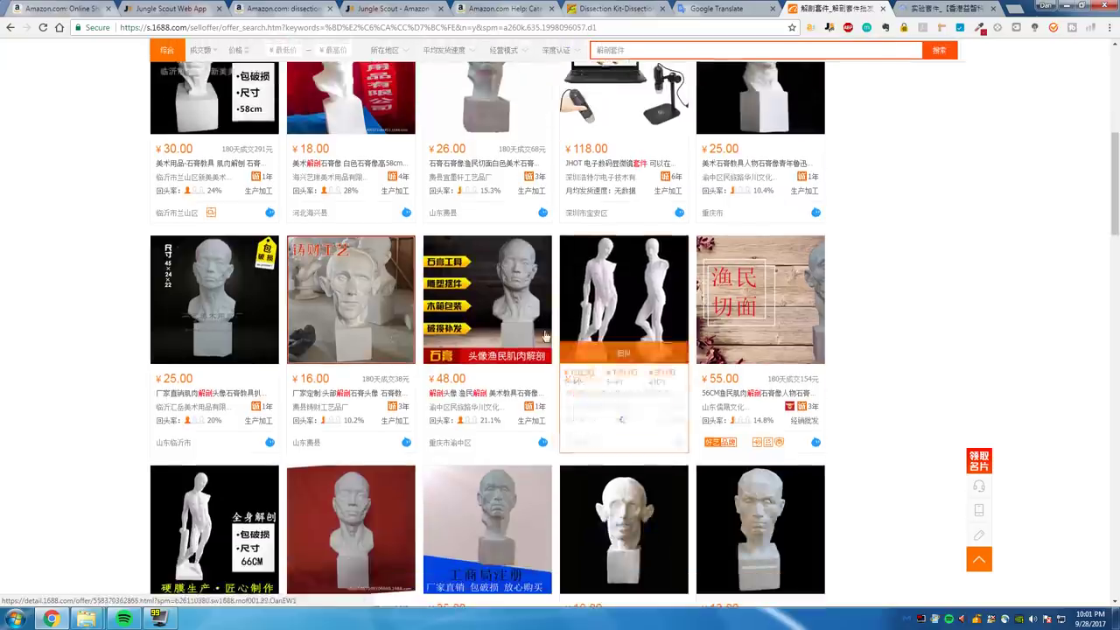
{"action": "scroll", "coordinate": [621, 419], "scroll_direction": "down", "scroll_amount": 9}
{"action": "scroll", "coordinate": [246, 182], "scroll_direction": "down", "scroll_amount": 15}
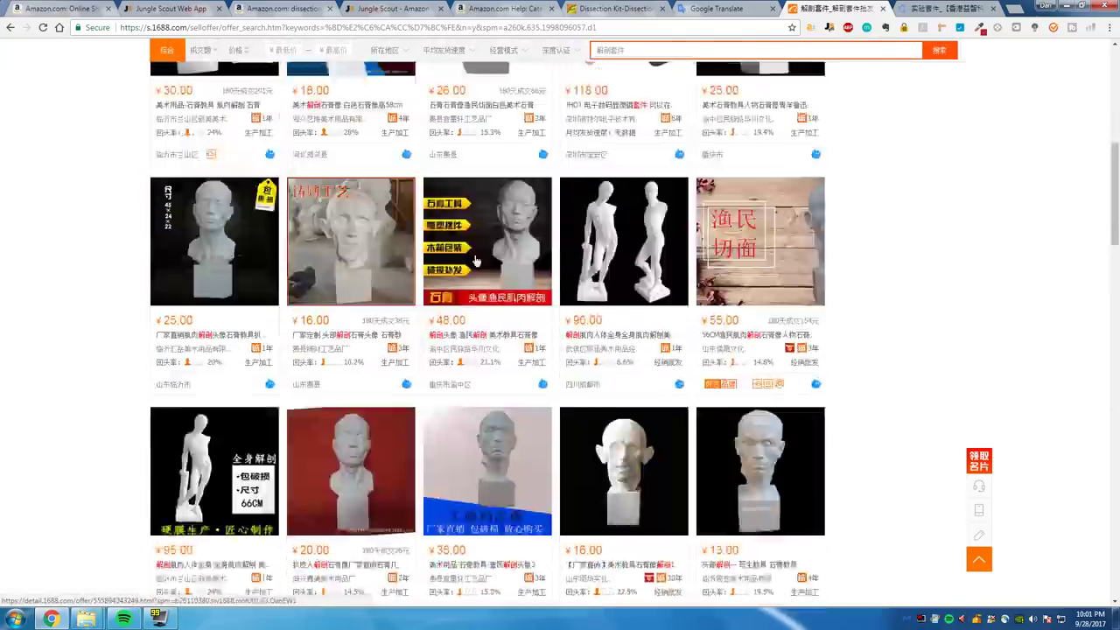
{"action": "scroll", "coordinate": [470, 257], "scroll_direction": "up", "scroll_amount": 20}
Step: View the opened 1688 dissection tool listing and examine its photos, seller details and pricing information
{"action": "left_click", "coordinate": [722, 8]}
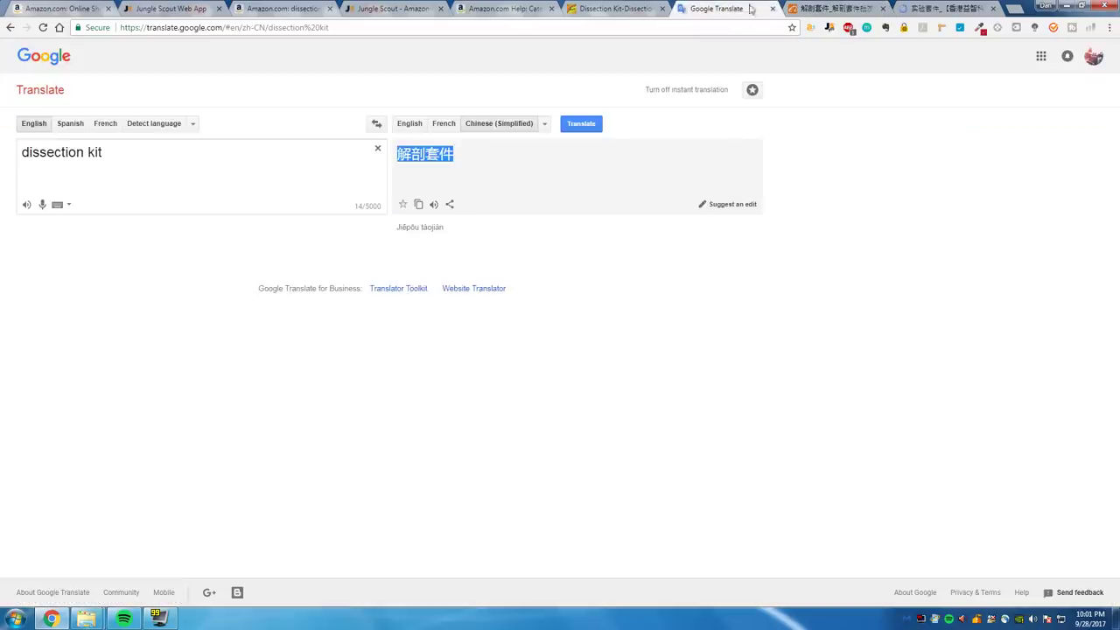
{"action": "left_click", "coordinate": [958, 7]}
{"action": "scroll", "coordinate": [193, 390], "scroll_direction": "down", "scroll_amount": 10}
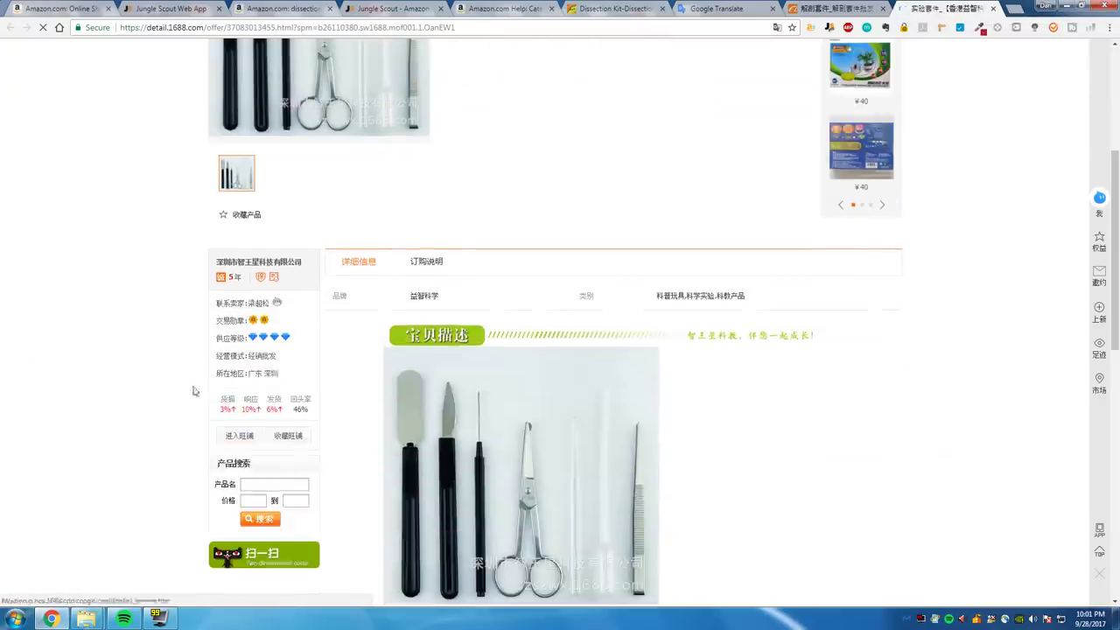
{"action": "scroll", "coordinate": [20, 304], "scroll_direction": "down", "scroll_amount": 4}
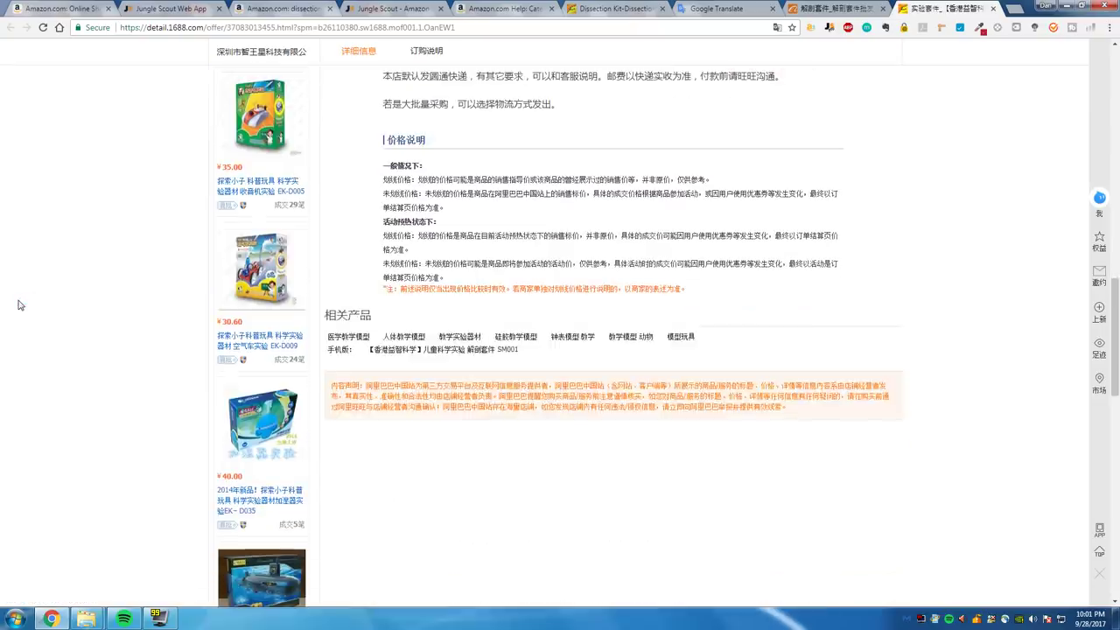
{"action": "scroll", "coordinate": [70, 295], "scroll_direction": "up", "scroll_amount": 12}
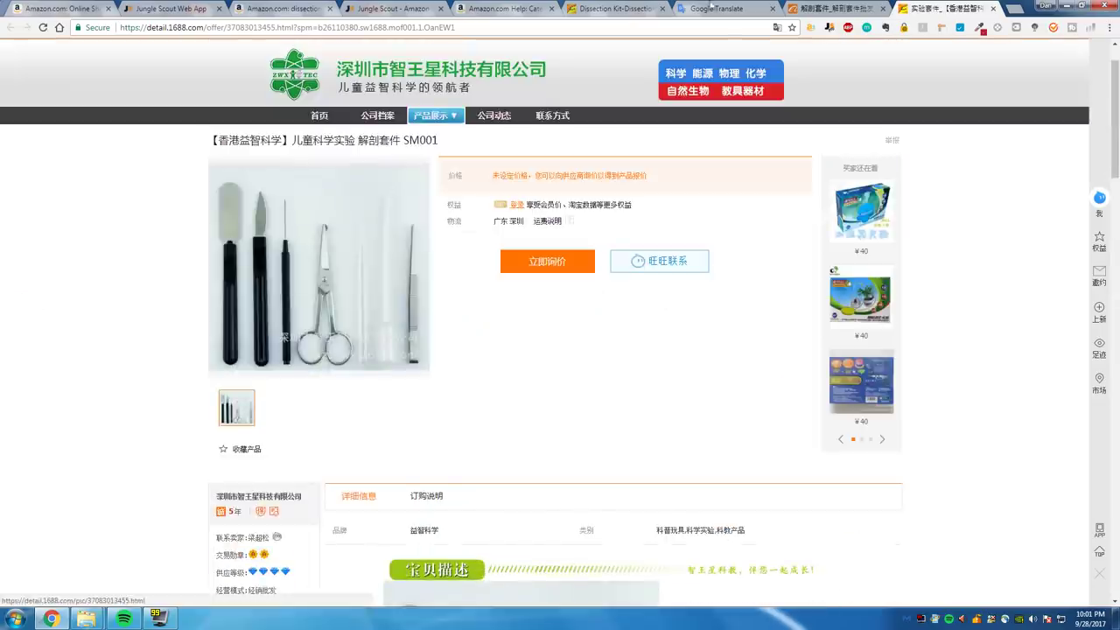
Step: Return to the 1688 results to check a listed price, and search Google for "10 yuan in usd" in a new tab
{"action": "left_click", "coordinate": [722, 8]}
{"action": "left_click", "coordinate": [837, 8]}
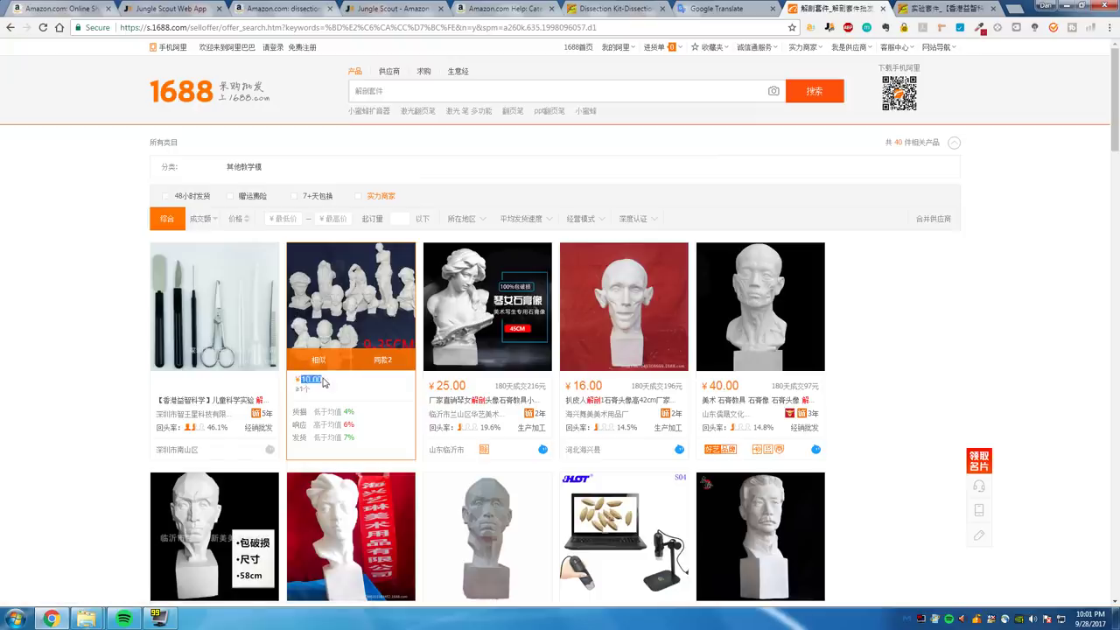
{"action": "key", "text": "ctrl+t"}
{"action": "type", "text": "10 yuan in u"}
{"action": "key", "text": "Return"}
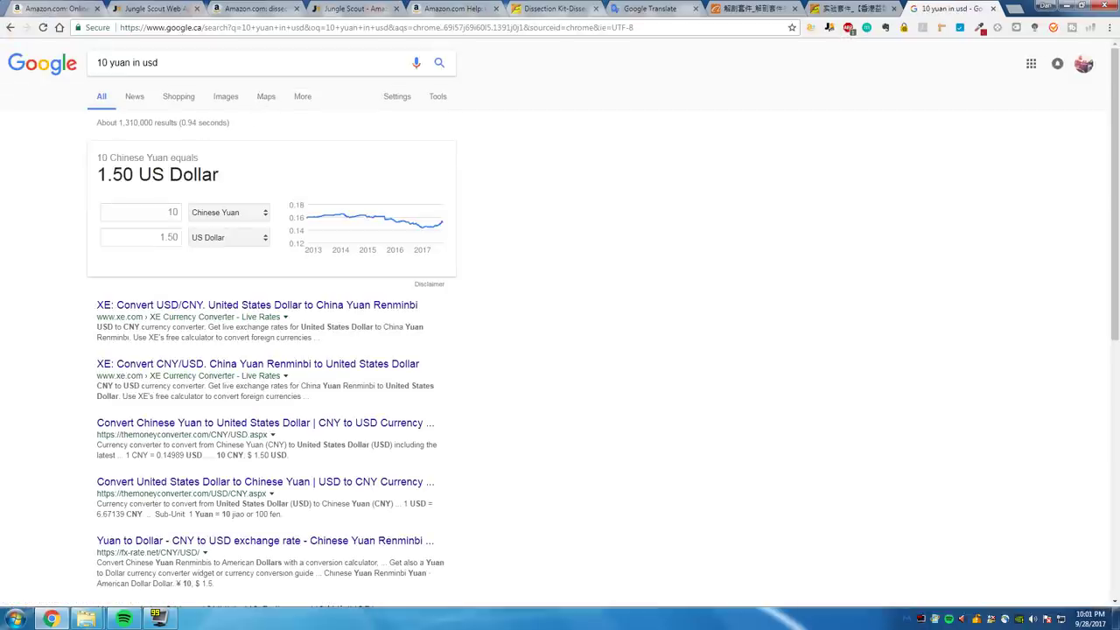
Step: Examine the US dollar equivalent in the yuan conversion result
{"action": "left_click_drag", "start_coordinate": [98, 175], "coordinate": [224, 178]}
{"action": "left_click", "coordinate": [224, 178]}
{"action": "left_click_drag", "start_coordinate": [94, 174], "coordinate": [243, 186]}
{"action": "left_click", "coordinate": [77, 183]}
{"action": "left_click_drag", "start_coordinate": [107, 175], "coordinate": [213, 176]}
{"action": "left_click", "coordinate": [235, 174]}
{"action": "left_click_drag", "start_coordinate": [97, 174], "coordinate": [244, 182]}
{"action": "left_click", "coordinate": [497, 121]}
{"action": "left_click_drag", "start_coordinate": [98, 178], "coordinate": [210, 170]}
{"action": "left_click", "coordinate": [245, 166]}
Step: Close the currency conversion, 1688 and Google Translate tabs, and view the suppliers' prices and minimum orders in the Alibaba results
{"action": "left_click", "coordinate": [993, 9]}
{"action": "key", "text": "ctrl+w"}
{"action": "key", "text": "ctrl+w"}
{"action": "key", "text": "ctrl+w"}
{"action": "scroll", "coordinate": [560, 323], "scroll_direction": "down", "scroll_amount": 5}
{"action": "scroll", "coordinate": [497, 246], "scroll_direction": "up", "scroll_amount": 1}
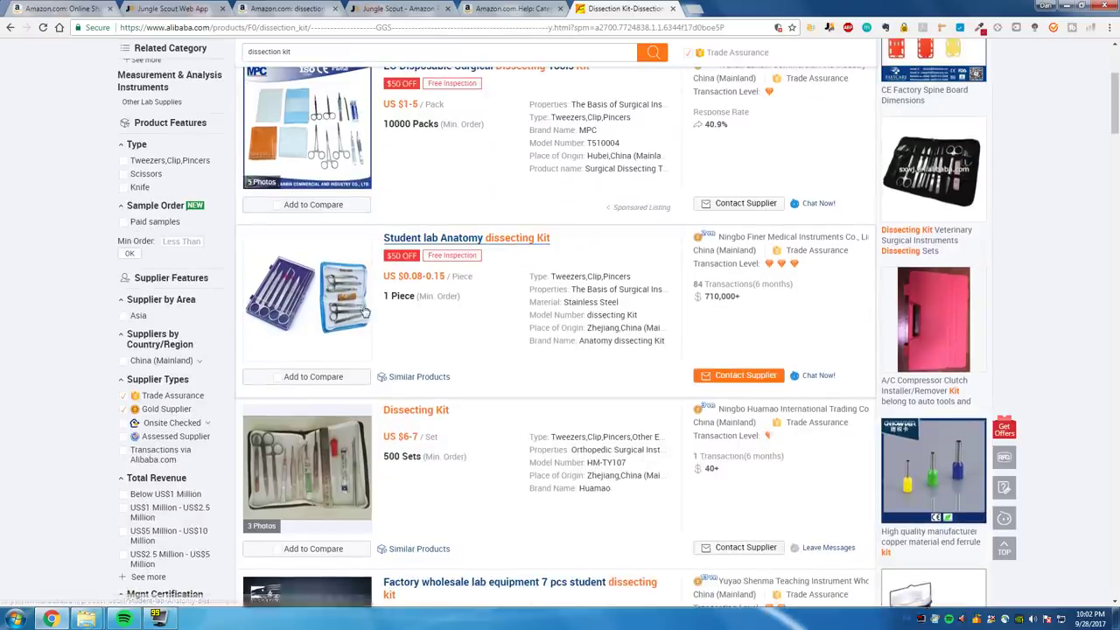
Step: Close the Amazon category approval help page and return to the Amazon dissection kit search results
{"action": "left_click", "coordinate": [495, 8]}
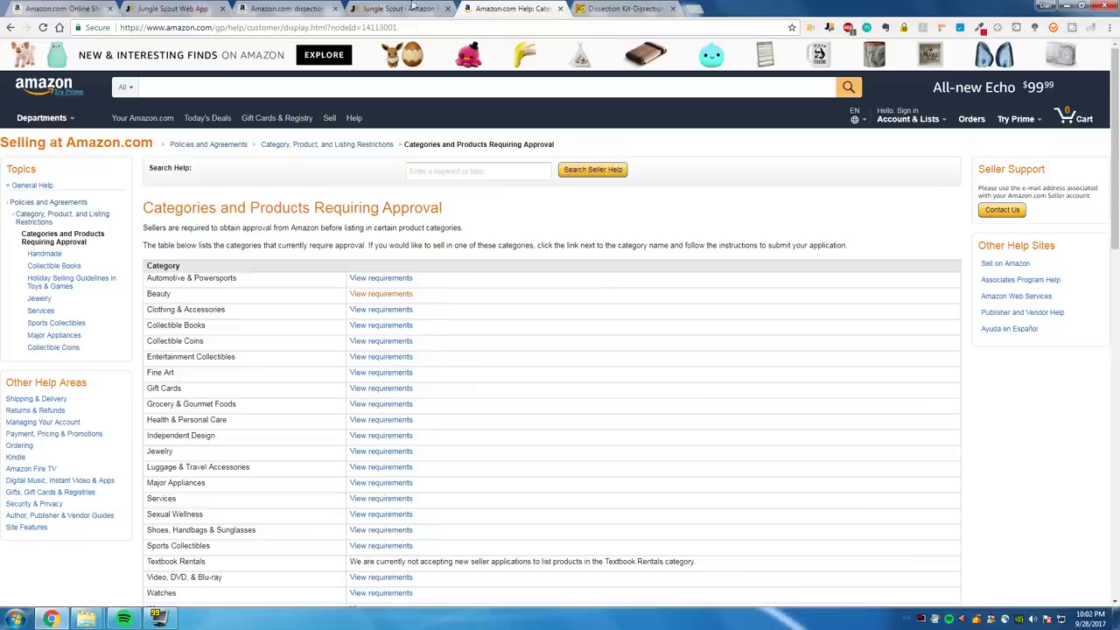
{"action": "left_click", "coordinate": [412, 8]}
{"action": "left_click", "coordinate": [560, 8]}
{"action": "left_click", "coordinate": [289, 8]}
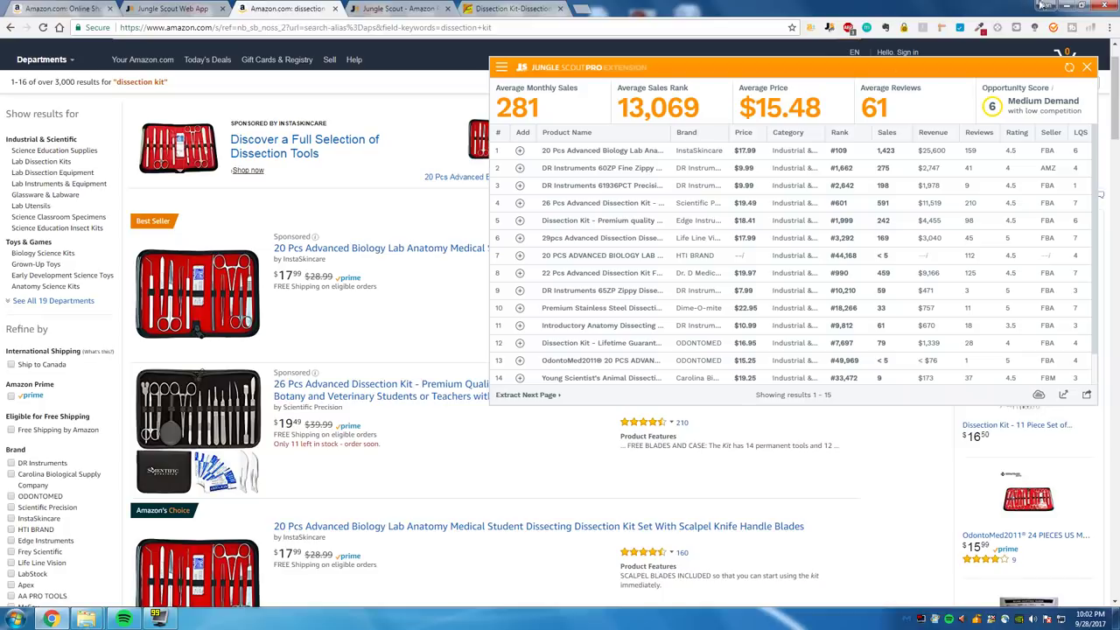
Step: Dismiss the Jungle Scout results and open the Amazon's Choice InstaSkincare 20 Pcs dissection kit listing
{"action": "left_click", "coordinate": [1085, 66]}
{"action": "scroll", "coordinate": [513, 308], "scroll_direction": "down", "scroll_amount": 3}
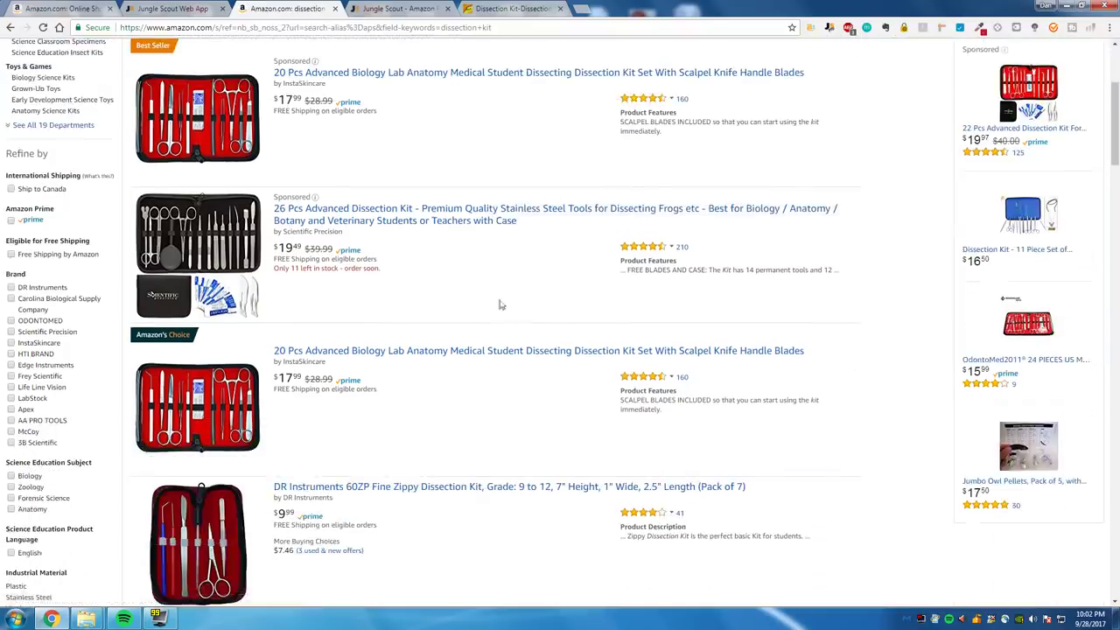
{"action": "left_click", "coordinate": [363, 353]}
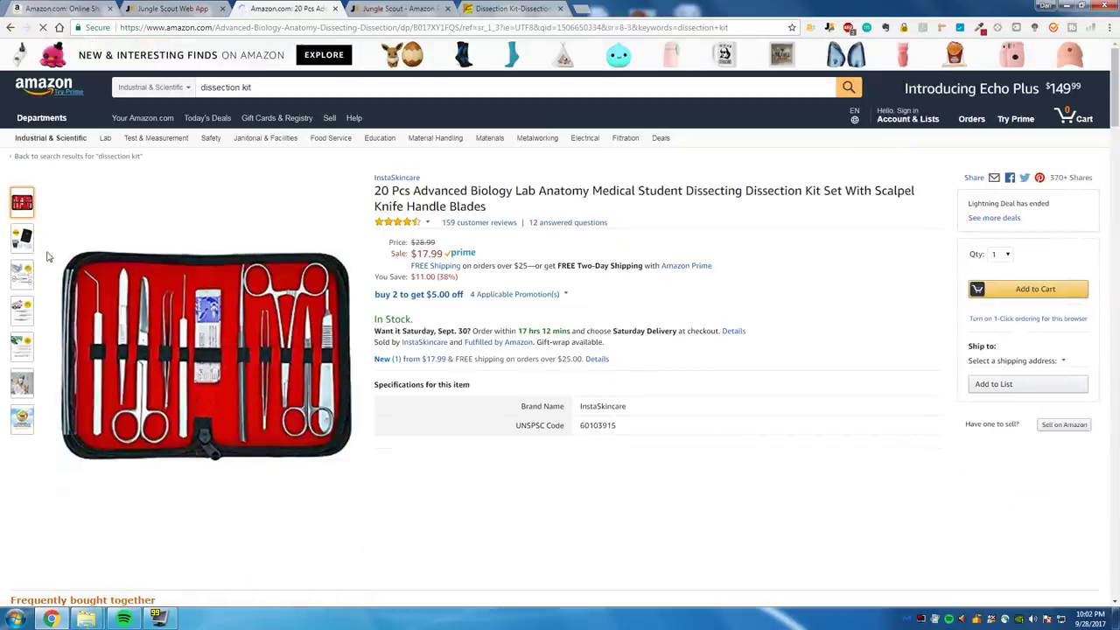
Step: Examine the InstaSkincare kit's promotions, product features, description and product details
{"action": "scroll", "coordinate": [262, 262], "scroll_direction": "down", "scroll_amount": 10}
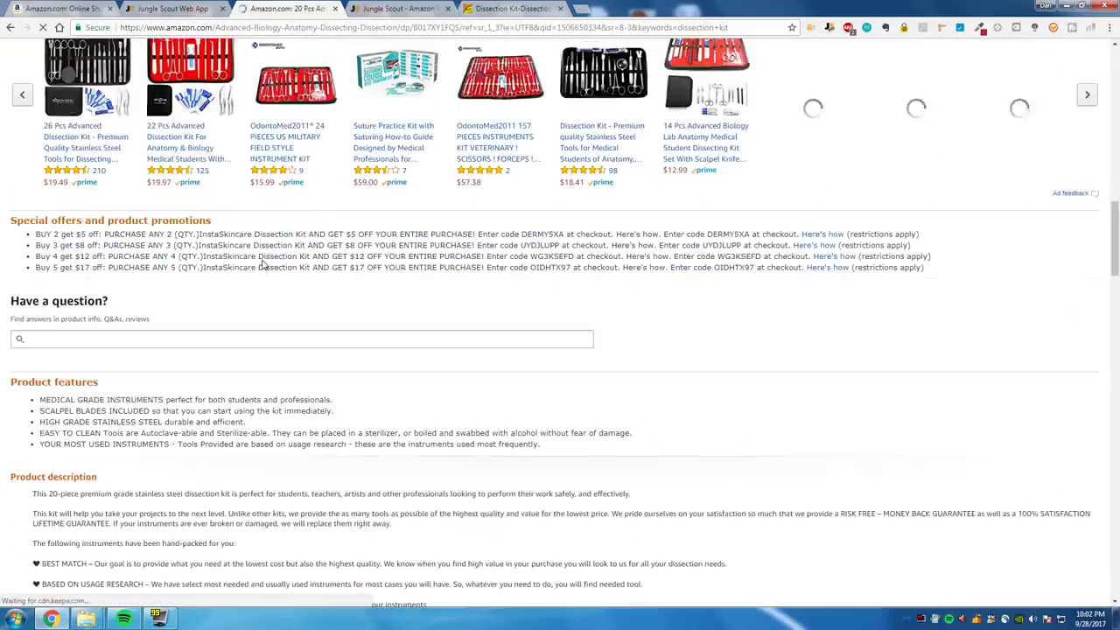
{"action": "scroll", "coordinate": [263, 262], "scroll_direction": "down", "scroll_amount": 4}
{"action": "scroll", "coordinate": [260, 262], "scroll_direction": "up", "scroll_amount": 4}
{"action": "scroll", "coordinate": [260, 262], "scroll_direction": "down", "scroll_amount": 2}
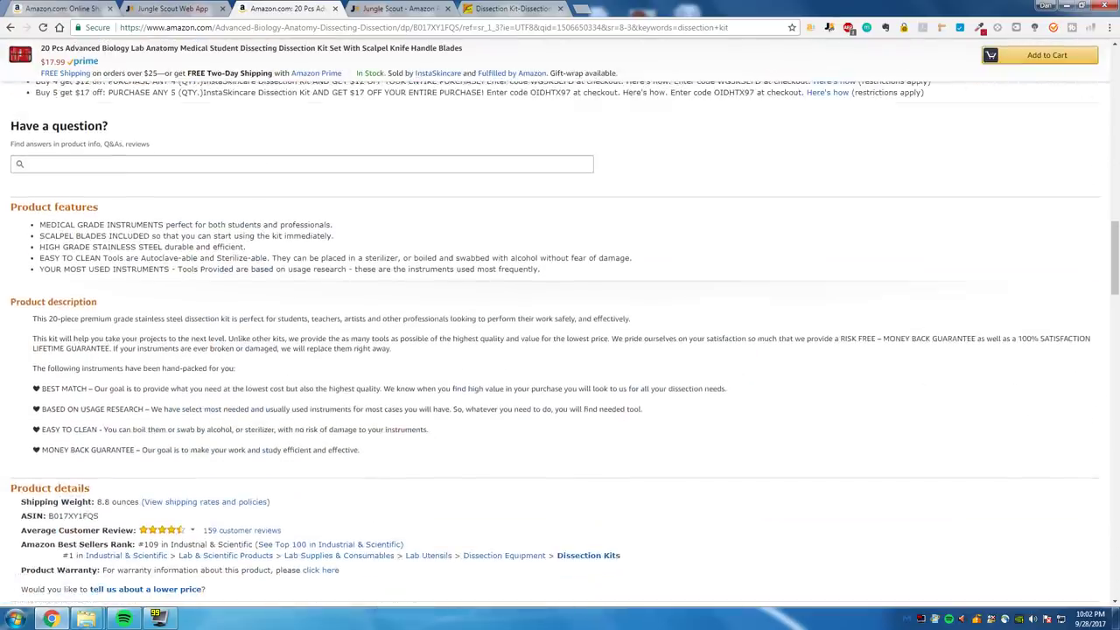
{"action": "scroll", "coordinate": [160, 345], "scroll_direction": "up", "scroll_amount": 12}
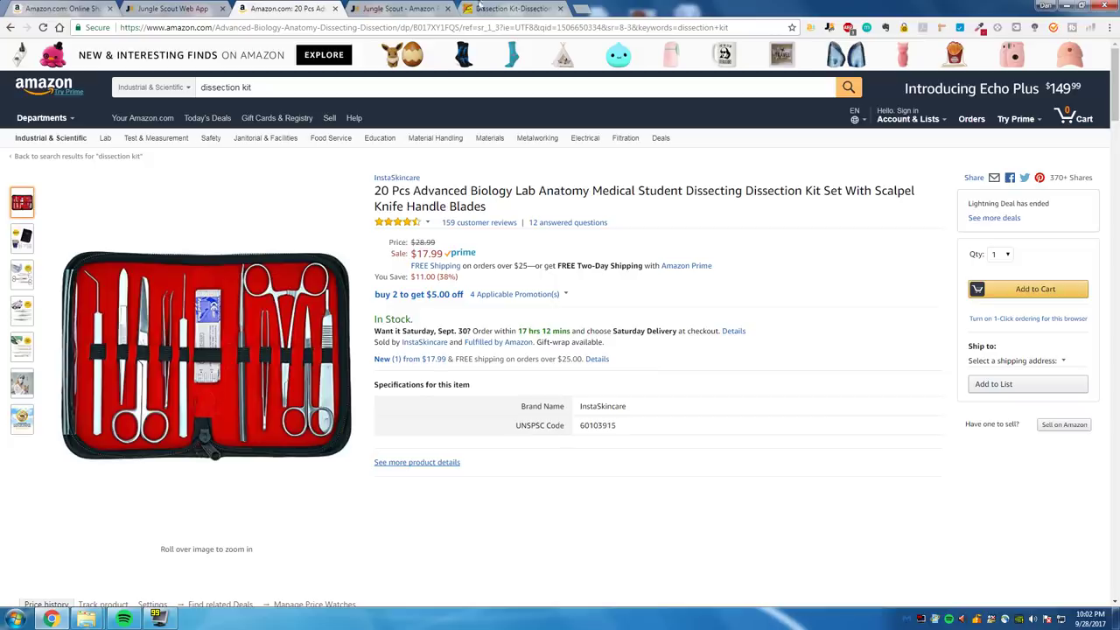
Step: Compare the InstaSkincare kit's photos and price on Amazon with the dissection kits listed on Alibaba
{"action": "left_click", "coordinate": [479, 7]}
{"action": "left_click", "coordinate": [289, 8]}
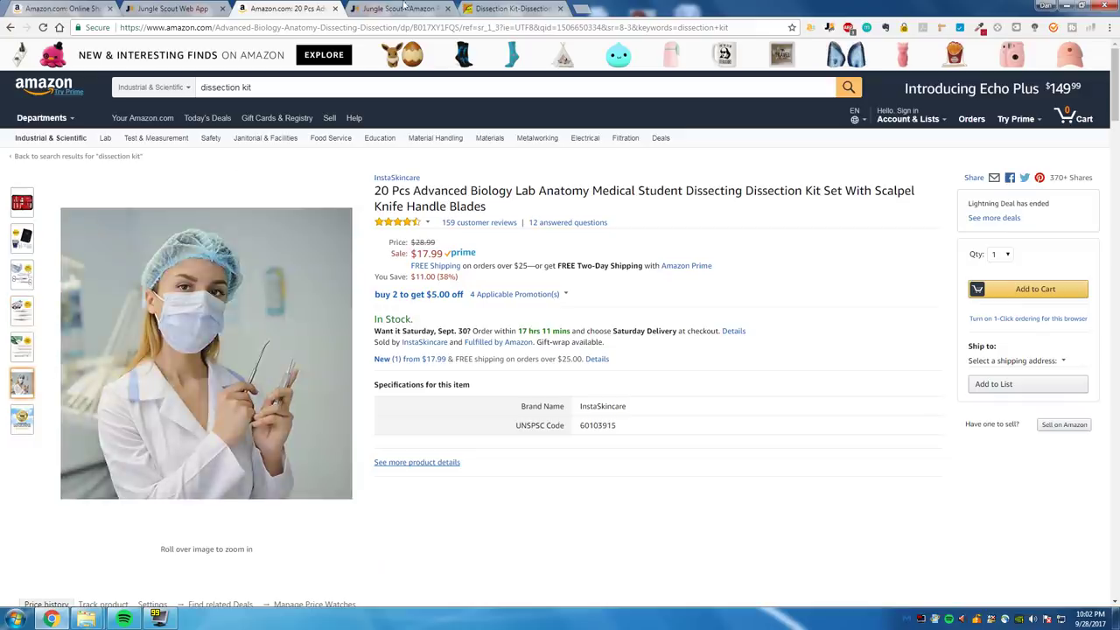
{"action": "left_click", "coordinate": [490, 7]}
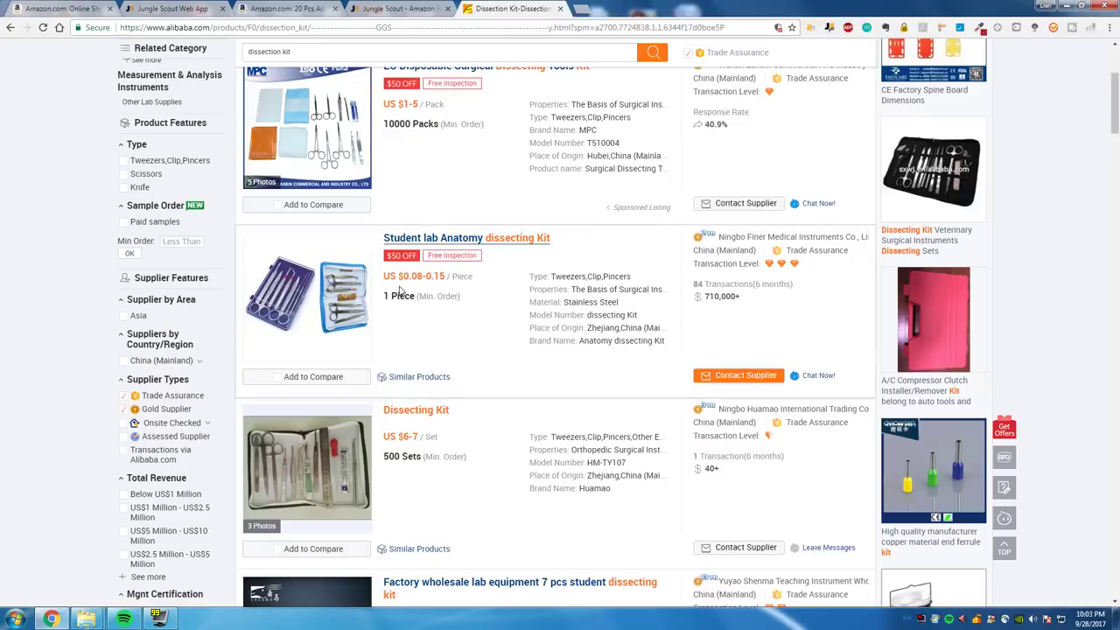
{"action": "left_click", "coordinate": [278, 8]}
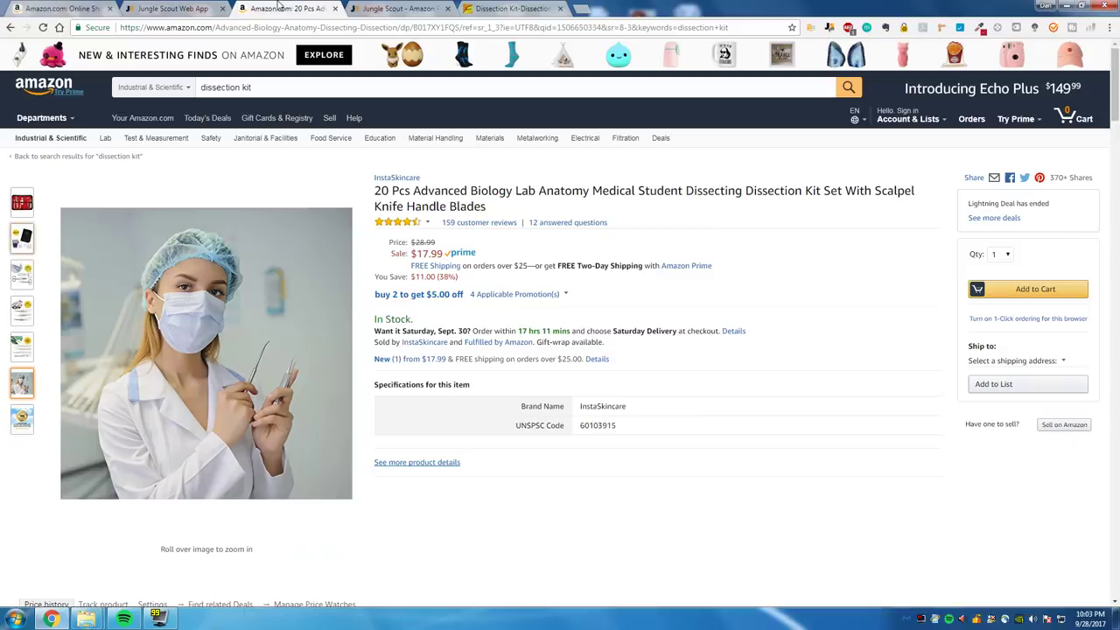
Step: Check the InstaSkincare kit's sales and revenue with the Jungle Scout extension, and compare its price with the Alibaba results
{"action": "left_click", "coordinate": [829, 28]}
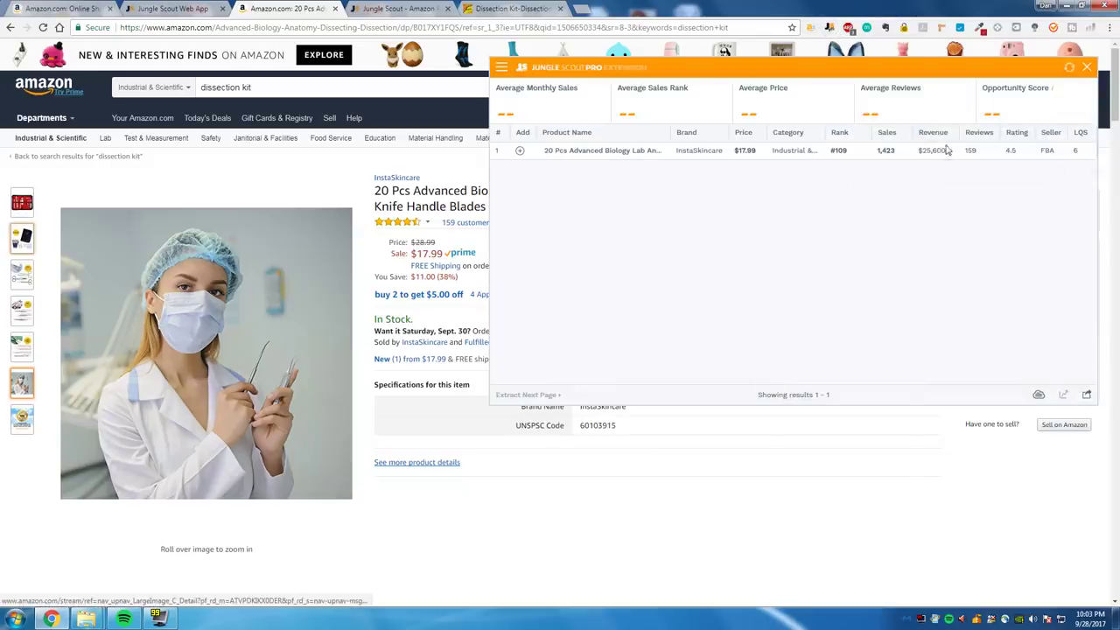
{"action": "left_click", "coordinate": [558, 8]}
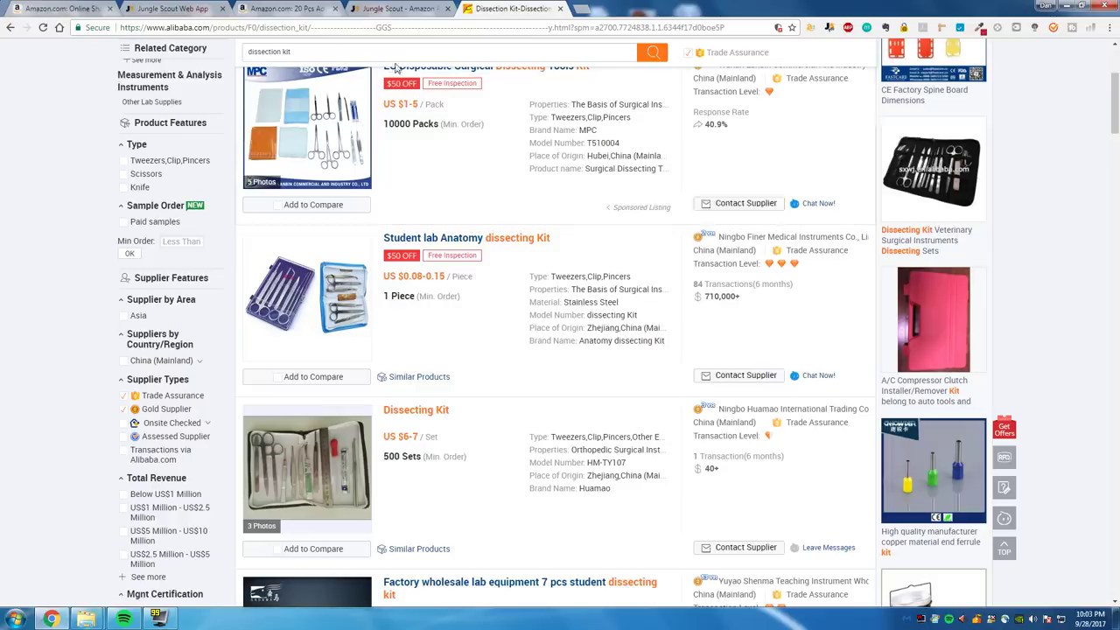
{"action": "left_click", "coordinate": [289, 8]}
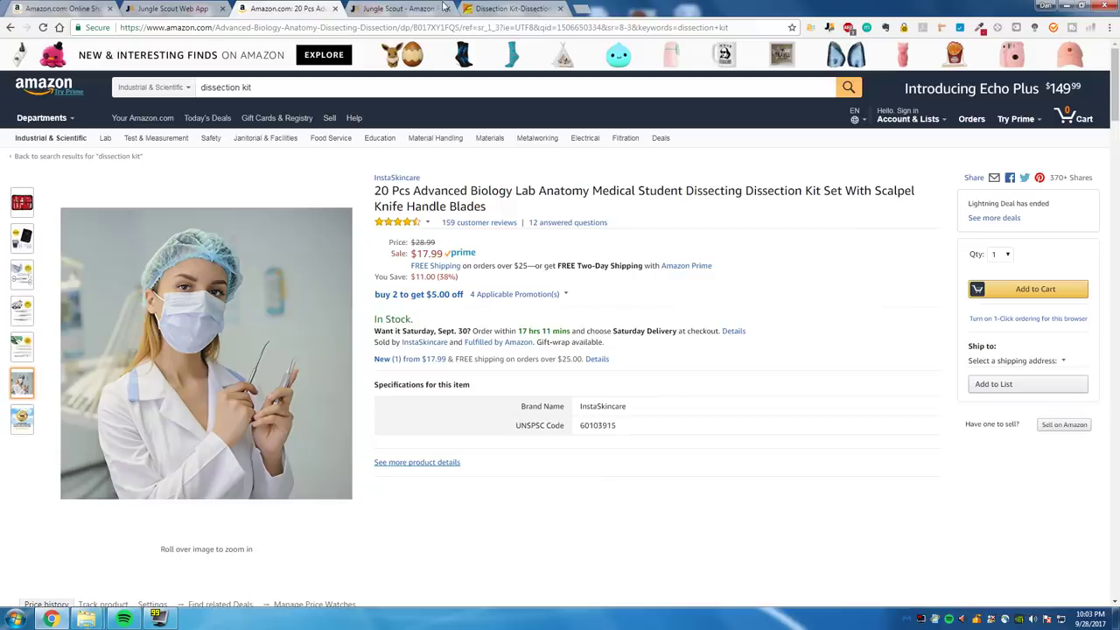
{"action": "left_click", "coordinate": [532, 8]}
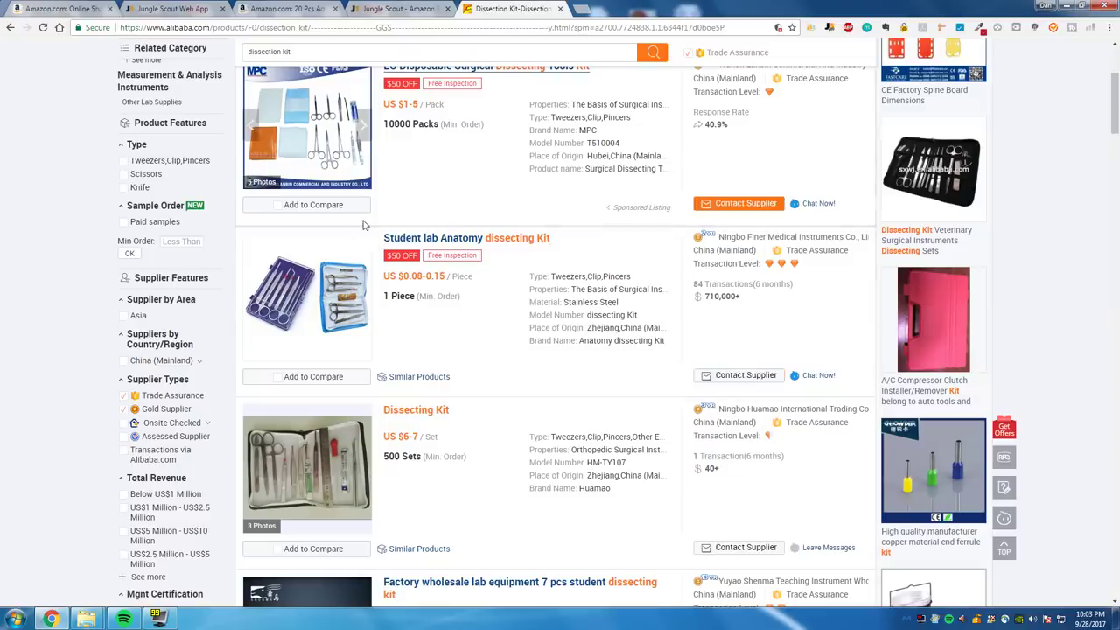
Step: Look through the Alibaba dissection kit results, examining suppliers' kit photos, unit prices and minimum orders
{"action": "scroll", "coordinate": [463, 306], "scroll_direction": "up", "scroll_amount": 3}
{"action": "scroll", "coordinate": [490, 300], "scroll_direction": "down", "scroll_amount": 3}
{"action": "scroll", "coordinate": [490, 298], "scroll_direction": "down", "scroll_amount": 3}
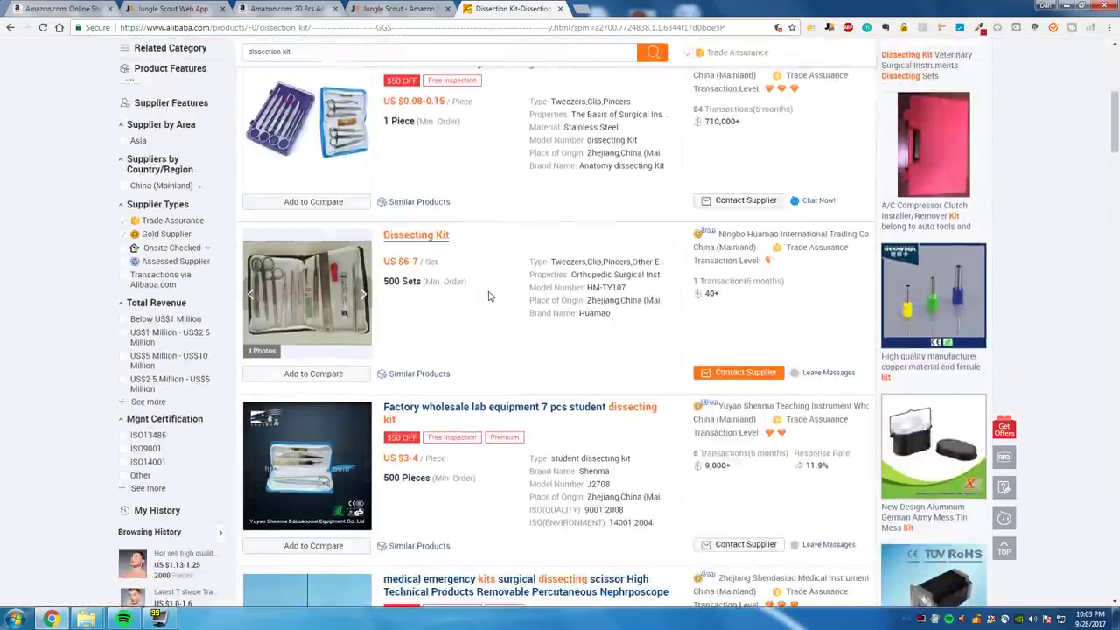
{"action": "scroll", "coordinate": [490, 298], "scroll_direction": "down", "scroll_amount": 3}
{"action": "scroll", "coordinate": [488, 295], "scroll_direction": "up", "scroll_amount": 6}
{"action": "scroll", "coordinate": [416, 396], "scroll_direction": "down", "scroll_amount": 1}
{"action": "scroll", "coordinate": [415, 396], "scroll_direction": "down", "scroll_amount": 9}
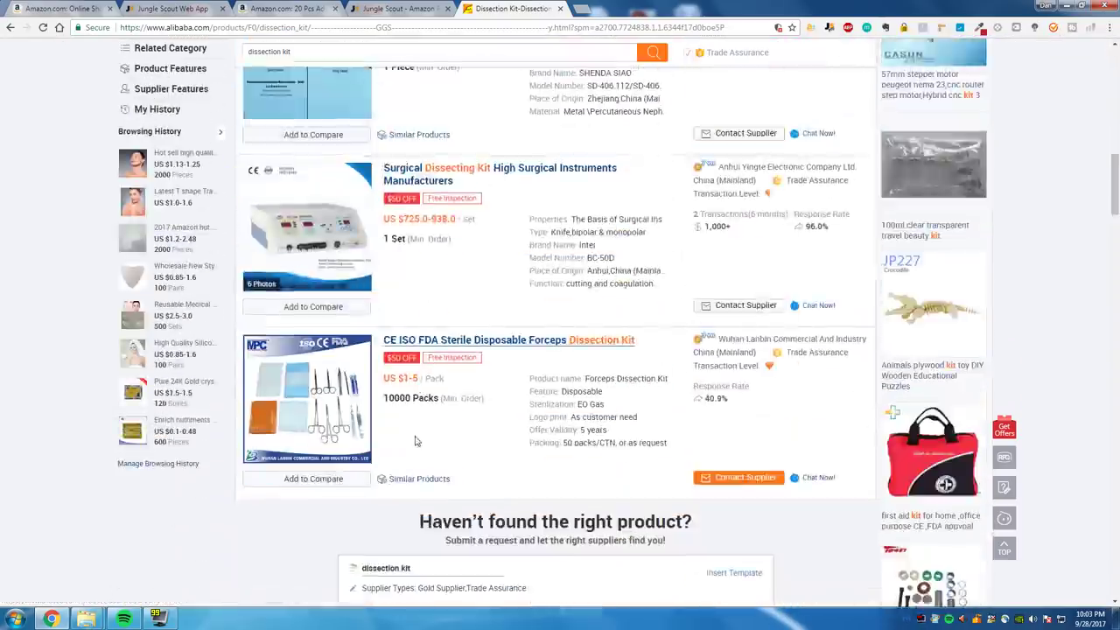
{"action": "scroll", "coordinate": [416, 441], "scroll_direction": "down", "scroll_amount": 8}
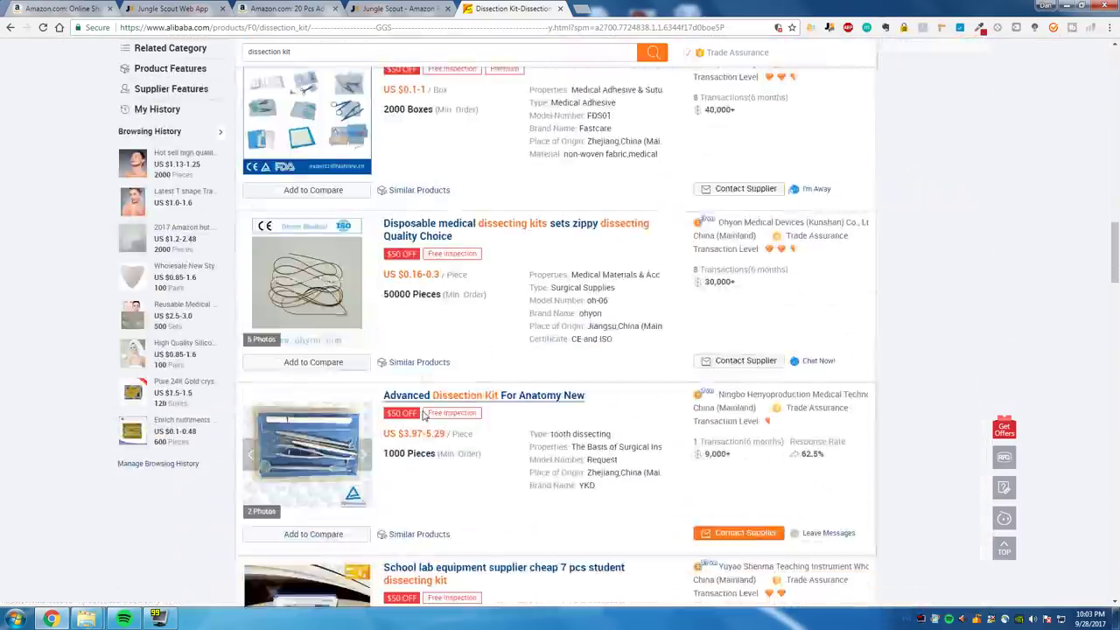
{"action": "scroll", "coordinate": [424, 415], "scroll_direction": "down", "scroll_amount": 4}
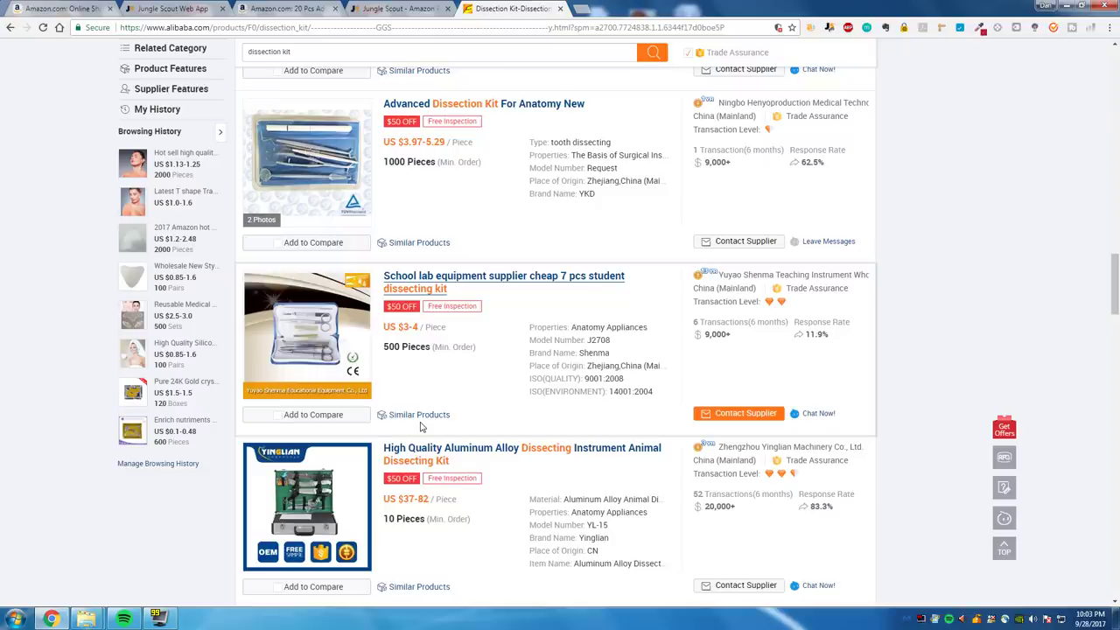
{"action": "scroll", "coordinate": [420, 426], "scroll_direction": "down", "scroll_amount": 1}
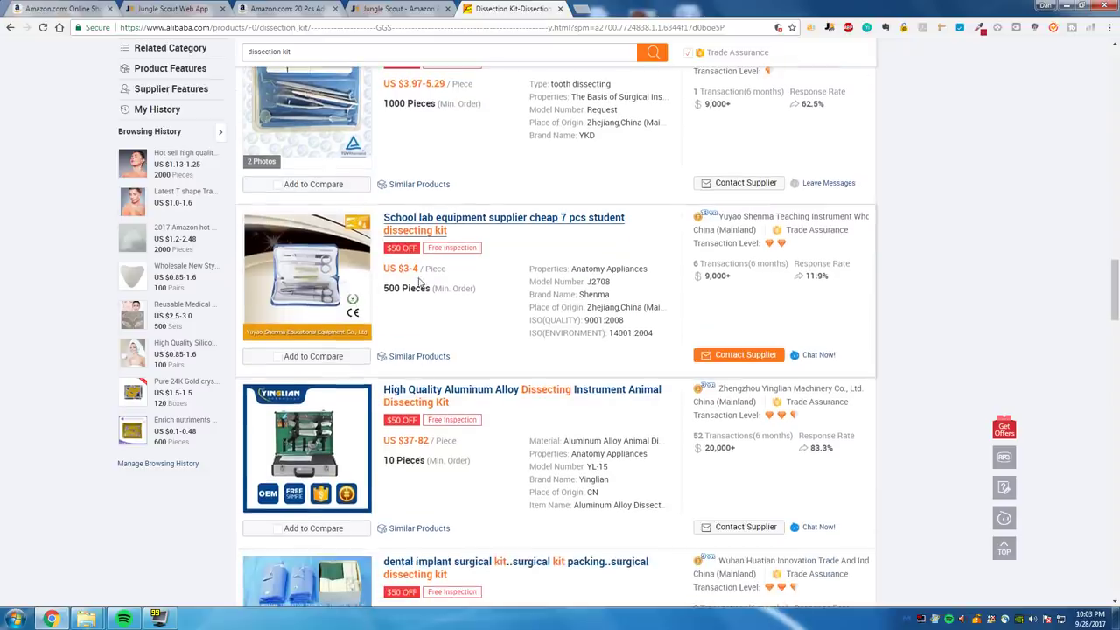
{"action": "scroll", "coordinate": [425, 275], "scroll_direction": "down", "scroll_amount": 12}
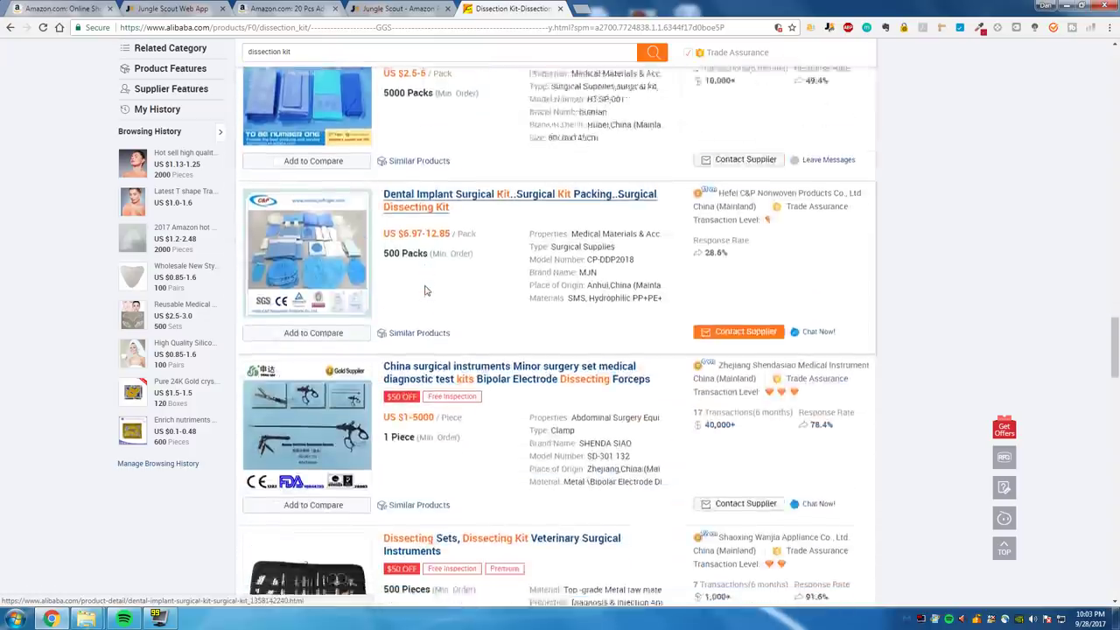
Step: Find and open the Alibaba listing "Dissecting Sets, Dissecting Kit Veterinary Surgical Instruments" from Shaoxing Wanjia Appliance
{"action": "scroll", "coordinate": [426, 290], "scroll_direction": "down", "scroll_amount": 3}
{"action": "scroll", "coordinate": [411, 277], "scroll_direction": "up", "scroll_amount": 2}
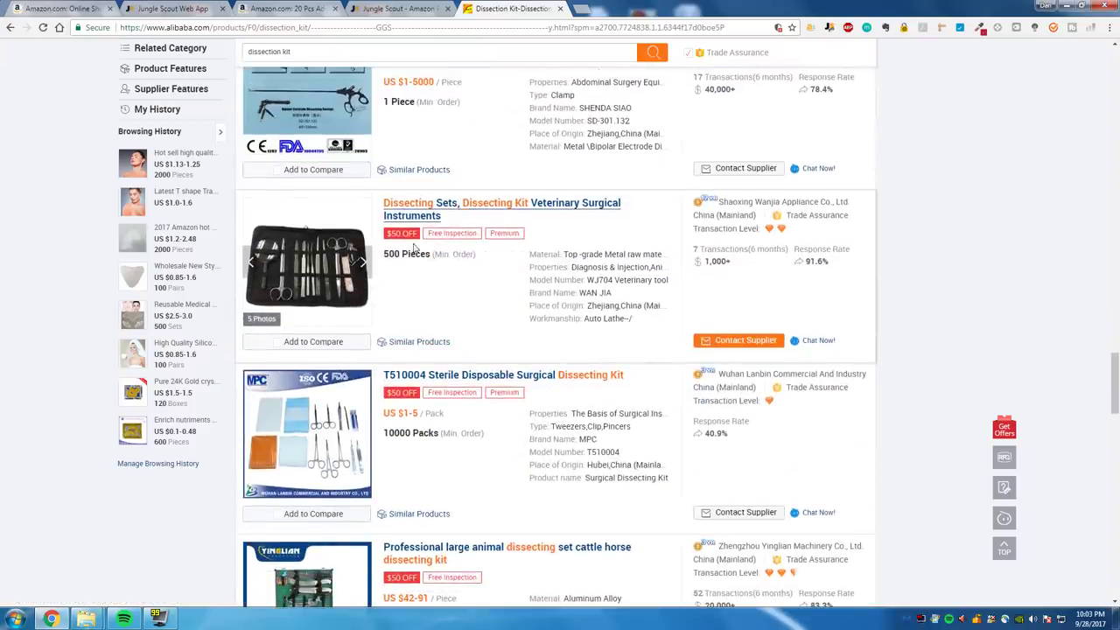
{"action": "scroll", "coordinate": [433, 252], "scroll_direction": "down", "scroll_amount": 4}
{"action": "scroll", "coordinate": [432, 253], "scroll_direction": "up", "scroll_amount": 3}
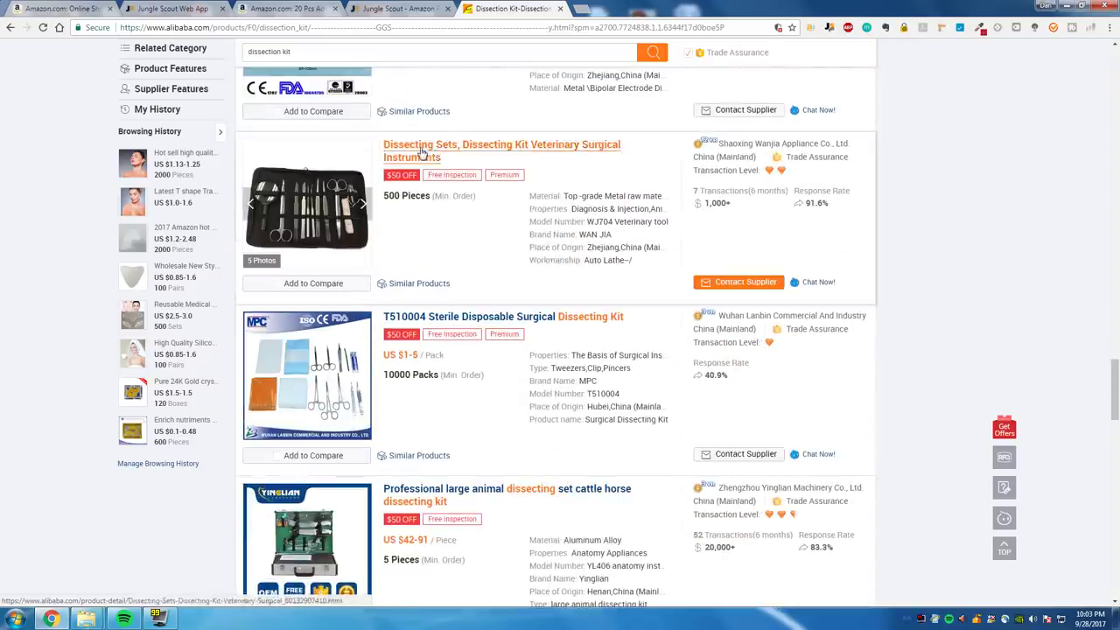
{"action": "left_click", "coordinate": [418, 152]}
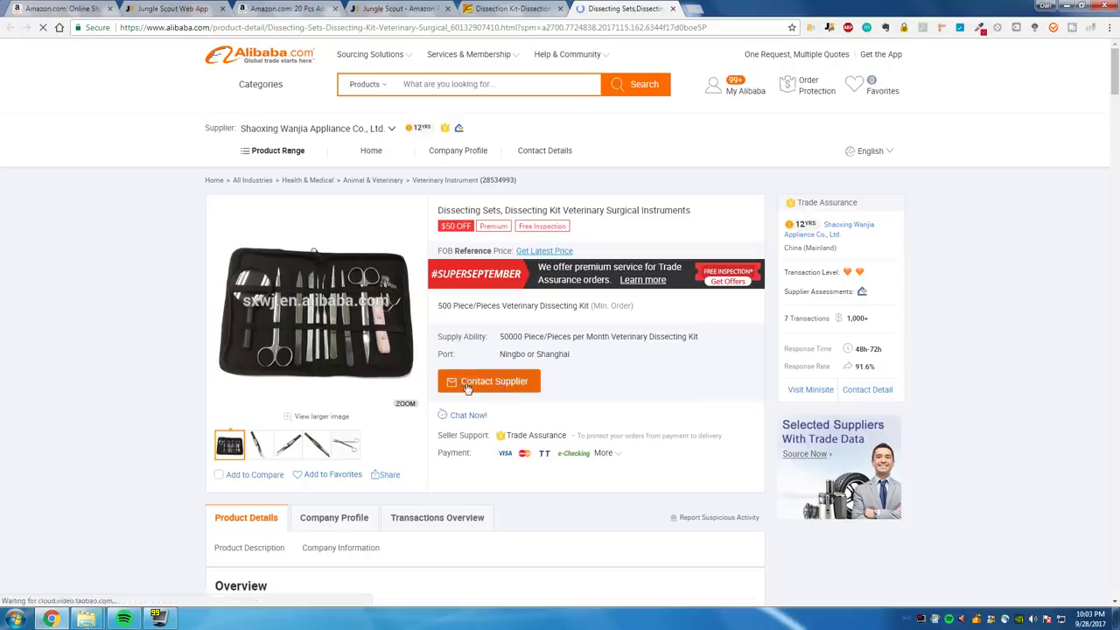
Step: Return to the Alibaba results, look over the remaining kits, and search for "dissection kit 20 pcs"
{"action": "key", "text": "ctrl+shift+Tab"}
{"action": "scroll", "coordinate": [493, 251], "scroll_direction": "down", "scroll_amount": 8}
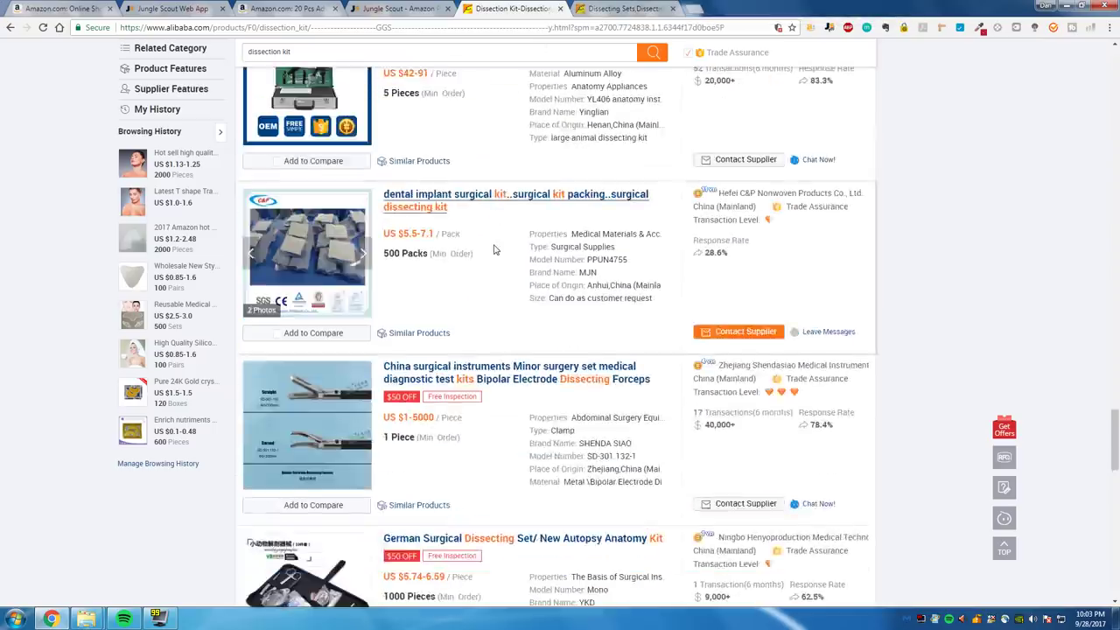
{"action": "scroll", "coordinate": [493, 250], "scroll_direction": "down", "scroll_amount": 4}
{"action": "scroll", "coordinate": [493, 251], "scroll_direction": "up", "scroll_amount": 3}
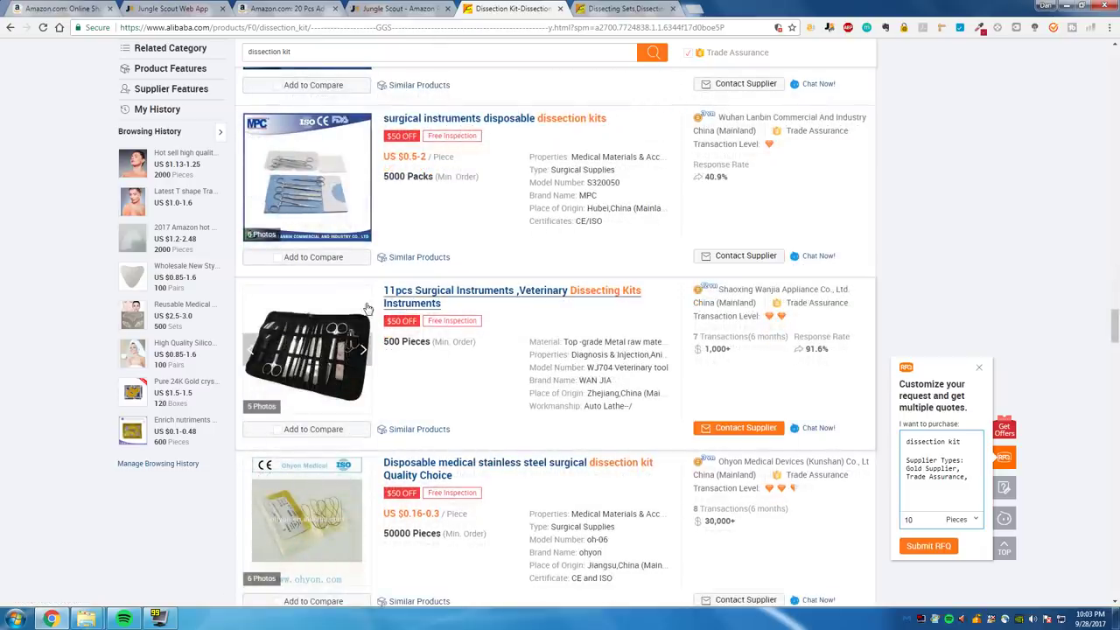
{"action": "left_click", "coordinate": [292, 50]}
{"action": "type", "text": "20 pc"}
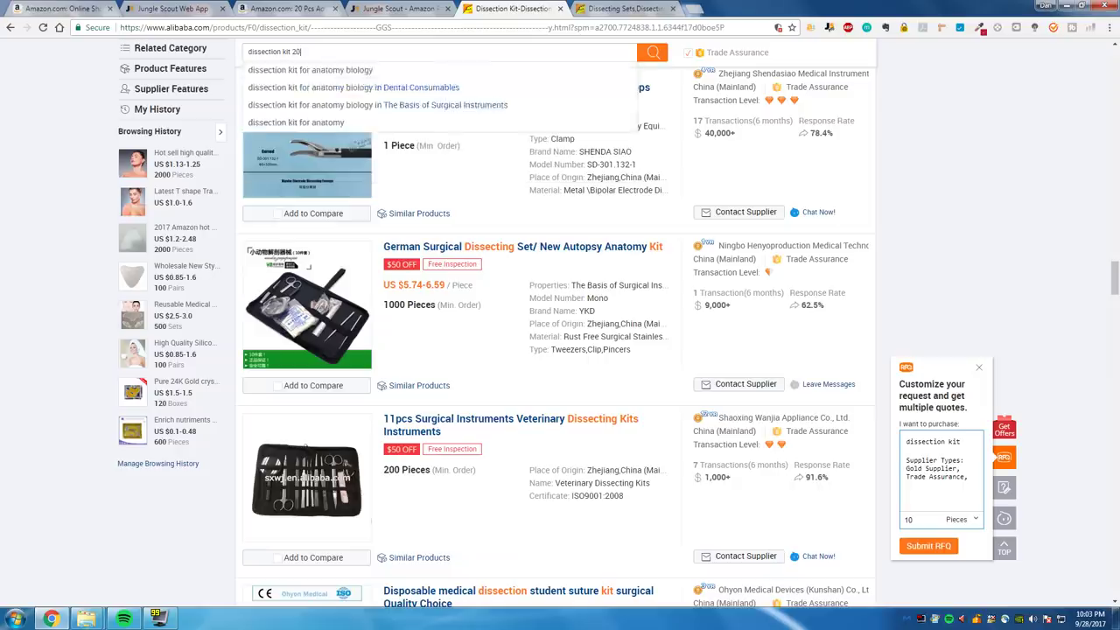
{"action": "type", "text": "s"}
{"action": "key", "text": "Return"}
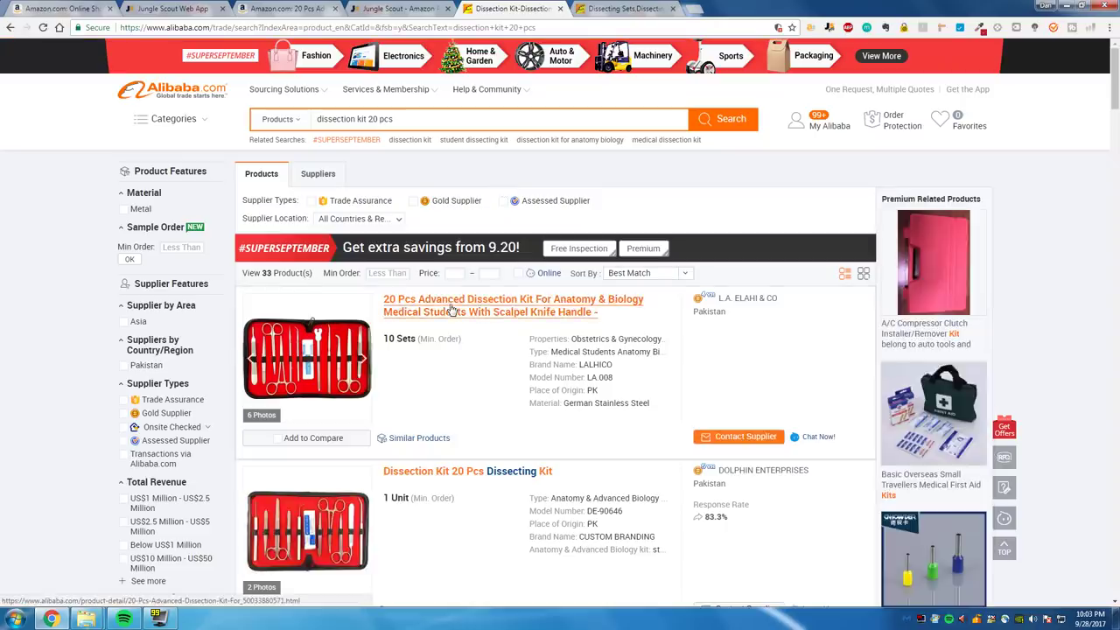
Step: Compare the 20-piece kits in the Alibaba results with the main photo of the InstaSkincare kit on Amazon
{"action": "scroll", "coordinate": [456, 291], "scroll_direction": "down", "scroll_amount": 3}
{"action": "left_click", "coordinate": [282, 8]}
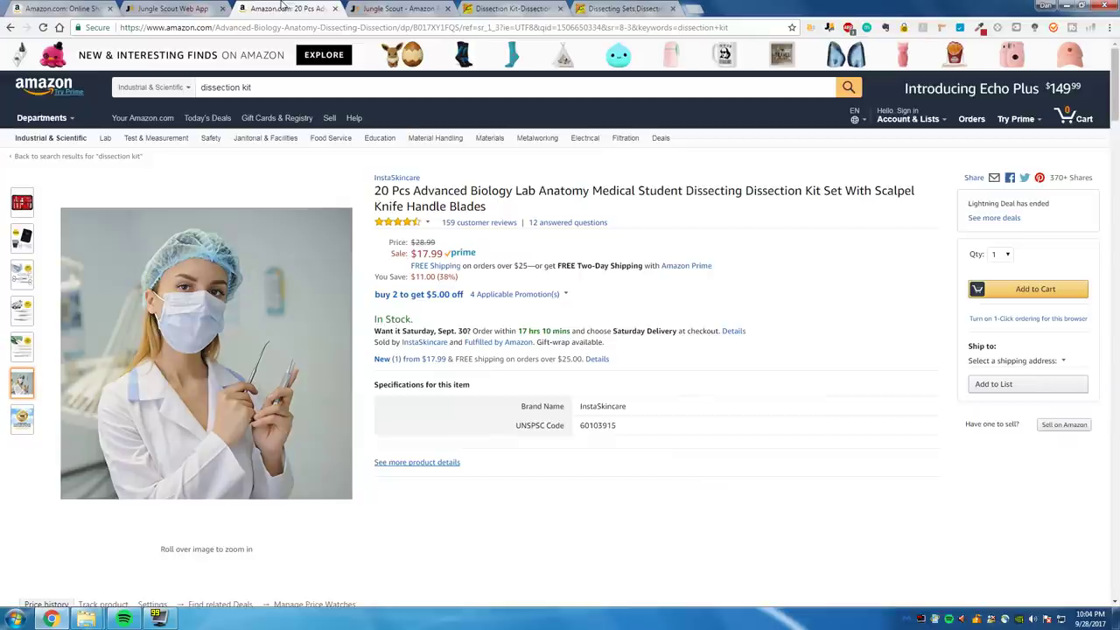
{"action": "mouse_move", "coordinate": [35, 203]}
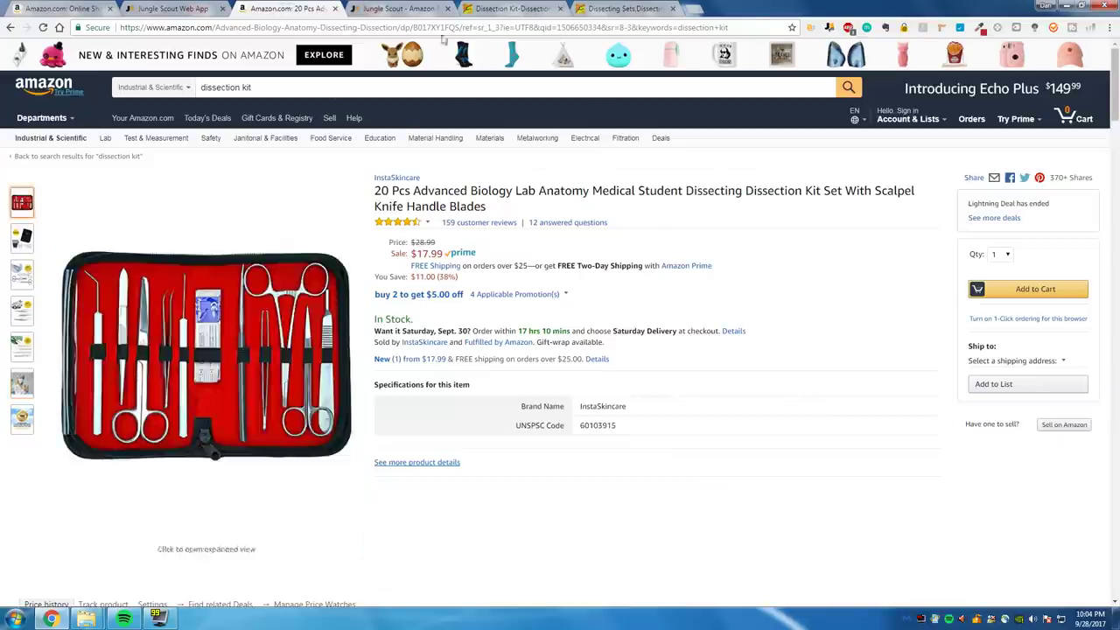
{"action": "left_click", "coordinate": [505, 8]}
{"action": "key", "text": "ctrl+shift+Tab"}
{"action": "key", "text": "ctrl+shift+Tab"}
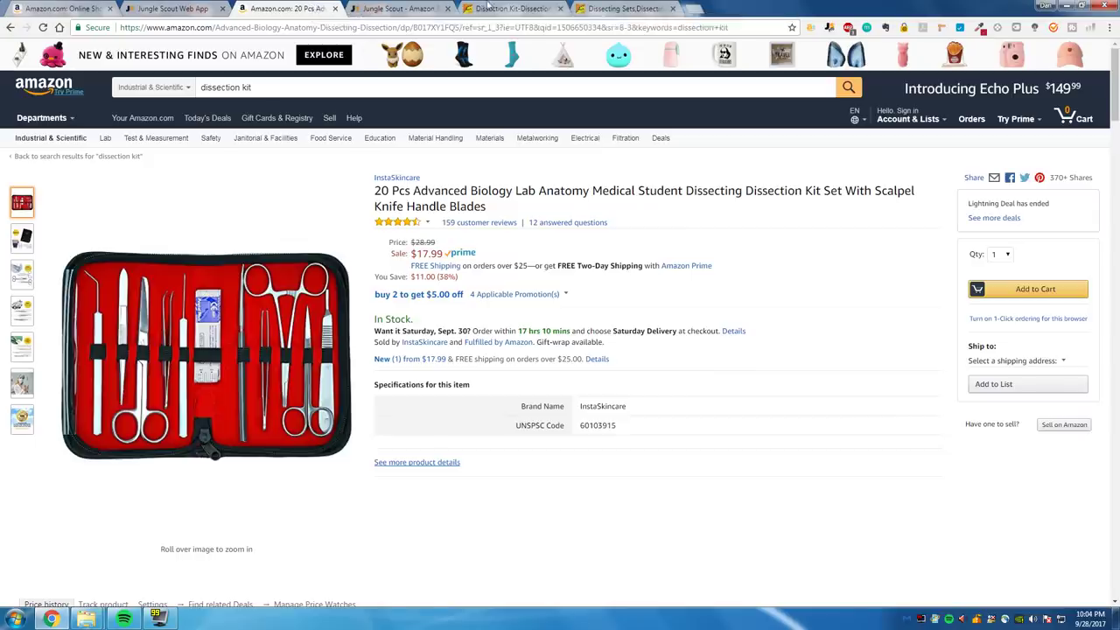
{"action": "left_click", "coordinate": [490, 8]}
{"action": "key", "text": "ctrl+shift+Tab"}
{"action": "key", "text": "ctrl+shift+Tab"}
{"action": "left_click", "coordinate": [489, 8]}
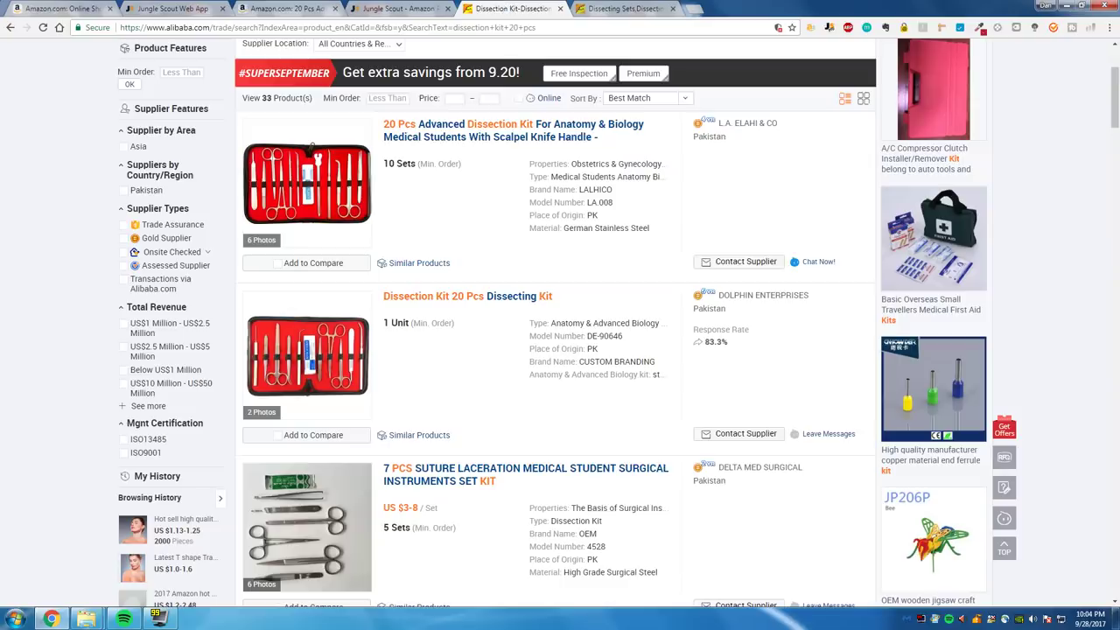
Step: Open the first Alibaba result, the 20 Pcs Advanced Dissection Kit from L.A. ELAHI & CO, in a new tab and view it
{"action": "right_click", "coordinate": [477, 140]}
{"action": "left_click", "coordinate": [517, 149]}
{"action": "left_click", "coordinate": [637, 8]}
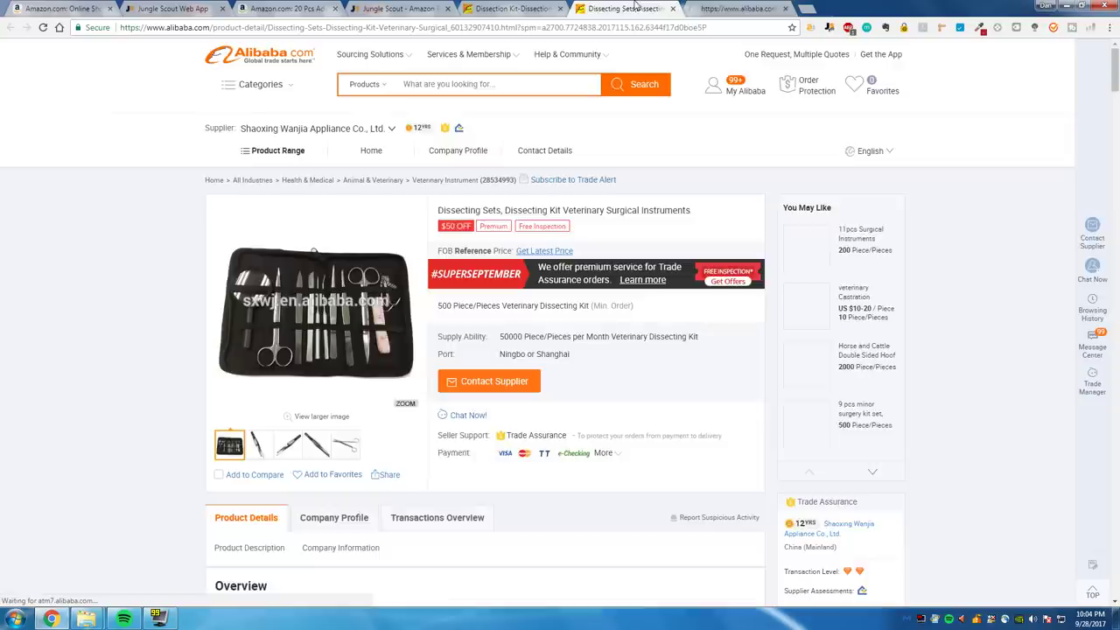
{"action": "key", "text": "ctrl+Tab"}
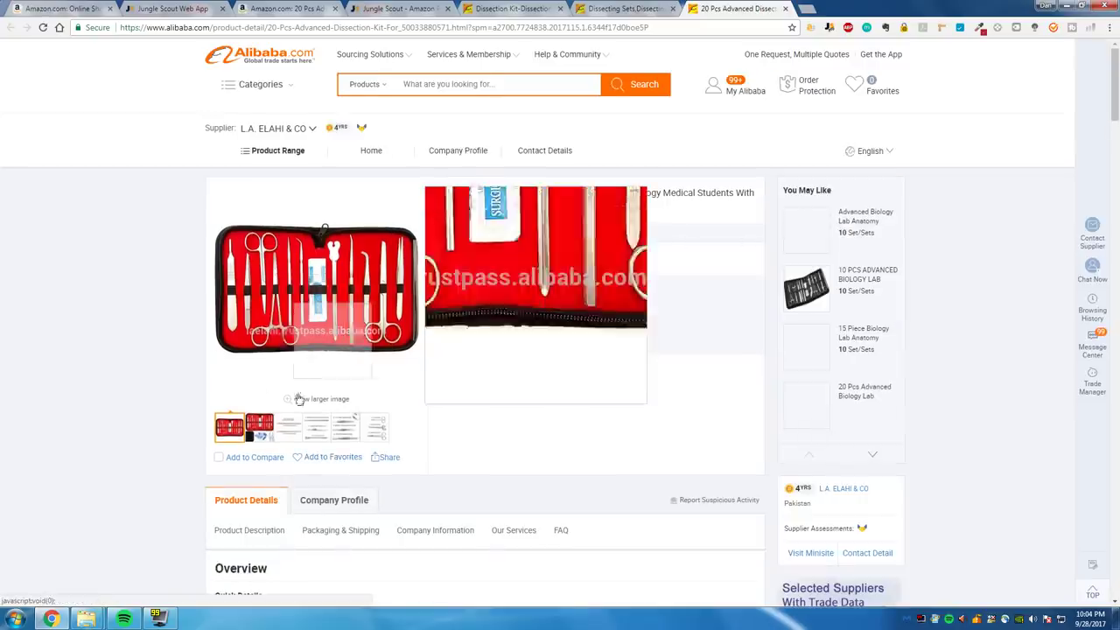
Step: Examine the supplier kit's additional photos and return to the InstaSkincare listing on Amazon for comparison
{"action": "left_click", "coordinate": [259, 427]}
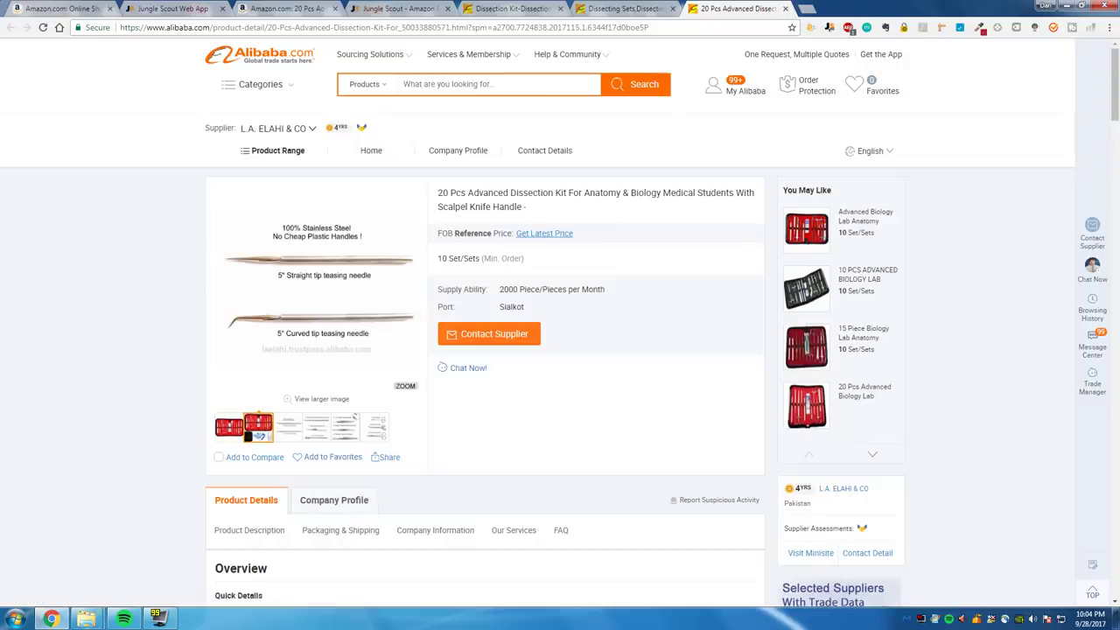
{"action": "left_click", "coordinate": [379, 8]}
{"action": "left_click", "coordinate": [284, 8]}
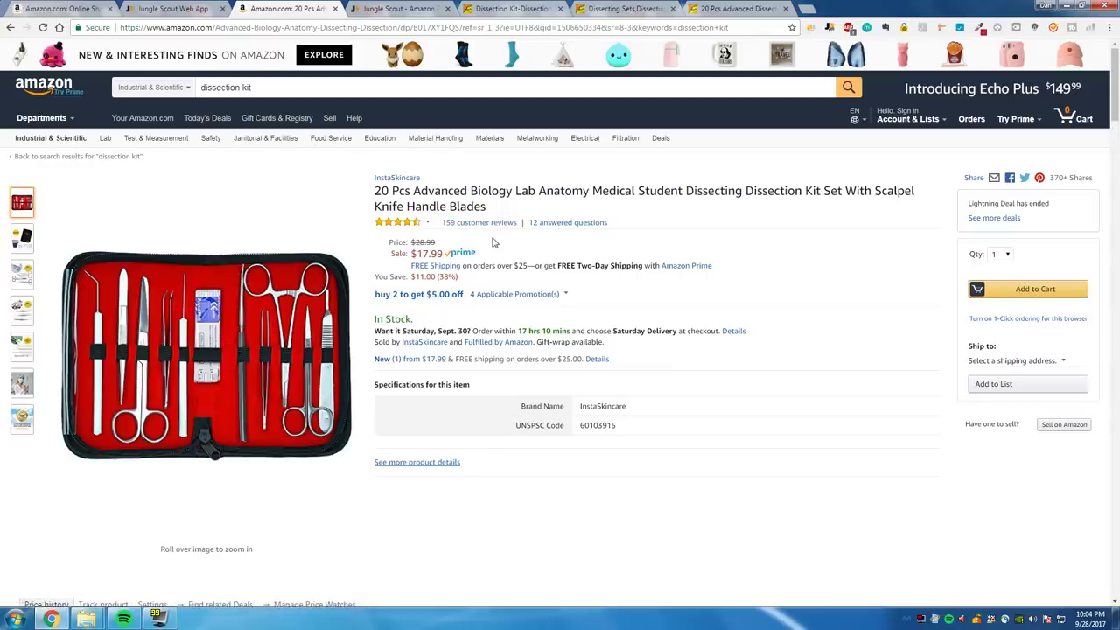
Step: Close the three Alibaba tabs with the dissection kit results and the supplier products
{"action": "left_click", "coordinate": [737, 8]}
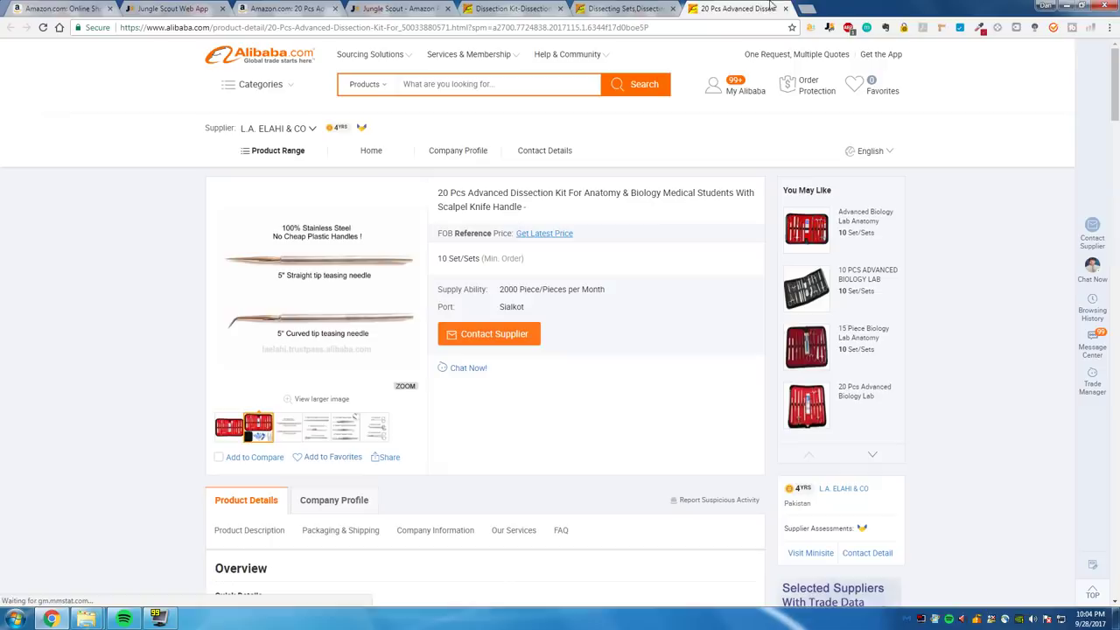
{"action": "left_click", "coordinate": [661, 8]}
{"action": "left_click", "coordinate": [727, 8]}
{"action": "left_click", "coordinate": [626, 8]}
{"action": "left_click", "coordinate": [366, 8]}
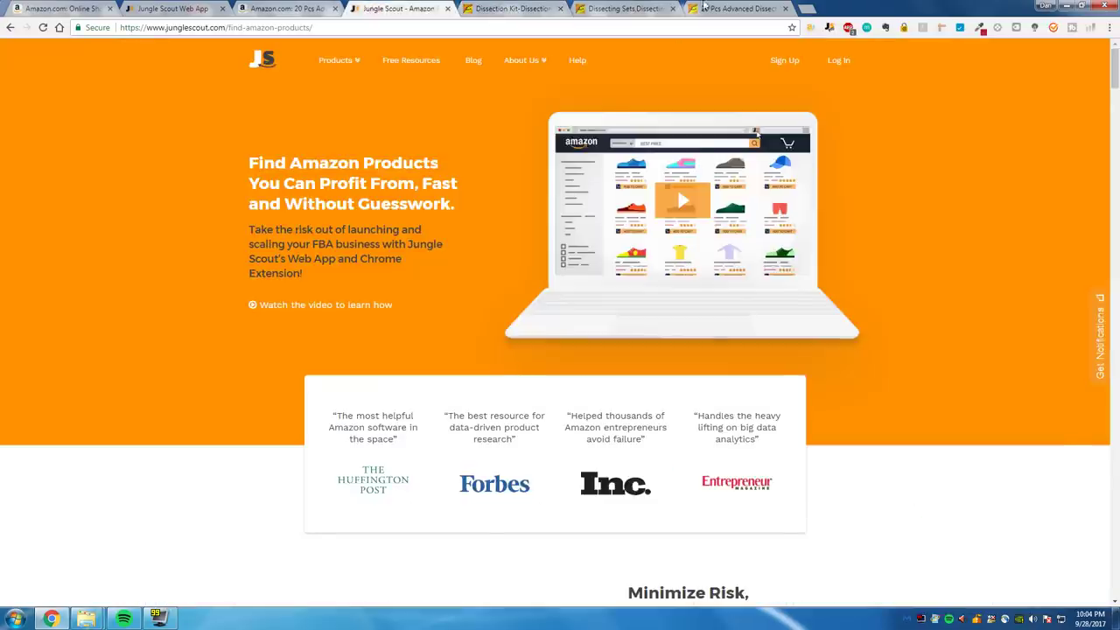
{"action": "left_click", "coordinate": [771, 8]}
{"action": "left_click", "coordinate": [785, 9]}
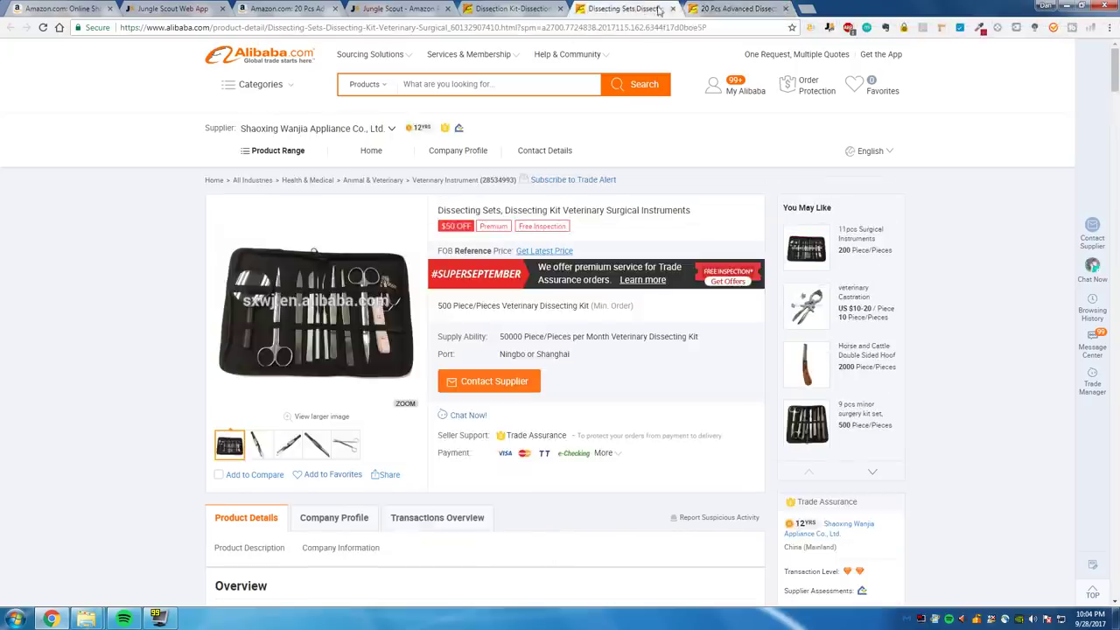
{"action": "left_click", "coordinate": [672, 8]}
{"action": "left_click", "coordinate": [560, 8]}
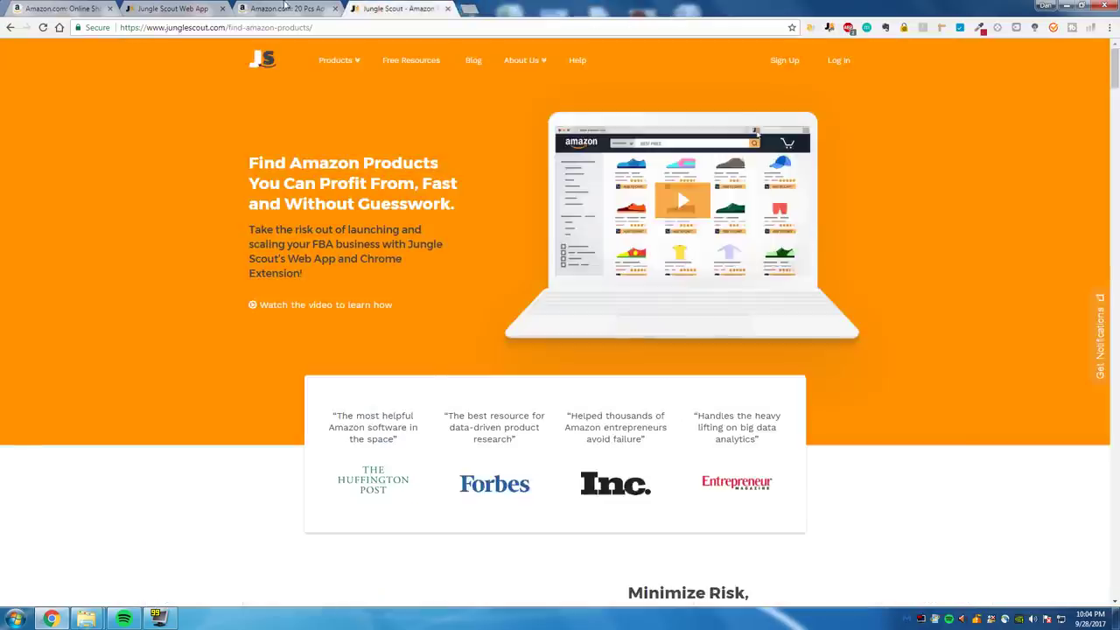
Step: Return to the Jungle Scout product database, look over the products around the dissection kit, and open the Product Tracker in a new tab
{"action": "left_click", "coordinate": [289, 8]}
{"action": "left_click", "coordinate": [175, 8]}
{"action": "scroll", "coordinate": [282, 221], "scroll_direction": "down", "scroll_amount": 3}
{"action": "scroll", "coordinate": [282, 222], "scroll_direction": "up", "scroll_amount": 3}
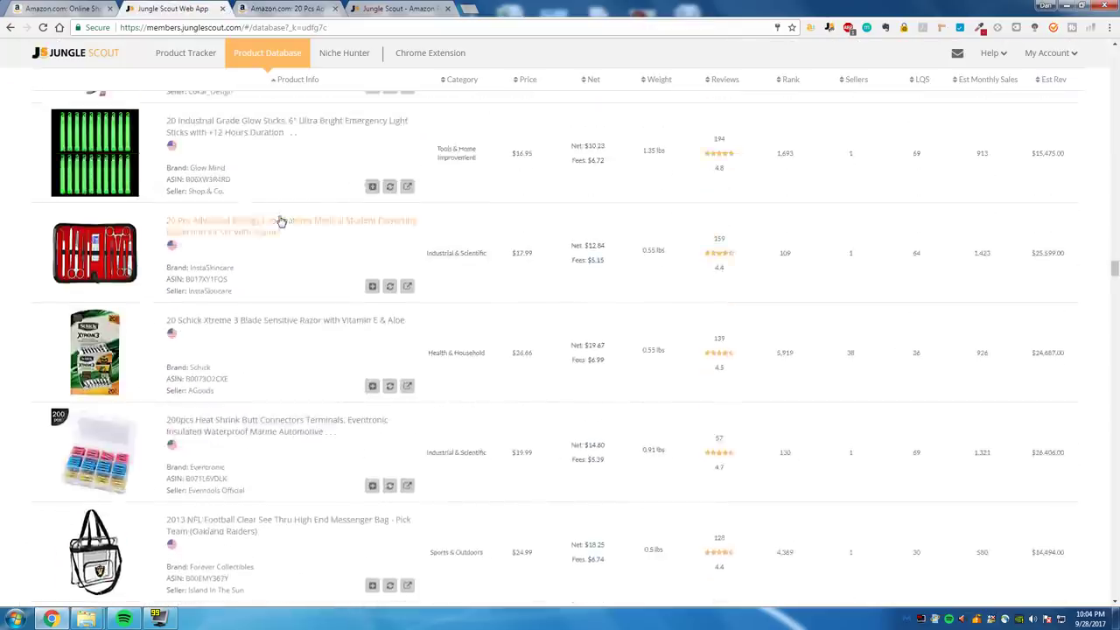
{"action": "scroll", "coordinate": [280, 219], "scroll_direction": "down", "scroll_amount": 4}
{"action": "scroll", "coordinate": [350, 103], "scroll_direction": "down", "scroll_amount": 4}
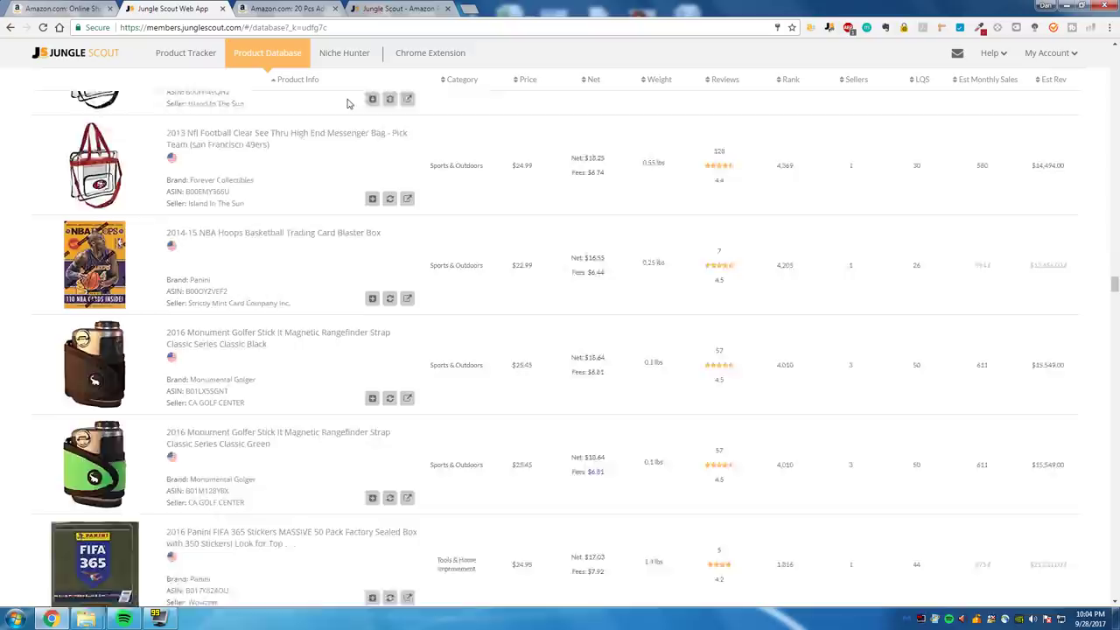
{"action": "scroll", "coordinate": [358, 115], "scroll_direction": "up", "scroll_amount": 8}
{"action": "right_click", "coordinate": [191, 65]}
{"action": "left_click", "coordinate": [219, 72]}
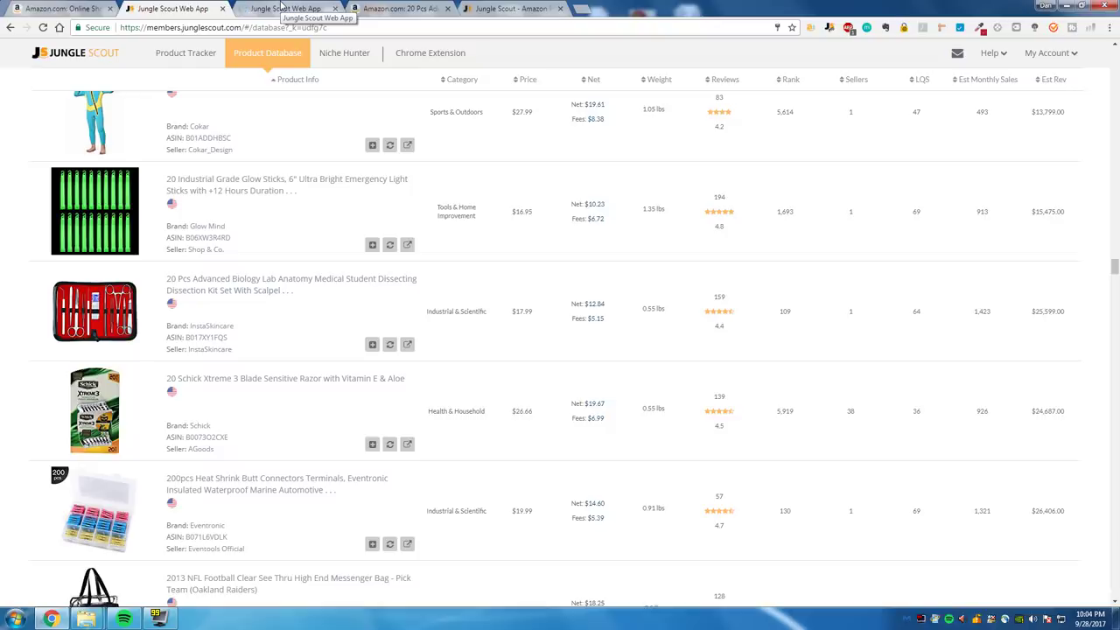
Step: Open the dissection kit's Amazon listing from the database in a new tab and check its sales data with the Jungle Scout extension
{"action": "right_click", "coordinate": [235, 287]}
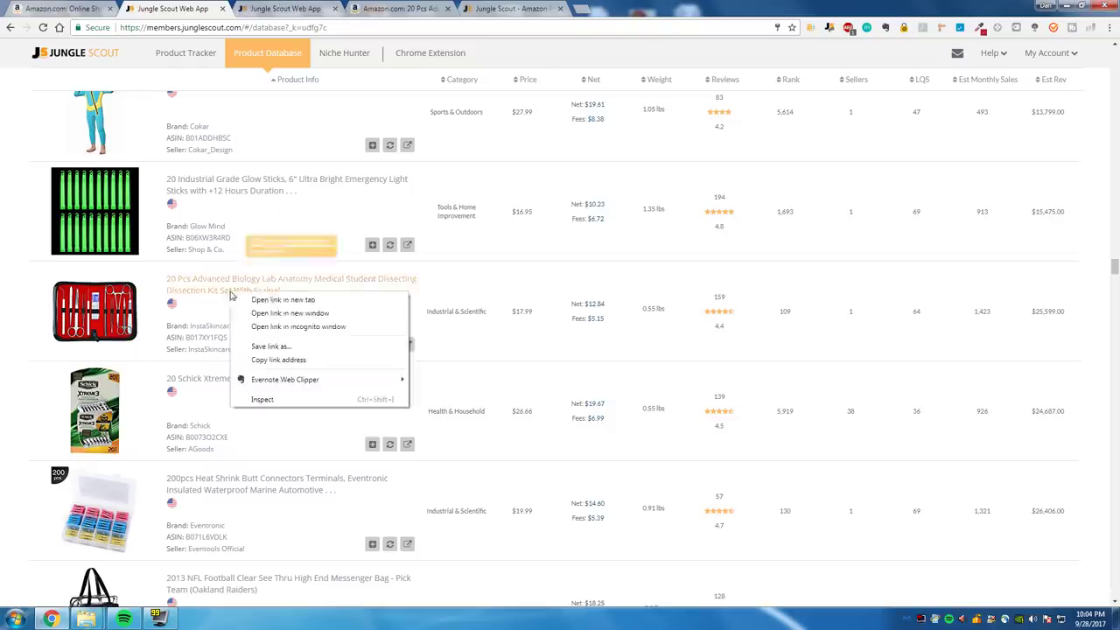
{"action": "left_click", "coordinate": [262, 297]}
{"action": "left_click", "coordinate": [399, 9]}
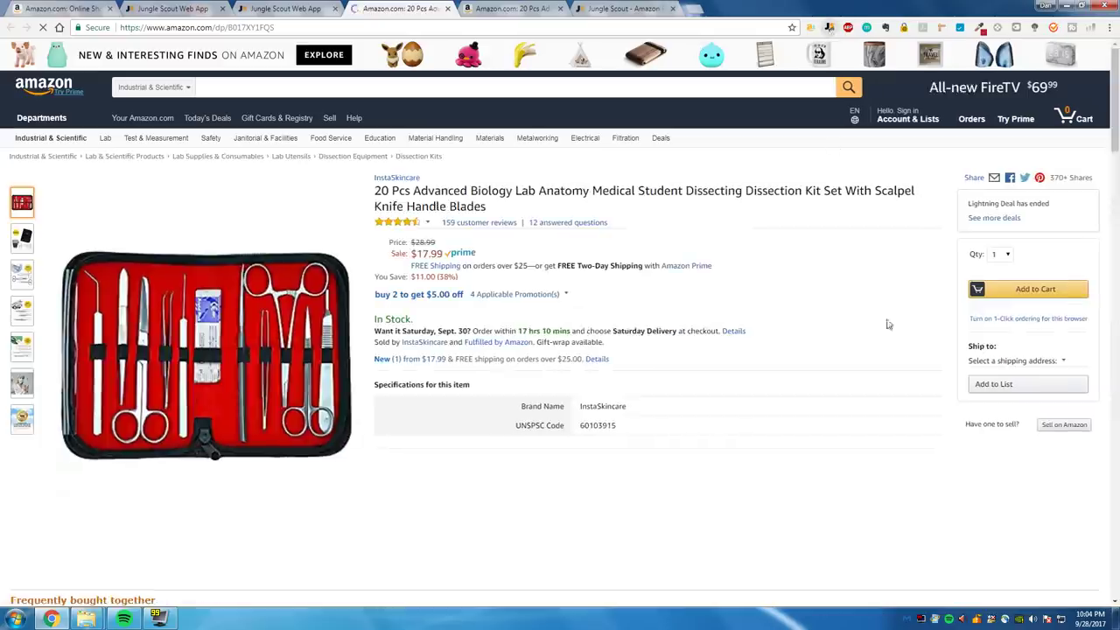
{"action": "left_click", "coordinate": [828, 29]}
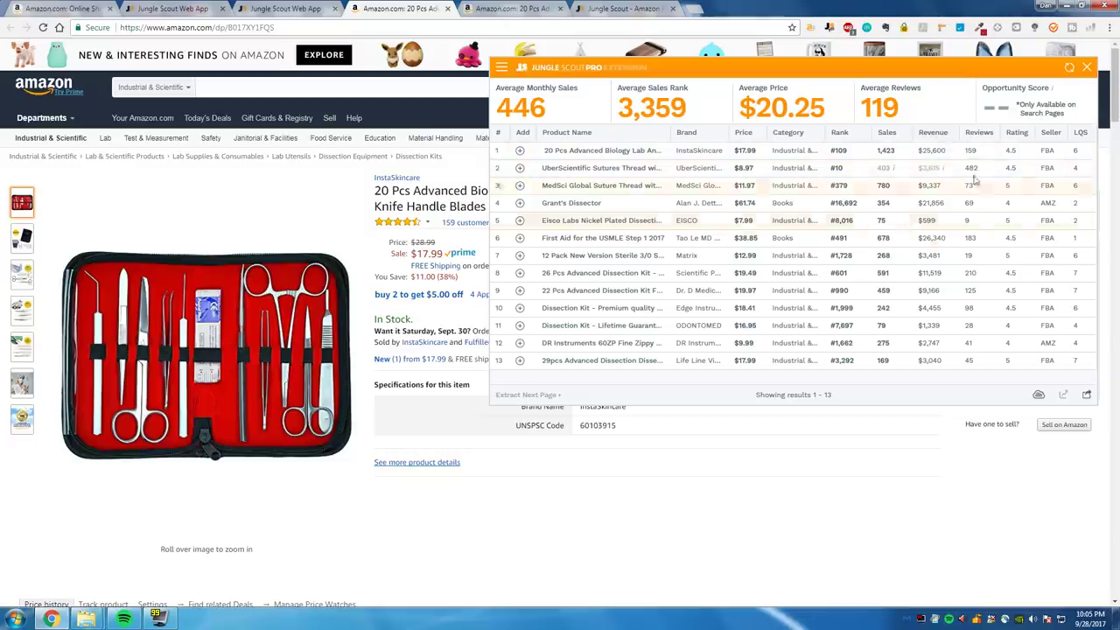
{"action": "mouse_move", "coordinate": [569, 207]}
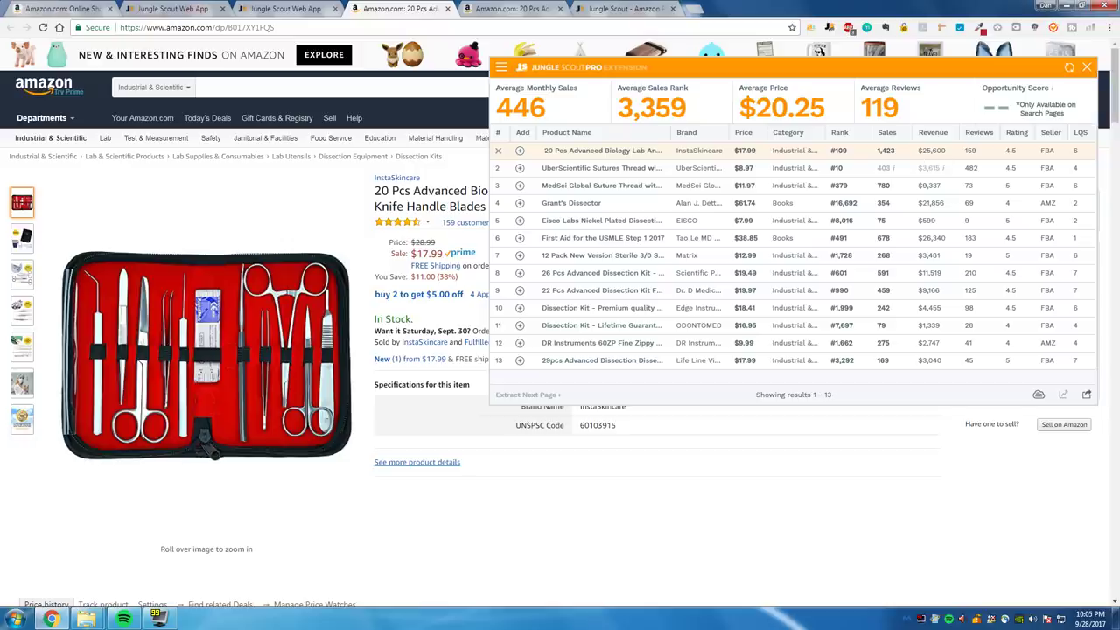
{"action": "left_click", "coordinate": [1086, 68]}
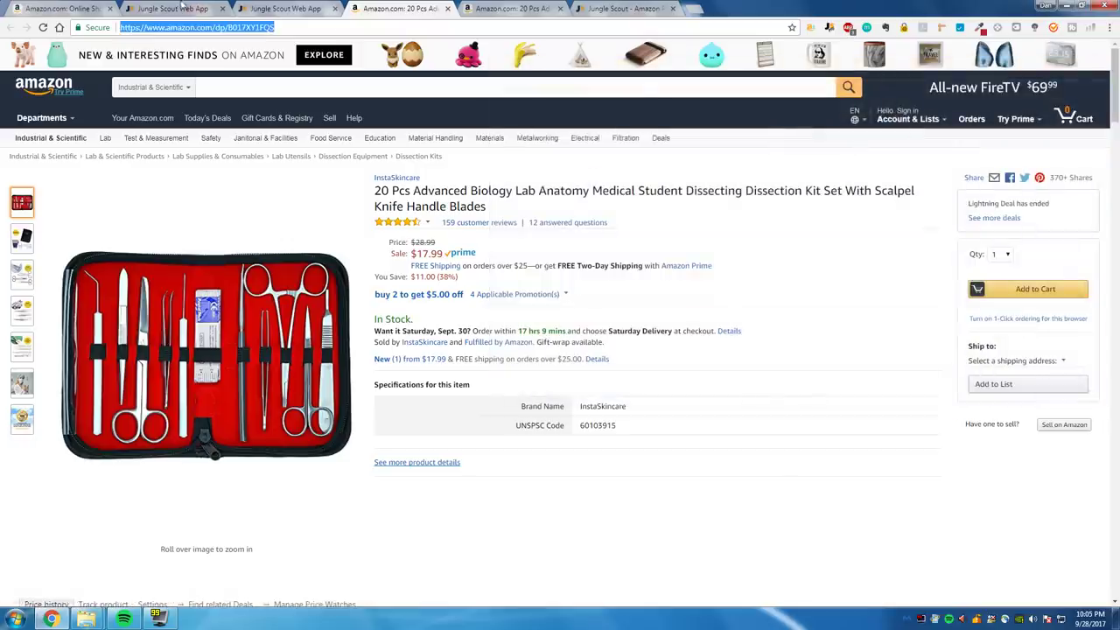
{"action": "left_click", "coordinate": [182, 7]}
{"action": "left_click", "coordinate": [273, 9]}
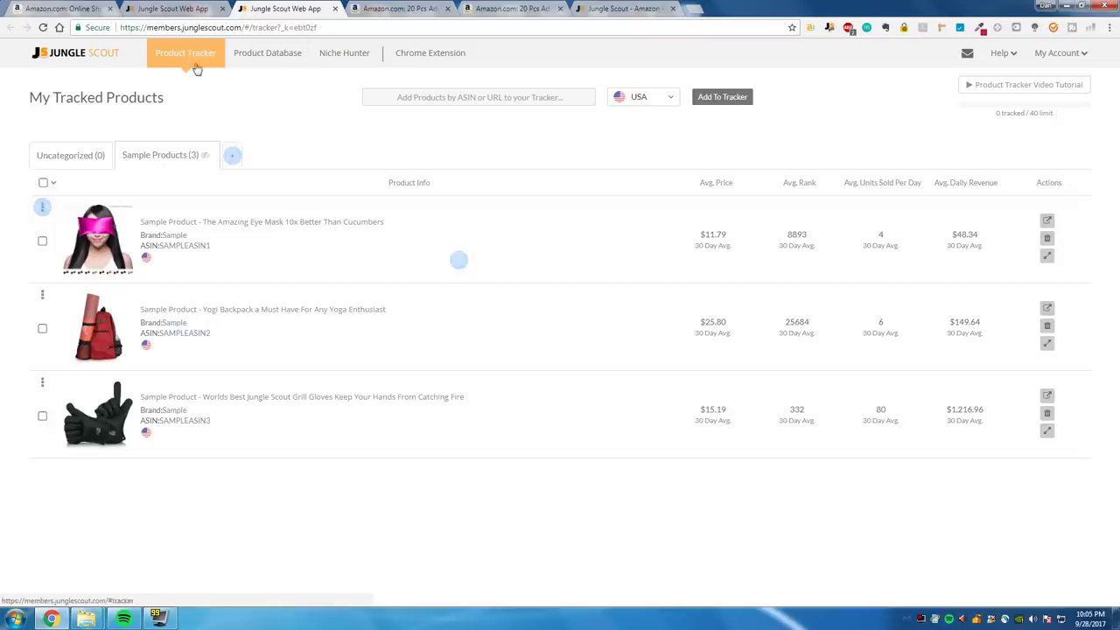
{"action": "left_click", "coordinate": [96, 154]}
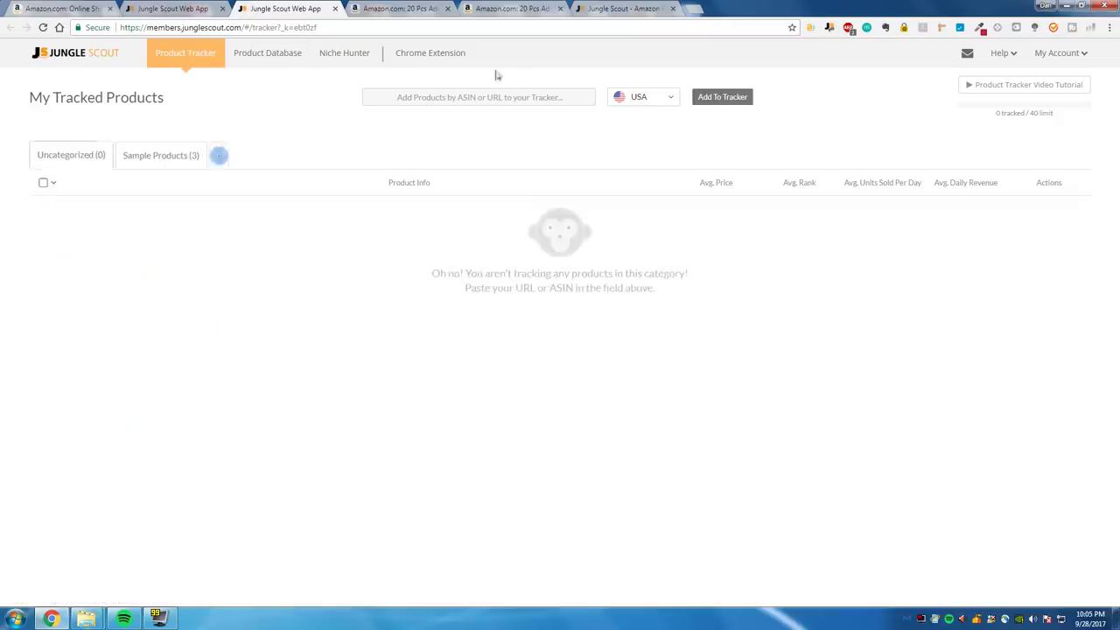
{"action": "type", "text": "https://www.amazon.com/dp/B017XY1FQS"}
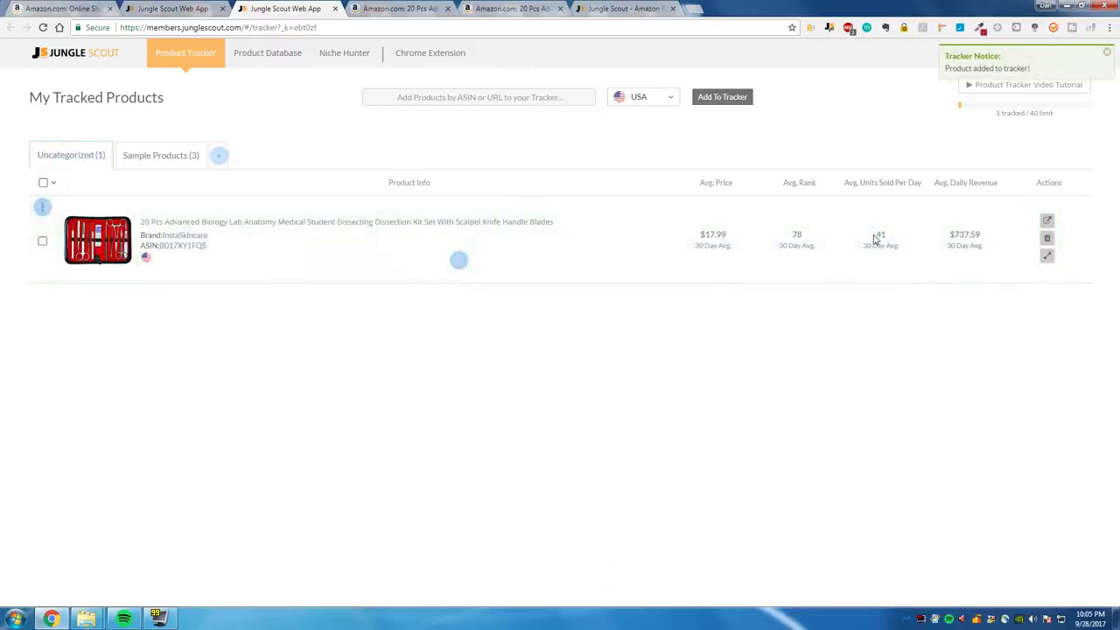
{"action": "left_click", "coordinate": [1045, 255]}
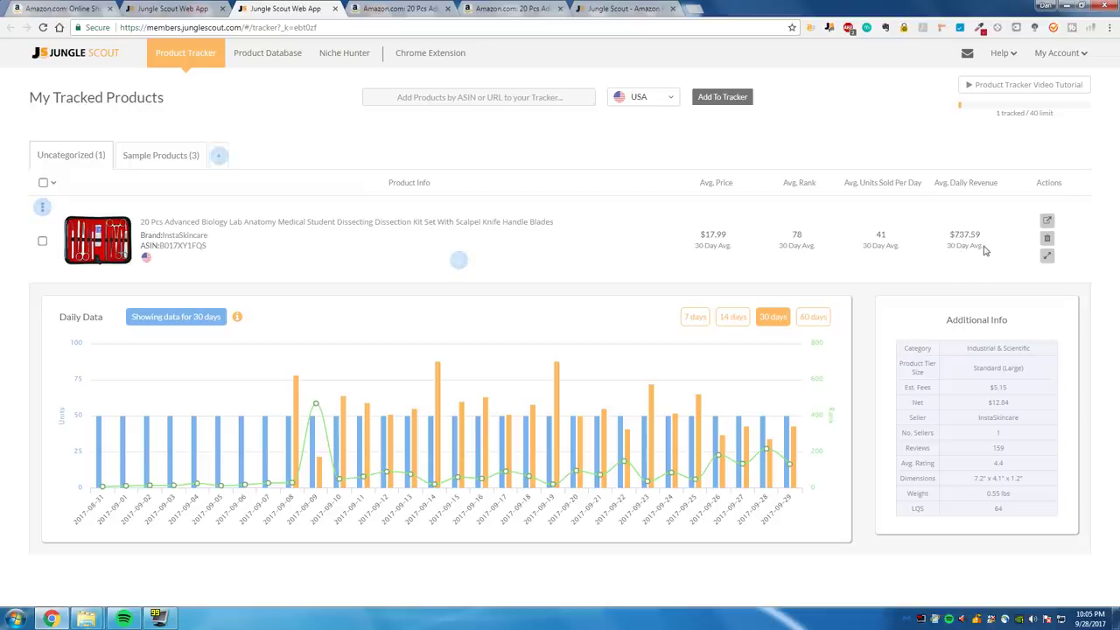
Step: Calculate 400*30 with a Google search in a new tab
{"action": "left_click", "coordinate": [692, 6]}
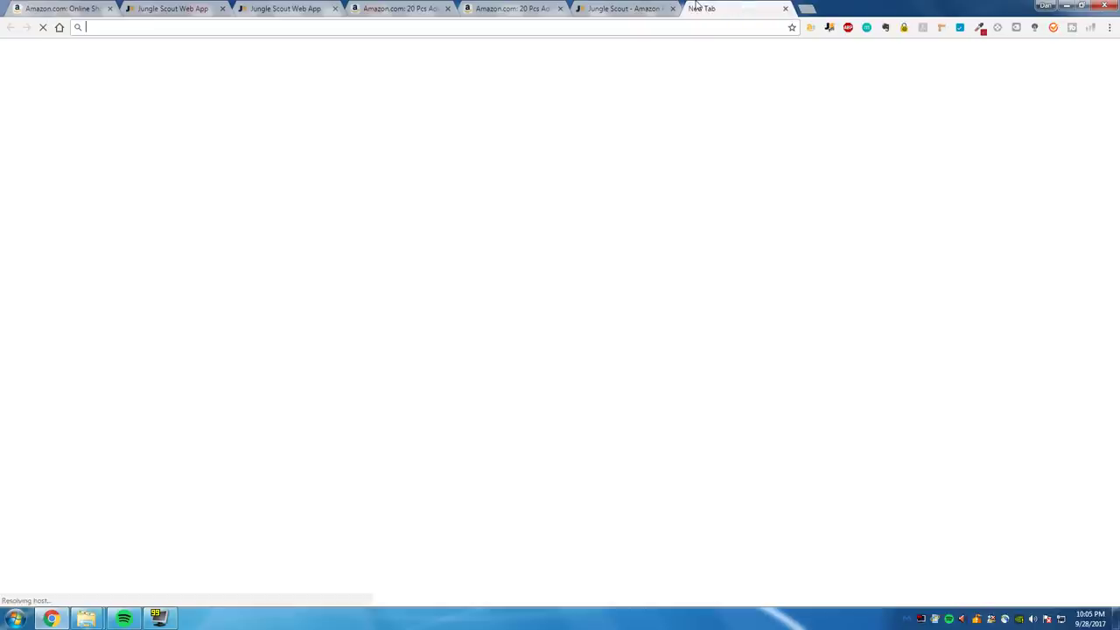
{"action": "type", "text": "400"}
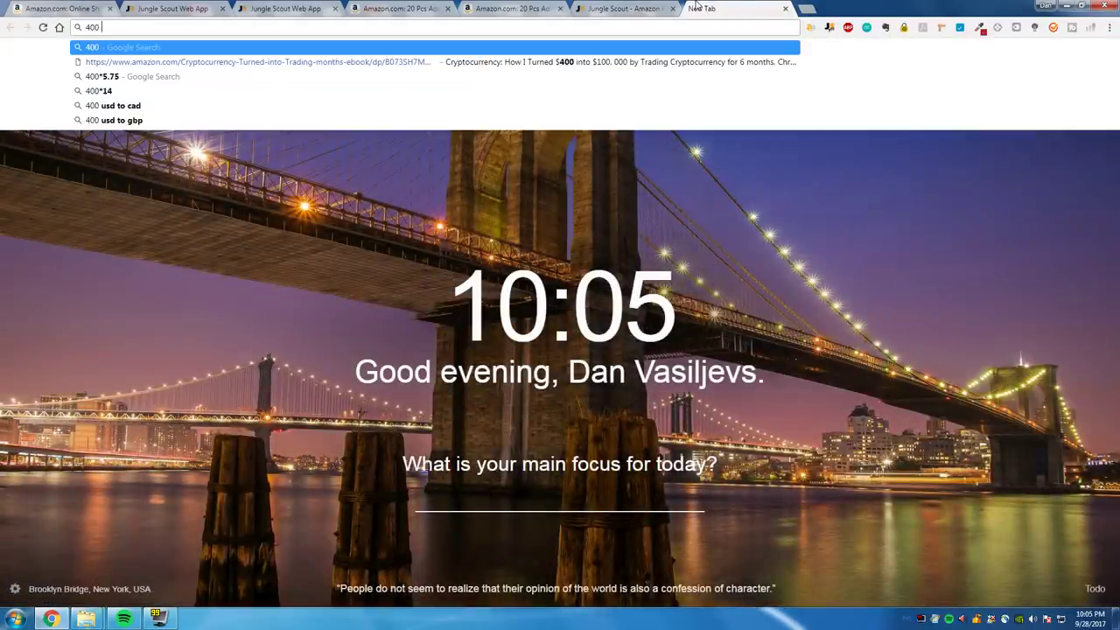
{"action": "key", "text": "BackSpace"}
{"action": "key", "text": "BackSpace"}
{"action": "key", "text": "ctrl+v"}
{"action": "key", "text": "ctrl+z"}
{"action": "type", "text": "in"}
{"action": "key", "text": "BackSpace"}
{"action": "key", "text": "BackSpace"}
{"action": "key", "text": "BackSpace"}
{"action": "type", "text": "*30"}
{"action": "key", "text": "Return"}
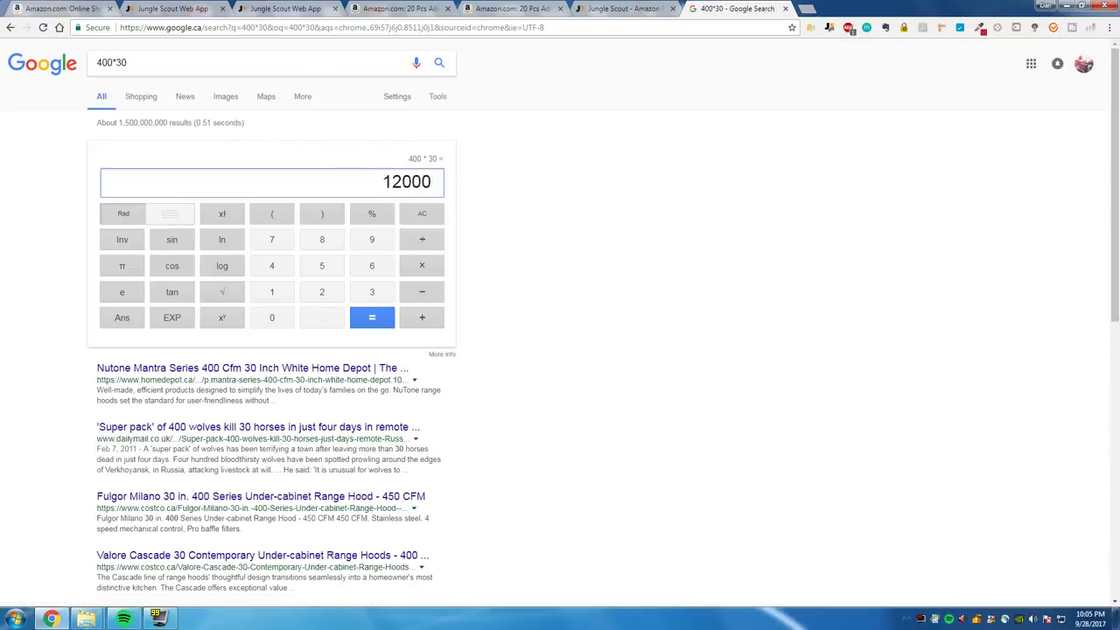
Step: Calculate 12000*12 with a Google search in the same tab
{"action": "double_click", "coordinate": [407, 181]}
{"action": "left_click_drag", "start_coordinate": [393, 181], "coordinate": [458, 180]}
{"action": "left_click", "coordinate": [455, 179]}
{"action": "left_click", "coordinate": [111, 62]}
{"action": "type", "text": "12"}
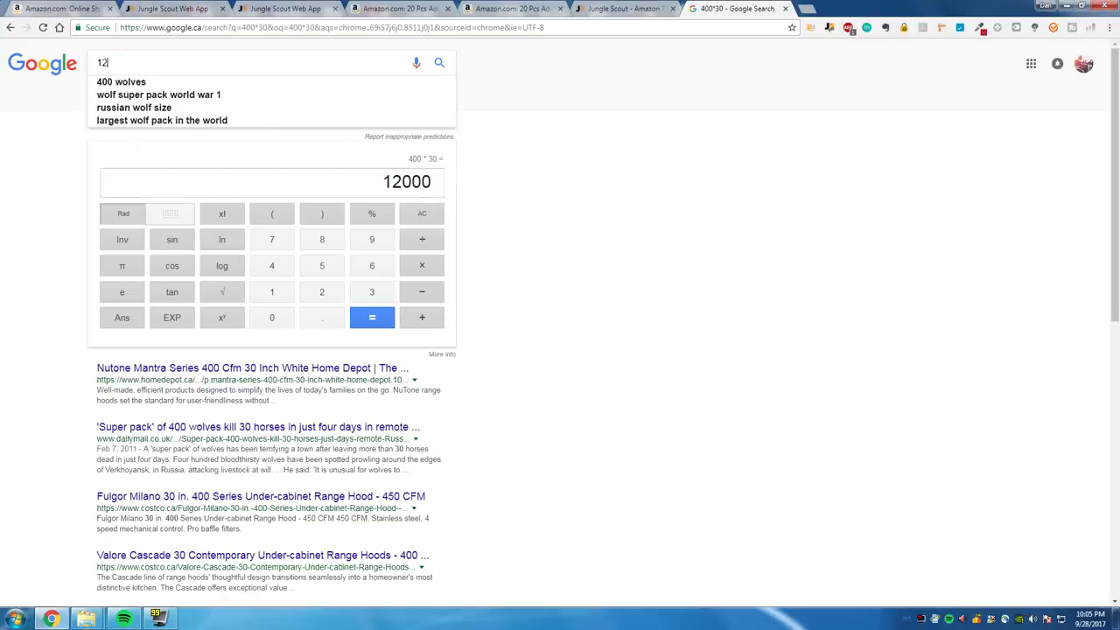
{"action": "type", "text": "000*12"}
{"action": "key", "text": "Return"}
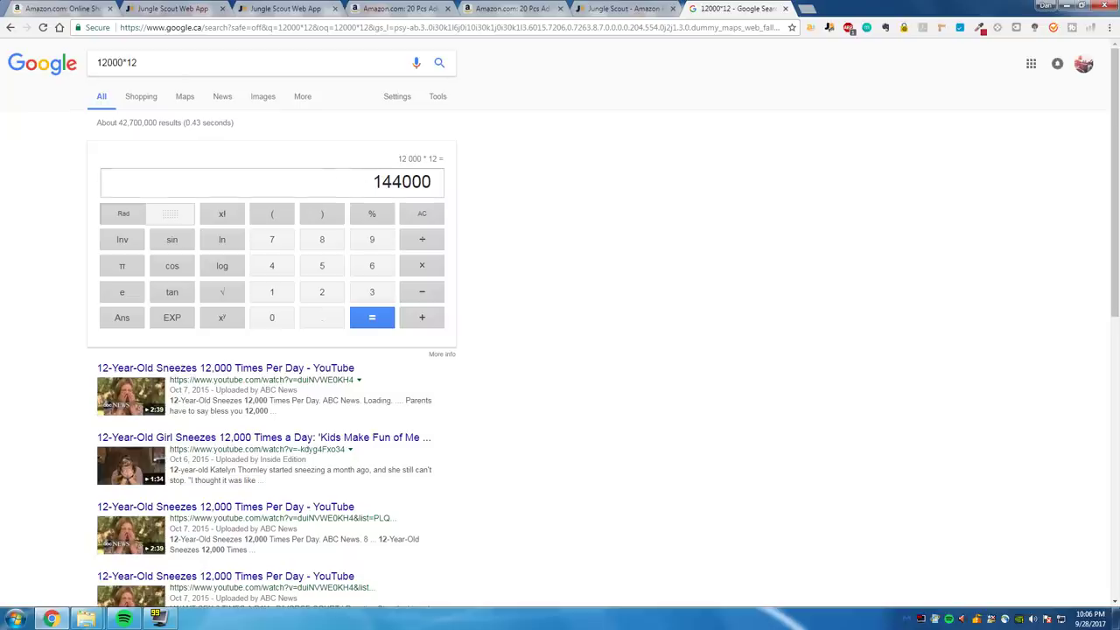
Step: Return to the InstaSkincare listing on Amazon and examine its star rating breakdown and product photos
{"action": "left_click", "coordinate": [488, 7]}
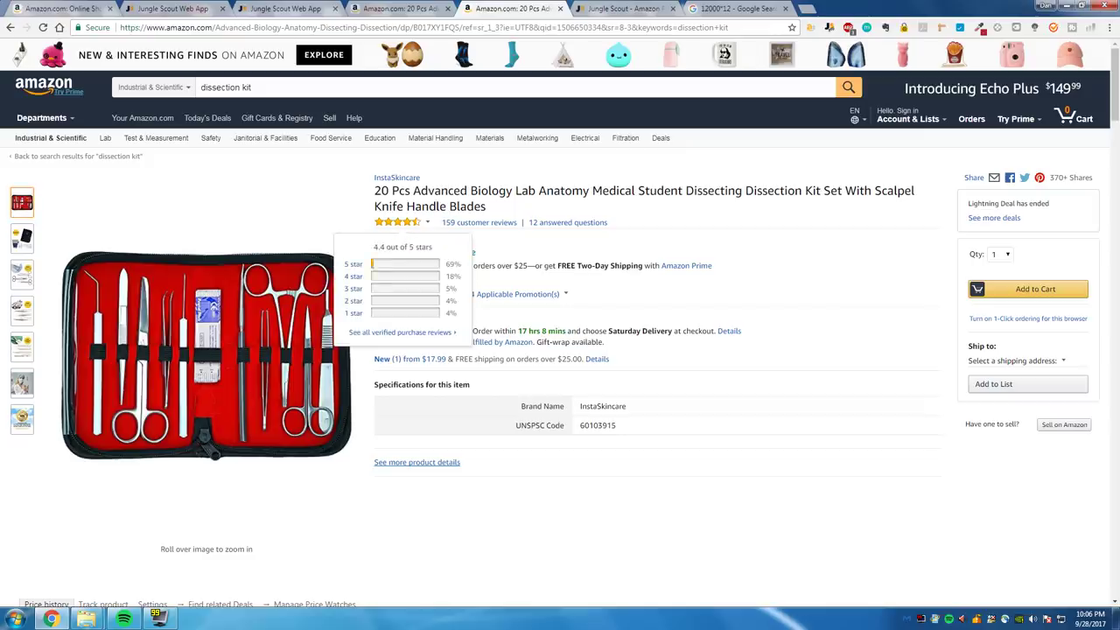
{"action": "mouse_move", "coordinate": [23, 244]}
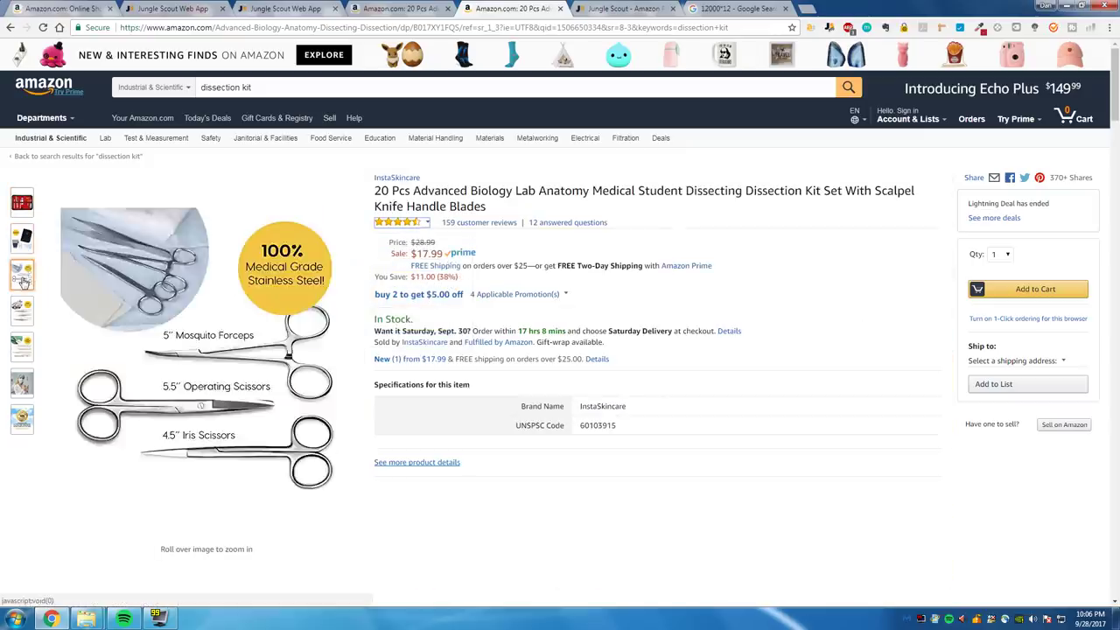
{"action": "mouse_move", "coordinate": [28, 380]}
{"action": "mouse_move", "coordinate": [30, 329]}
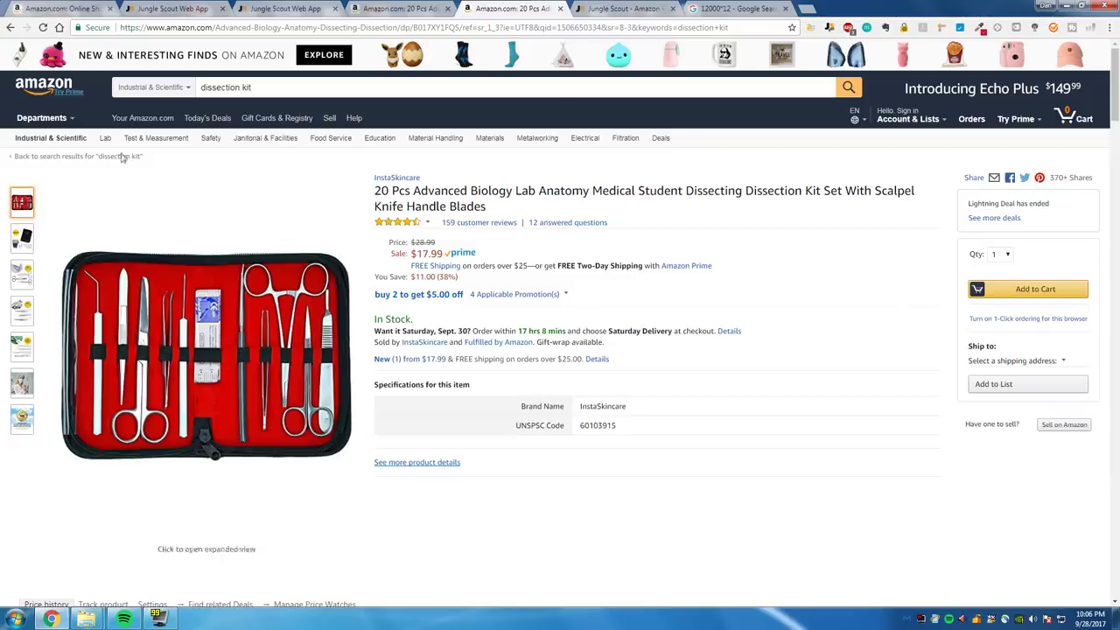
Step: Go back to the Product Tracker and examine the kit's 30-day chart of inventory, units sold and rank
{"action": "left_click", "coordinate": [630, 8]}
{"action": "left_click", "coordinate": [429, 8]}
{"action": "left_click", "coordinate": [285, 7]}
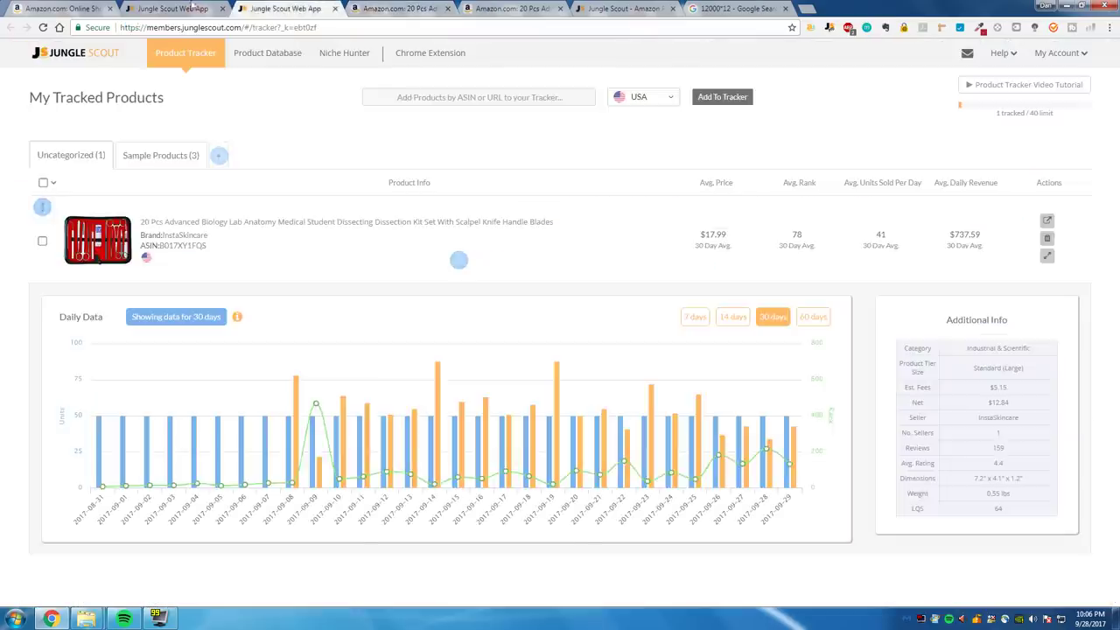
{"action": "left_click", "coordinate": [166, 8]}
{"action": "left_click", "coordinate": [262, 8]}
{"action": "mouse_move", "coordinate": [780, 446]}
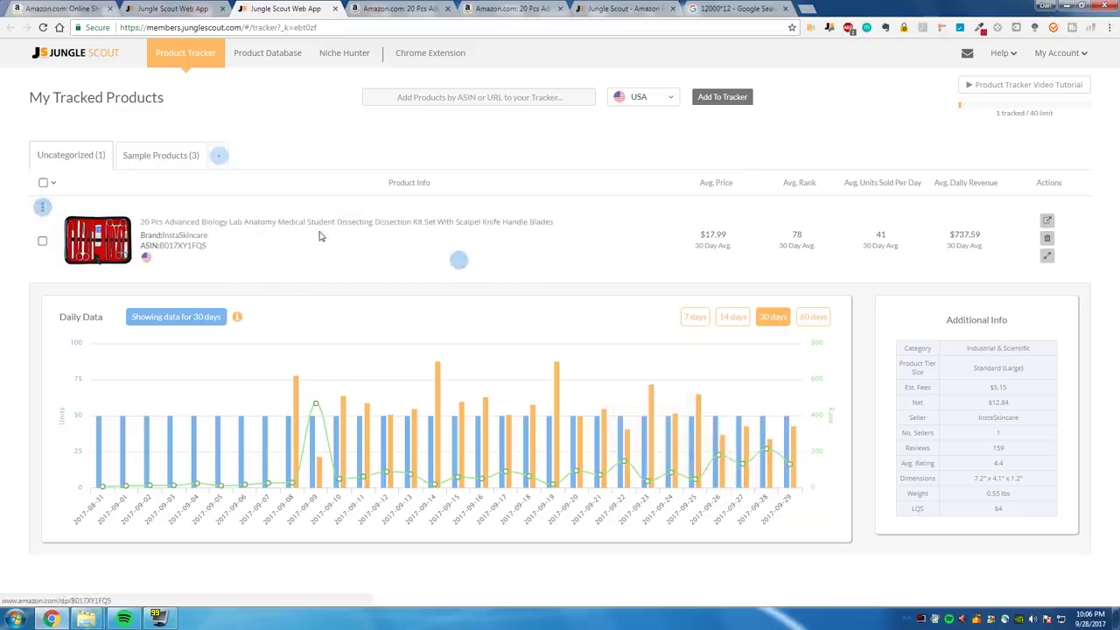
Step: Set the quantity of the InstaSkincare dissection kit to 50 on its Amazon listing and add it to the cart
{"action": "left_click", "coordinate": [392, 11]}
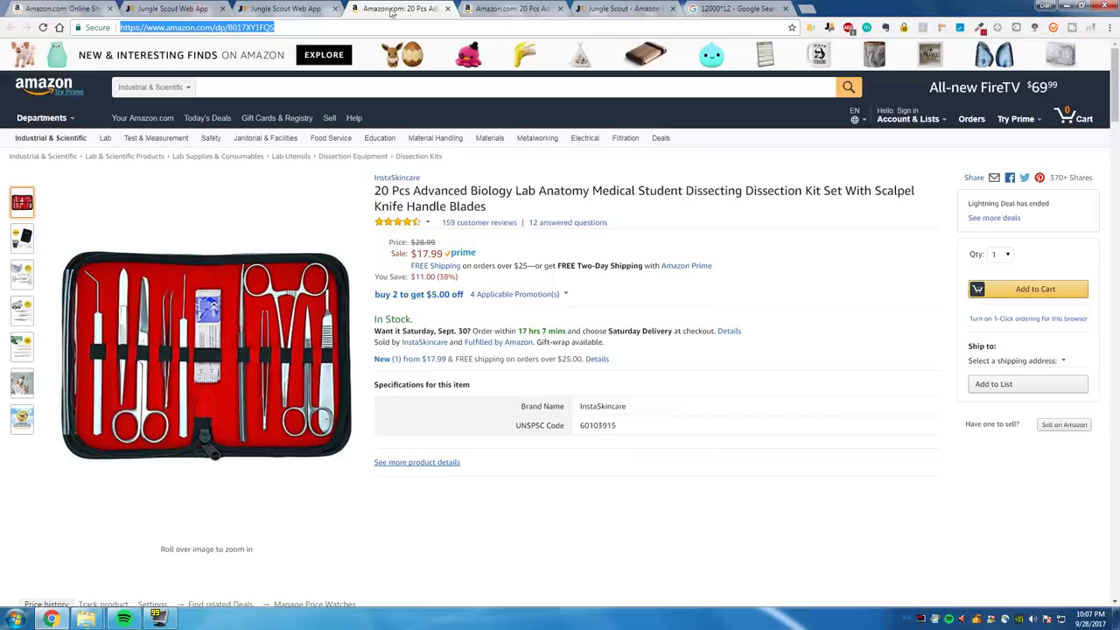
{"action": "left_click", "coordinate": [1003, 254]}
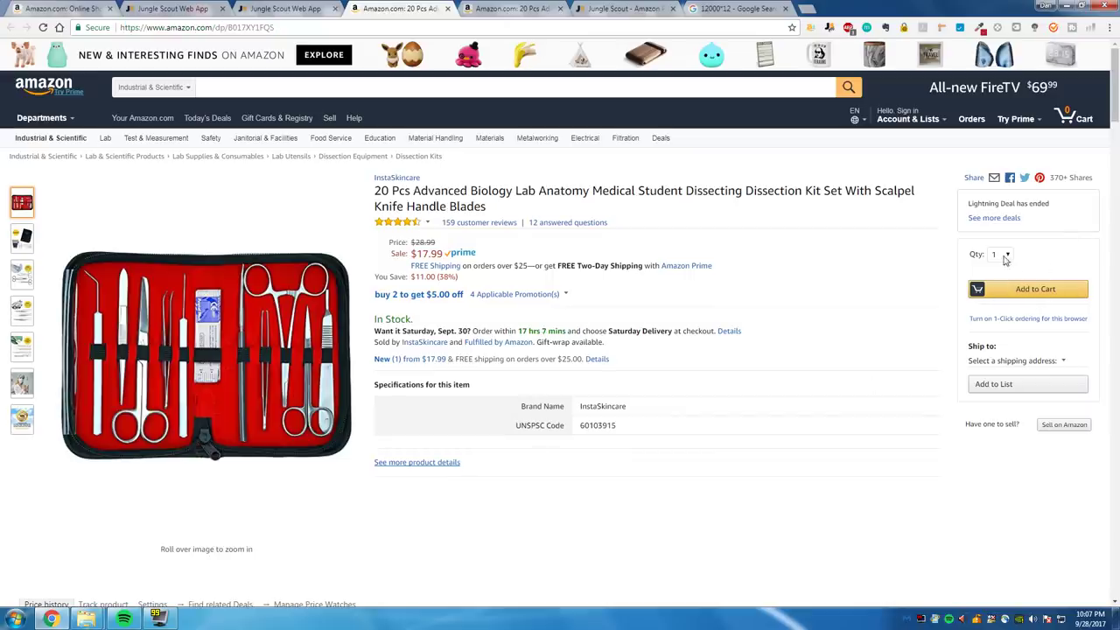
{"action": "scroll", "coordinate": [975, 243], "scroll_direction": "down", "scroll_amount": 5}
{"action": "scroll", "coordinate": [954, 211], "scroll_direction": "up", "scroll_amount": 5}
{"action": "left_click", "coordinate": [992, 255]}
{"action": "scroll", "coordinate": [996, 420], "scroll_direction": "down", "scroll_amount": 10}
{"action": "left_click", "coordinate": [996, 475]}
{"action": "left_click", "coordinate": [1047, 290]}
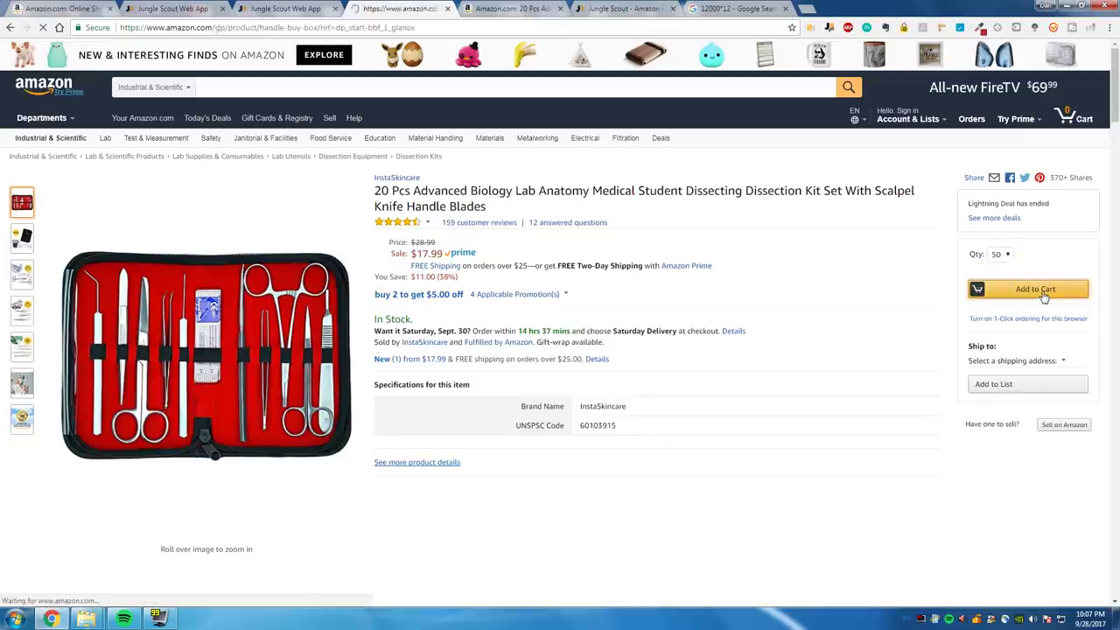
Step: Try to set the kit's quantity in the shopping cart to 999, and check its daily inventory in the Product Tracker
{"action": "left_click", "coordinate": [1075, 118]}
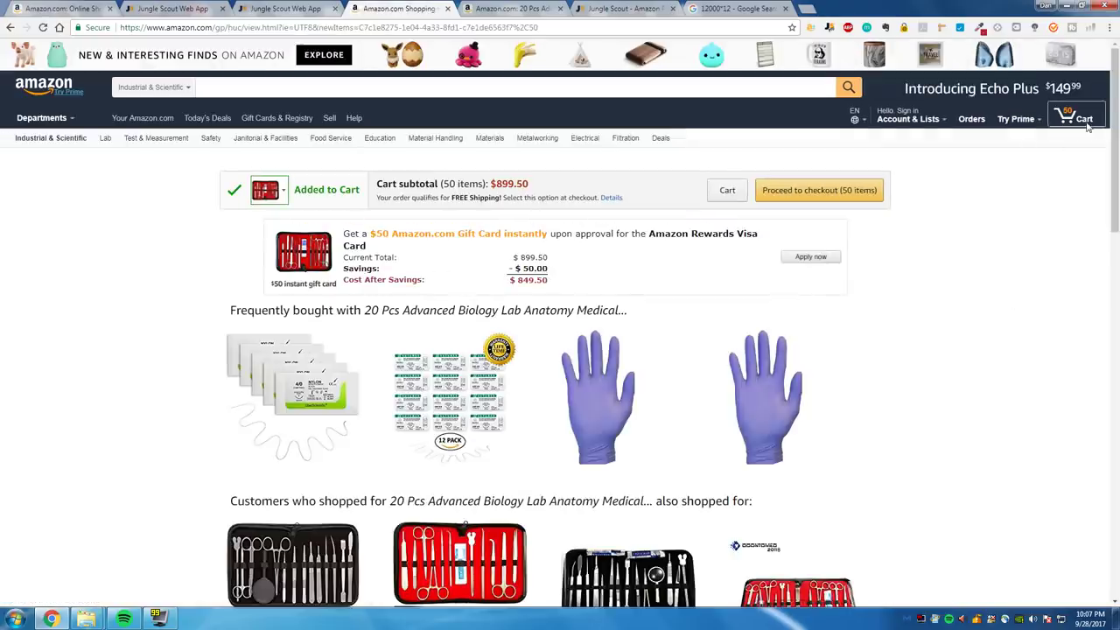
{"action": "double_click", "coordinate": [862, 248]}
{"action": "type", "text": "999"}
{"action": "key", "text": "Return"}
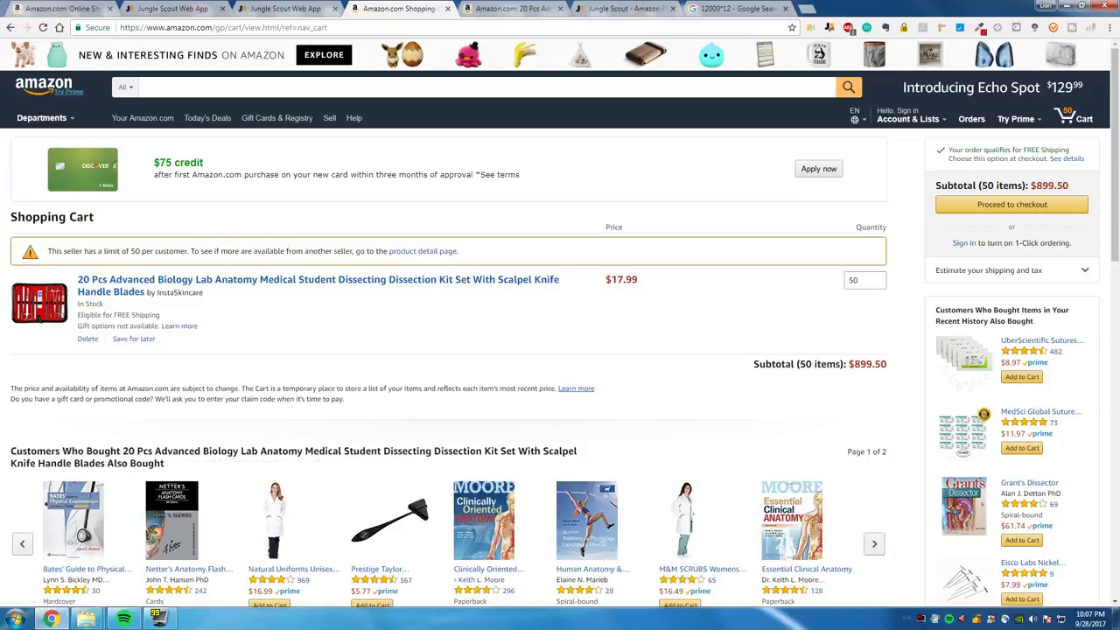
{"action": "left_click", "coordinate": [295, 7]}
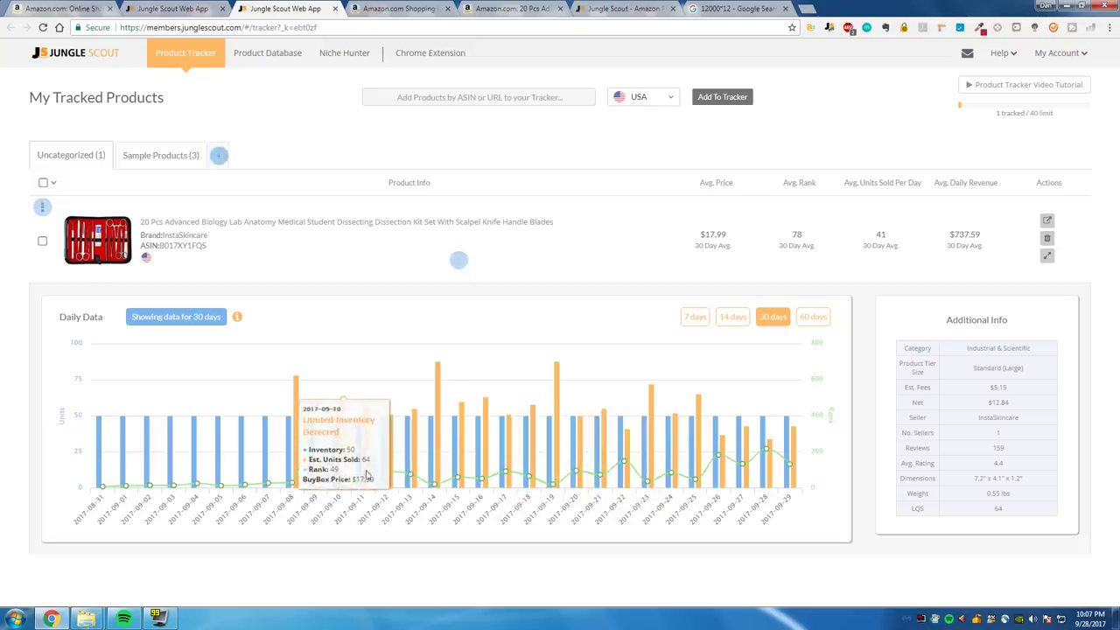
{"action": "key", "text": "ctrl+Tab"}
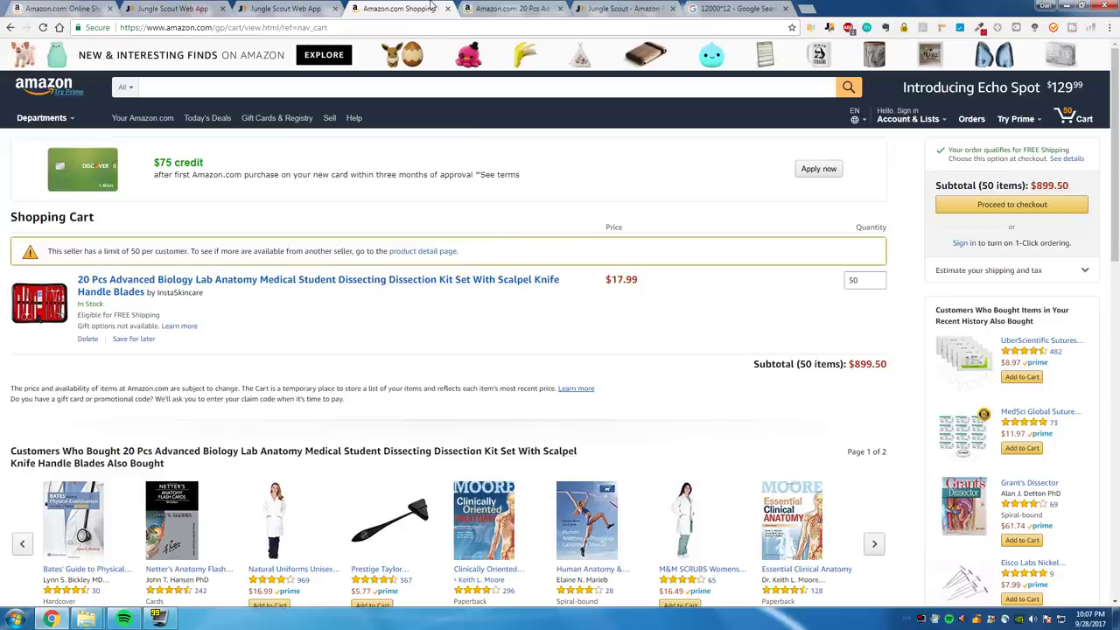
Step: Search Amazon for "20 pcs dissection kit" from the kit's listing page and look through the competing listings
{"action": "key", "text": "ctrl+Tab"}
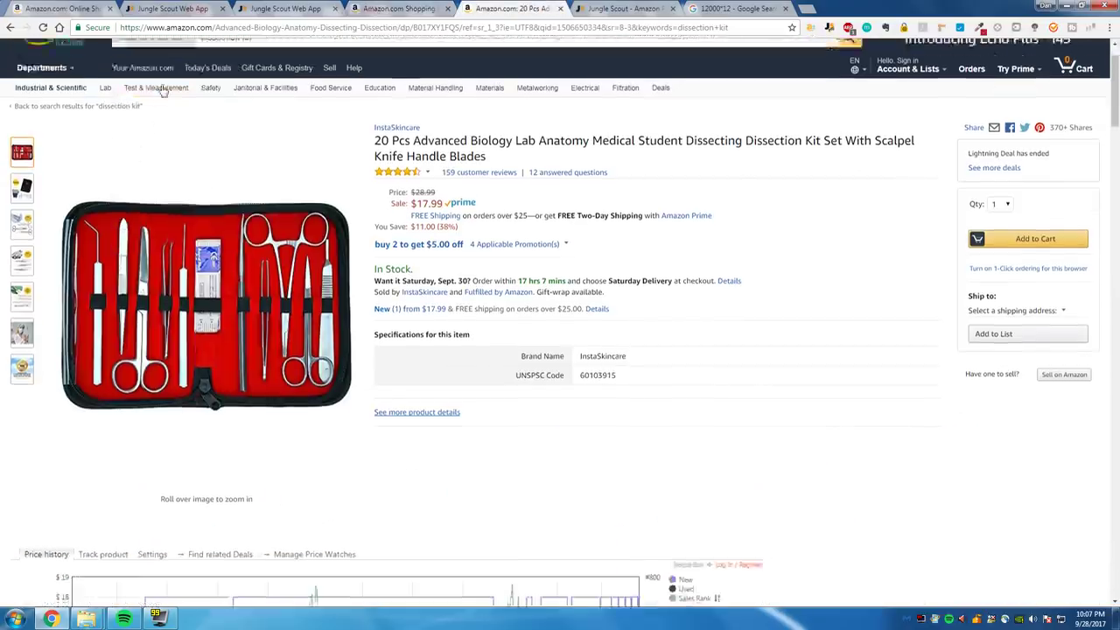
{"action": "left_click", "coordinate": [153, 87]}
{"action": "scroll", "coordinate": [148, 175], "scroll_direction": "up", "scroll_amount": 5}
{"action": "left_click", "coordinate": [144, 100]}
{"action": "type", "text": "20 pcs "}
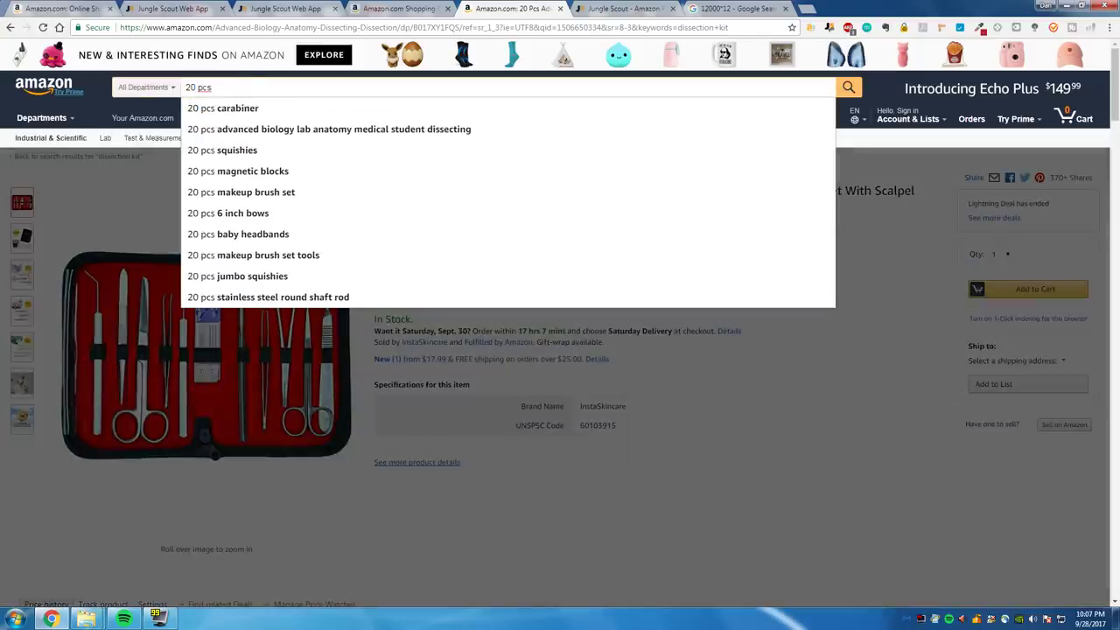
{"action": "type", "text": "dissection "}
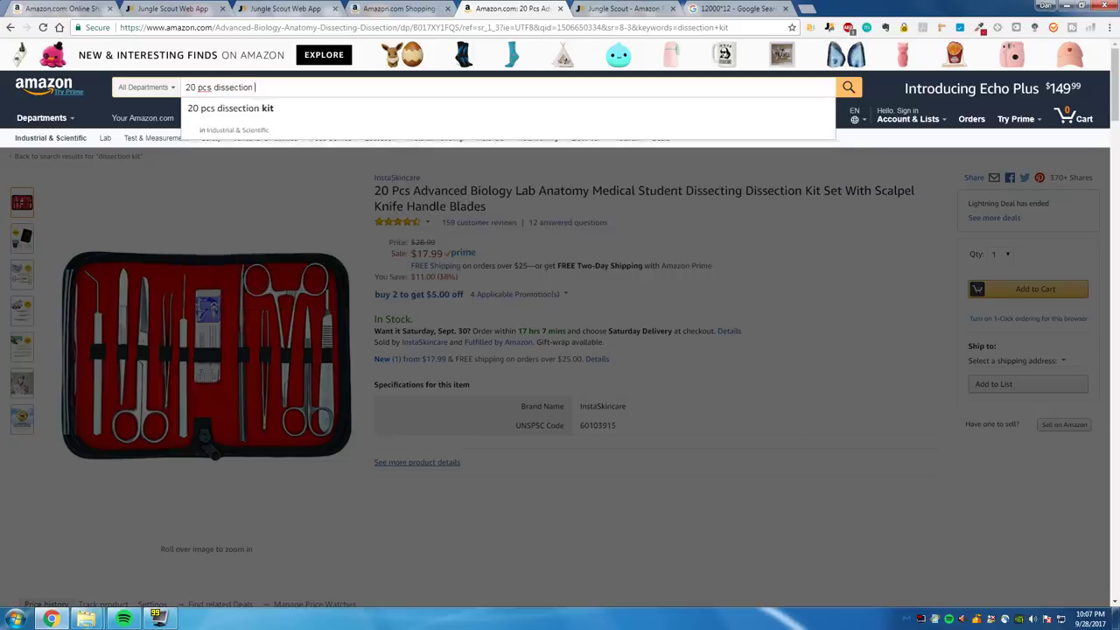
{"action": "type", "text": "kit"}
{"action": "key", "text": "Return"}
{"action": "scroll", "coordinate": [357, 254], "scroll_direction": "down", "scroll_amount": 5}
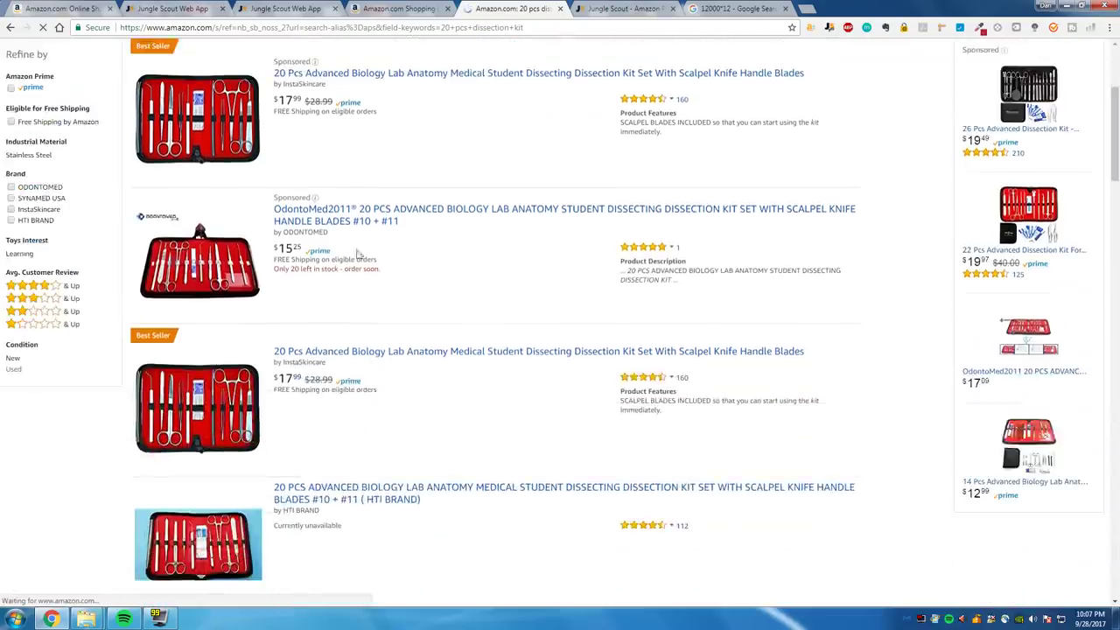
{"action": "scroll", "coordinate": [350, 246], "scroll_direction": "down", "scroll_amount": 3}
{"action": "scroll", "coordinate": [337, 230], "scroll_direction": "down", "scroll_amount": 8}
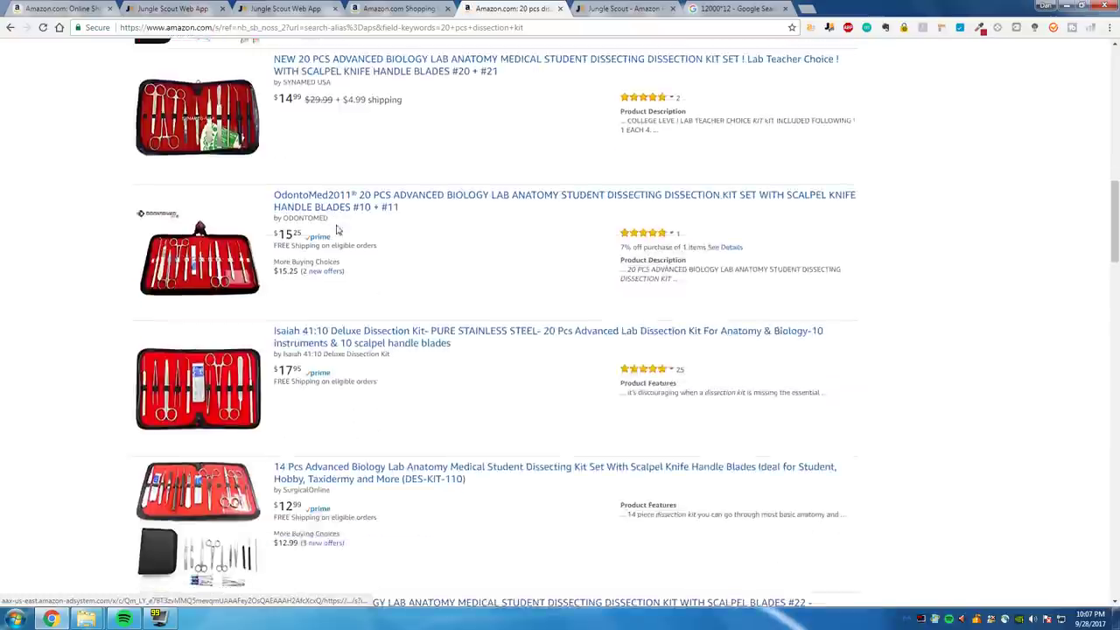
{"action": "scroll", "coordinate": [367, 243], "scroll_direction": "down", "scroll_amount": 3}
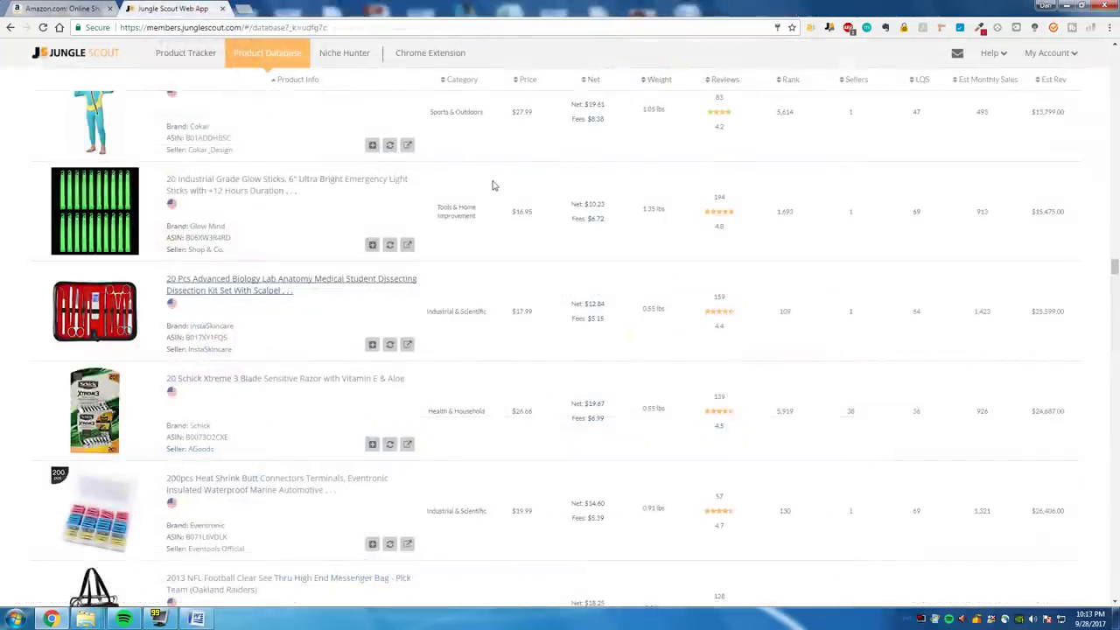
Step: Browse the Product Database results past the dissection kit for another candidate product, down to the 25 Jello Shot Syringes
{"action": "scroll", "coordinate": [487, 188], "scroll_direction": "down", "scroll_amount": 3}
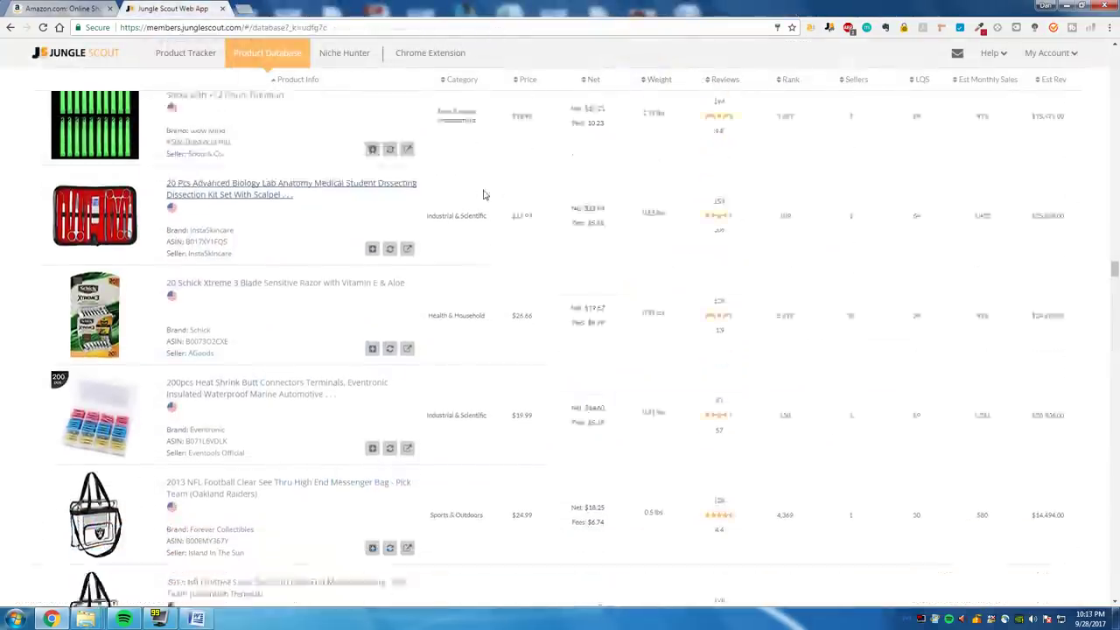
{"action": "scroll", "coordinate": [484, 193], "scroll_direction": "up", "scroll_amount": 2}
{"action": "scroll", "coordinate": [483, 194], "scroll_direction": "down", "scroll_amount": 7}
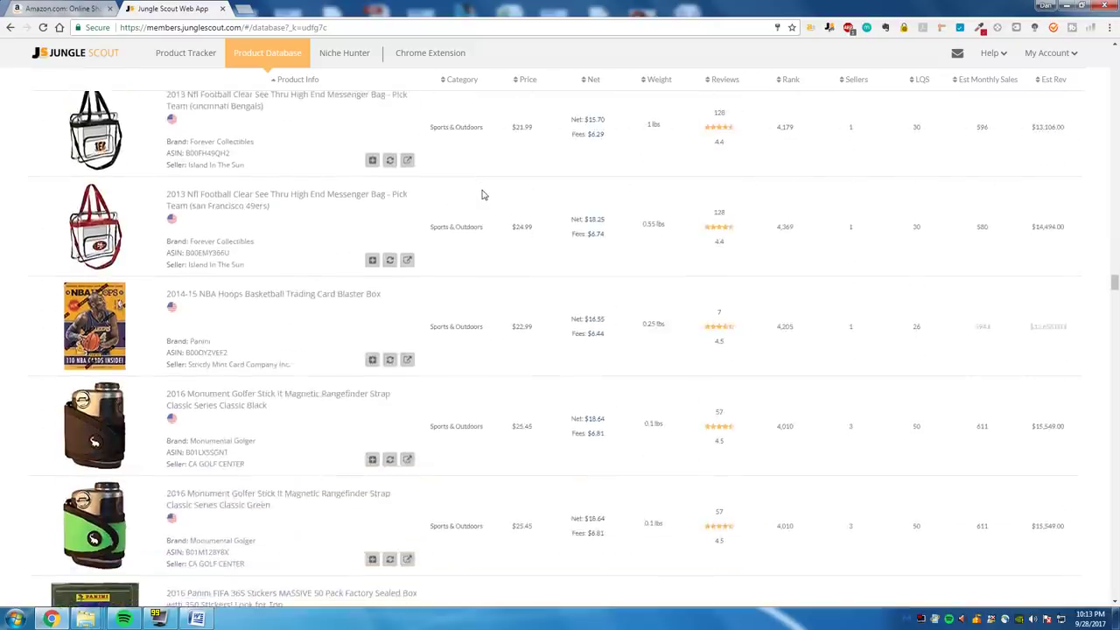
{"action": "scroll", "coordinate": [335, 257], "scroll_direction": "up", "scroll_amount": 1}
{"action": "scroll", "coordinate": [330, 254], "scroll_direction": "down", "scroll_amount": 5}
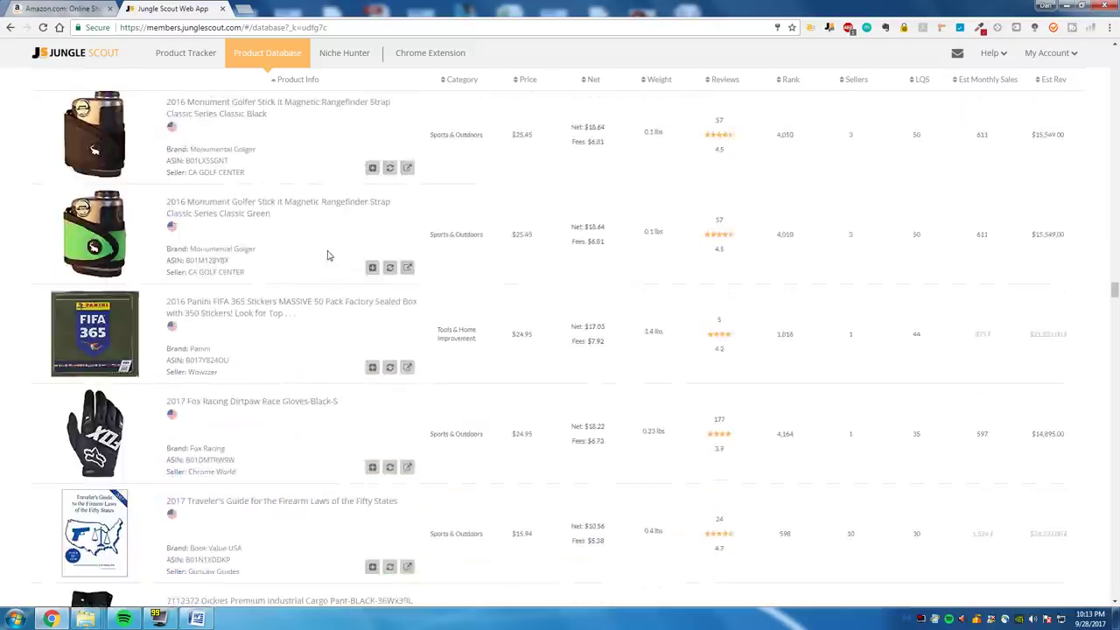
{"action": "scroll", "coordinate": [332, 247], "scroll_direction": "down", "scroll_amount": 4}
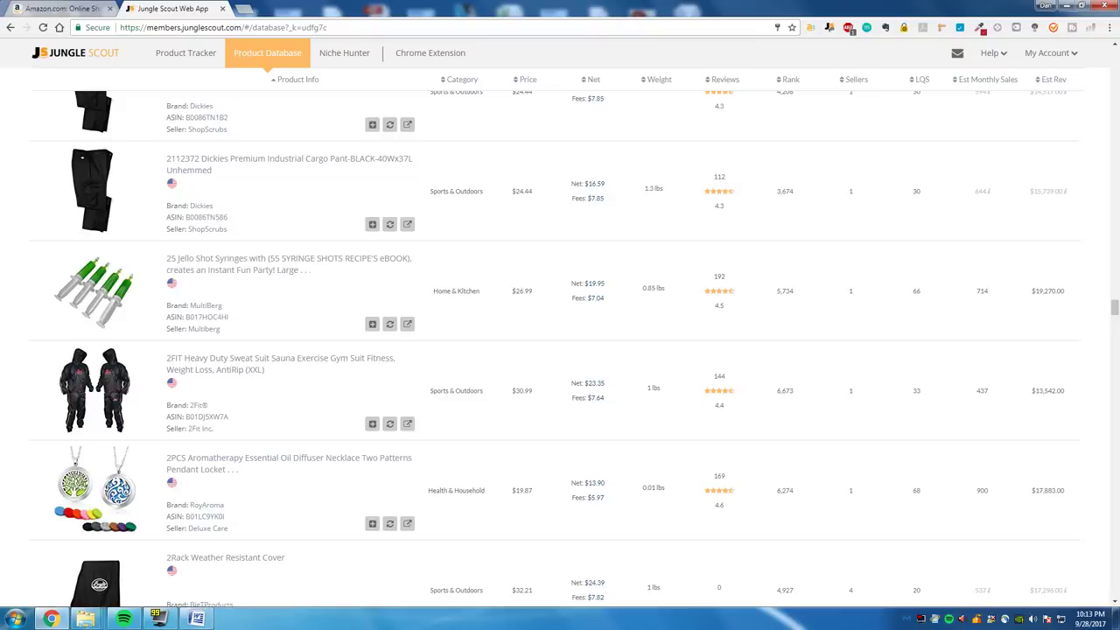
Step: Open trends.google.com in a new tab, and return to the Product Database to read the 25 Jello Shot Syringes title
{"action": "left_click", "coordinate": [244, 9]}
{"action": "type", "text": "trends.google.com"}
{"action": "key", "text": "Return"}
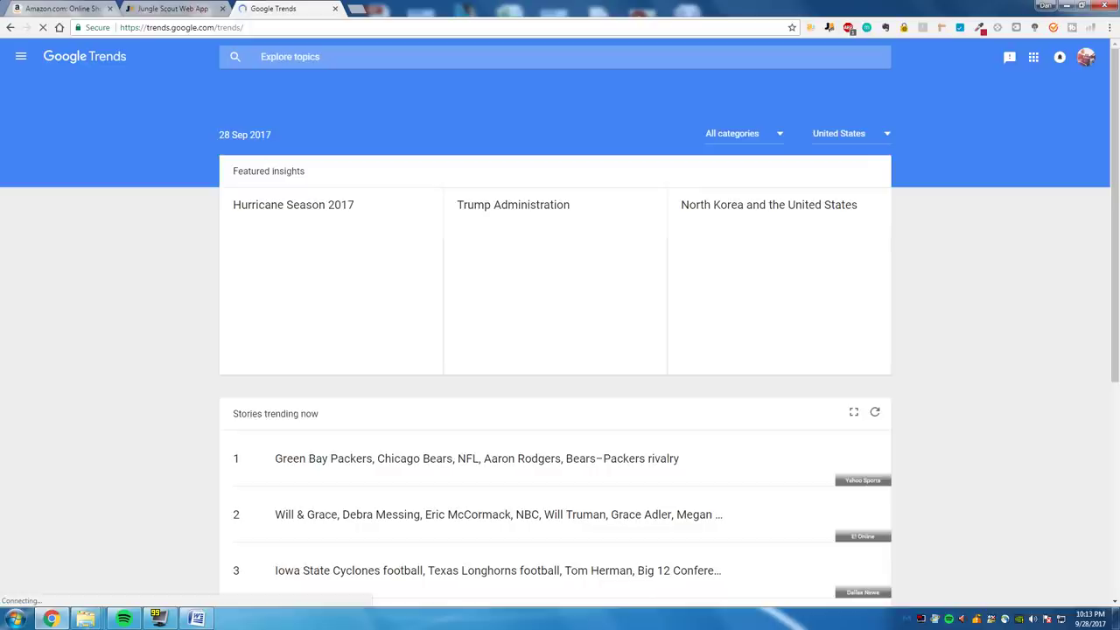
{"action": "left_click", "coordinate": [200, 8]}
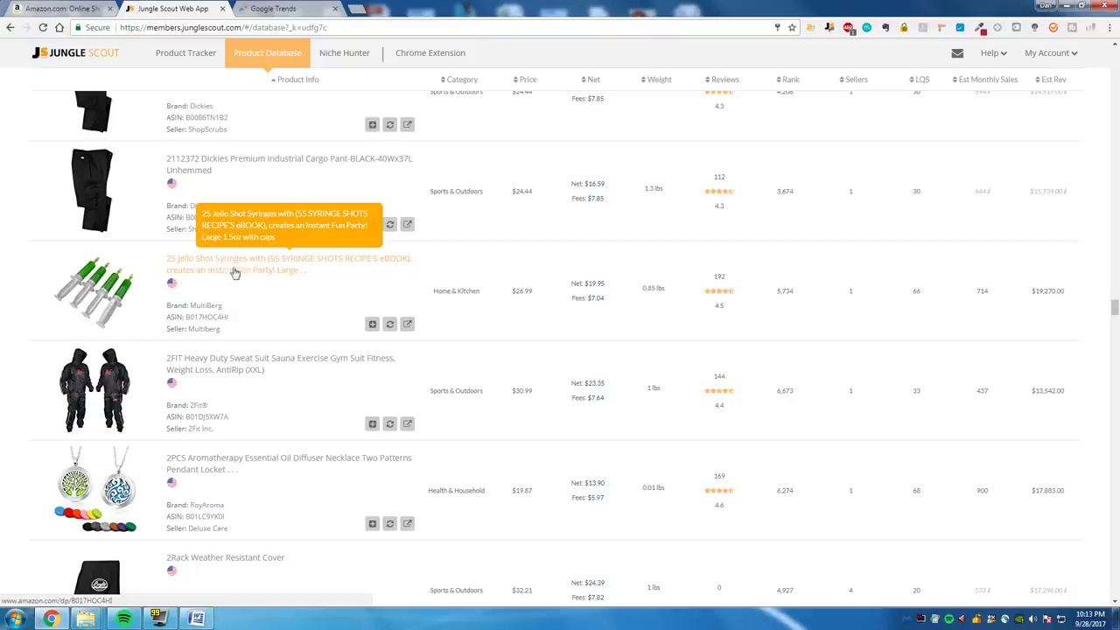
Step: Switch to Google Trends and look up search interest for "jello shot syringe"
{"action": "key", "text": "ctrl+Tab"}
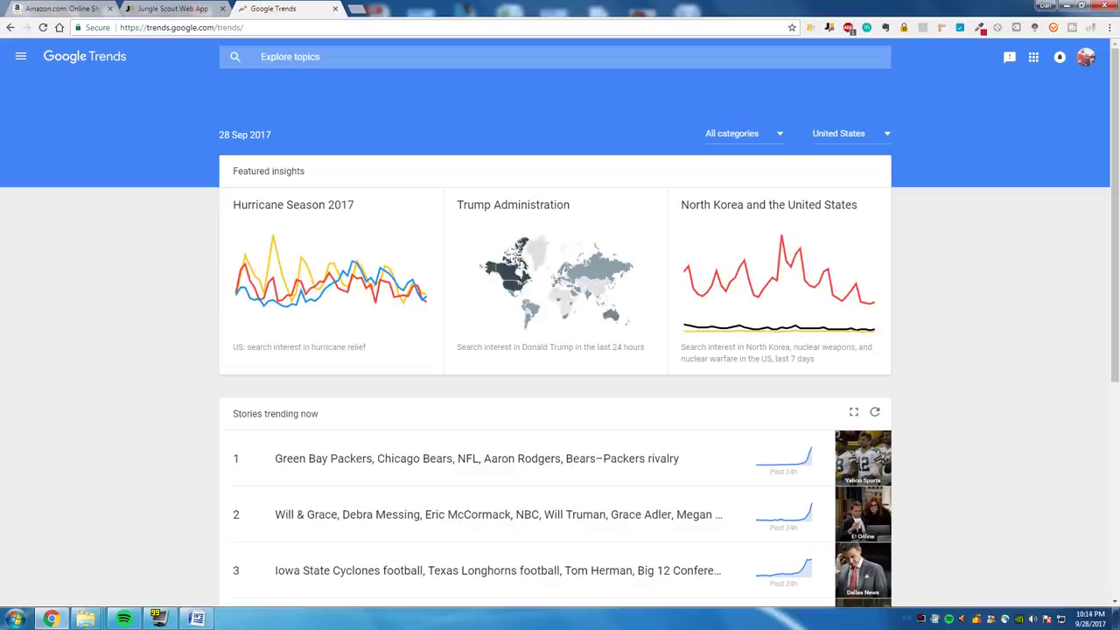
{"action": "left_click", "coordinate": [318, 57]}
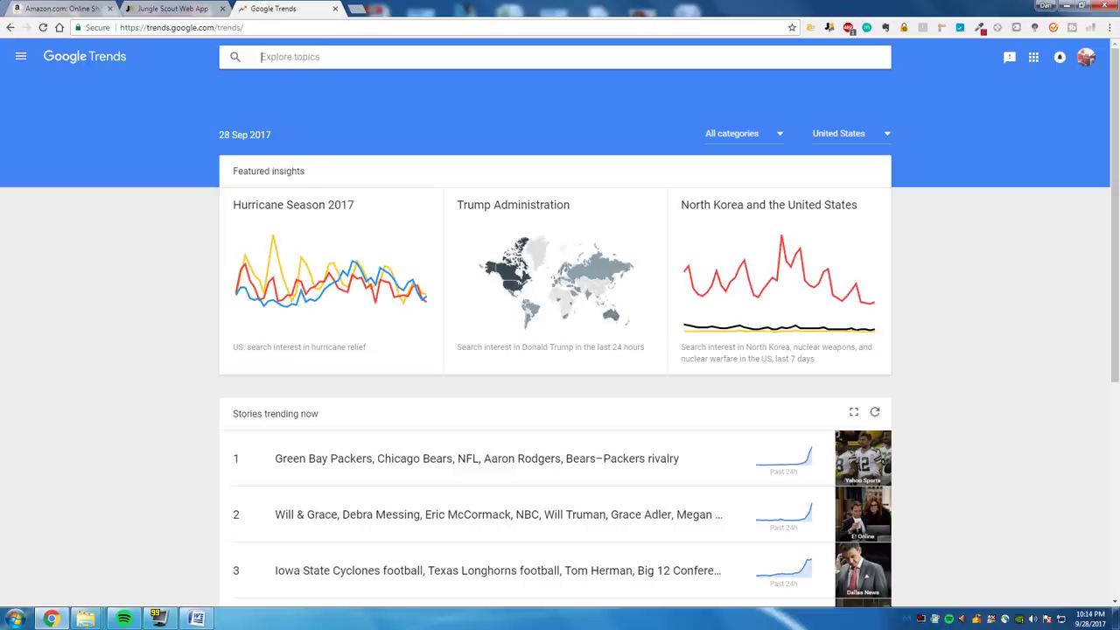
{"action": "type", "text": "jello shot syringe"}
{"action": "key", "text": "Return"}
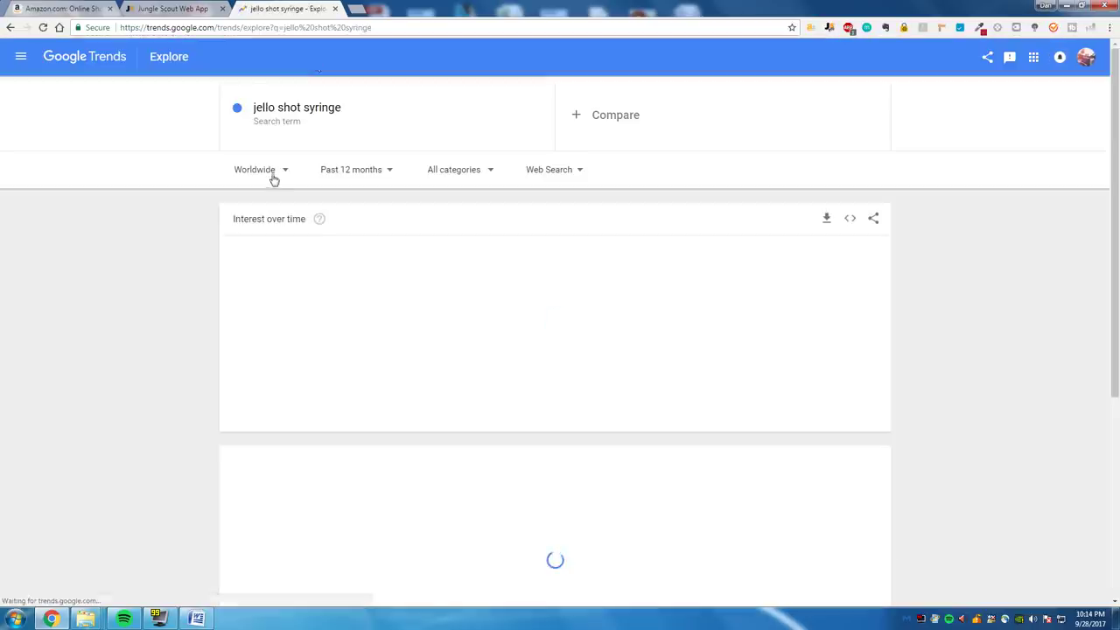
Step: Limit the trend to the United States over the past 5 years, and close Google Trends after examining interest over time
{"action": "left_click", "coordinate": [274, 179]}
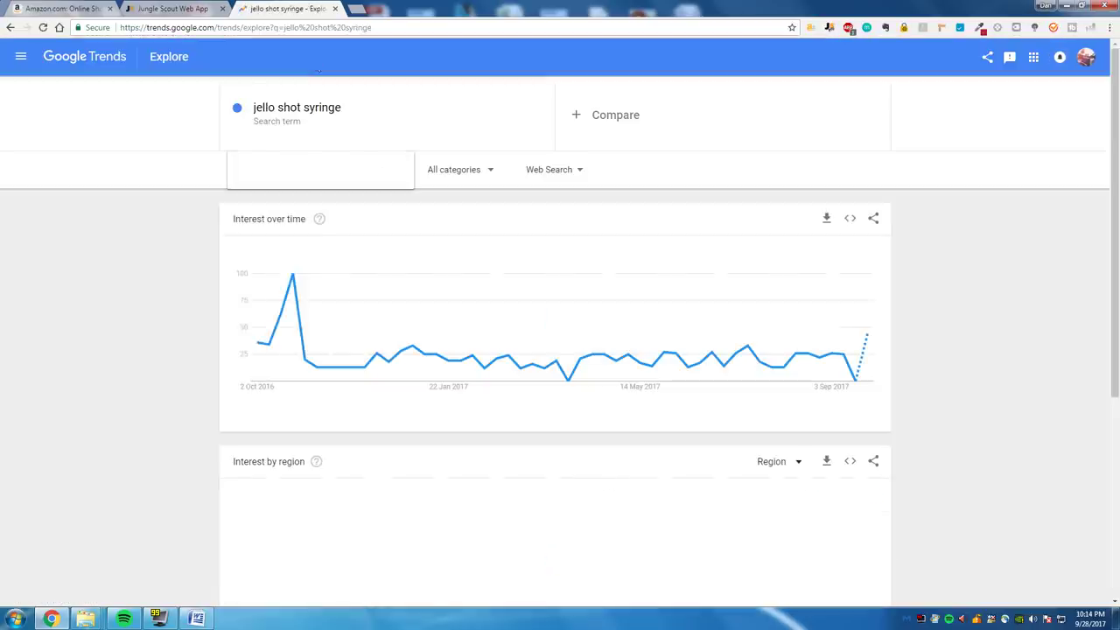
{"action": "type", "text": "united"}
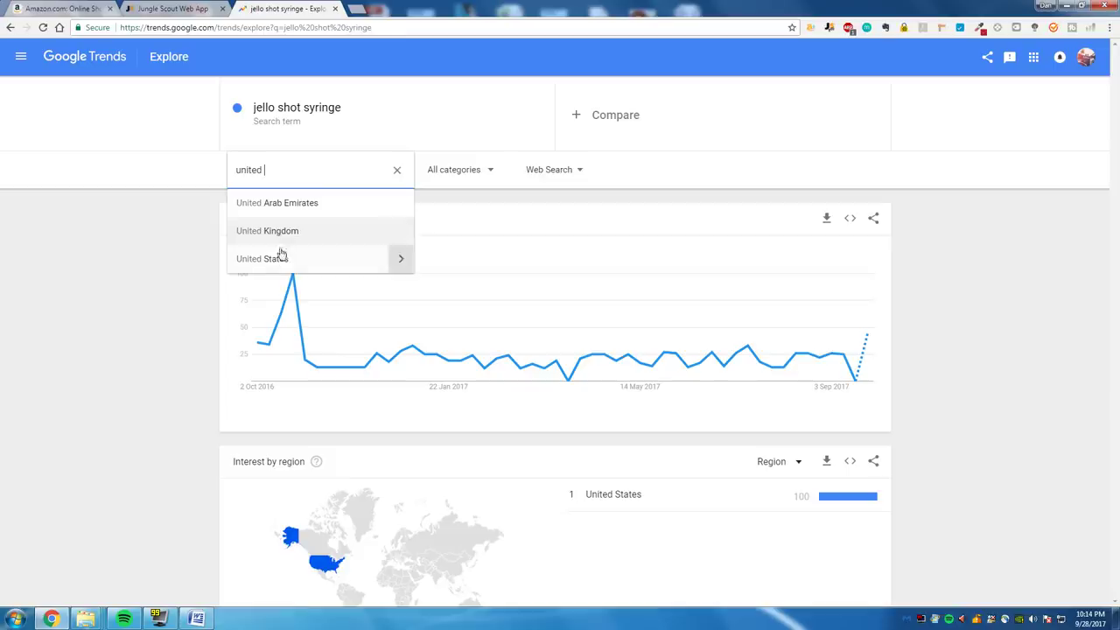
{"action": "left_click", "coordinate": [288, 255]}
{"action": "left_click", "coordinate": [390, 172]}
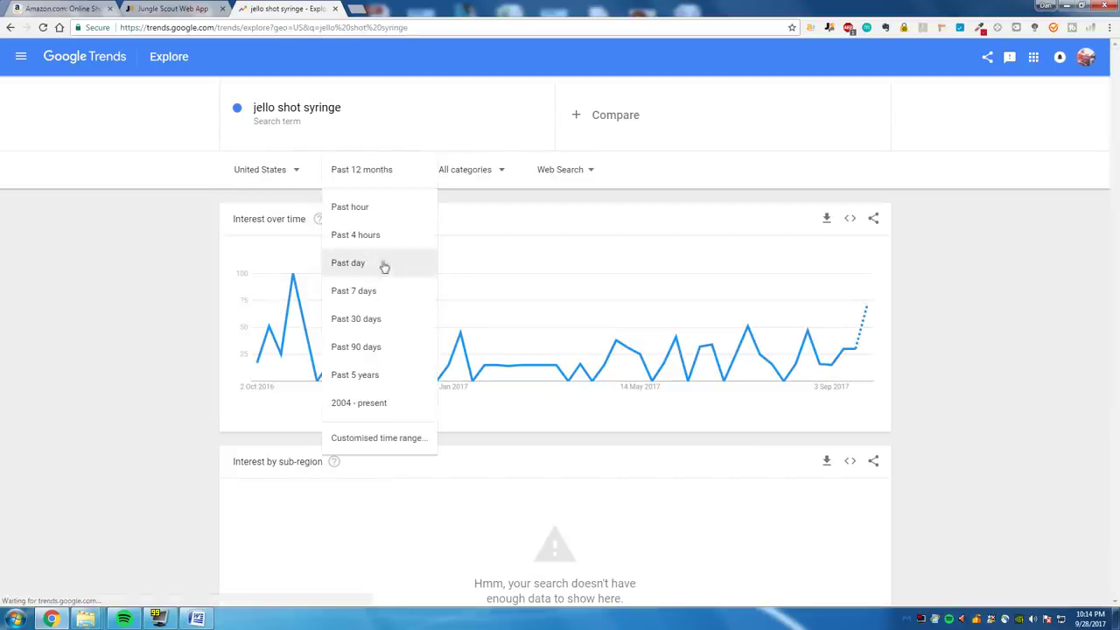
{"action": "left_click", "coordinate": [382, 370]}
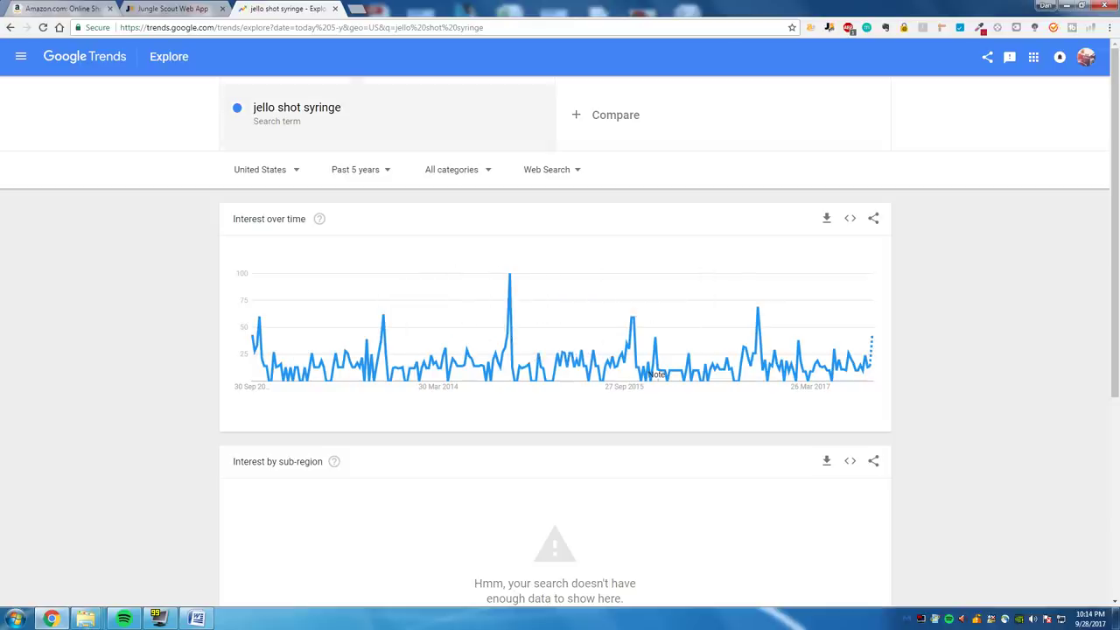
{"action": "left_click", "coordinate": [334, 8]}
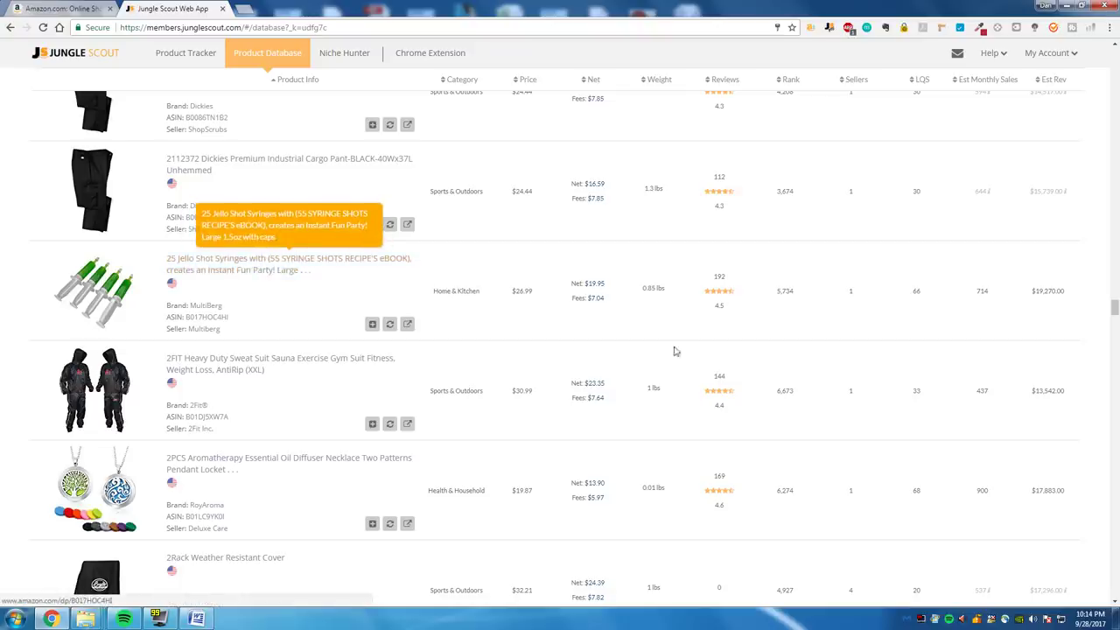
Step: Browse further through the Product Database results, comparing the price, reviews, rank and estimated sales of other candidate products
{"action": "mouse_move", "coordinate": [1074, 581]}
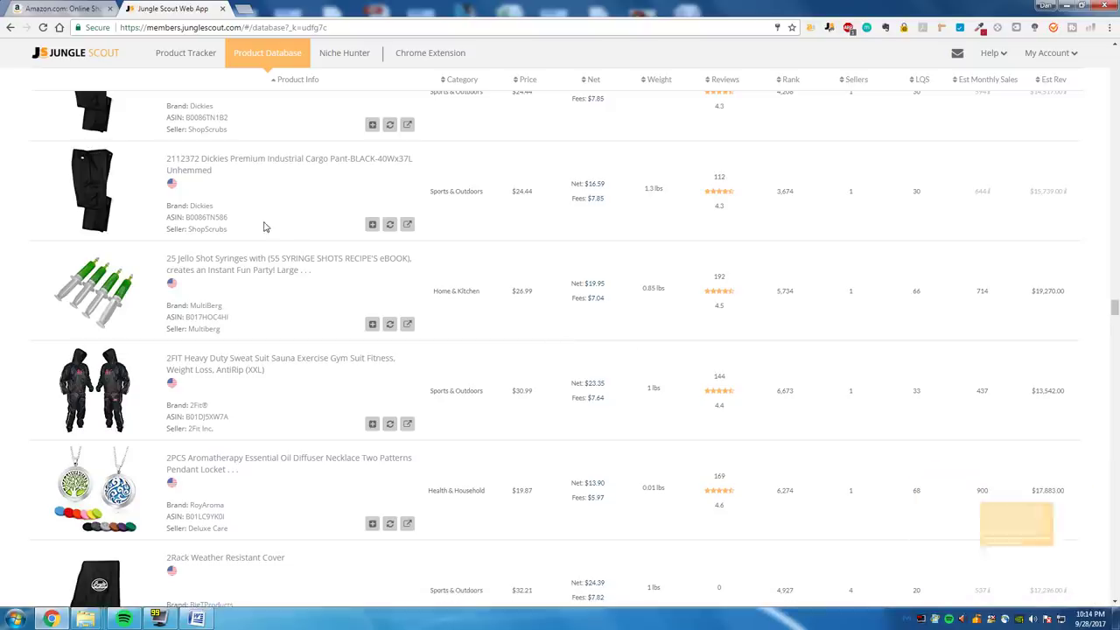
{"action": "scroll", "coordinate": [270, 256], "scroll_direction": "down", "scroll_amount": 5}
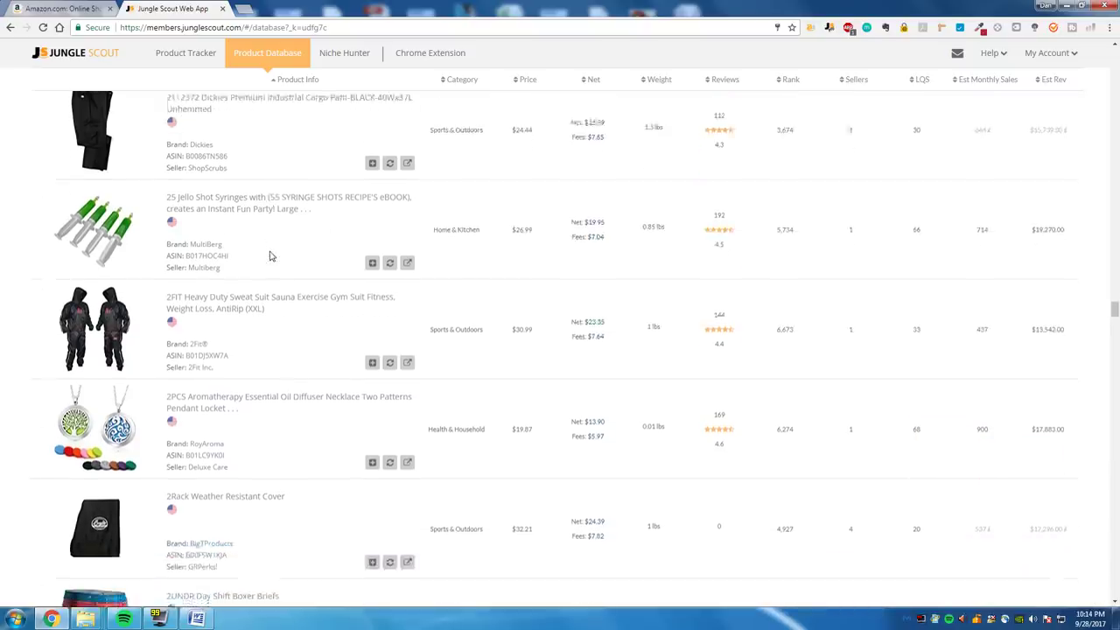
{"action": "scroll", "coordinate": [270, 255], "scroll_direction": "up", "scroll_amount": 3}
{"action": "scroll", "coordinate": [270, 256], "scroll_direction": "down", "scroll_amount": 1}
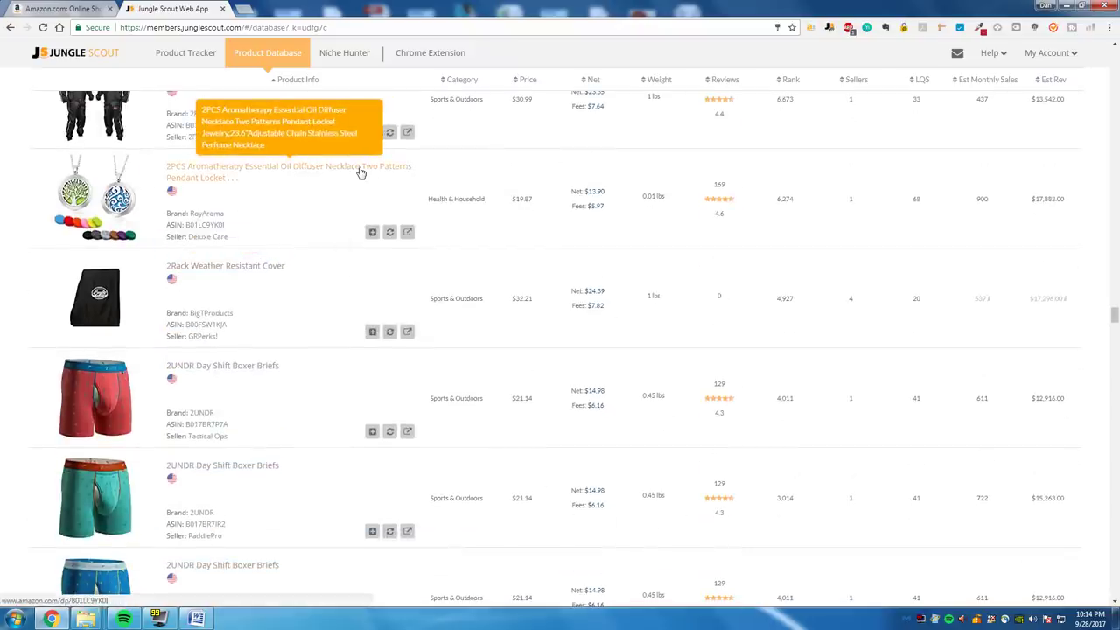
{"action": "scroll", "coordinate": [359, 171], "scroll_direction": "down", "scroll_amount": 10}
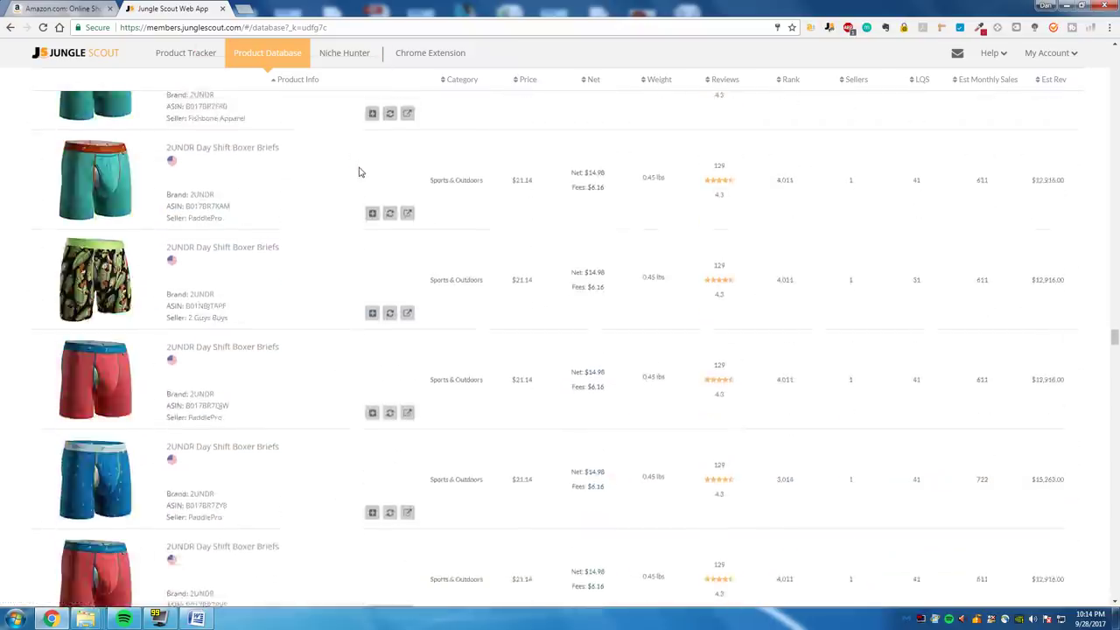
{"action": "scroll", "coordinate": [358, 171], "scroll_direction": "down", "scroll_amount": 15}
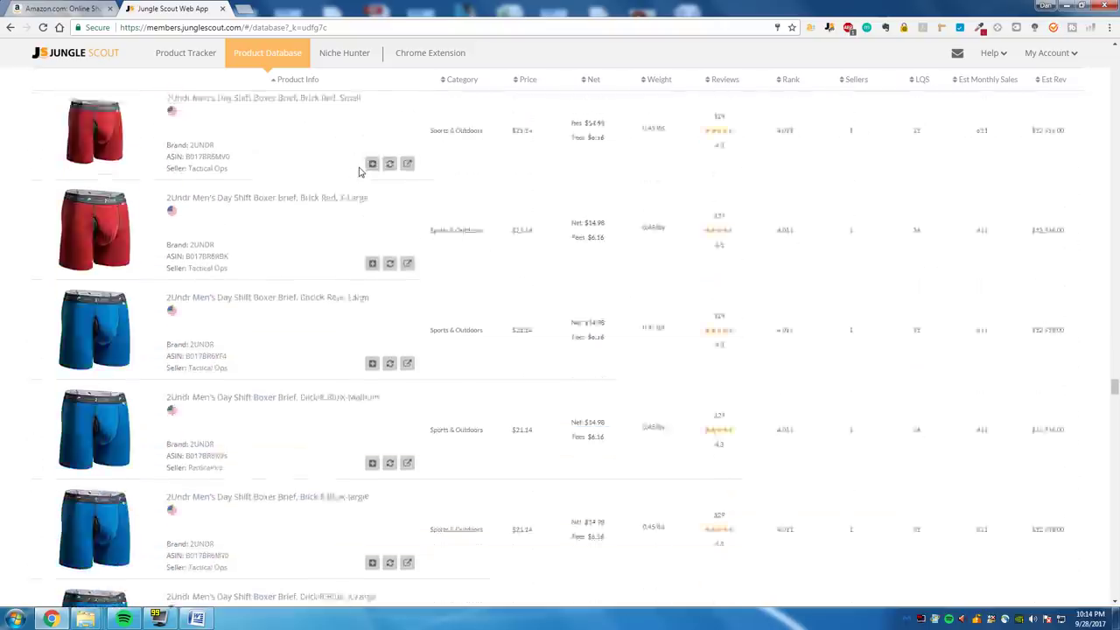
{"action": "scroll", "coordinate": [361, 172], "scroll_direction": "down", "scroll_amount": 15}
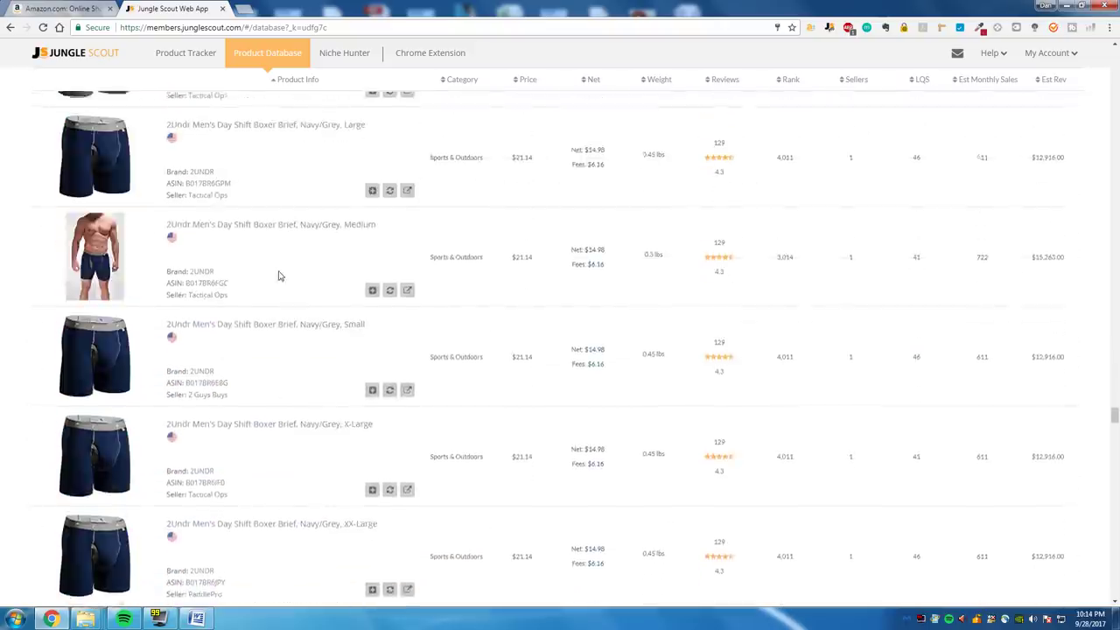
{"action": "scroll", "coordinate": [249, 409], "scroll_direction": "down", "scroll_amount": 9}
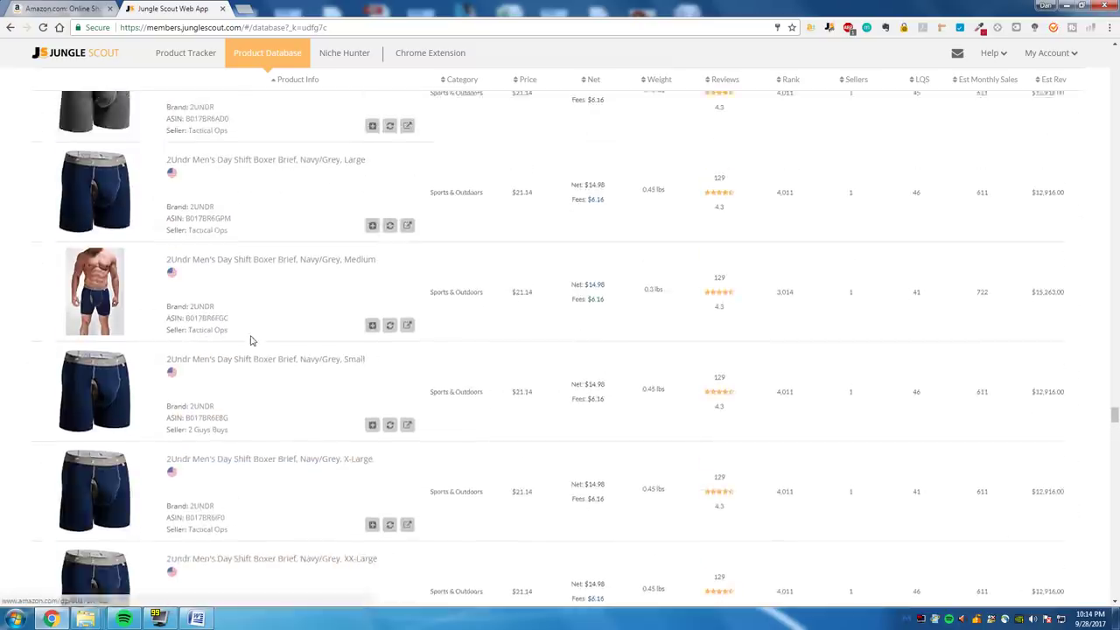
{"action": "scroll", "coordinate": [241, 351], "scroll_direction": "down", "scroll_amount": 15}
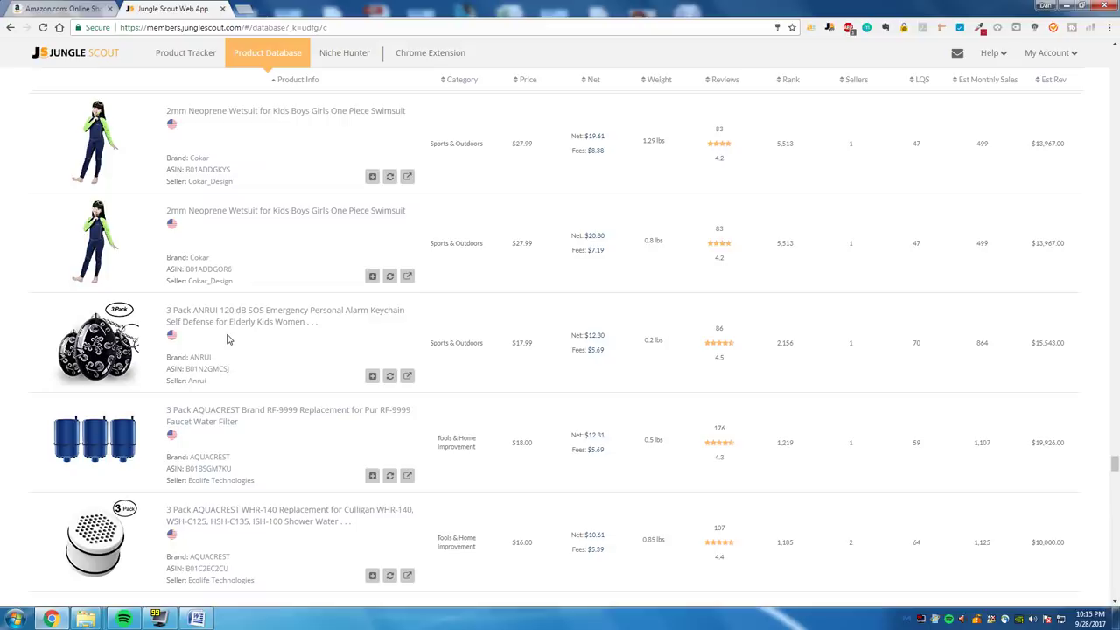
{"action": "scroll", "coordinate": [288, 328], "scroll_direction": "down", "scroll_amount": 6}
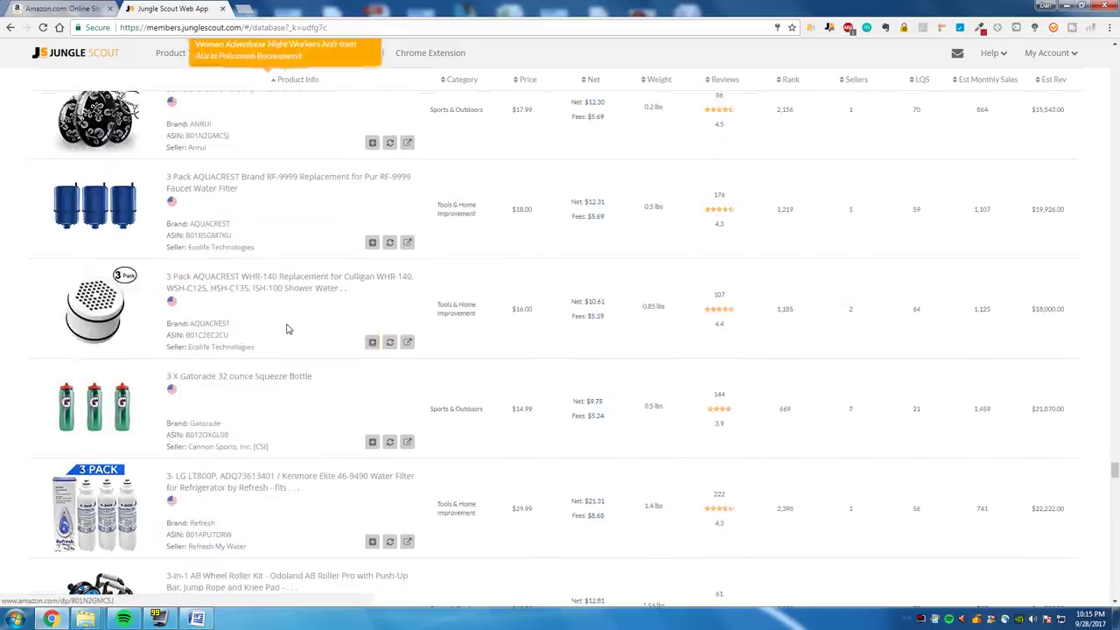
{"action": "scroll", "coordinate": [288, 329], "scroll_direction": "down", "scroll_amount": 10}
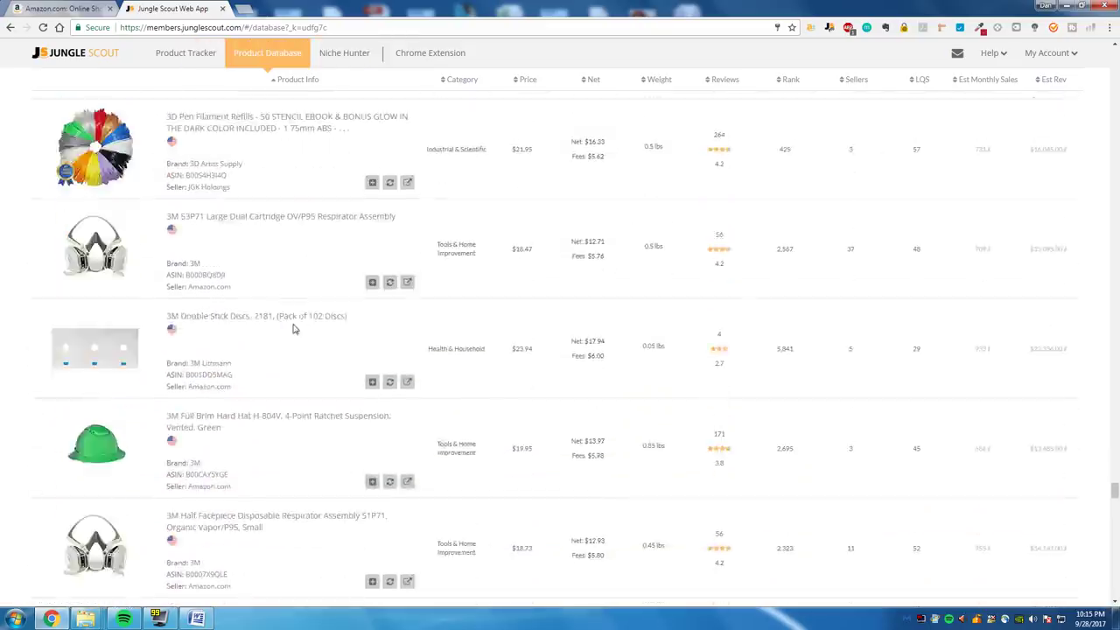
{"action": "scroll", "coordinate": [294, 330], "scroll_direction": "down", "scroll_amount": 15}
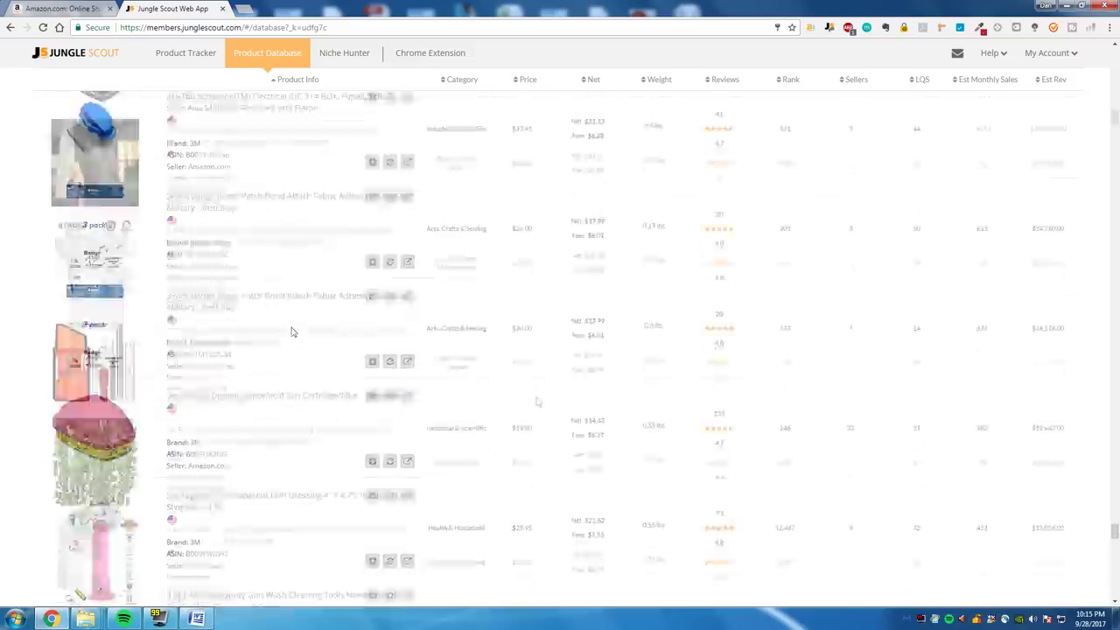
{"action": "scroll", "coordinate": [539, 402], "scroll_direction": "down", "scroll_amount": 4}
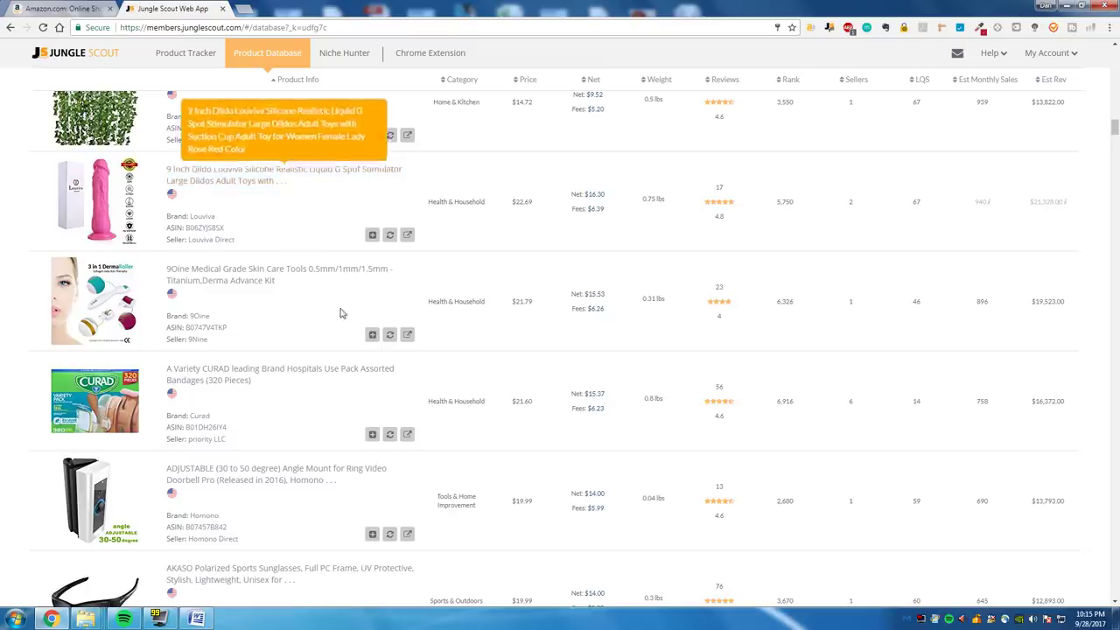
{"action": "scroll", "coordinate": [320, 297], "scroll_direction": "down", "scroll_amount": 3}
{"action": "scroll", "coordinate": [310, 304], "scroll_direction": "up", "scroll_amount": 1}
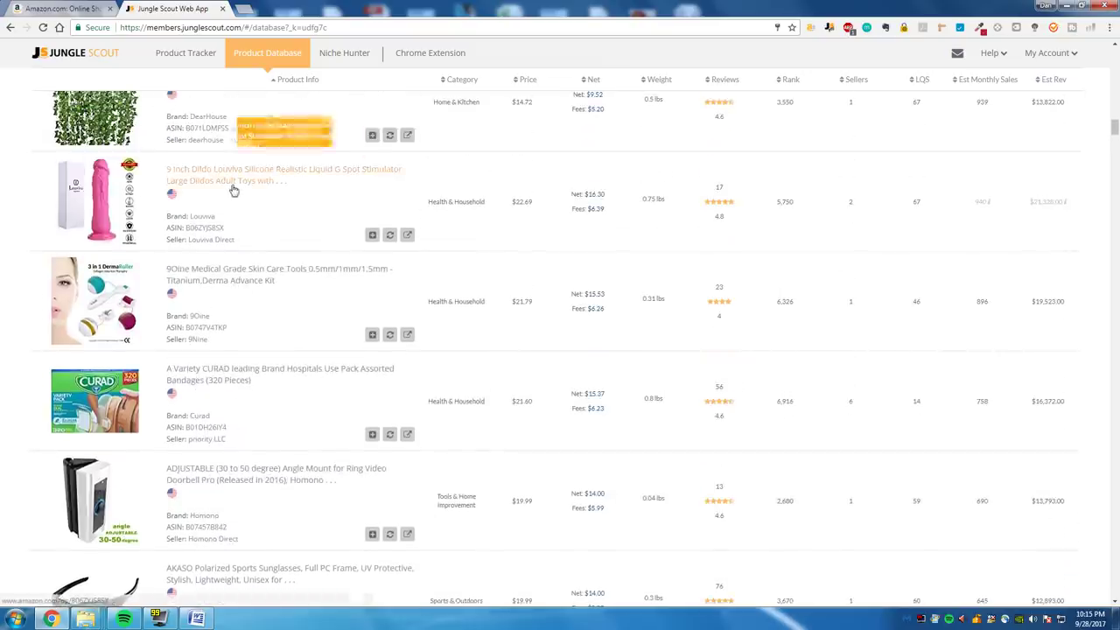
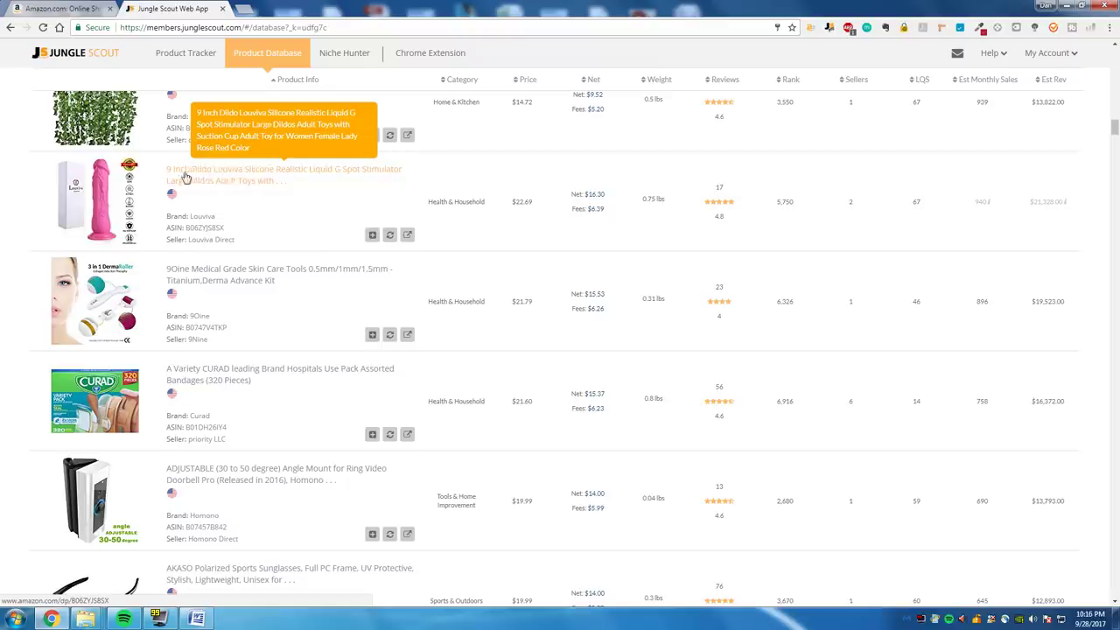
Step: Browse the Product Database results for product ideas, comparing price, net, reviews, rank and estimated monthly sales
{"action": "scroll", "coordinate": [173, 277], "scroll_direction": "down", "scroll_amount": 1}
{"action": "scroll", "coordinate": [245, 254], "scroll_direction": "up", "scroll_amount": 2}
{"action": "scroll", "coordinate": [273, 249], "scroll_direction": "down", "scroll_amount": 7}
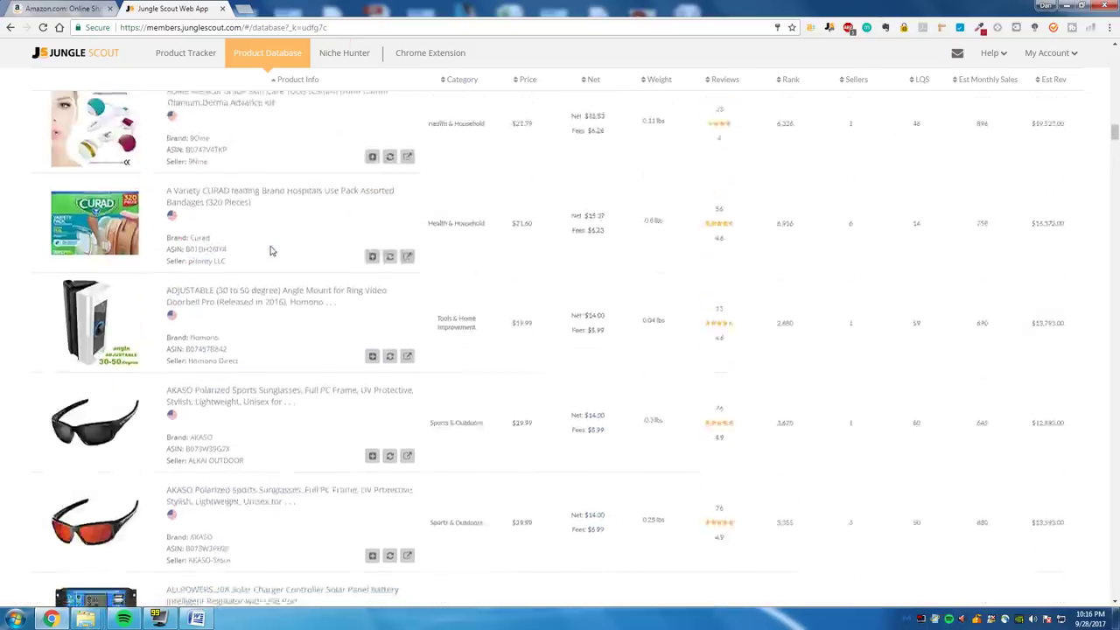
{"action": "scroll", "coordinate": [263, 244], "scroll_direction": "up", "scroll_amount": 8}
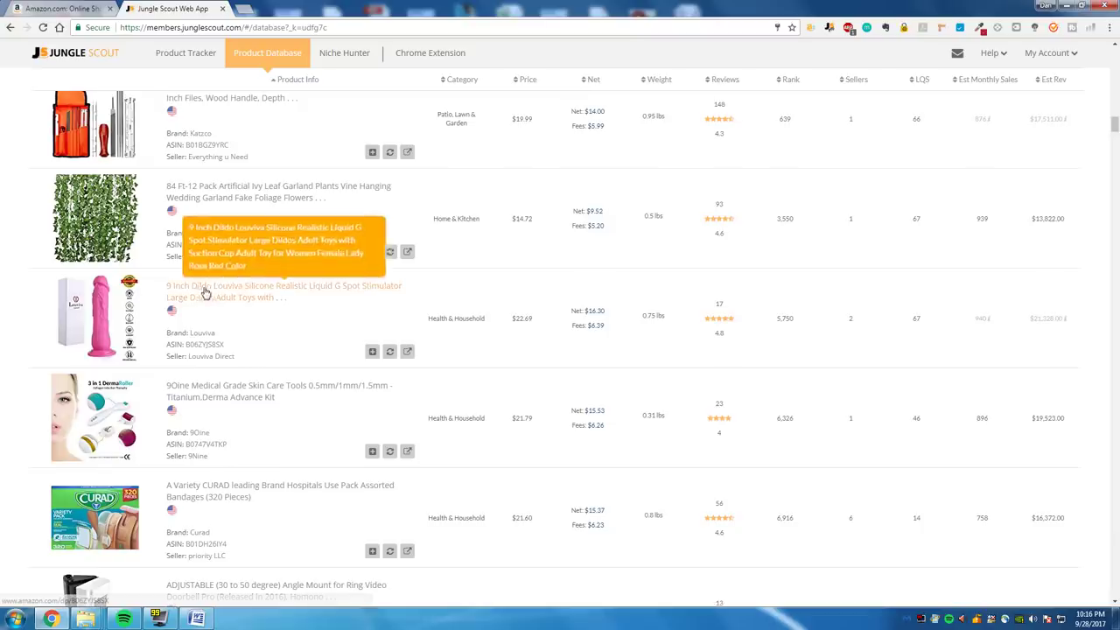
{"action": "scroll", "coordinate": [206, 263], "scroll_direction": "down", "scroll_amount": 1}
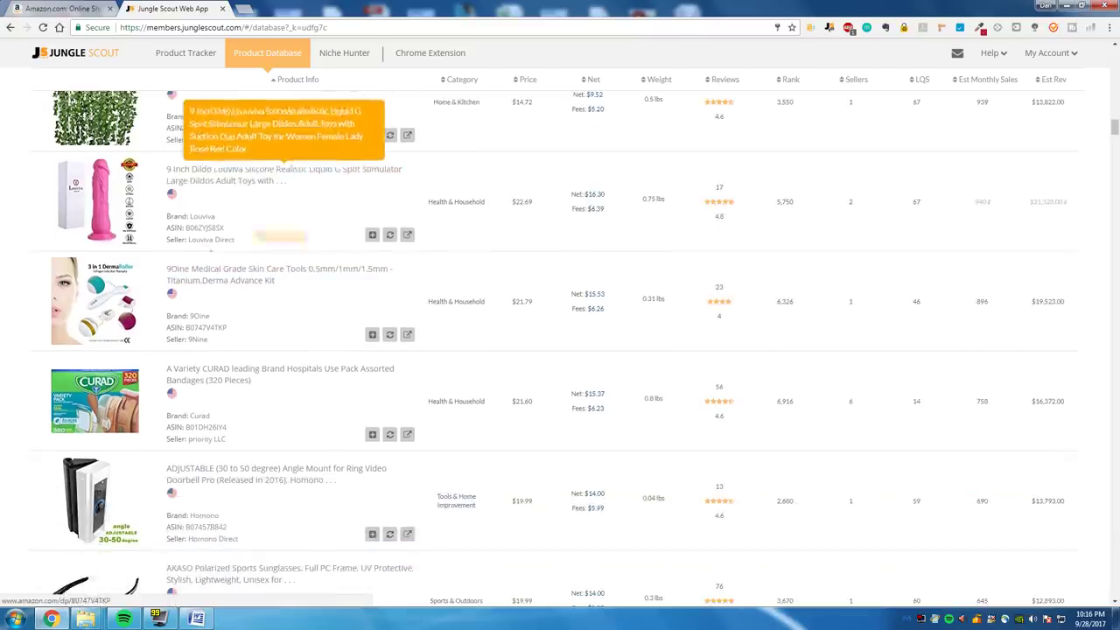
{"action": "scroll", "coordinate": [273, 226], "scroll_direction": "down", "scroll_amount": 3}
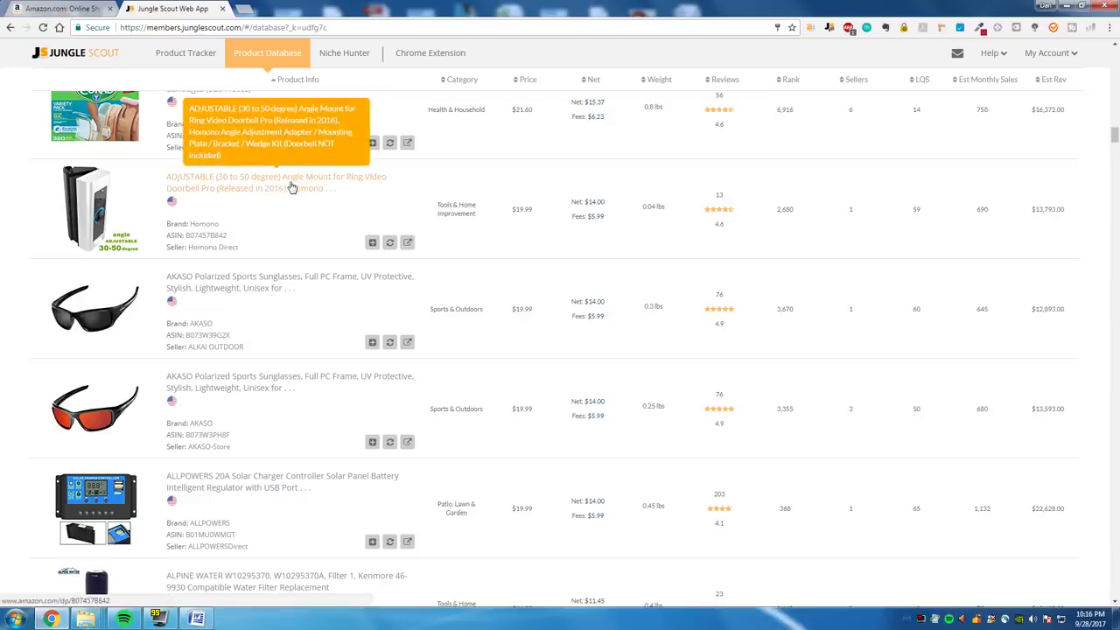
{"action": "scroll", "coordinate": [292, 186], "scroll_direction": "down", "scroll_amount": 12}
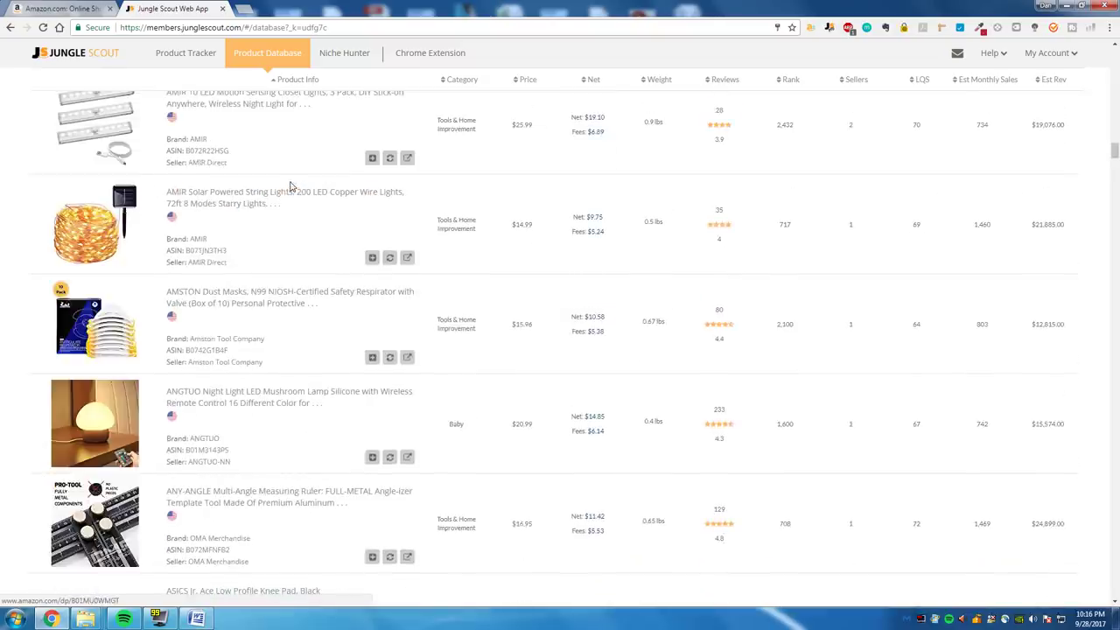
{"action": "scroll", "coordinate": [292, 186], "scroll_direction": "down", "scroll_amount": 15}
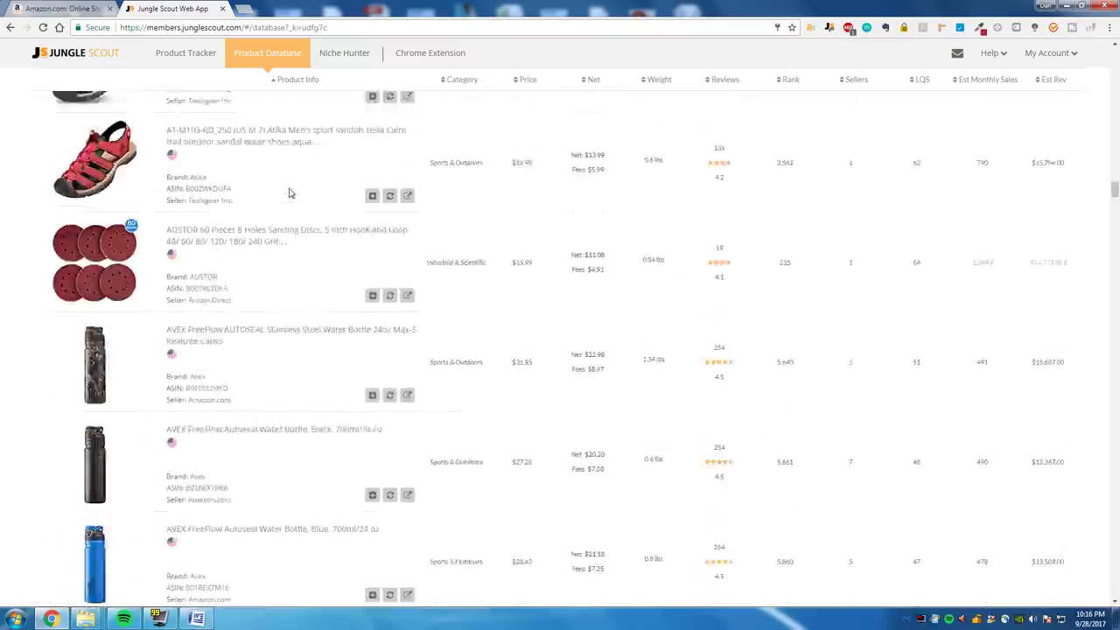
{"action": "scroll", "coordinate": [292, 193], "scroll_direction": "down", "scroll_amount": 15}
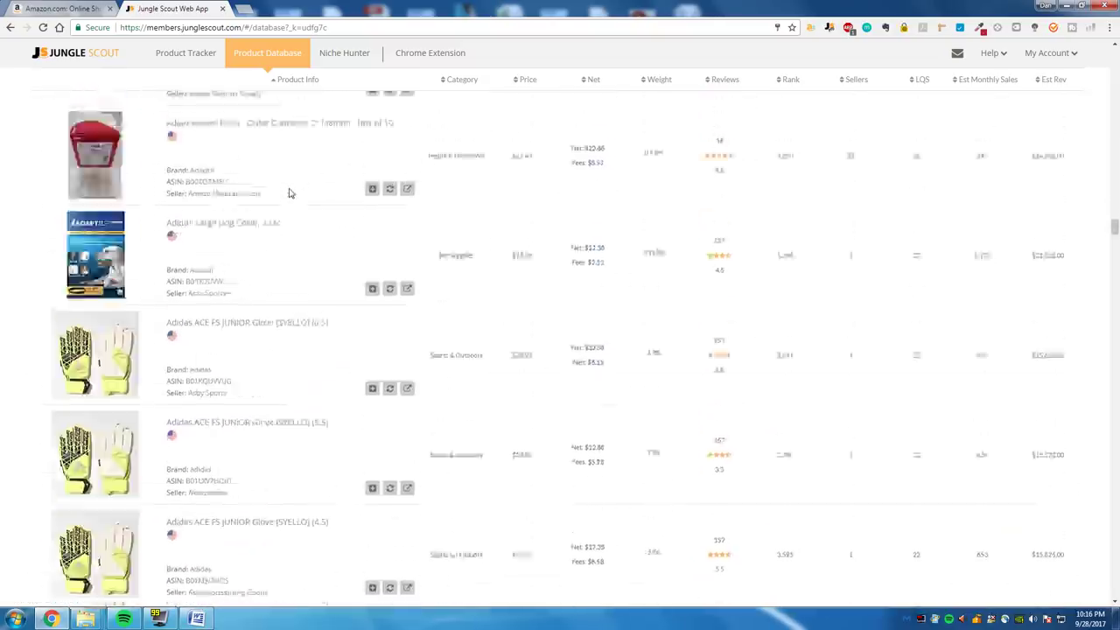
{"action": "scroll", "coordinate": [292, 192], "scroll_direction": "down", "scroll_amount": 4}
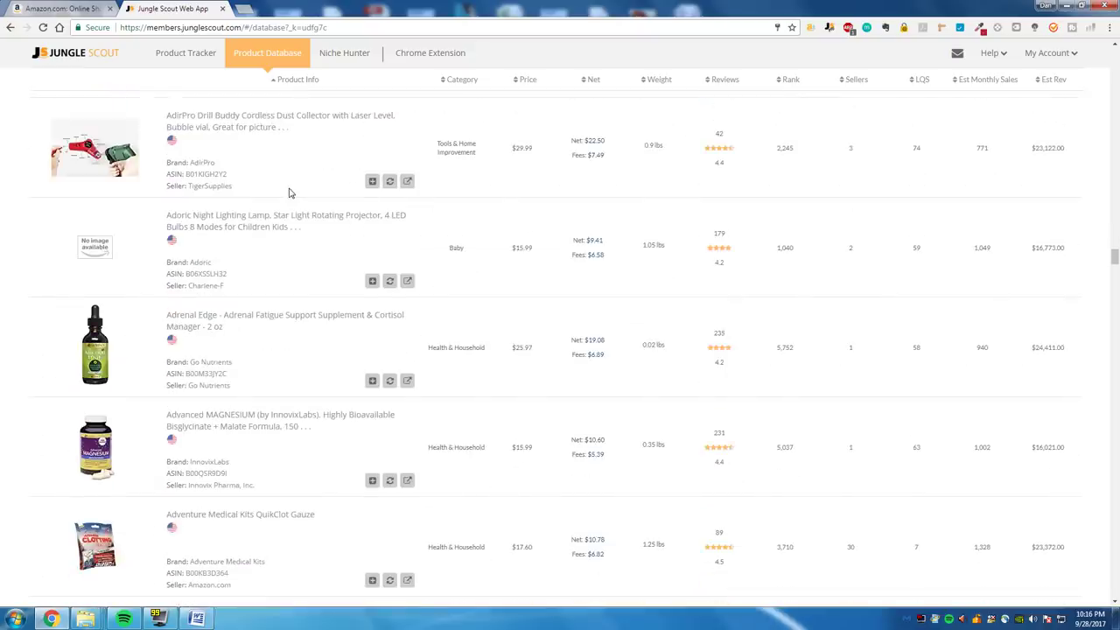
{"action": "scroll", "coordinate": [292, 193], "scroll_direction": "down", "scroll_amount": 1}
{"action": "scroll", "coordinate": [291, 193], "scroll_direction": "up", "scroll_amount": 3}
{"action": "scroll", "coordinate": [291, 193], "scroll_direction": "down", "scroll_amount": 1}
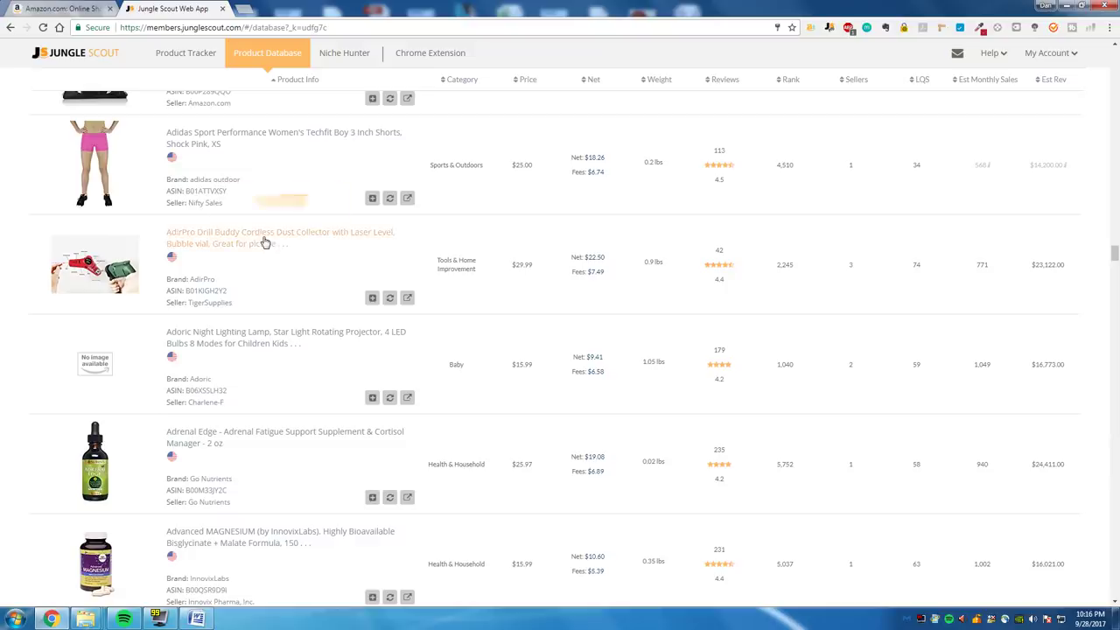
{"action": "scroll", "coordinate": [262, 232], "scroll_direction": "down", "scroll_amount": 7}
{"action": "scroll", "coordinate": [259, 222], "scroll_direction": "down", "scroll_amount": 17}
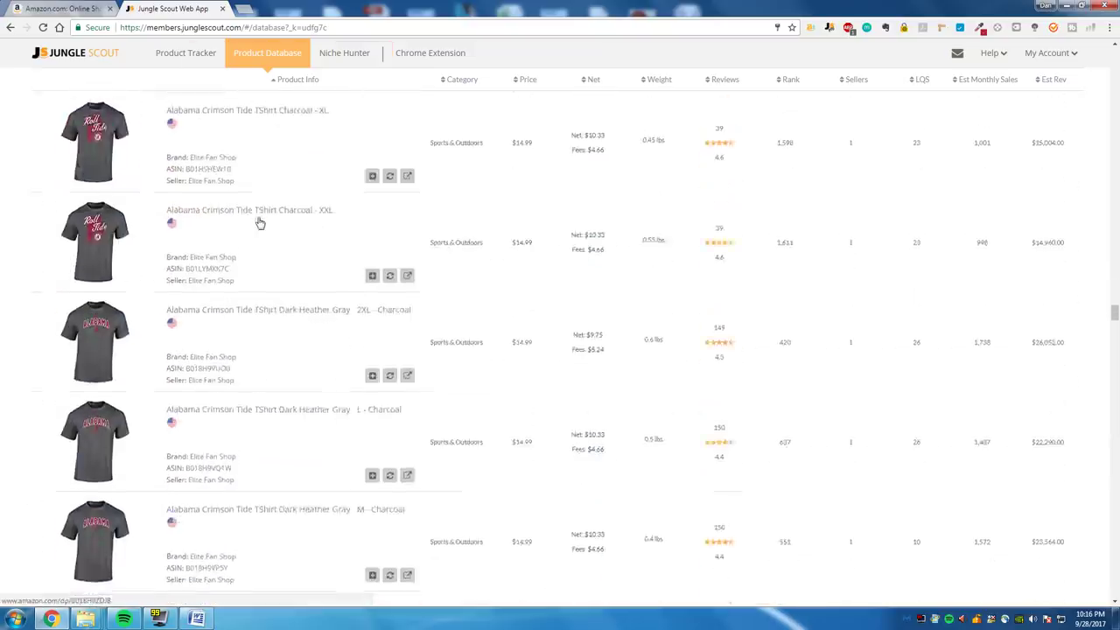
{"action": "scroll", "coordinate": [260, 224], "scroll_direction": "down", "scroll_amount": 12}
{"action": "scroll", "coordinate": [257, 225], "scroll_direction": "up", "scroll_amount": 5}
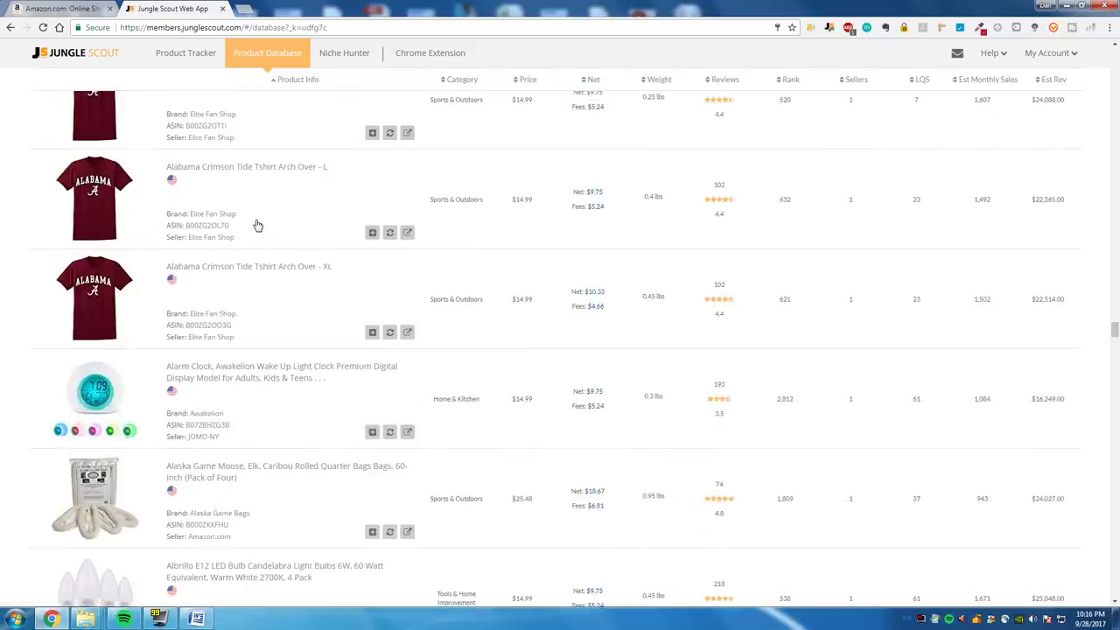
{"action": "scroll", "coordinate": [258, 225], "scroll_direction": "down", "scroll_amount": 4}
{"action": "scroll", "coordinate": [256, 225], "scroll_direction": "up", "scroll_amount": 2}
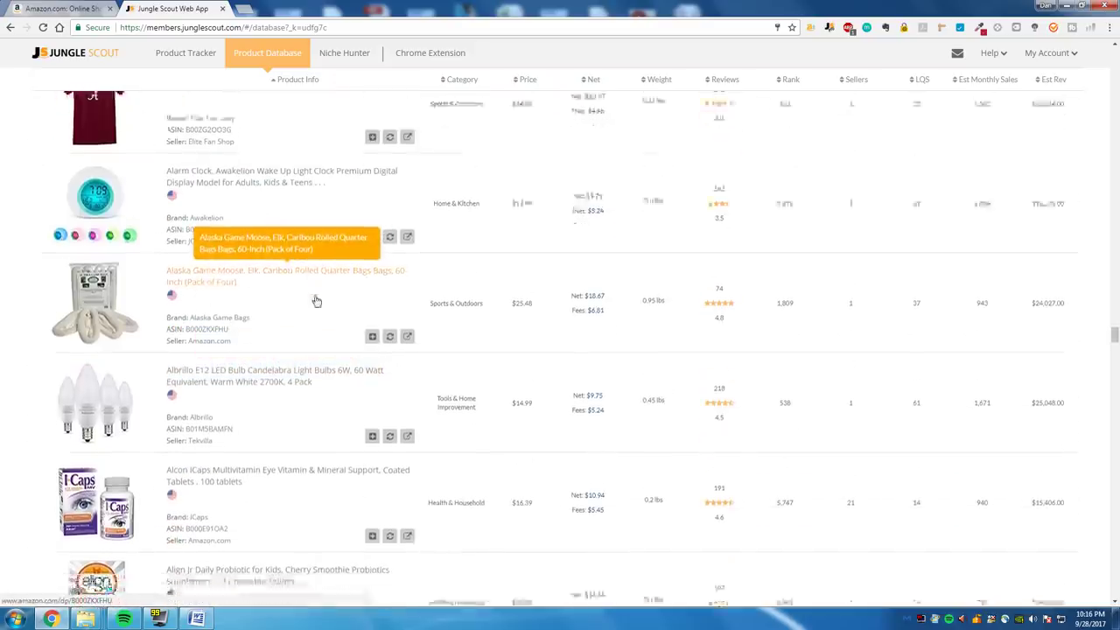
{"action": "scroll", "coordinate": [311, 262], "scroll_direction": "down", "scroll_amount": 8}
{"action": "scroll", "coordinate": [307, 256], "scroll_direction": "down", "scroll_amount": 4}
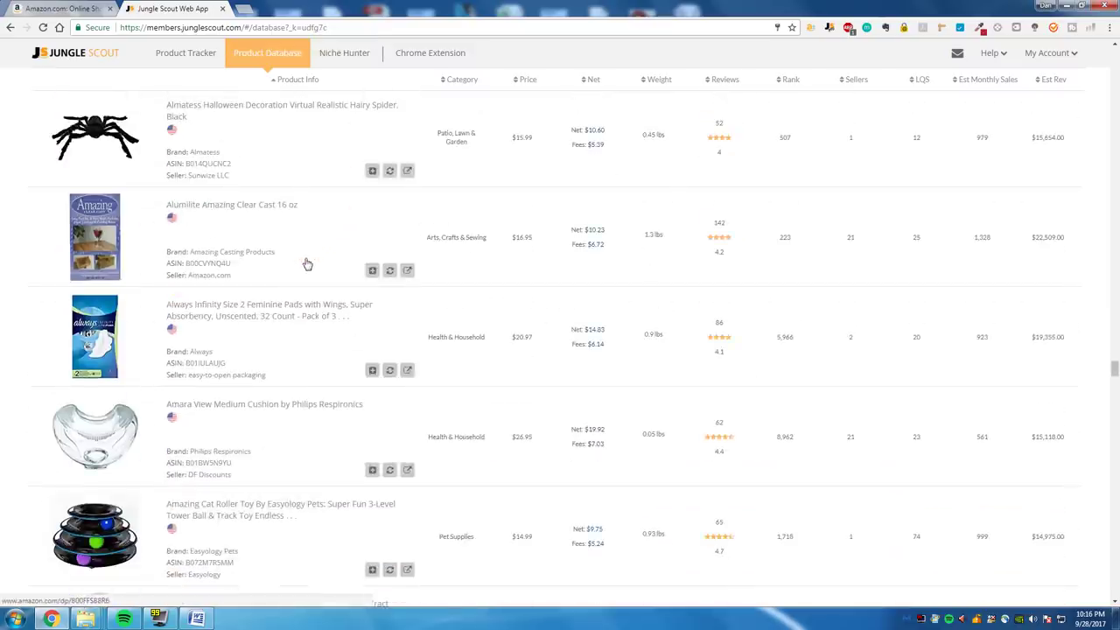
{"action": "scroll", "coordinate": [306, 257], "scroll_direction": "down", "scroll_amount": 6}
{"action": "scroll", "coordinate": [306, 259], "scroll_direction": "down", "scroll_amount": 8}
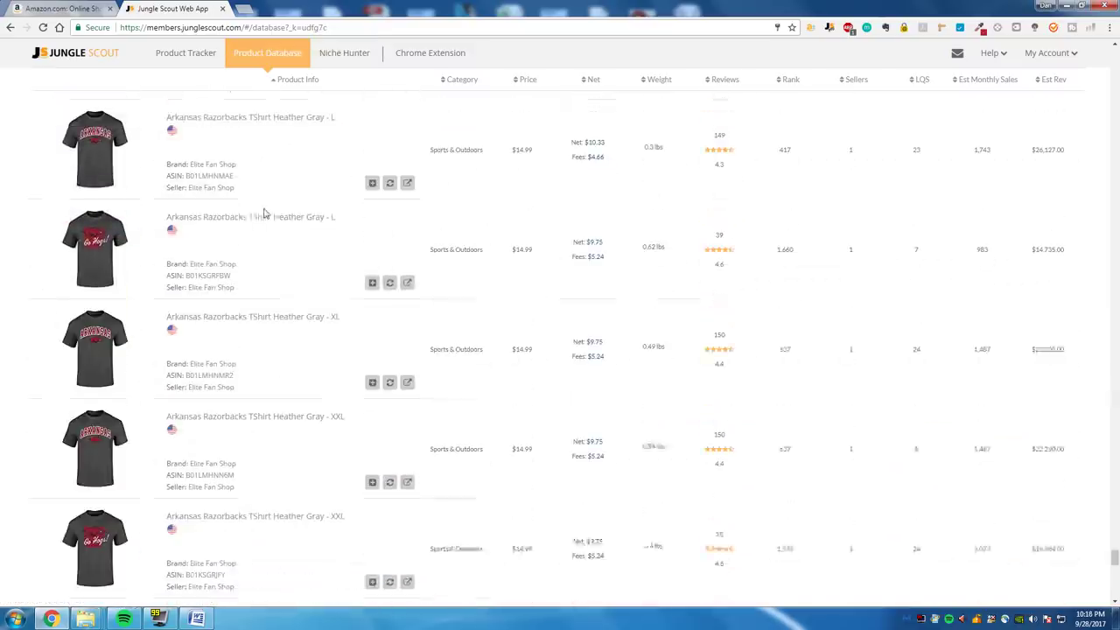
{"action": "scroll", "coordinate": [211, 258], "scroll_direction": "down", "scroll_amount": 2}
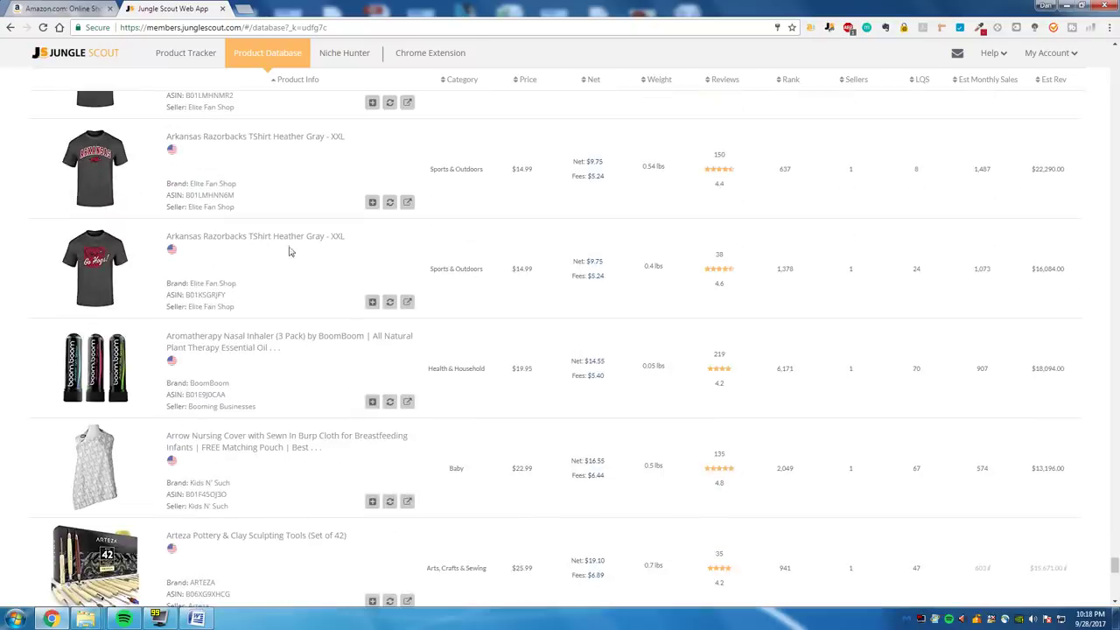
{"action": "scroll", "coordinate": [302, 381], "scroll_direction": "down", "scroll_amount": 2}
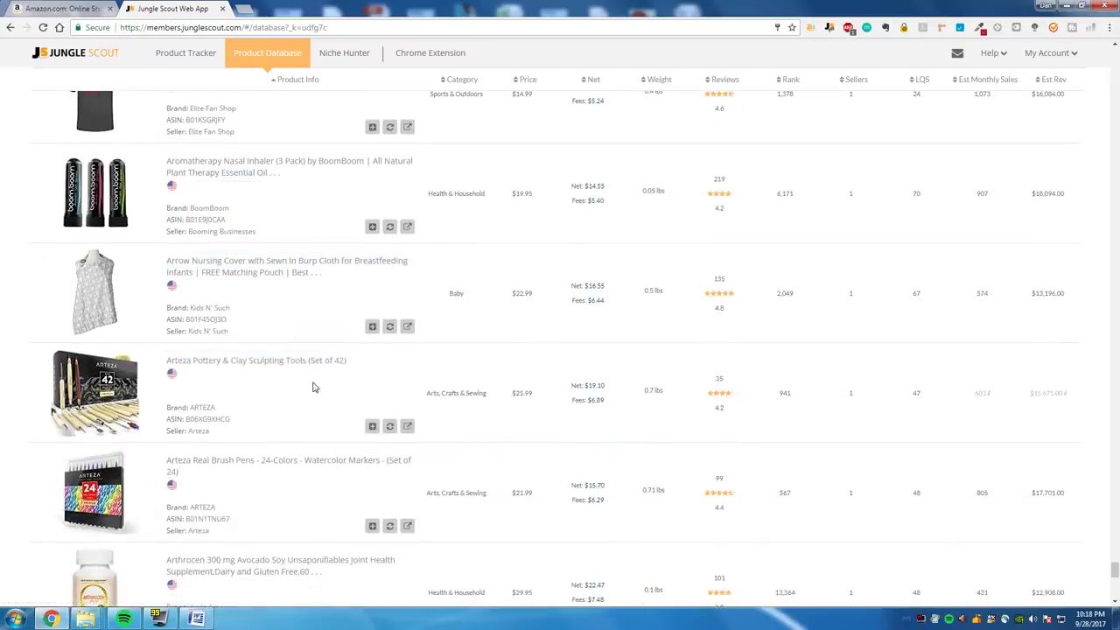
Step: Open the Amazon listing for the Arteza Pottery & Clay Sculpting Tools (Set of 42) in a new tab and view its product photos
{"action": "scroll", "coordinate": [271, 355], "scroll_direction": "down", "scroll_amount": 3}
{"action": "scroll", "coordinate": [275, 359], "scroll_direction": "up", "scroll_amount": 3}
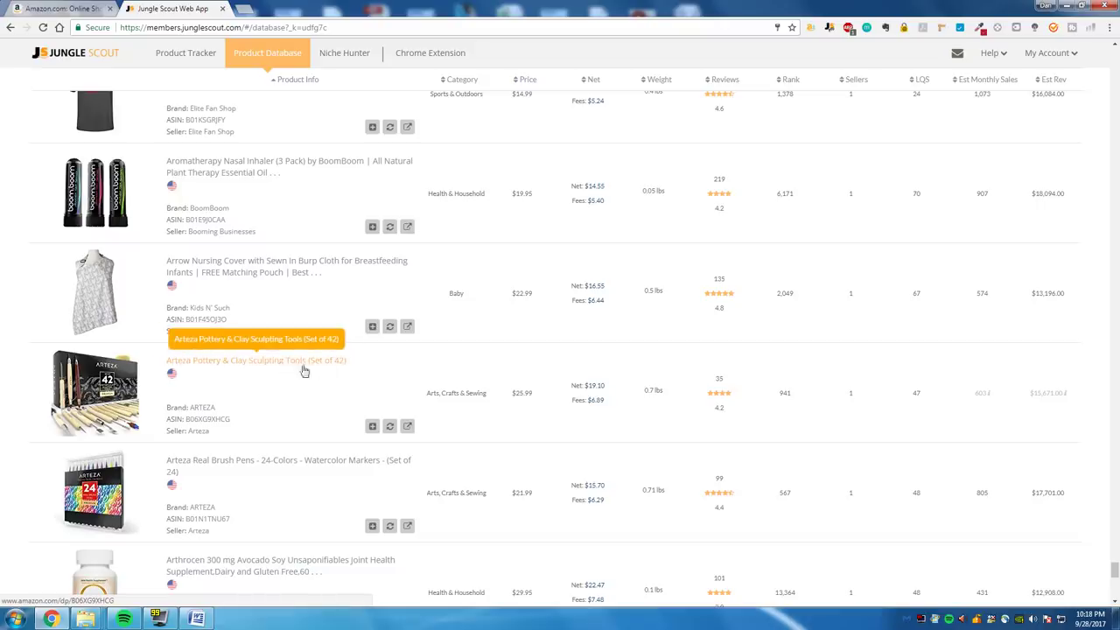
{"action": "right_click", "coordinate": [282, 367]}
{"action": "left_click", "coordinate": [320, 371]}
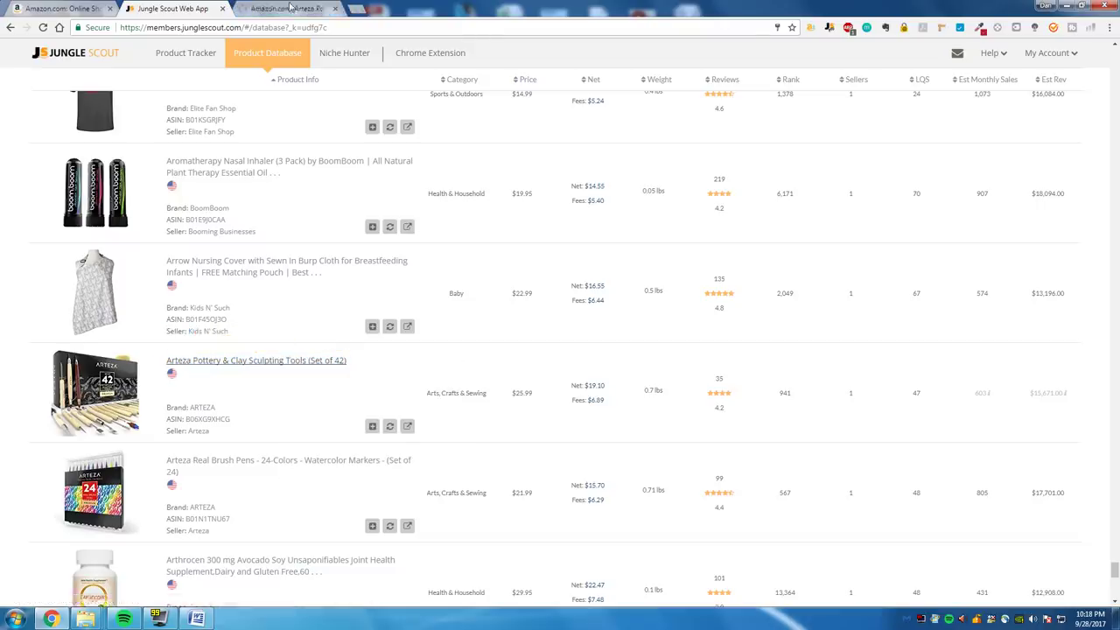
{"action": "left_click", "coordinate": [289, 8]}
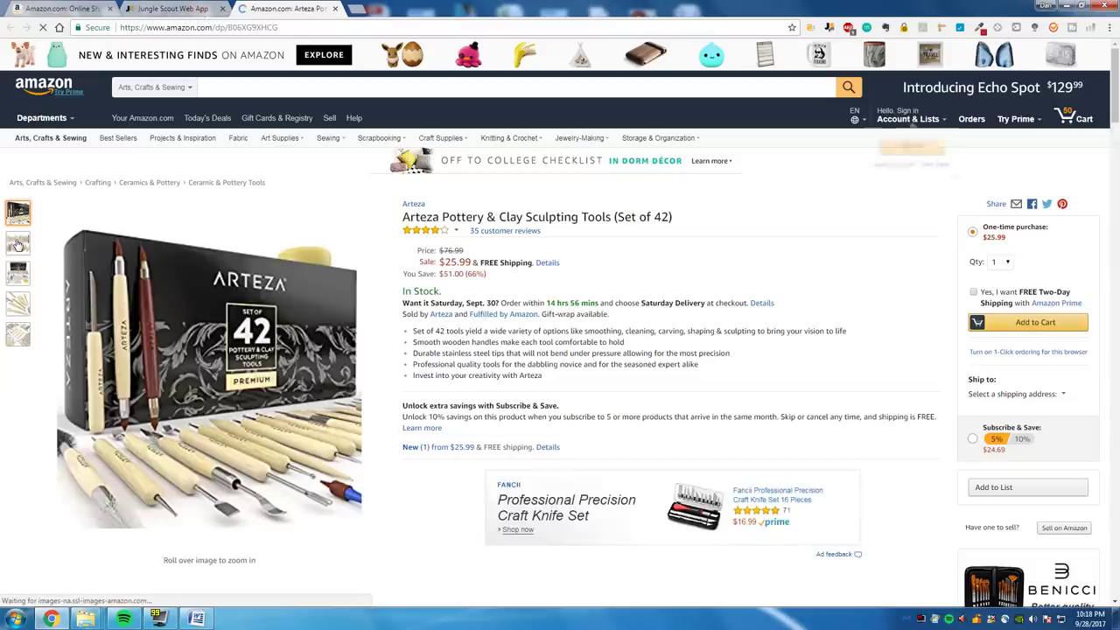
{"action": "mouse_move", "coordinate": [21, 277]}
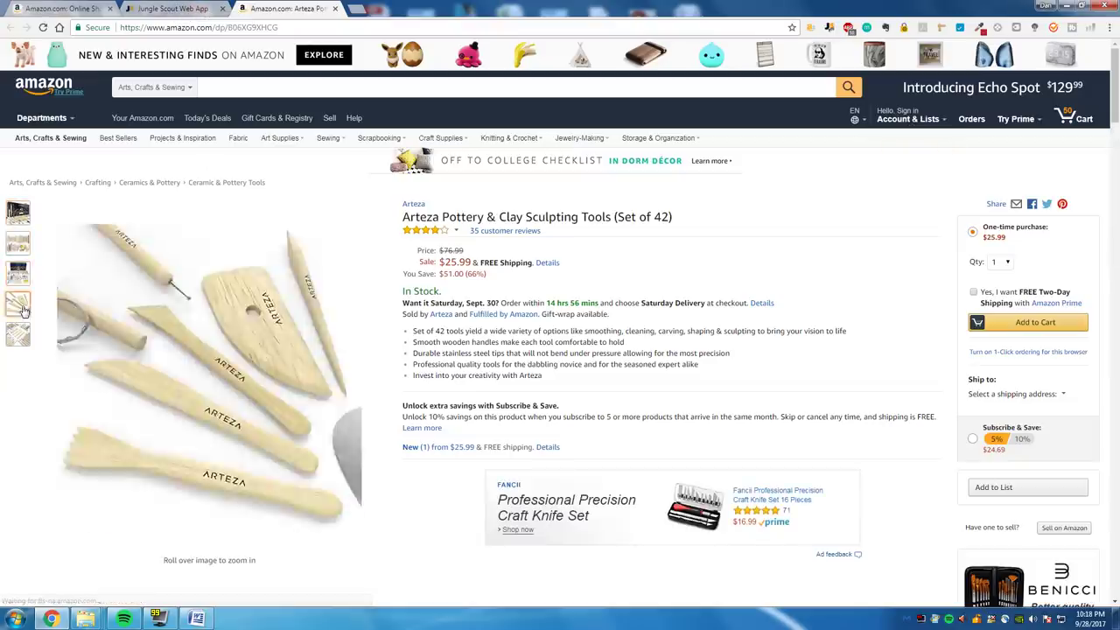
{"action": "mouse_move", "coordinate": [17, 339]}
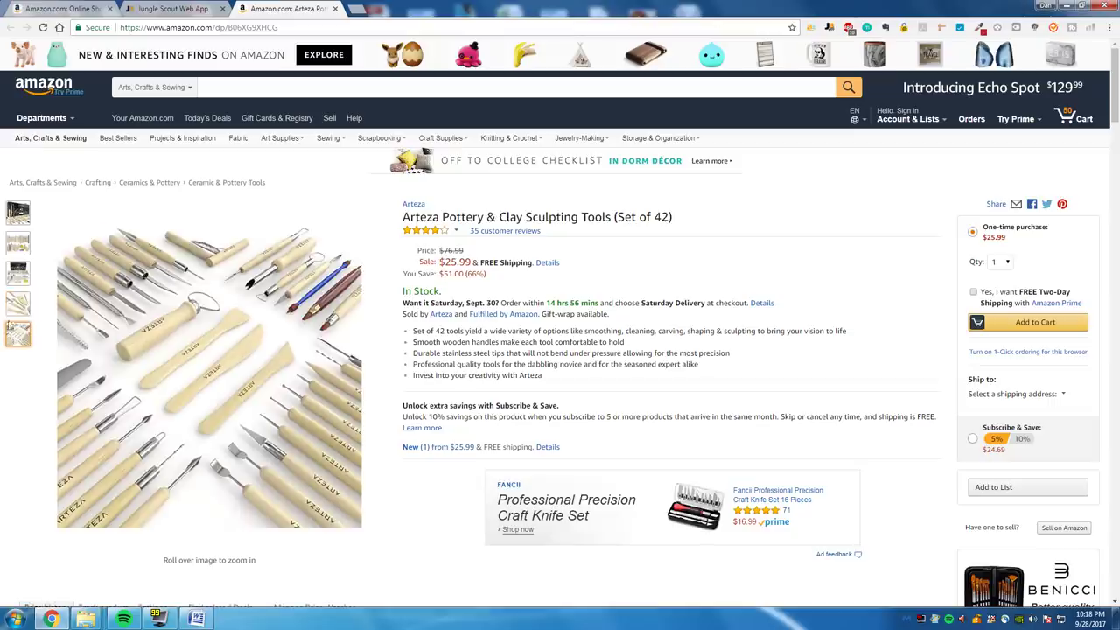
Step: Set the Amazon search scope to All Departments and check the Arteza set's sales estimates with the Jungle Scout extension
{"action": "left_click", "coordinate": [149, 87]}
{"action": "left_click", "coordinate": [132, 100]}
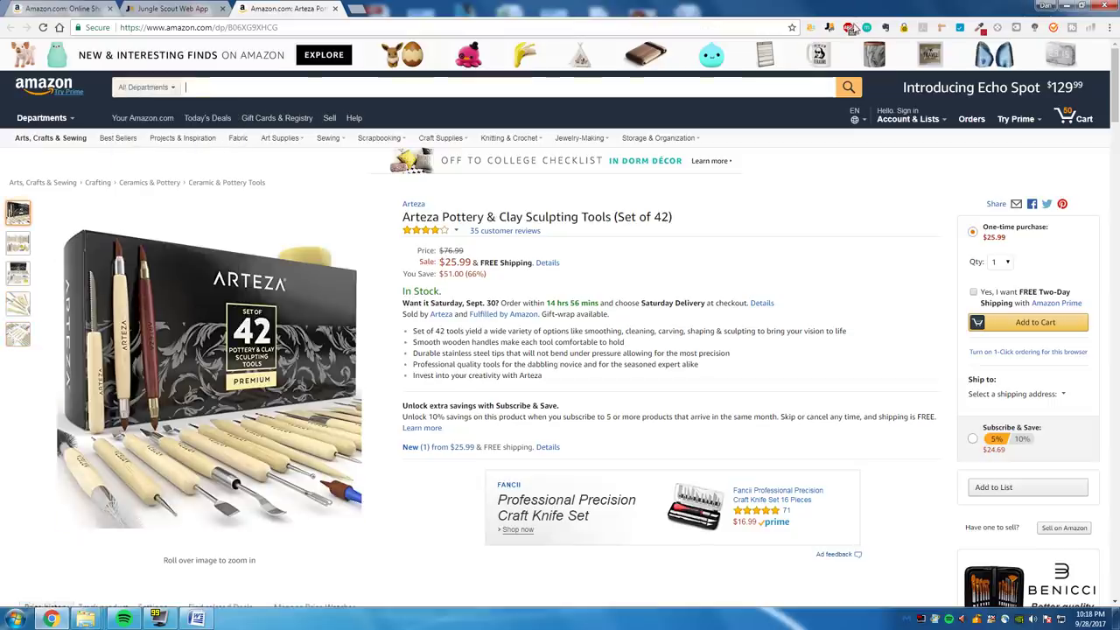
{"action": "left_click", "coordinate": [829, 28]}
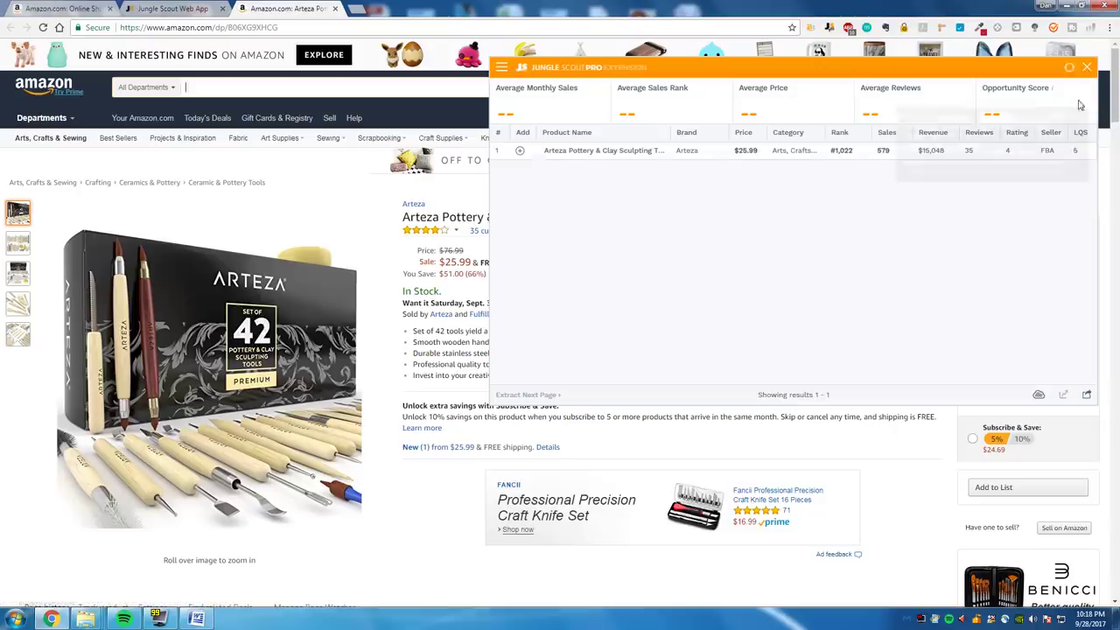
{"action": "left_click", "coordinate": [1087, 67]}
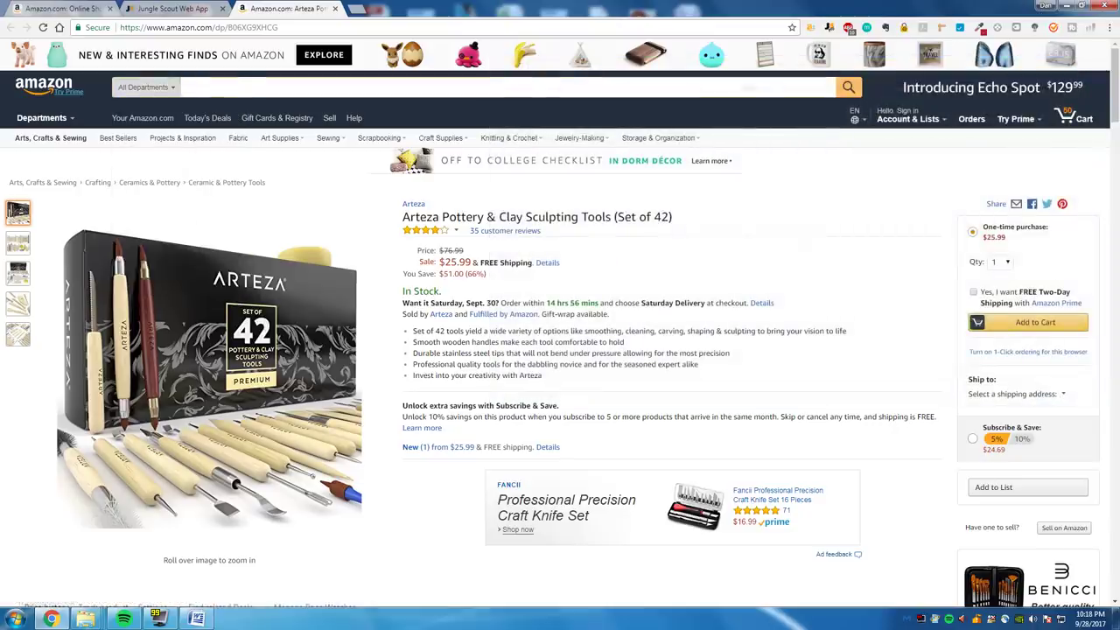
Step: Search Amazon for "pottery clay sculting" and replace that search with "pottery tools"
{"action": "type", "text": "pottery clay sculting"}
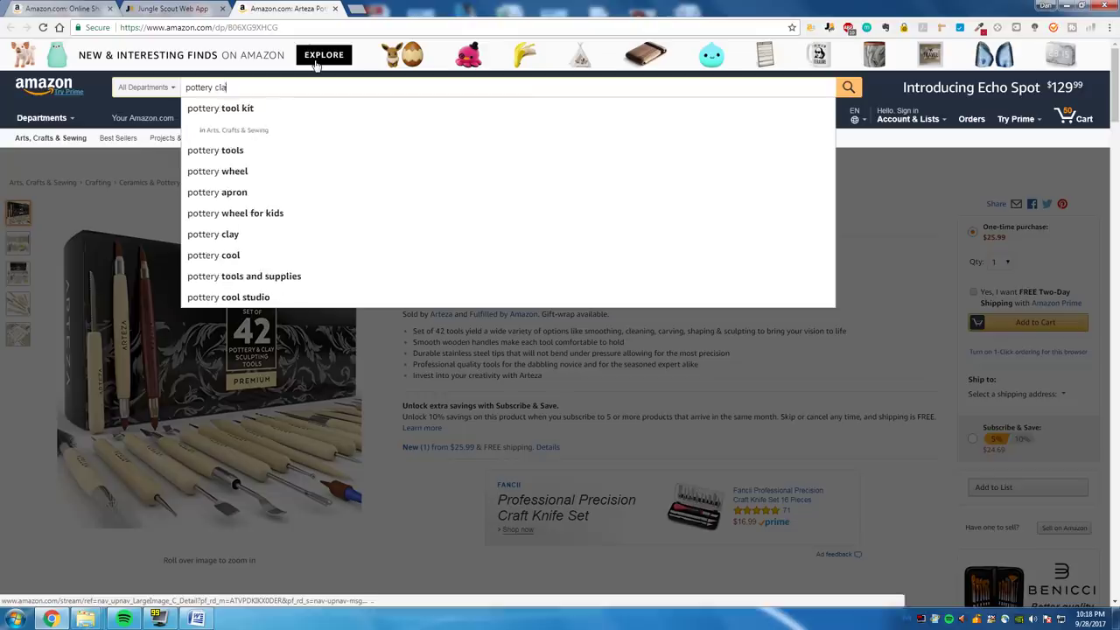
{"action": "key", "text": "Return"}
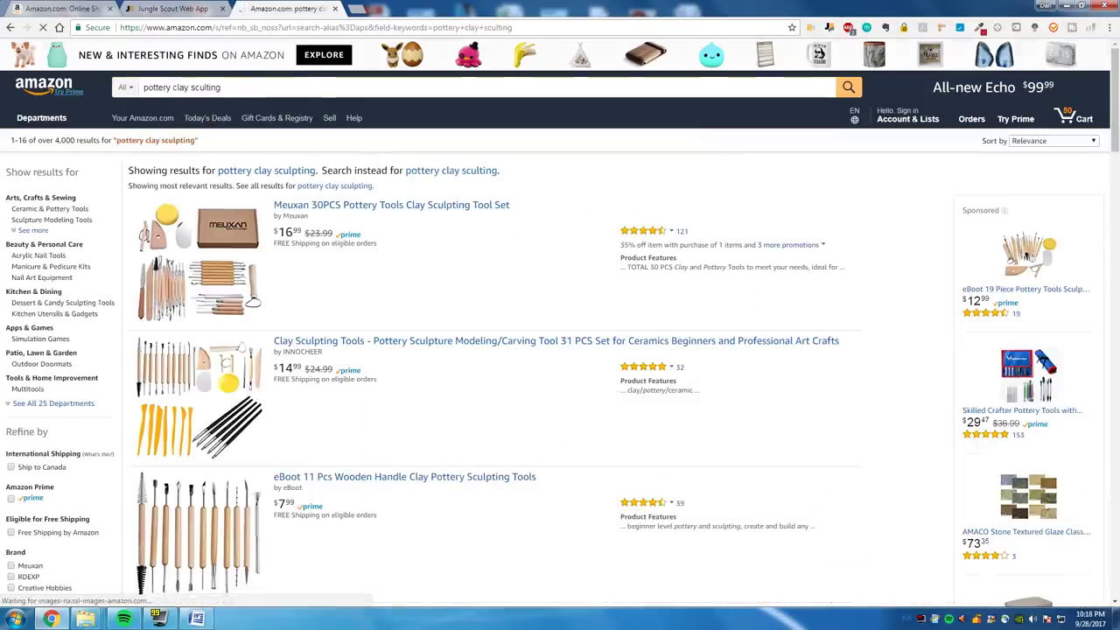
{"action": "triple_click", "coordinate": [233, 91]}
{"action": "type", "text": "pott"}
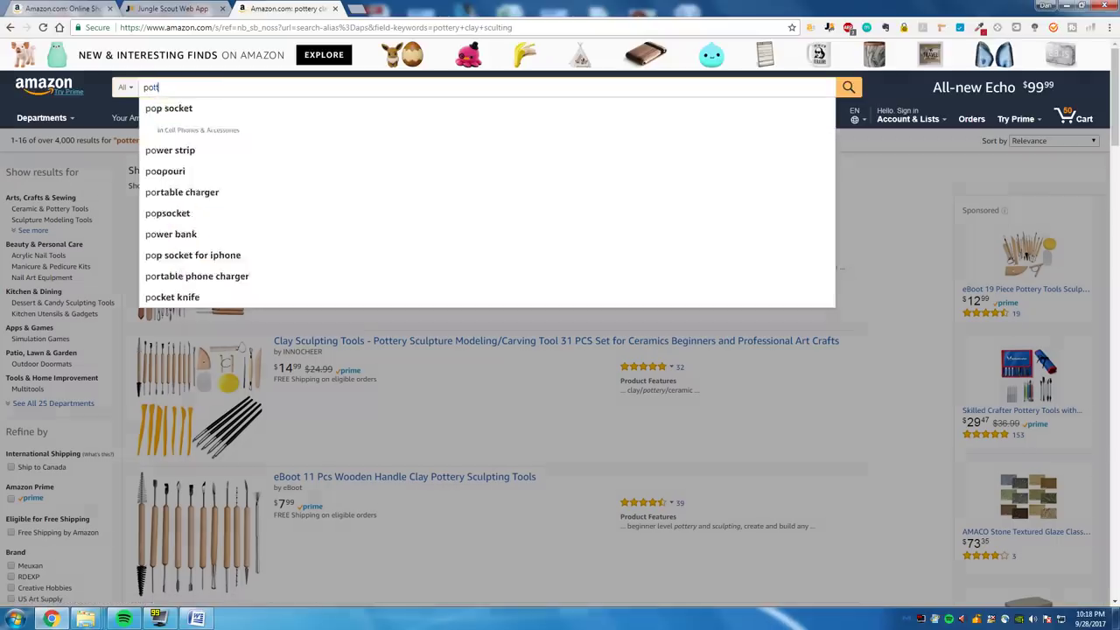
{"action": "type", "text": "ery tools"}
{"action": "key", "text": "Return"}
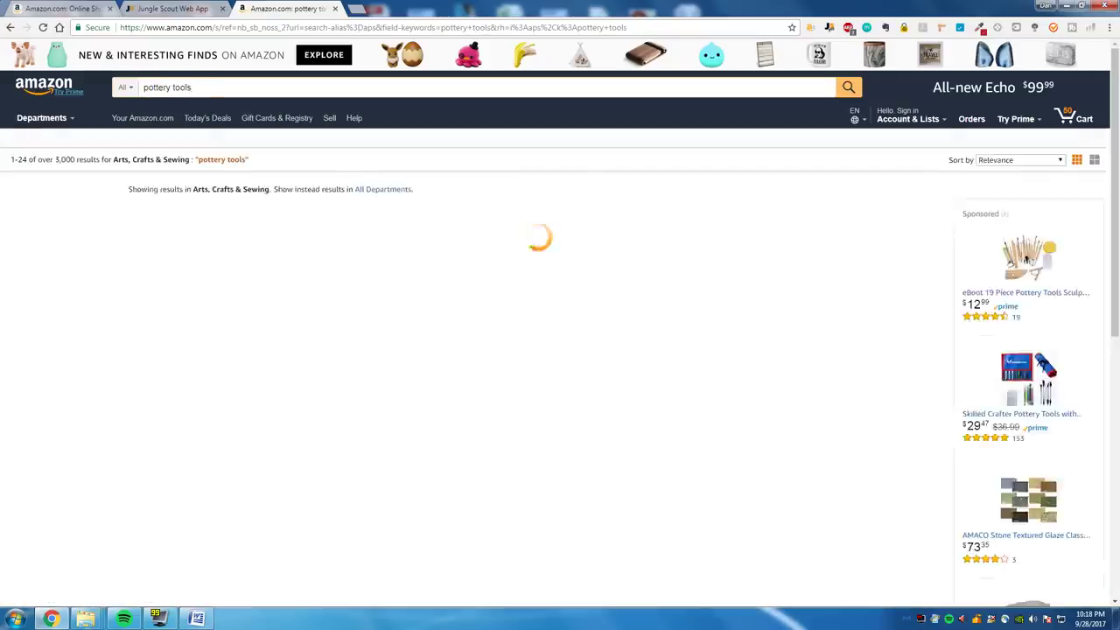
Step: Run the Jungle Scout extension on the pottery tools results, review the average sales, price, reviews and opportunity score, and close it
{"action": "left_click", "coordinate": [827, 29]}
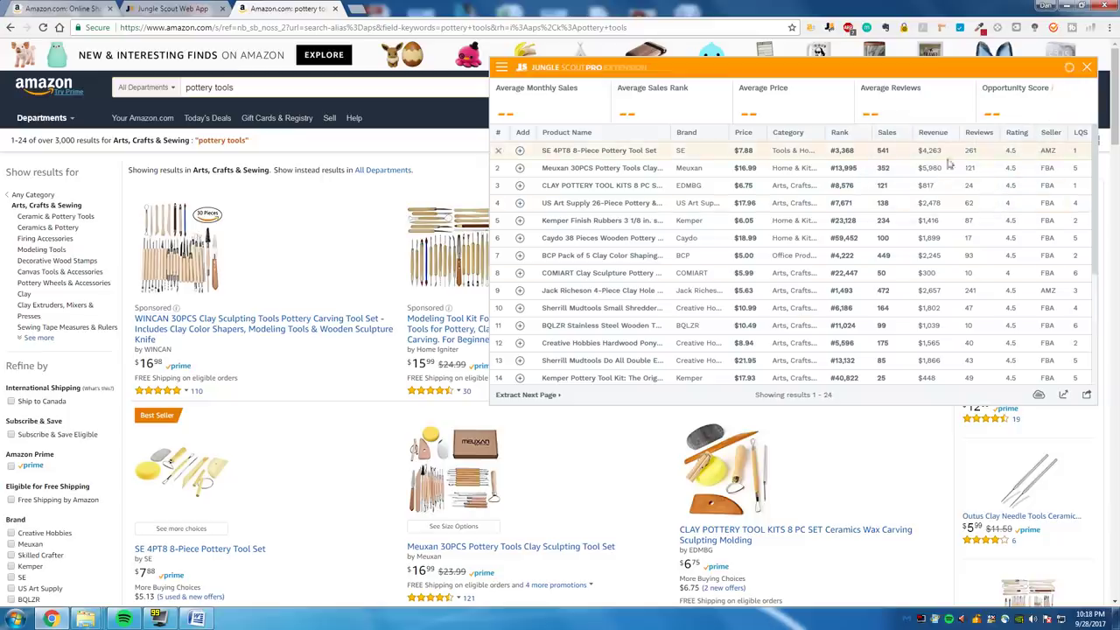
{"action": "scroll", "coordinate": [204, 396], "scroll_direction": "down", "scroll_amount": 3}
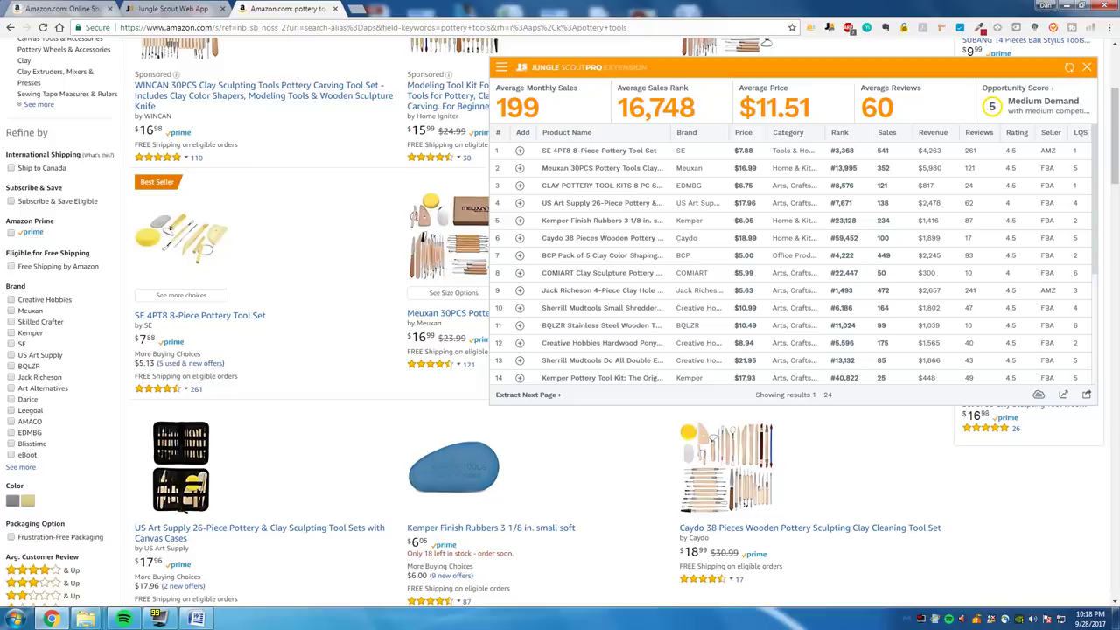
{"action": "left_click_drag", "start_coordinate": [843, 75], "coordinate": [842, 72]}
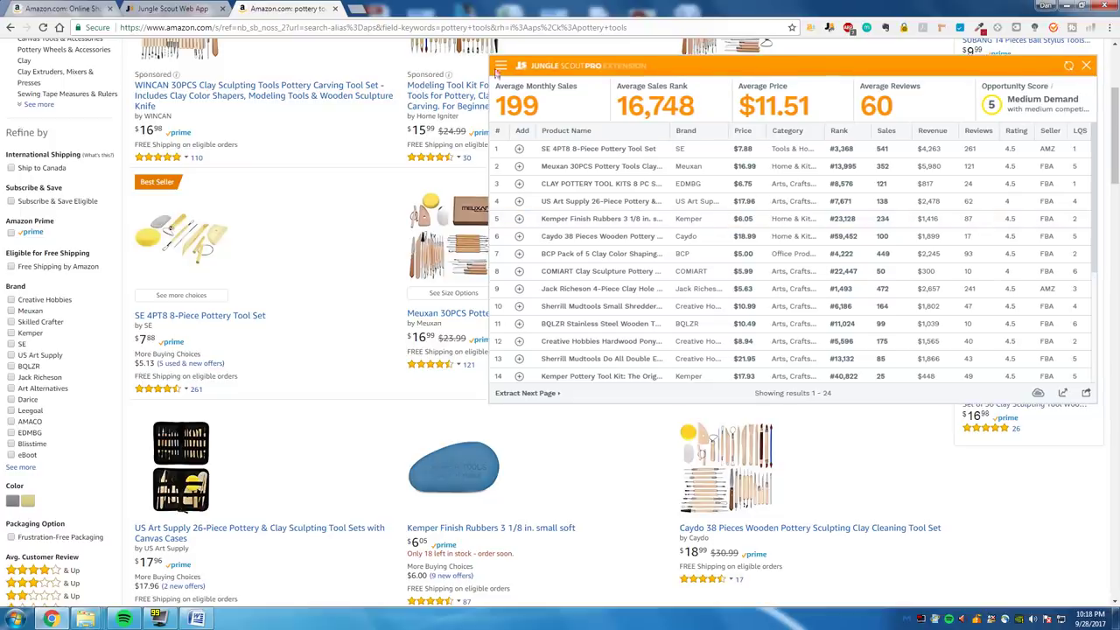
{"action": "left_click", "coordinate": [1086, 65]}
Step: Return to the Jungle Scout Product Database and review the remaining products down to the end of the results page
{"action": "left_click", "coordinate": [172, 9]}
{"action": "scroll", "coordinate": [236, 166], "scroll_direction": "down", "scroll_amount": 5}
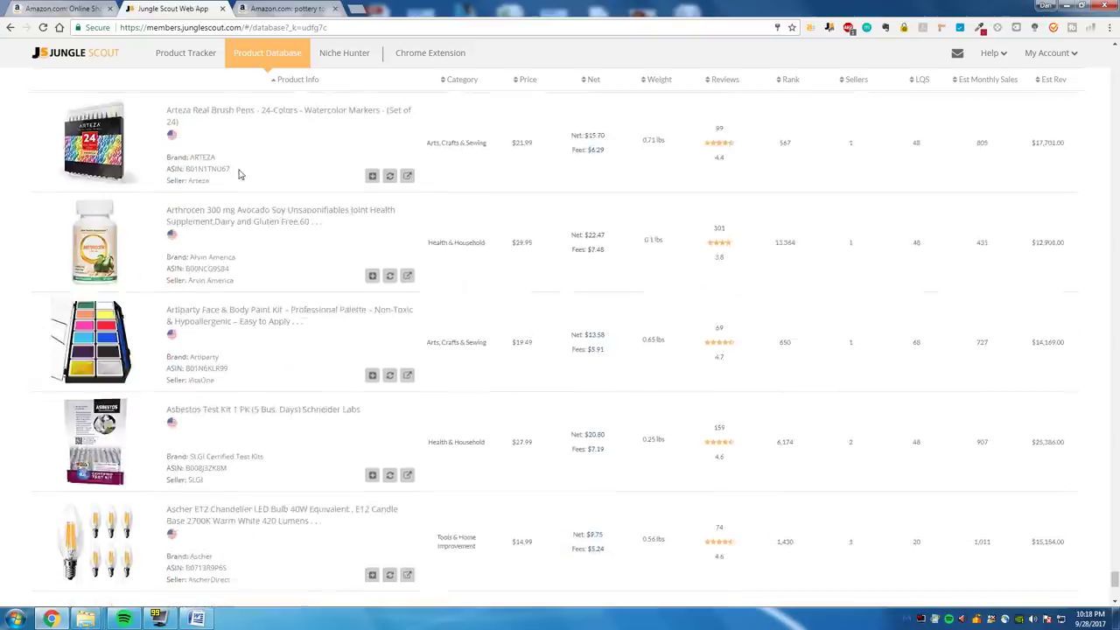
{"action": "scroll", "coordinate": [235, 162], "scroll_direction": "up", "scroll_amount": 2}
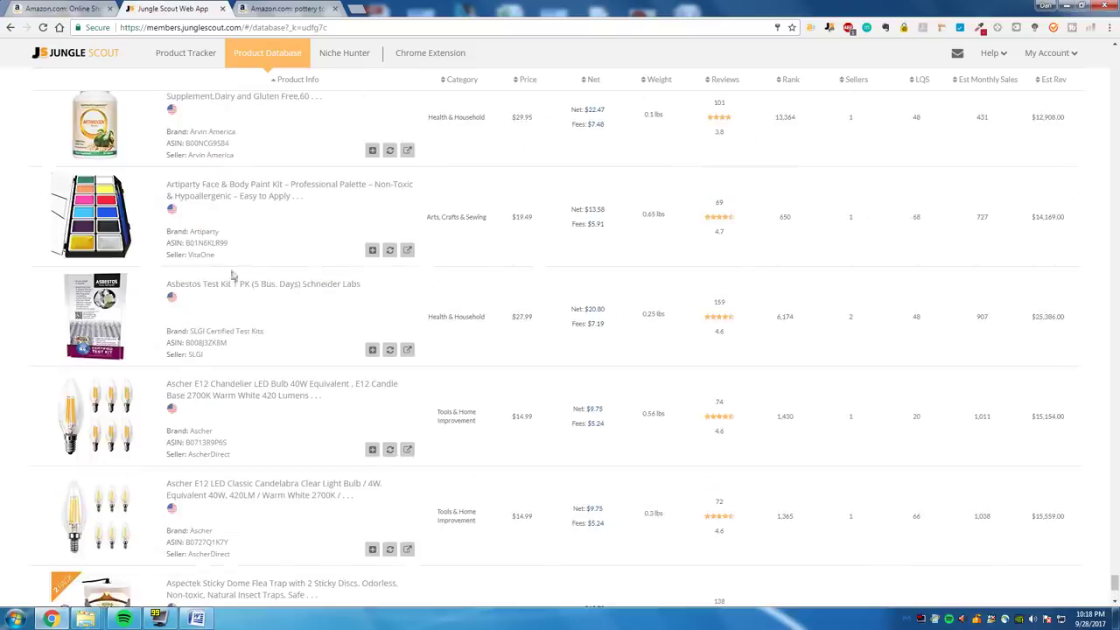
{"action": "scroll", "coordinate": [211, 300], "scroll_direction": "down", "scroll_amount": 3}
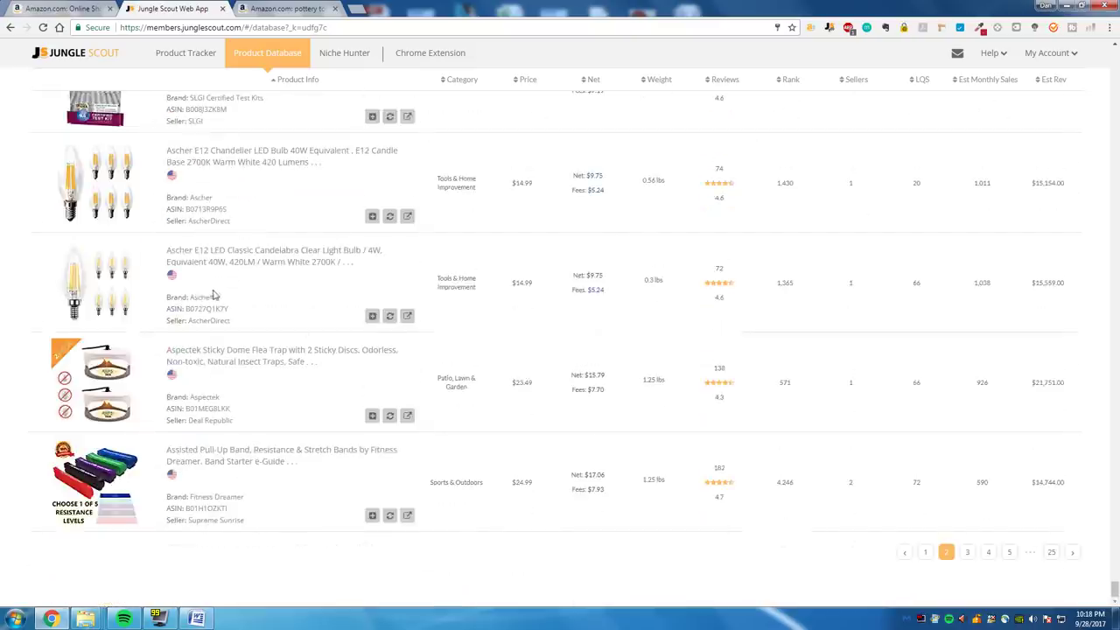
Step: Open the Amazon listing for the Aspectek Sticky Dome Flea Trap separately and examine its product images
{"action": "right_click", "coordinate": [280, 363]}
{"action": "left_click", "coordinate": [324, 366]}
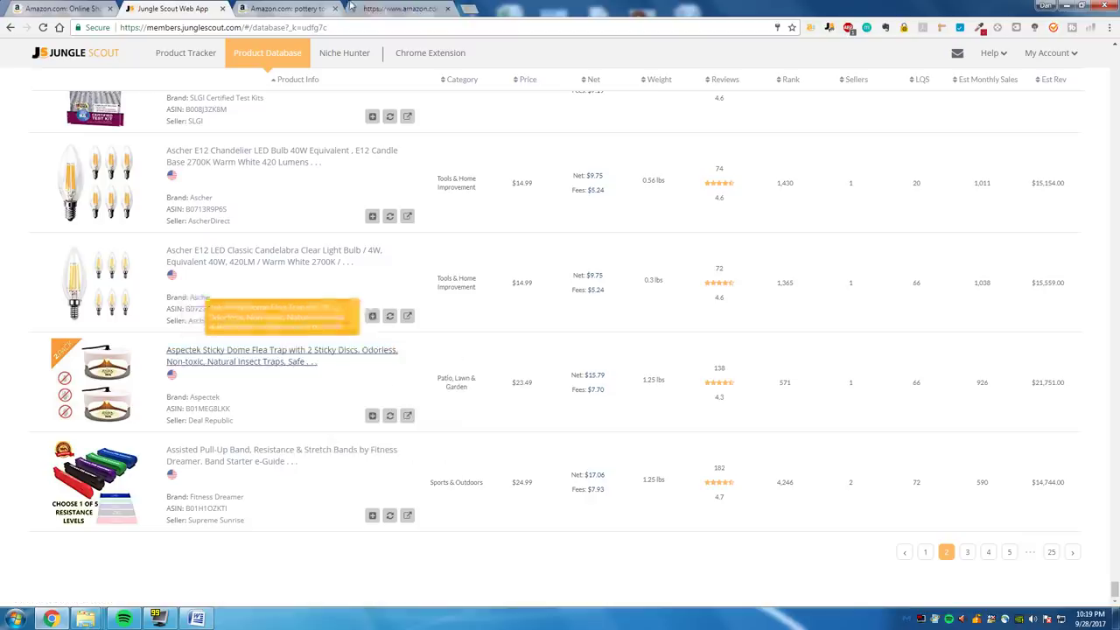
{"action": "left_click", "coordinate": [385, 9]}
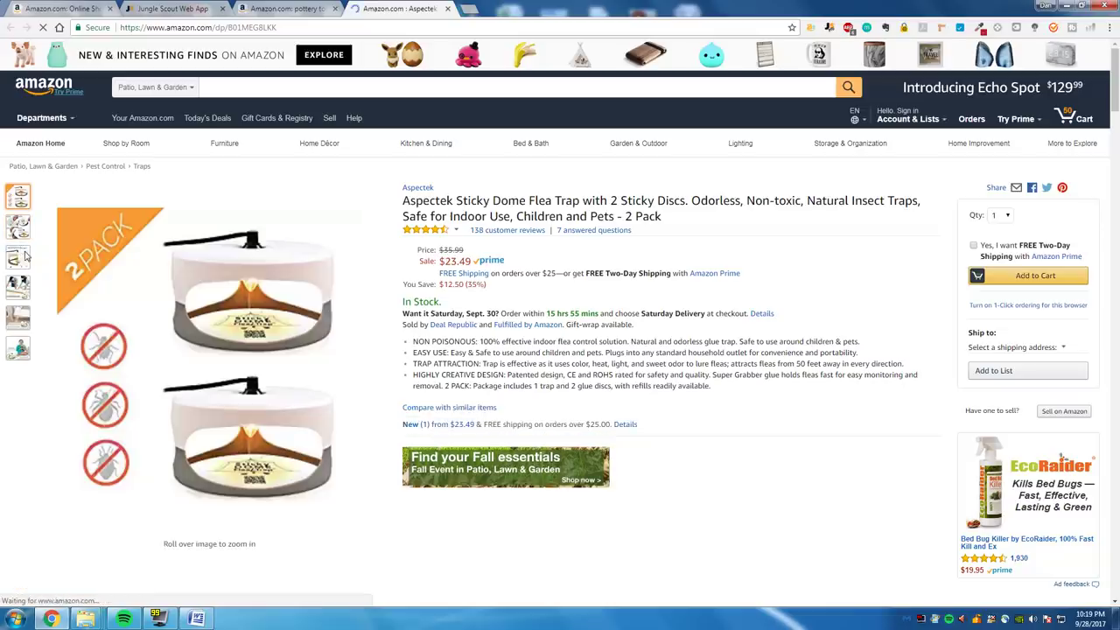
{"action": "mouse_move", "coordinate": [26, 295]}
{"action": "mouse_move", "coordinate": [26, 321]}
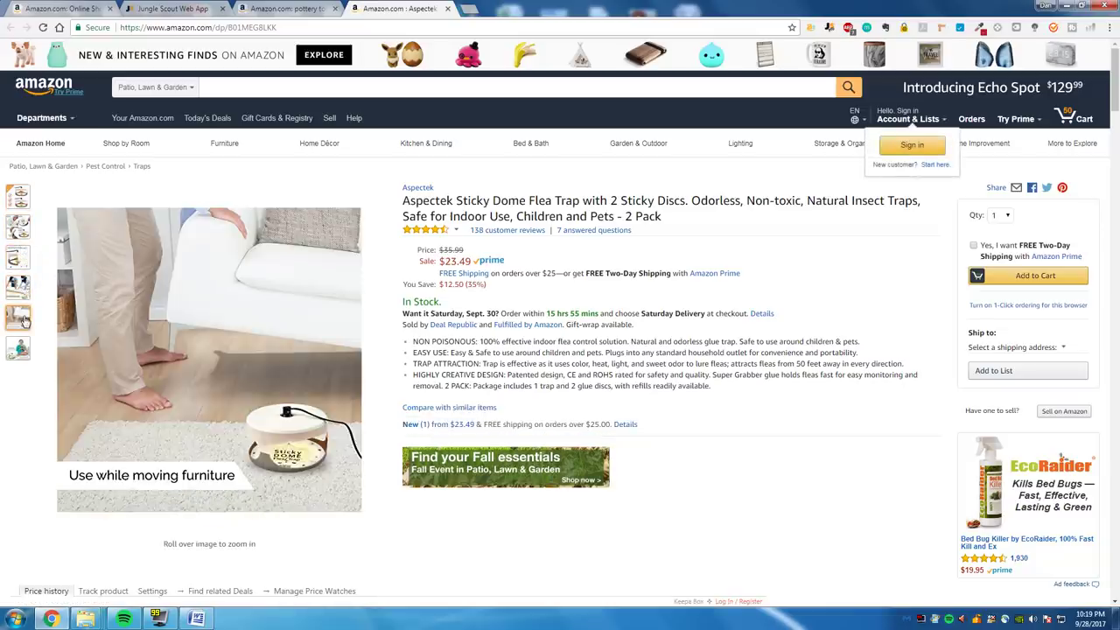
{"action": "mouse_move", "coordinate": [265, 453]}
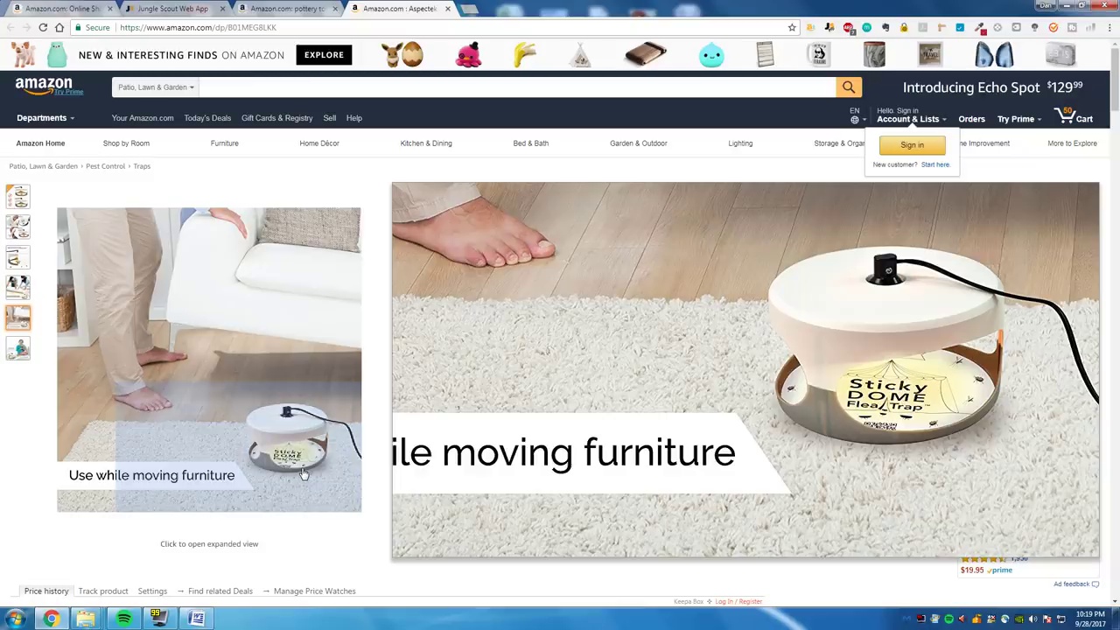
{"action": "mouse_move", "coordinate": [21, 354]}
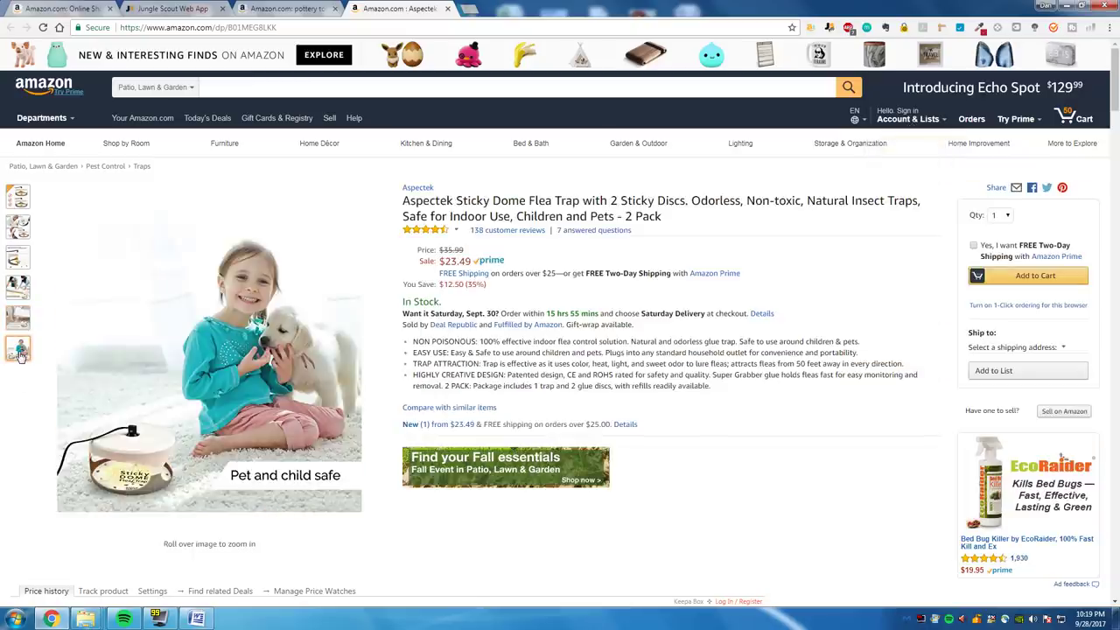
{"action": "mouse_move", "coordinate": [21, 201]}
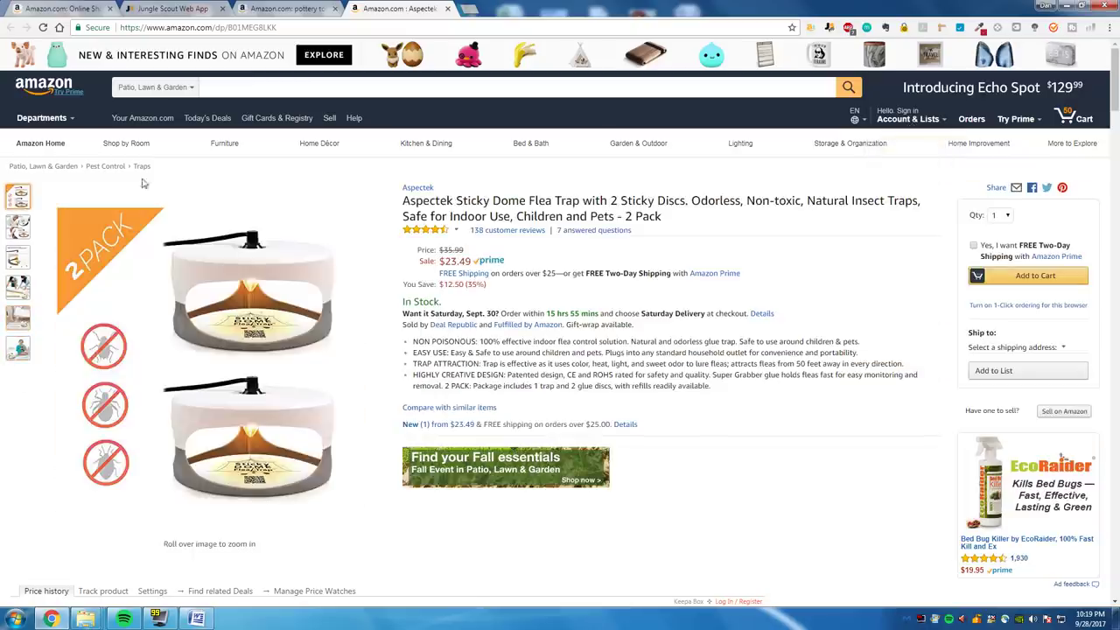
Step: Search Google for "sticky dome flea trap" in a separate tab, look over the results, and close that tab
{"action": "left_click", "coordinate": [471, 8]}
{"action": "type", "text": "stick"}
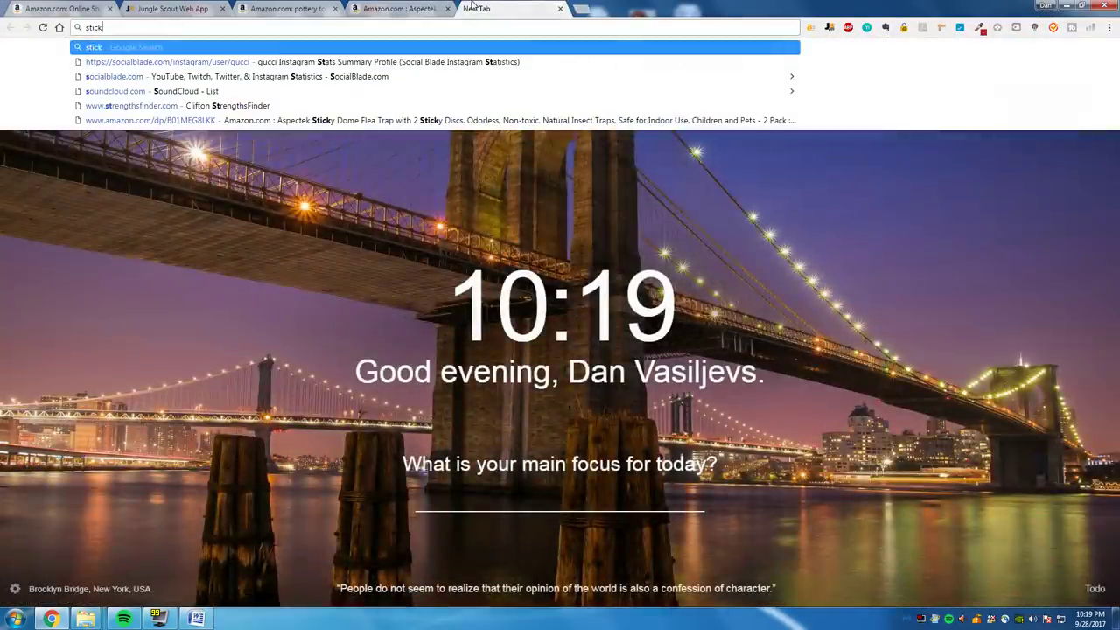
{"action": "type", "text": "y dome flea ttrap"}
{"action": "key", "text": "BackSpace"}
{"action": "key", "text": "BackSpace"}
{"action": "key", "text": "BackSpace"}
{"action": "key", "text": "BackSpace"}
{"action": "key", "text": "BackSpace"}
{"action": "key", "text": "BackSpace"}
{"action": "type", "text": "trap"}
{"action": "key", "text": "Return"}
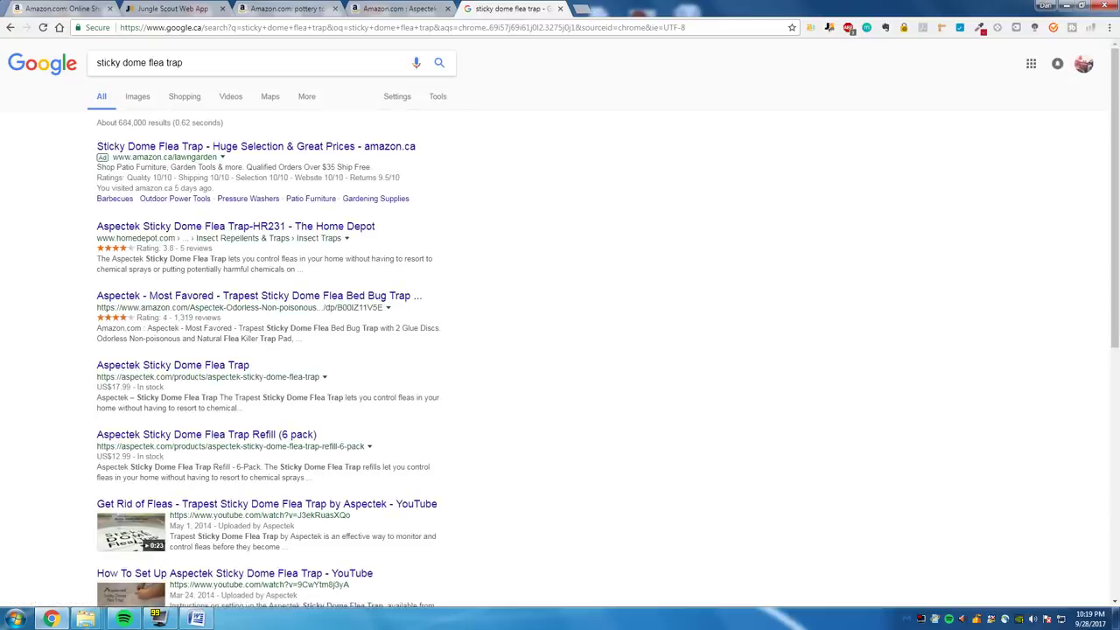
{"action": "left_click", "coordinate": [561, 8]}
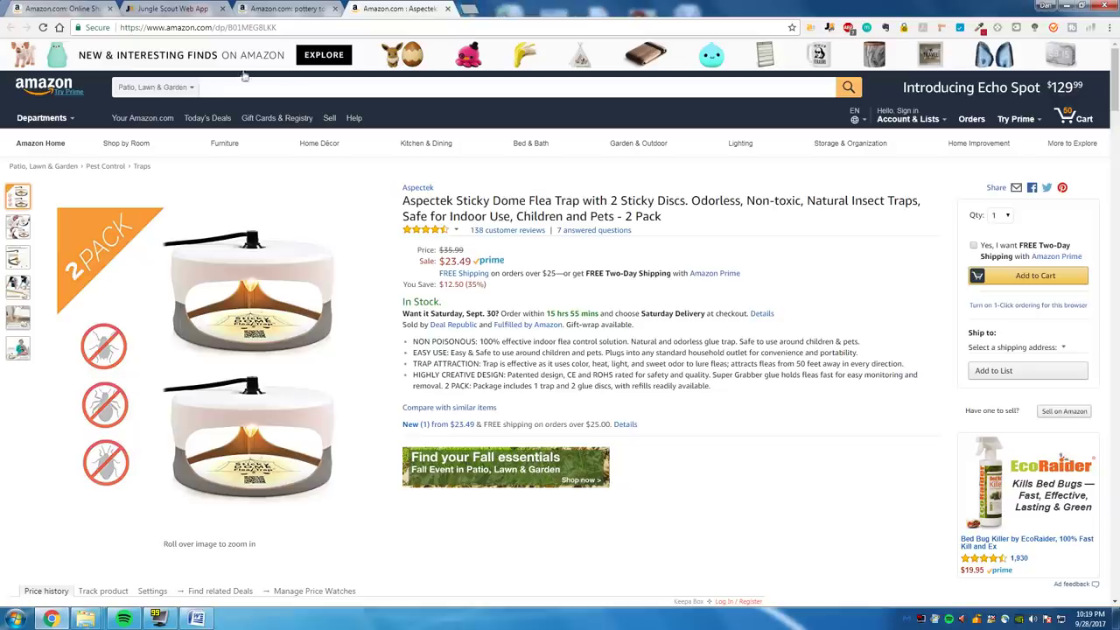
Step: Return to the Jungle Scout Product Database, open results page 3, and scan its products for candidates
{"action": "left_click", "coordinate": [210, 7]}
{"action": "left_click", "coordinate": [967, 552]}
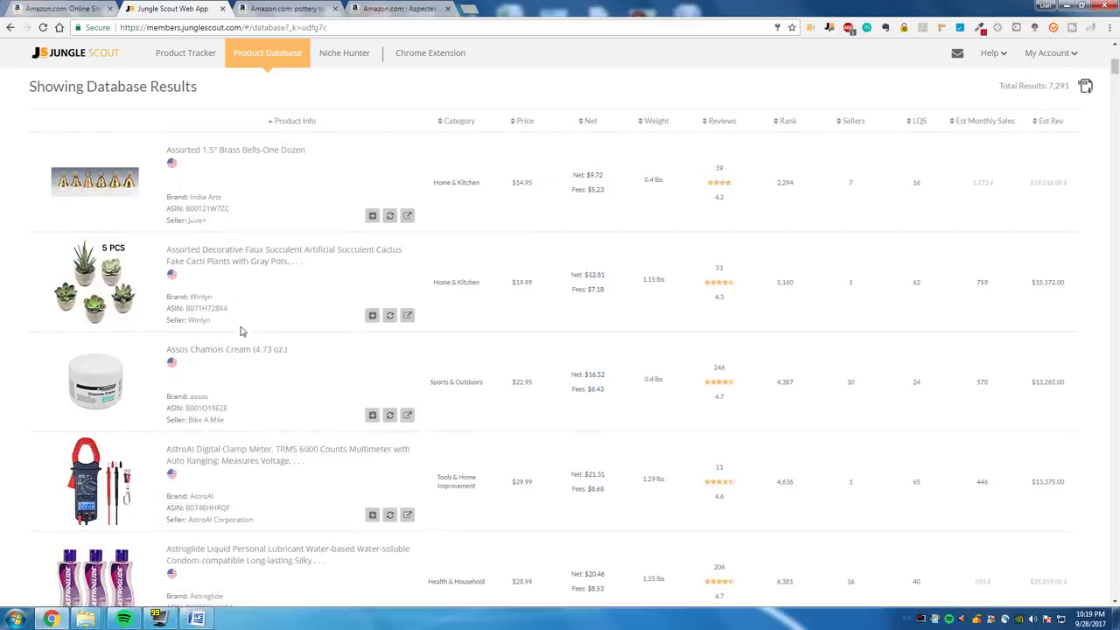
{"action": "mouse_move", "coordinate": [198, 620]}
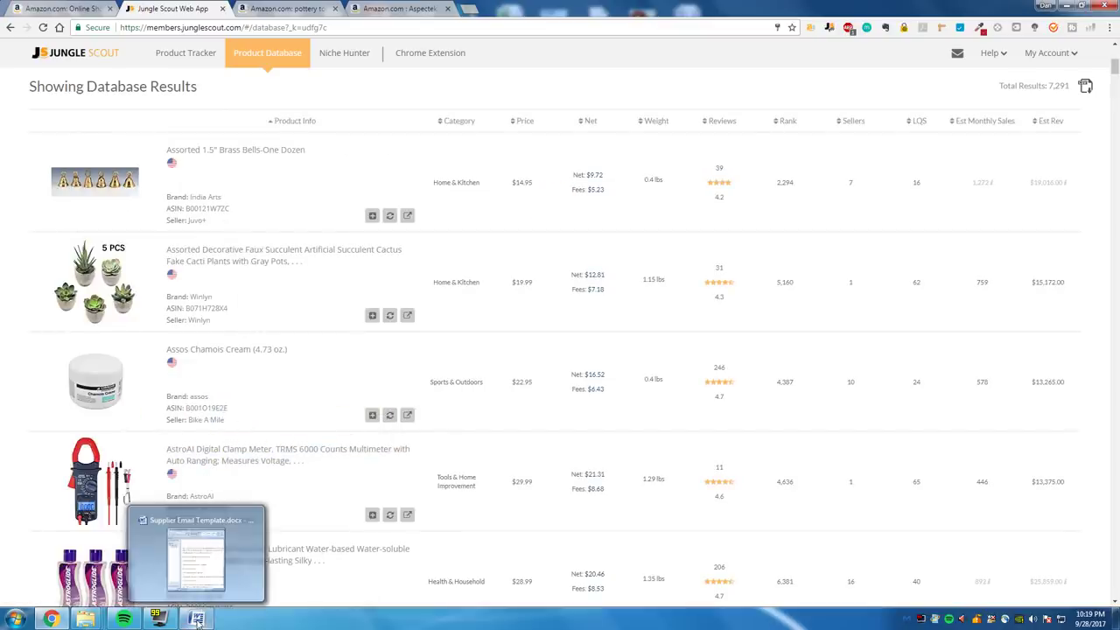
{"action": "scroll", "coordinate": [224, 248], "scroll_direction": "down", "scroll_amount": 1}
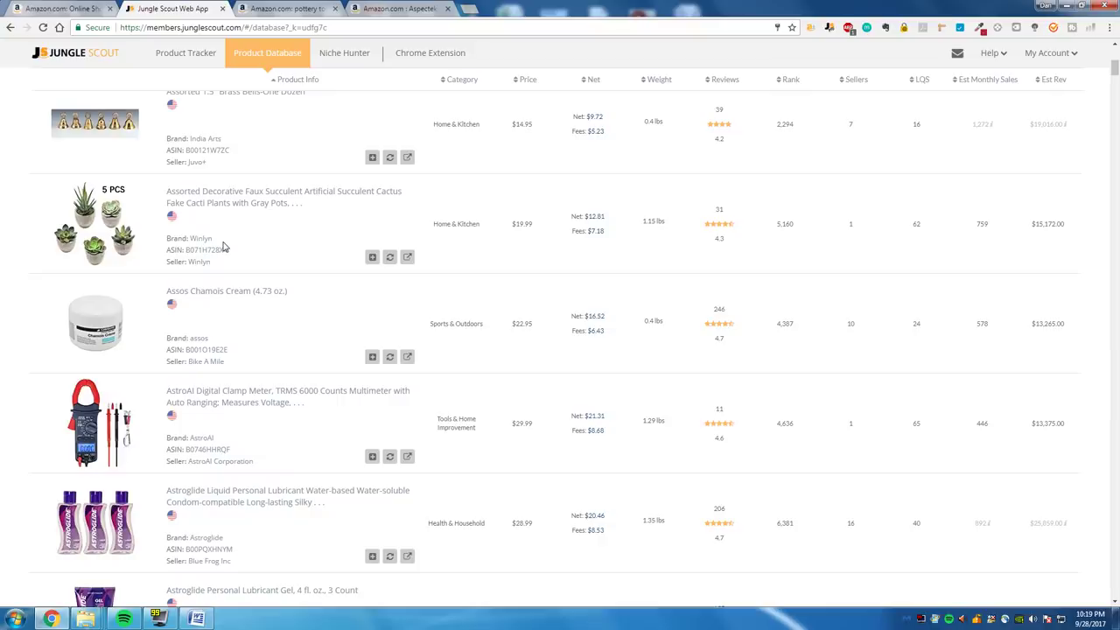
{"action": "scroll", "coordinate": [224, 247], "scroll_direction": "down", "scroll_amount": 3}
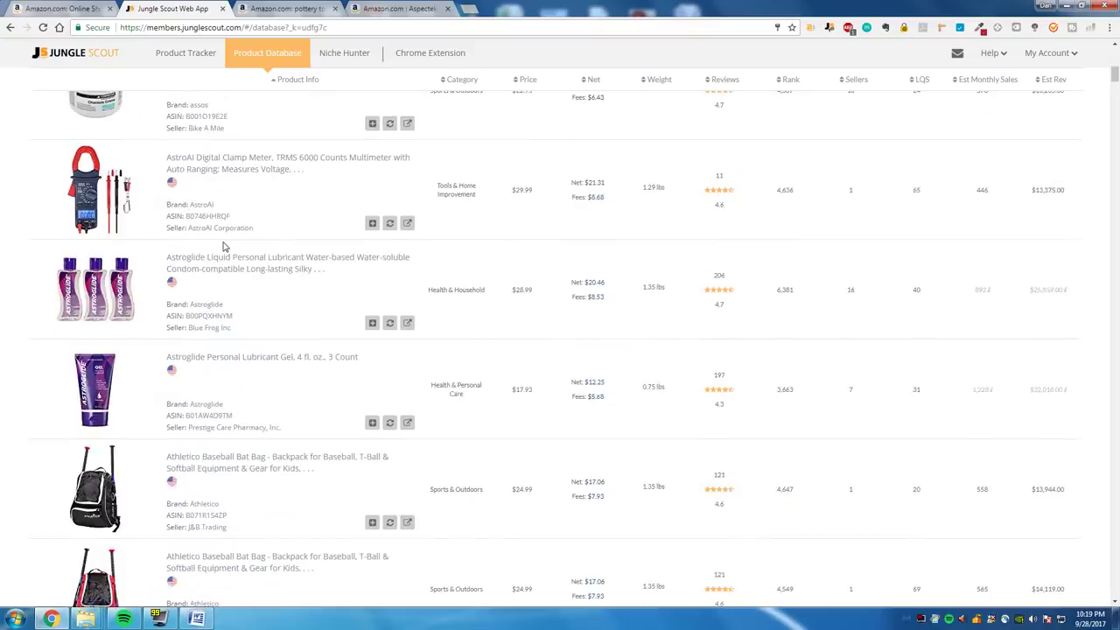
{"action": "scroll", "coordinate": [224, 247], "scroll_direction": "down", "scroll_amount": 20}
{"action": "scroll", "coordinate": [224, 248], "scroll_direction": "down", "scroll_amount": 10}
{"action": "scroll", "coordinate": [224, 245], "scroll_direction": "down", "scroll_amount": 1}
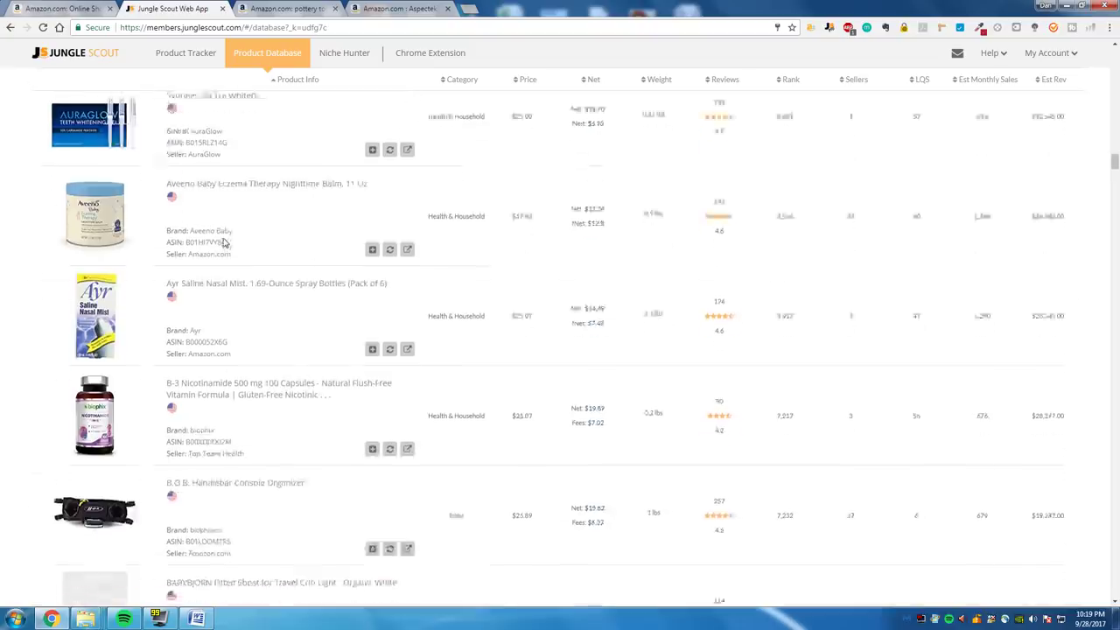
{"action": "scroll", "coordinate": [225, 244], "scroll_direction": "down", "scroll_amount": 5}
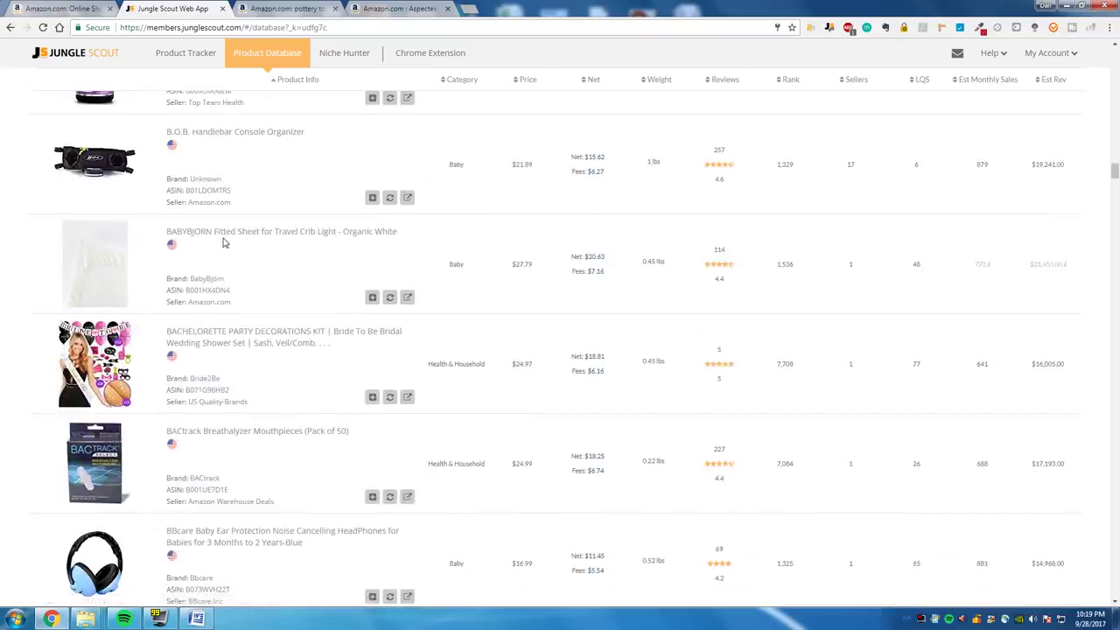
{"action": "scroll", "coordinate": [223, 243], "scroll_direction": "down", "scroll_amount": 4}
Step: Examine the bachelorette party decorations kit and the baby ear protection products listed near it
{"action": "scroll", "coordinate": [228, 289], "scroll_direction": "up", "scroll_amount": 3}
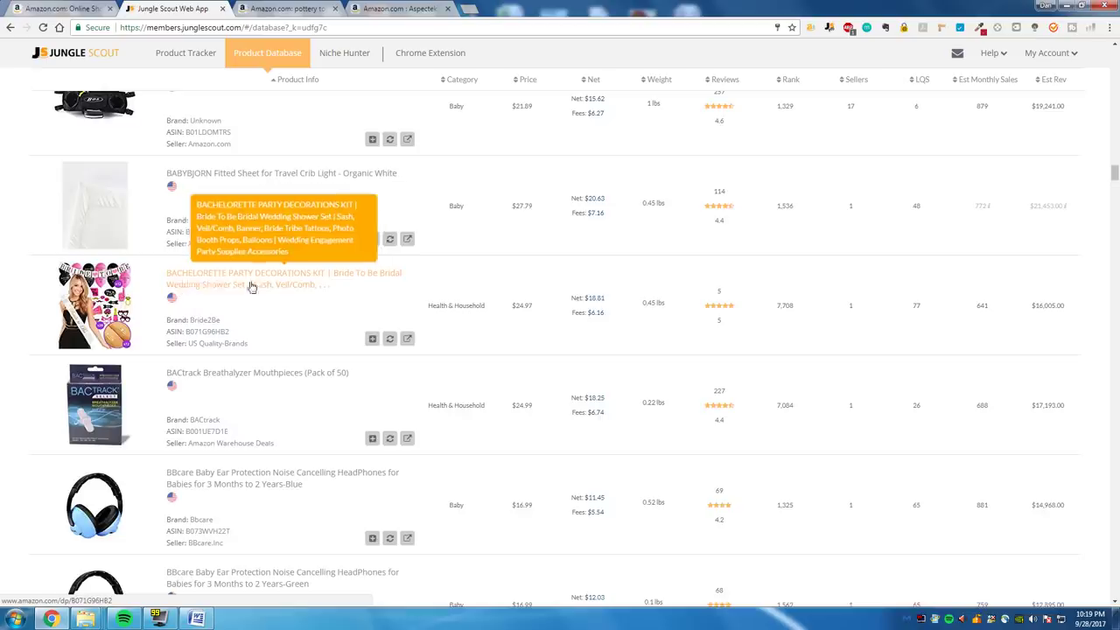
{"action": "scroll", "coordinate": [224, 295], "scroll_direction": "down", "scroll_amount": 6}
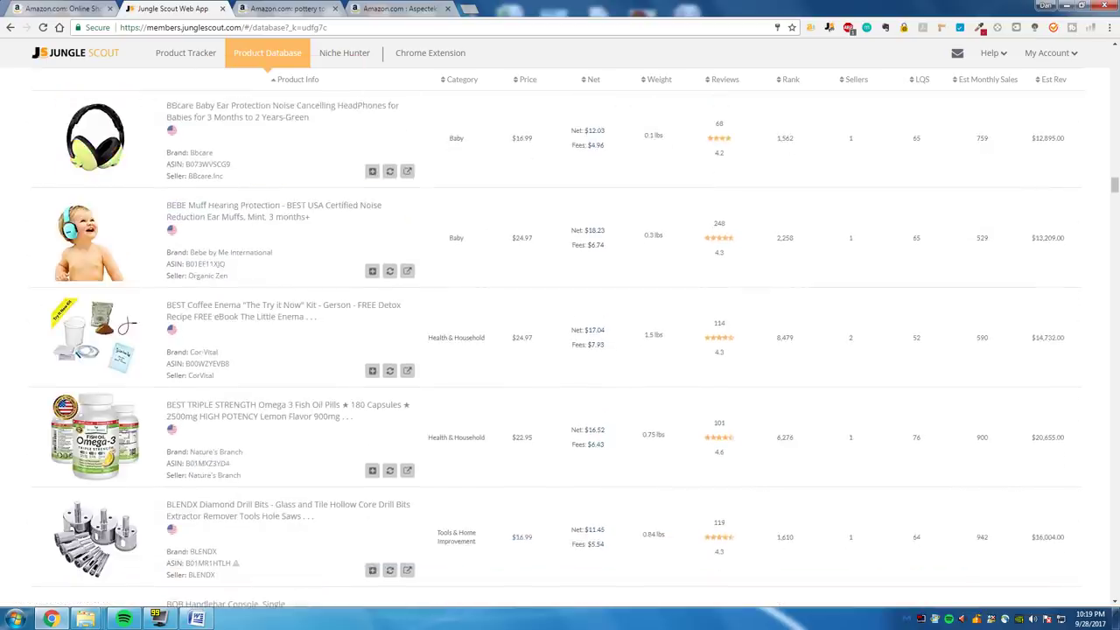
{"action": "scroll", "coordinate": [38, 286], "scroll_direction": "up", "scroll_amount": 5}
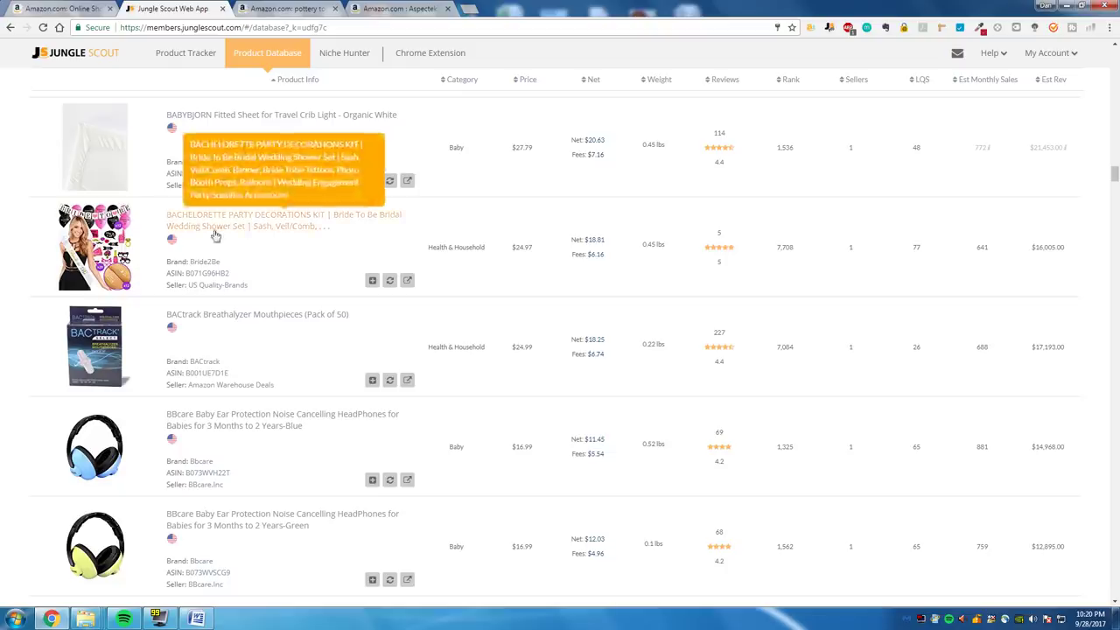
{"action": "scroll", "coordinate": [250, 232], "scroll_direction": "down", "scroll_amount": 2}
{"action": "scroll", "coordinate": [259, 253], "scroll_direction": "down", "scroll_amount": 3}
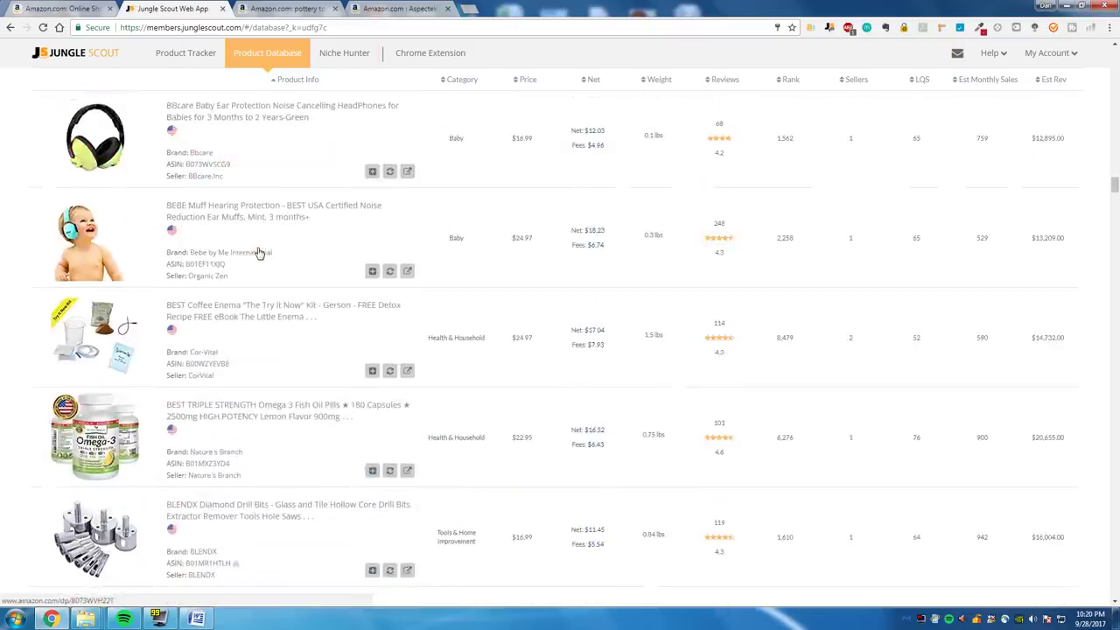
Step: Open the Amazon listing for the Baby Pillow for Flat Head Syndrome and check its sales estimates with the Jungle Scout extension
{"action": "scroll", "coordinate": [259, 253], "scroll_direction": "down", "scroll_amount": 1}
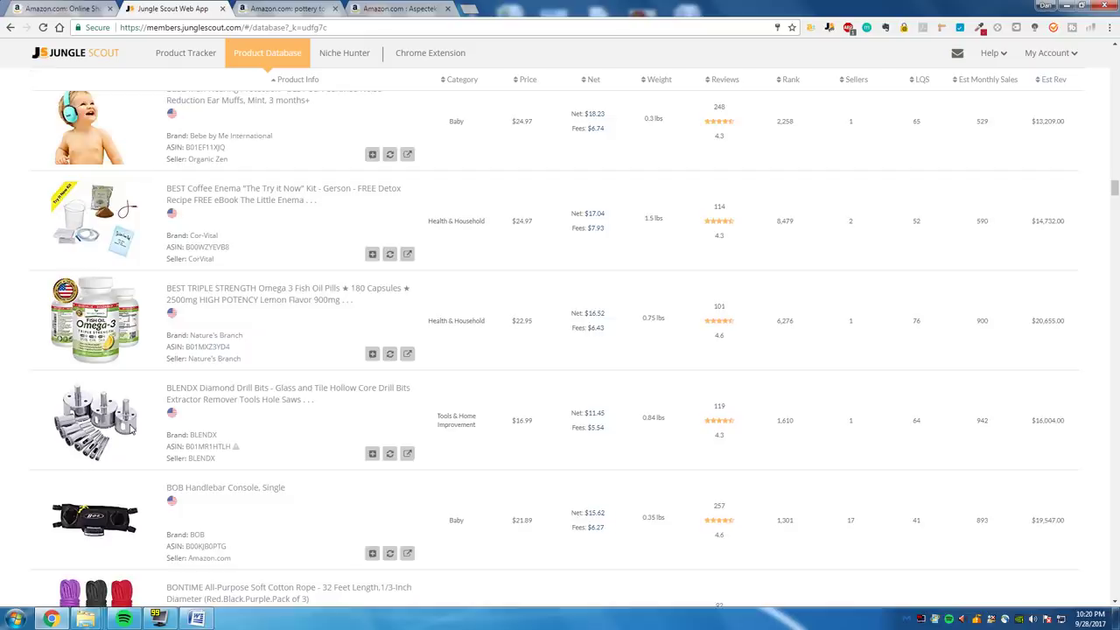
{"action": "scroll", "coordinate": [123, 429], "scroll_direction": "down", "scroll_amount": 5}
{"action": "scroll", "coordinate": [11, 342], "scroll_direction": "down", "scroll_amount": 12}
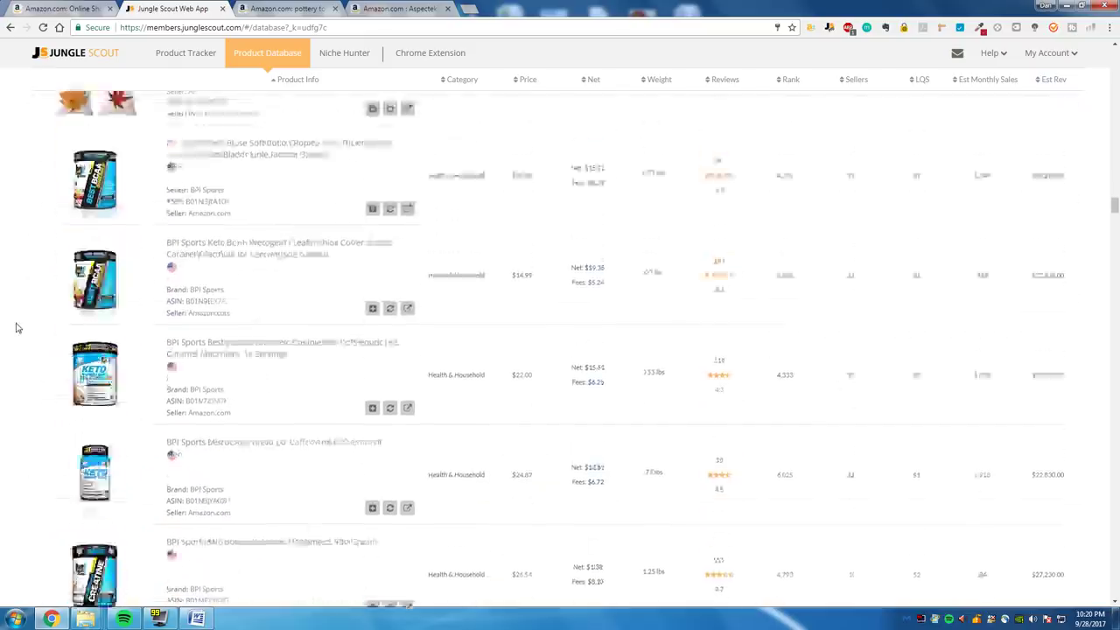
{"action": "scroll", "coordinate": [16, 329], "scroll_direction": "down", "scroll_amount": 13}
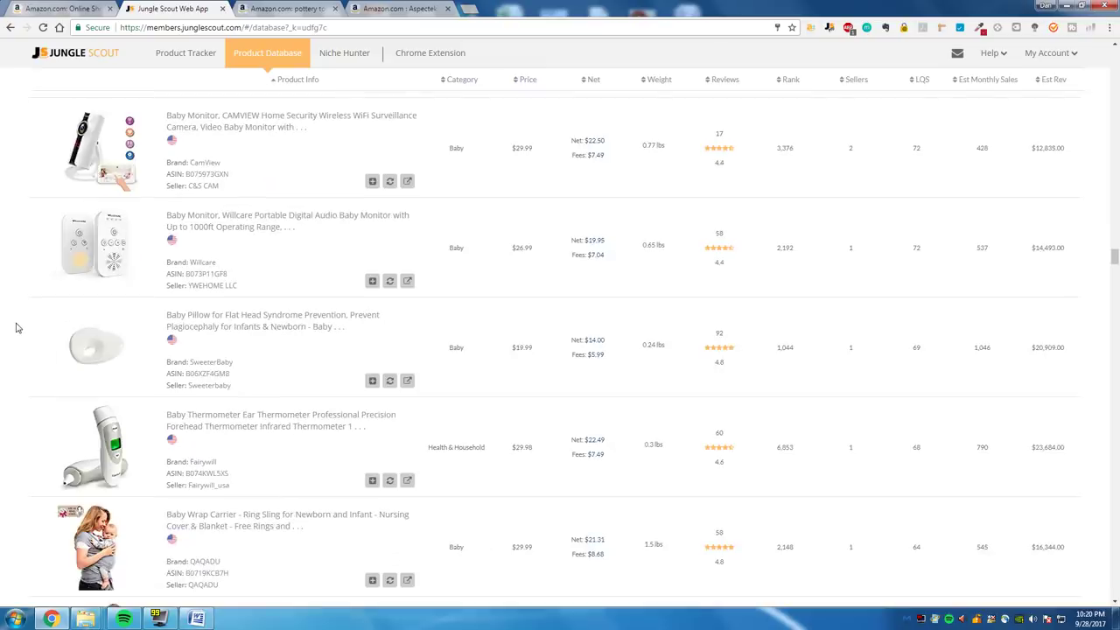
{"action": "right_click", "coordinate": [236, 328]}
{"action": "left_click", "coordinate": [272, 338]}
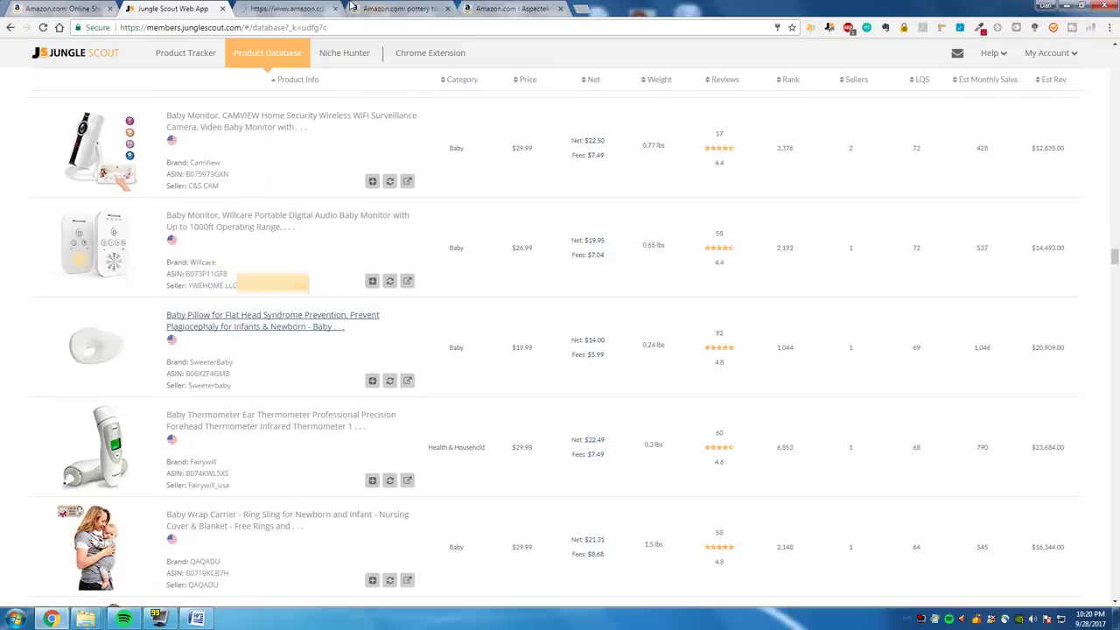
{"action": "left_click", "coordinate": [315, 8]}
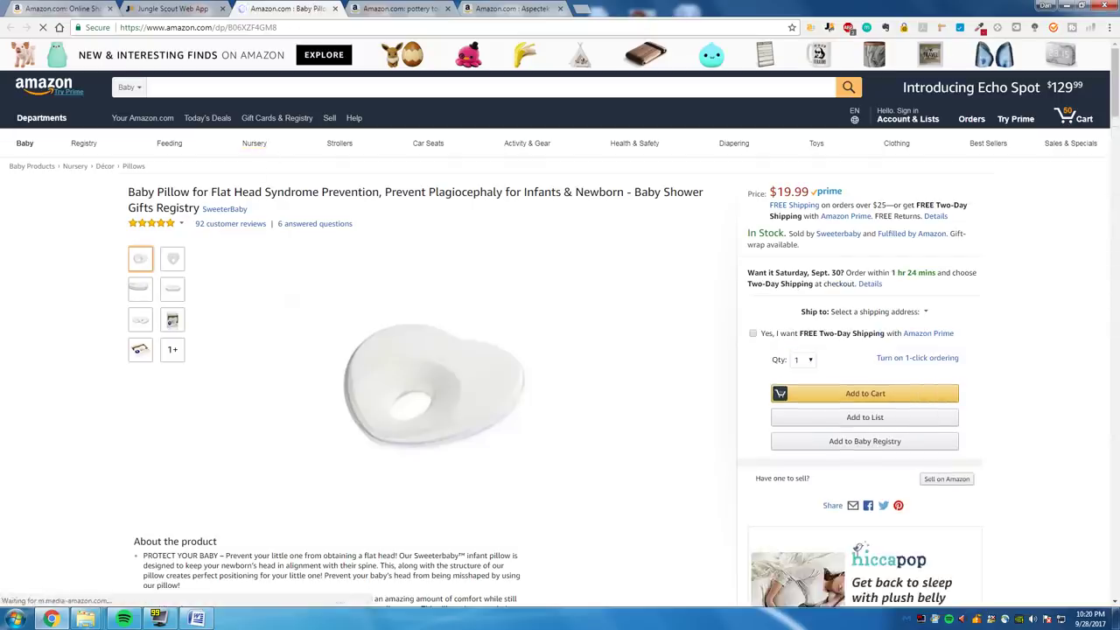
{"action": "left_click", "coordinate": [832, 29]}
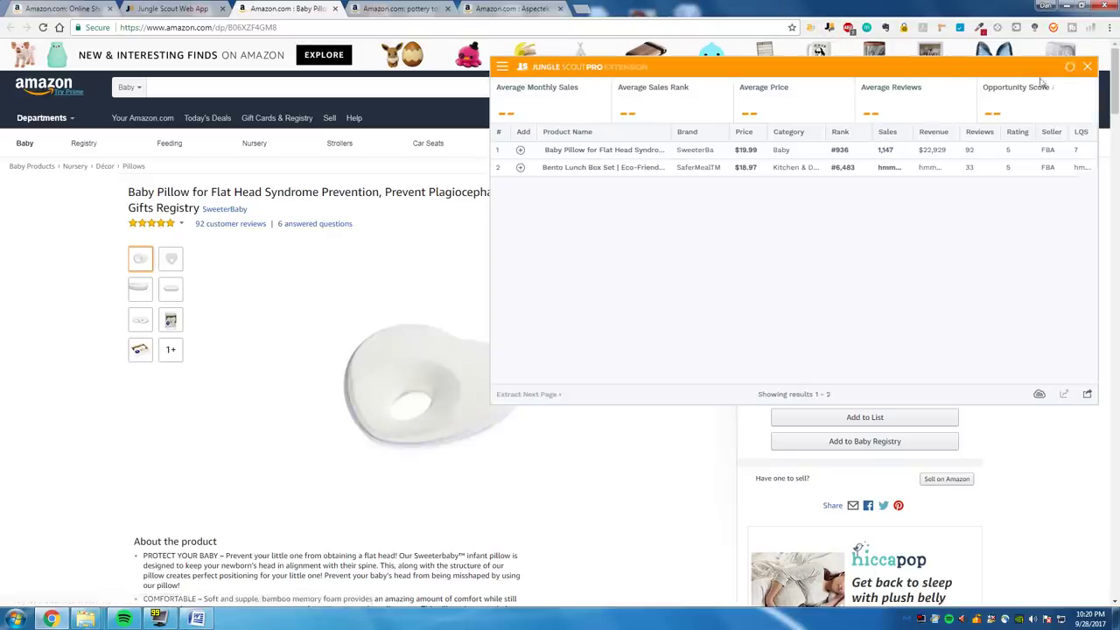
{"action": "left_click", "coordinate": [1087, 66]}
Step: Set the Amazon search scope to All Departments and search for "baby pillow for flat head"
{"action": "left_click", "coordinate": [137, 91]}
{"action": "left_click", "coordinate": [162, 97]}
{"action": "type", "text": "babyp"}
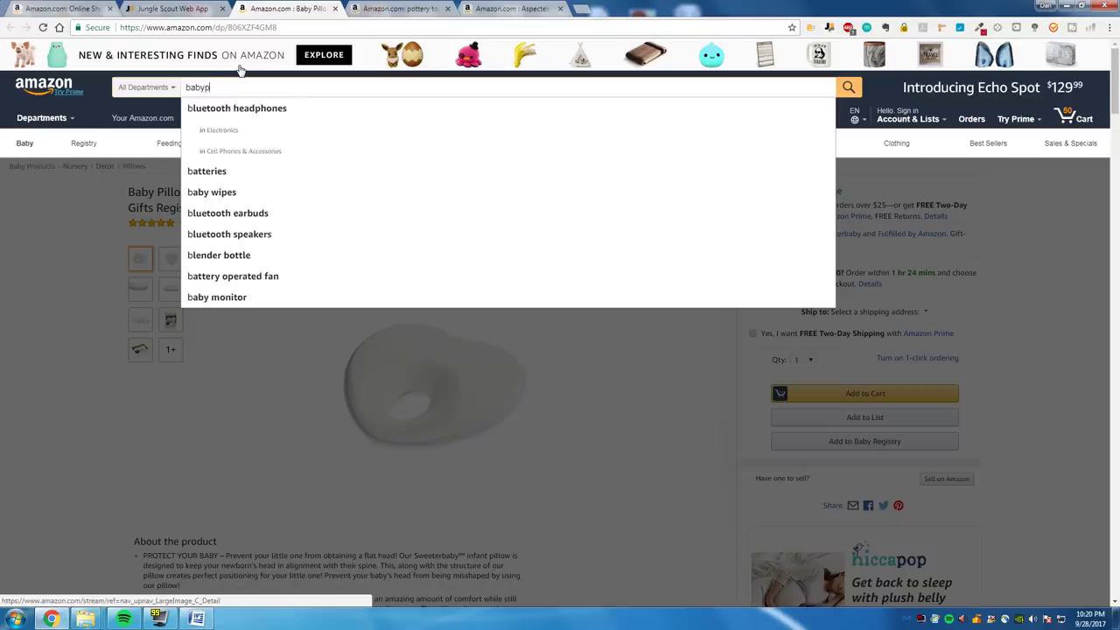
{"action": "key", "text": "BackSpace"}
{"action": "type", "text": "pillow for flat head"}
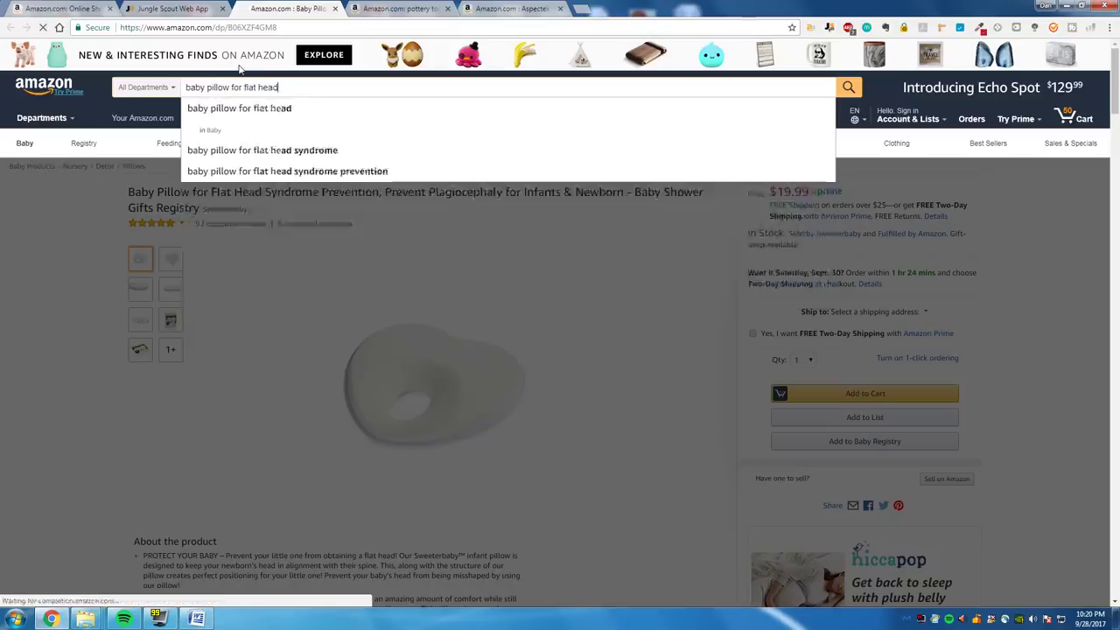
{"action": "key", "text": "Return"}
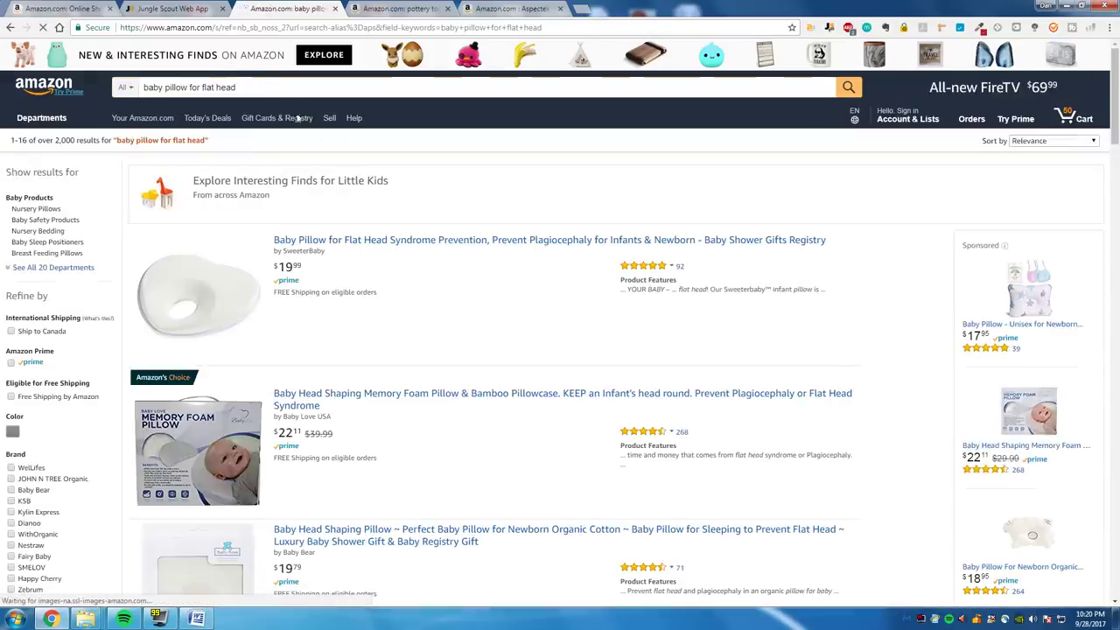
Step: Replace the Amazon search with "baby flat head pillow"
{"action": "left_click", "coordinate": [271, 93]}
{"action": "type", "text": "baby"}
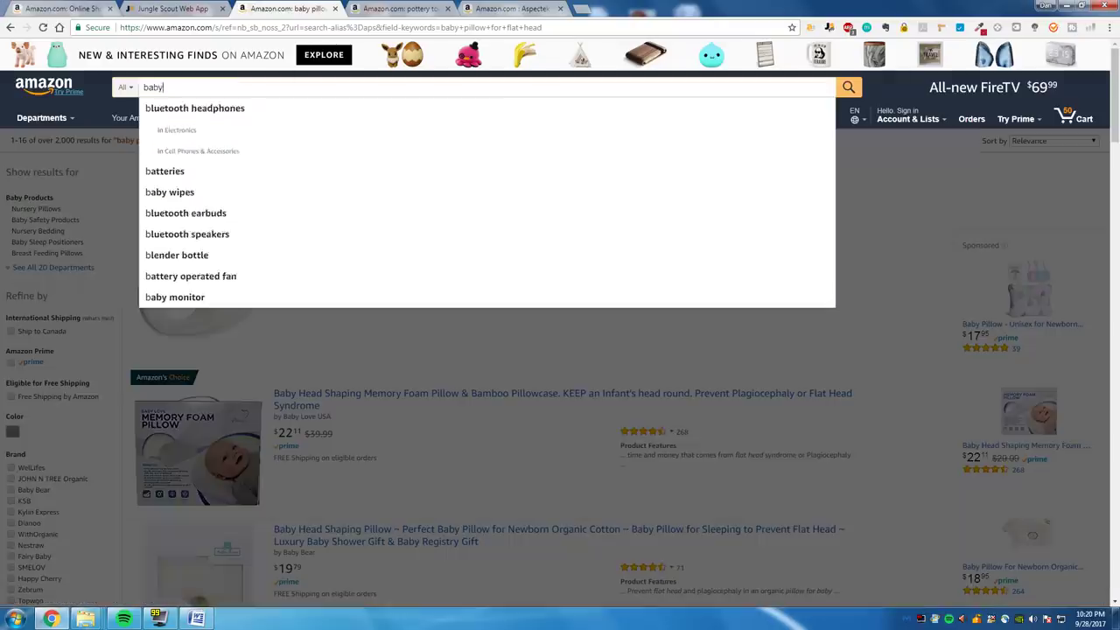
{"action": "type", "text": " flat head pillow"}
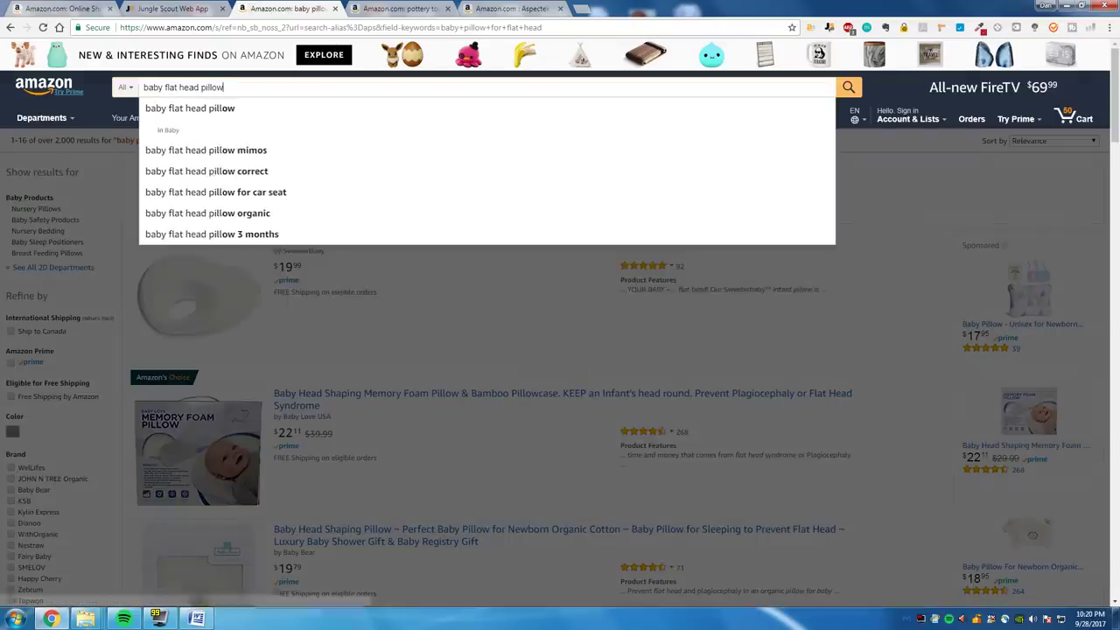
{"action": "key", "text": "Return"}
Step: Review the Jungle Scout extension's averages and opportunity score for the baby flat head pillow results, close it, and look through the listings
{"action": "scroll", "coordinate": [667, 107], "scroll_direction": "down", "scroll_amount": 1}
{"action": "scroll", "coordinate": [667, 107], "scroll_direction": "down", "scroll_amount": 2}
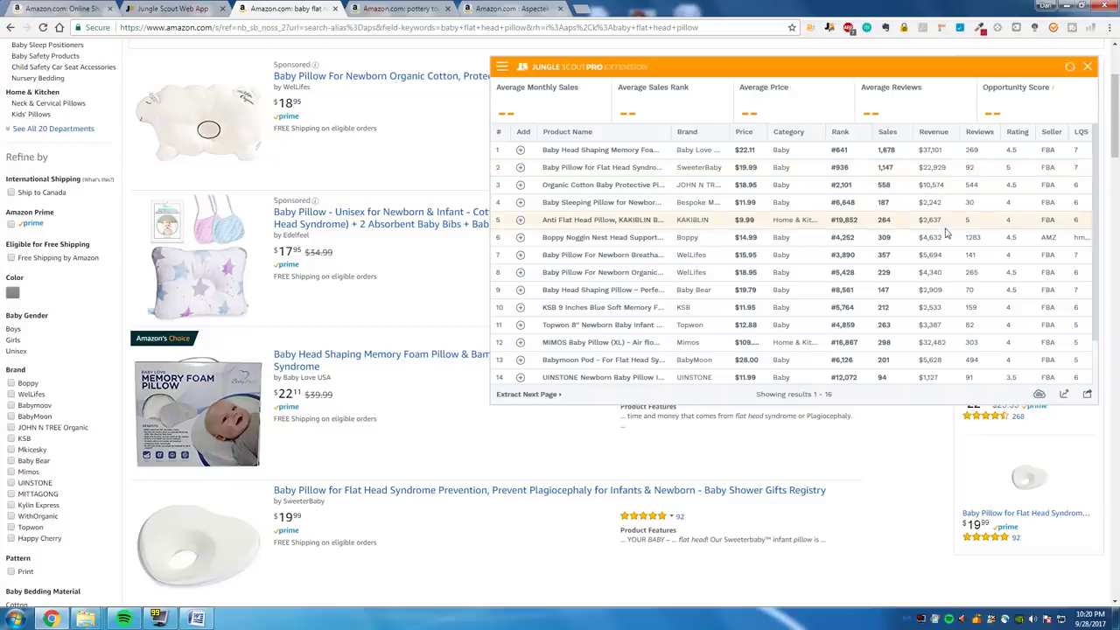
{"action": "mouse_move", "coordinate": [626, 245]}
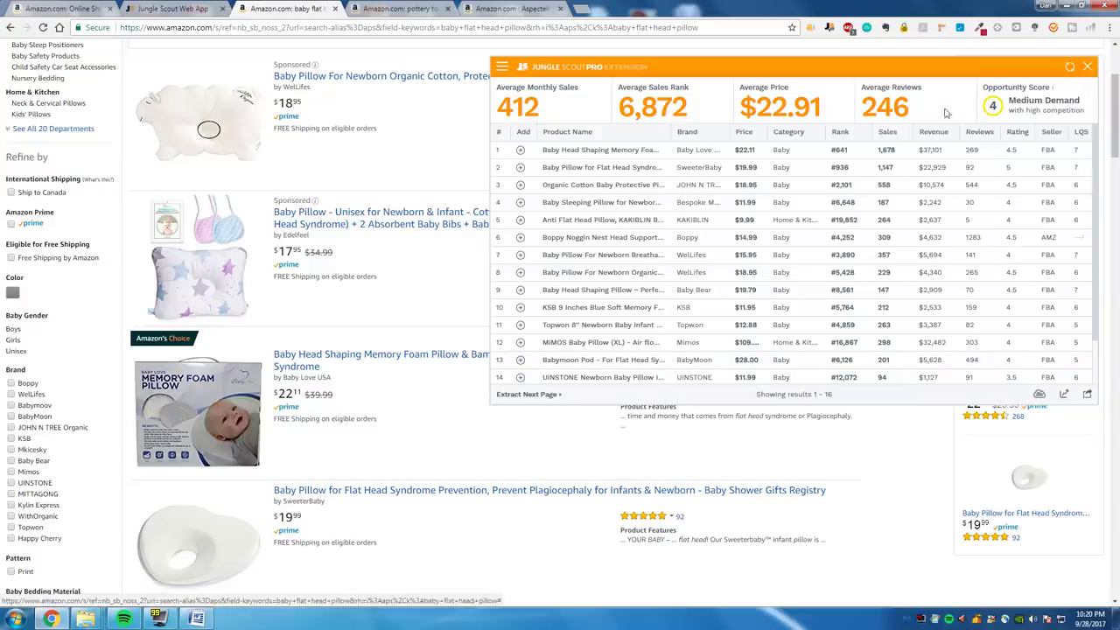
{"action": "scroll", "coordinate": [371, 345], "scroll_direction": "down", "scroll_amount": 1}
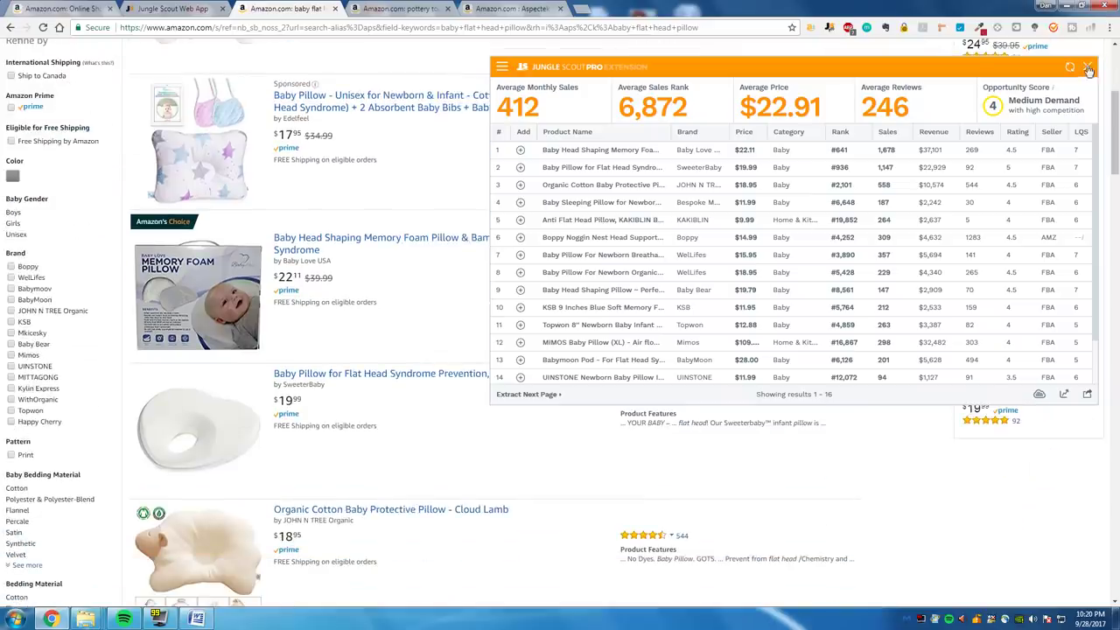
{"action": "left_click", "coordinate": [1089, 69]}
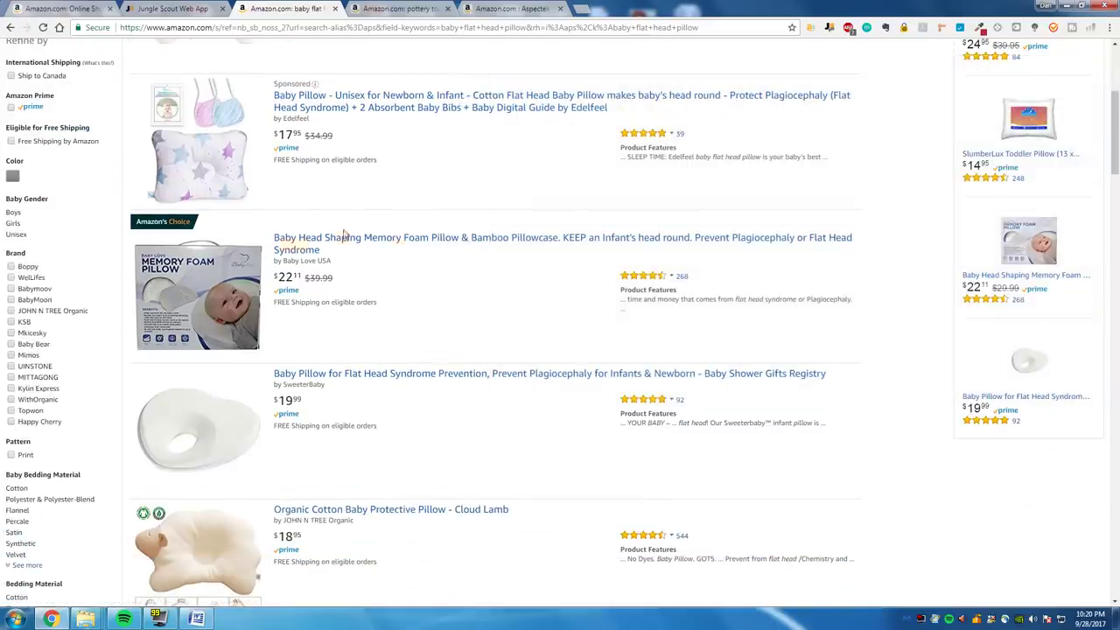
{"action": "scroll", "coordinate": [418, 412], "scroll_direction": "down", "scroll_amount": 5}
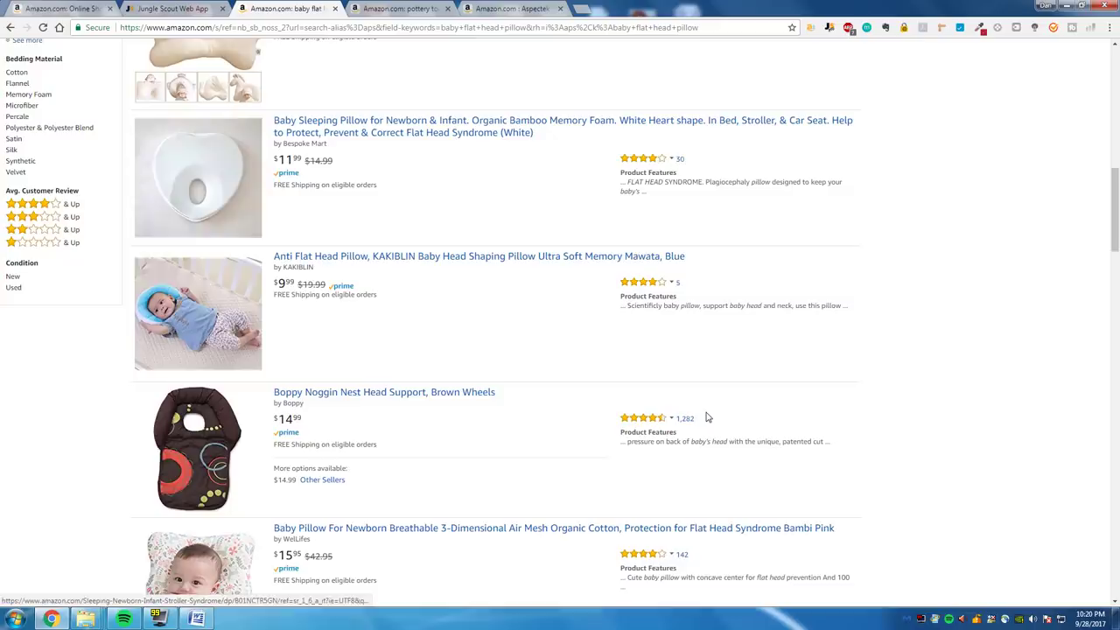
Step: Finish looking through the baby flat head pillow results, close them, and return to the Jungle Scout Product Database
{"action": "scroll", "coordinate": [708, 418], "scroll_direction": "down", "scroll_amount": 3}
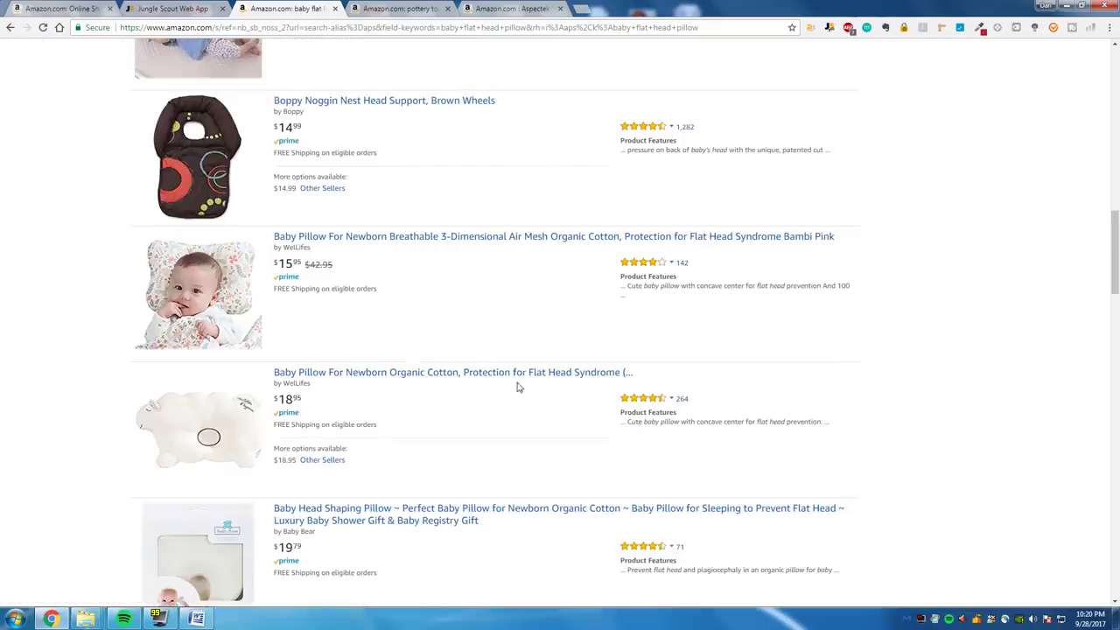
{"action": "scroll", "coordinate": [271, 262], "scroll_direction": "up", "scroll_amount": 4}
{"action": "key", "text": "ctrl+shift+Tab"}
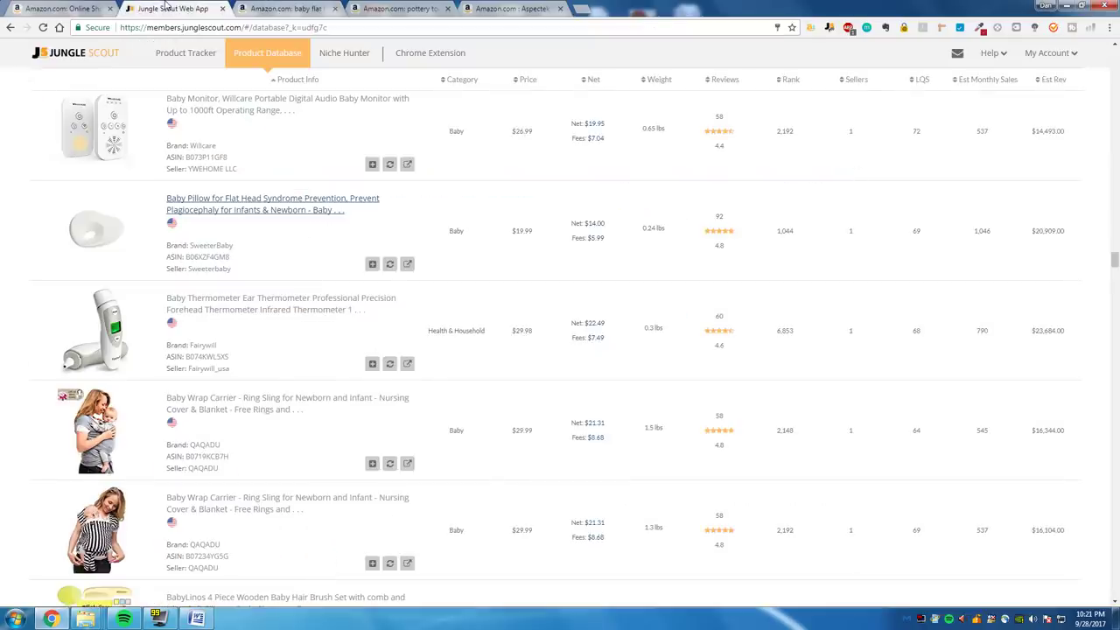
{"action": "scroll", "coordinate": [295, 352], "scroll_direction": "down", "scroll_amount": 1}
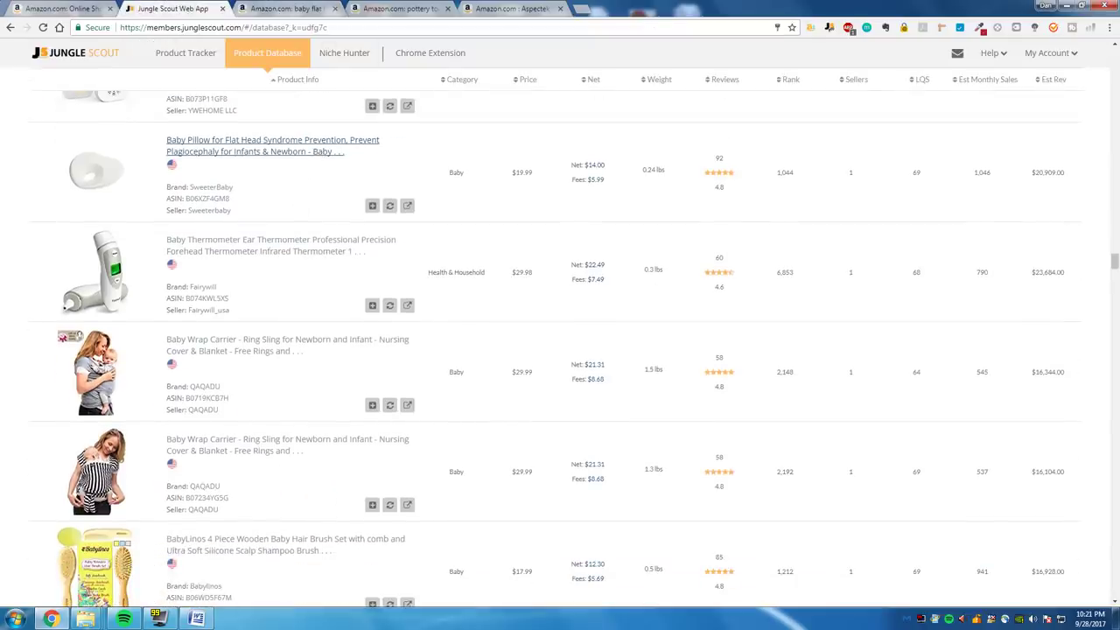
{"action": "left_click", "coordinate": [334, 9]}
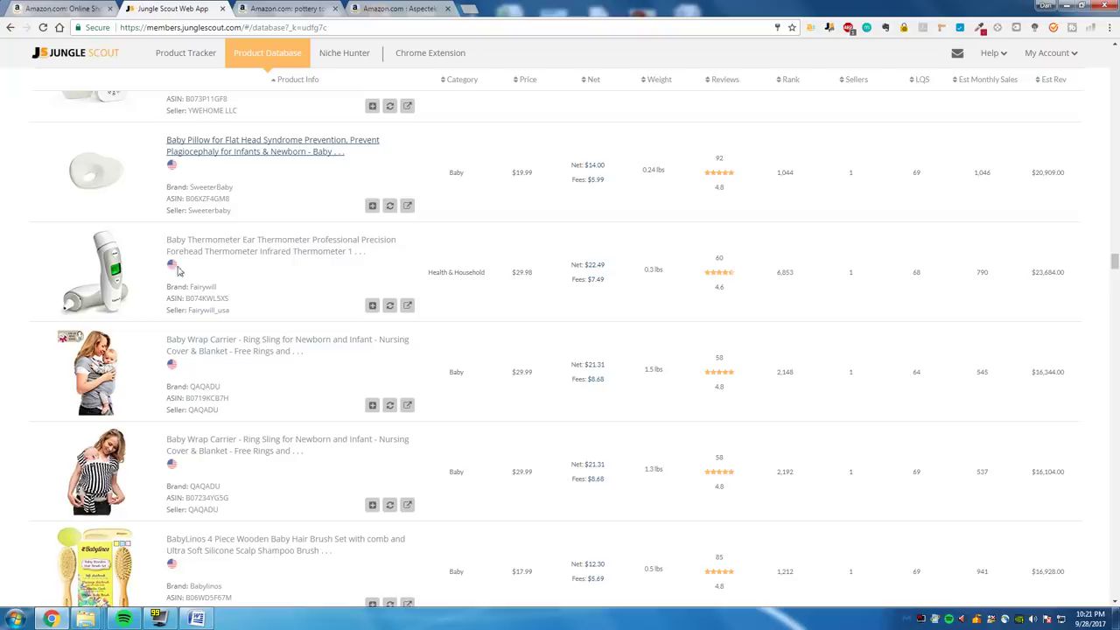
Step: Browse the nearby baby products in the Product Database and open the Amazon listing for the black-and-white striped QAQADU Baby Wrap Carrier
{"action": "scroll", "coordinate": [231, 261], "scroll_direction": "down", "scroll_amount": 4}
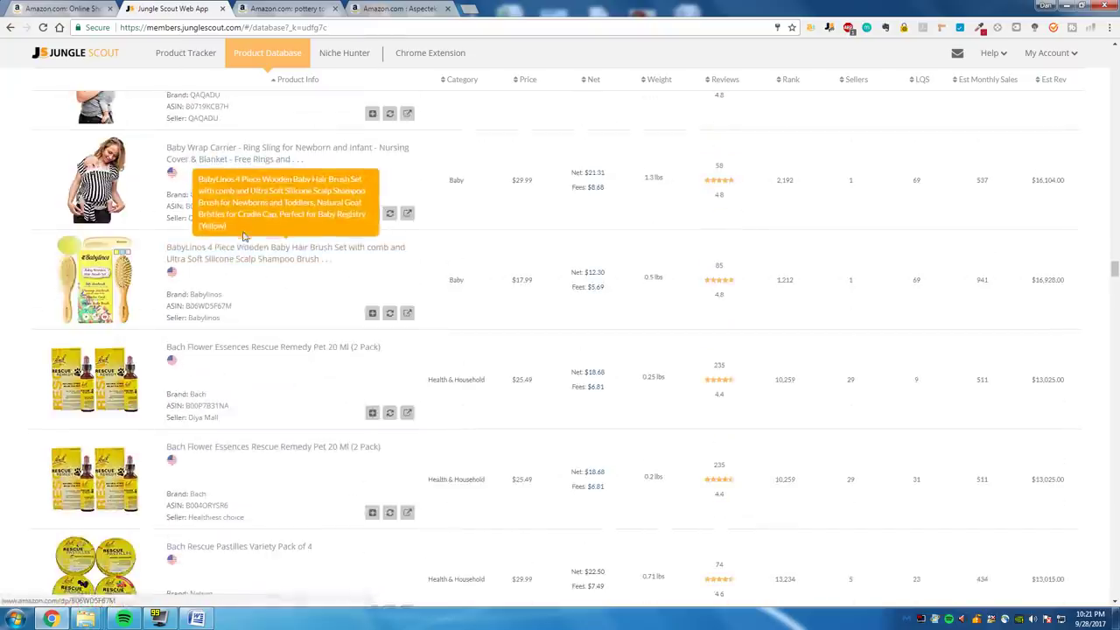
{"action": "scroll", "coordinate": [235, 251], "scroll_direction": "up", "scroll_amount": 3}
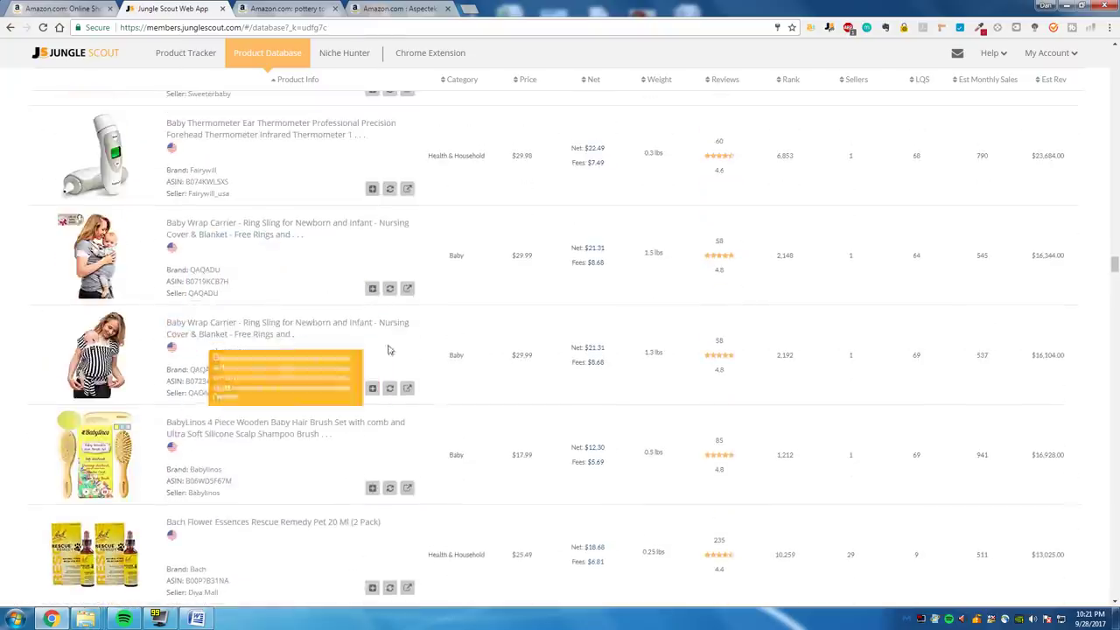
{"action": "left_click", "coordinate": [289, 326]}
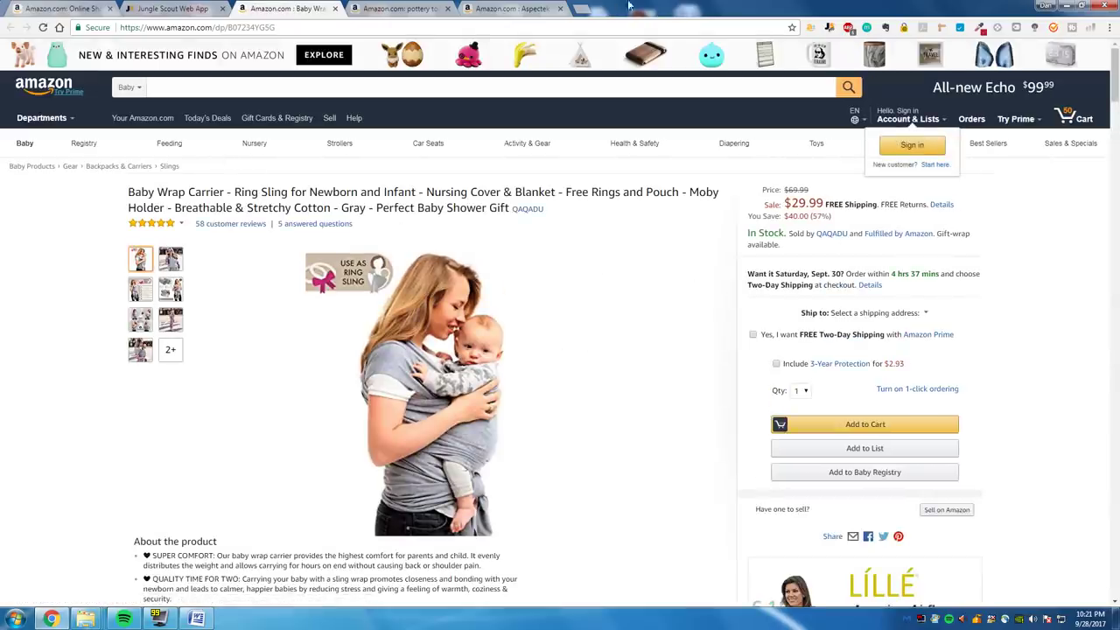
Step: Search All Departments on Amazon for "baby wrap carrier" and check the results with the Jungle Scout extension
{"action": "left_click", "coordinate": [136, 88]}
{"action": "left_click", "coordinate": [132, 98]}
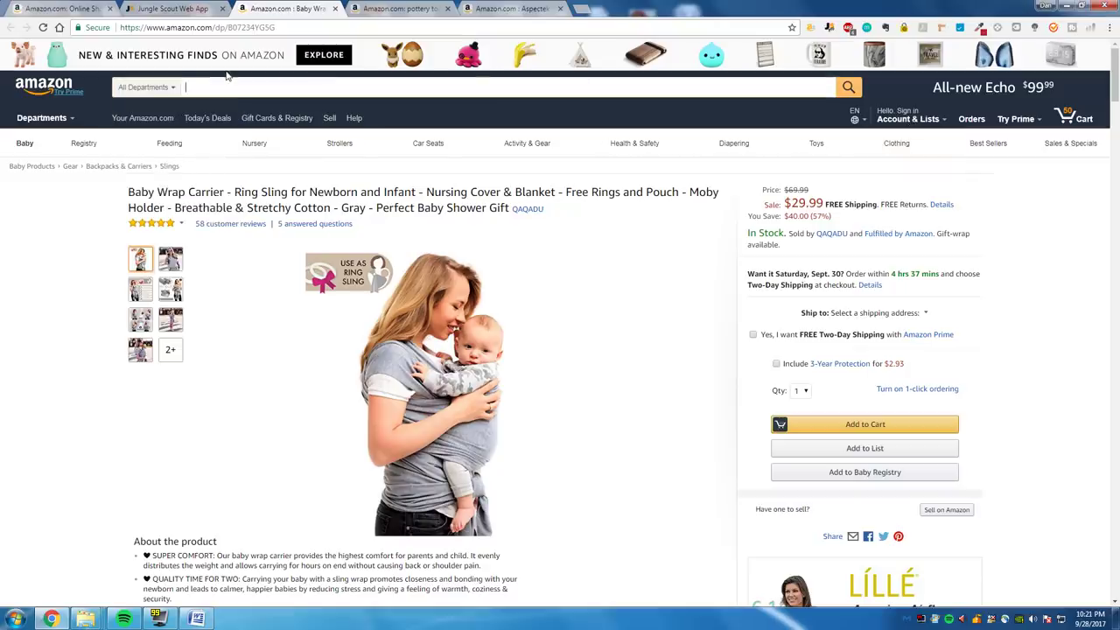
{"action": "type", "text": "baby wrap carrier"}
{"action": "key", "text": "Return"}
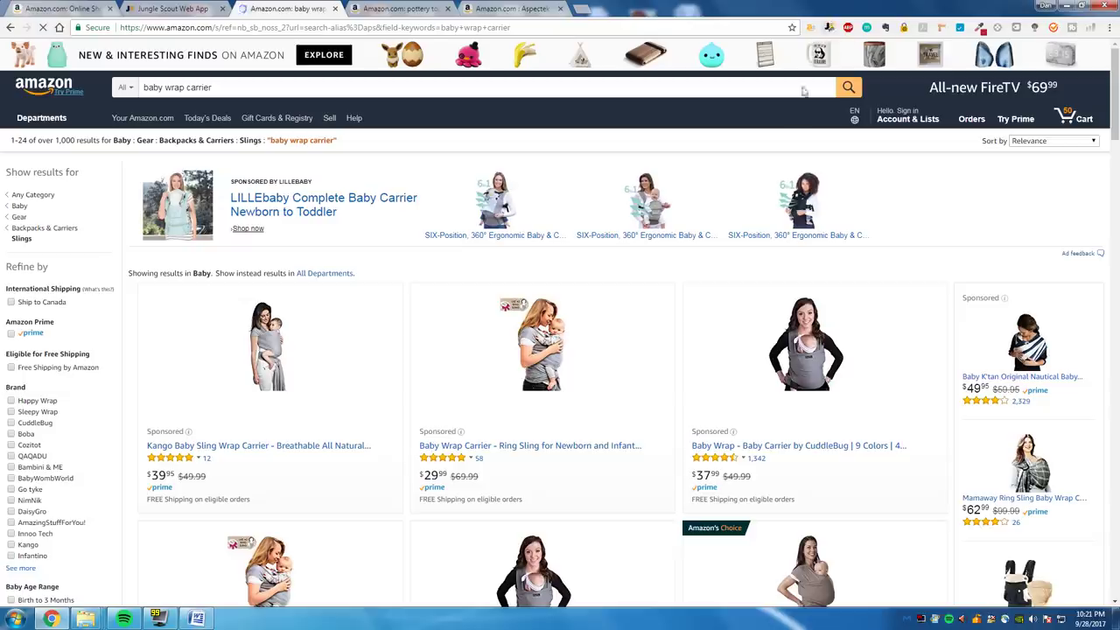
{"action": "left_click", "coordinate": [836, 29]}
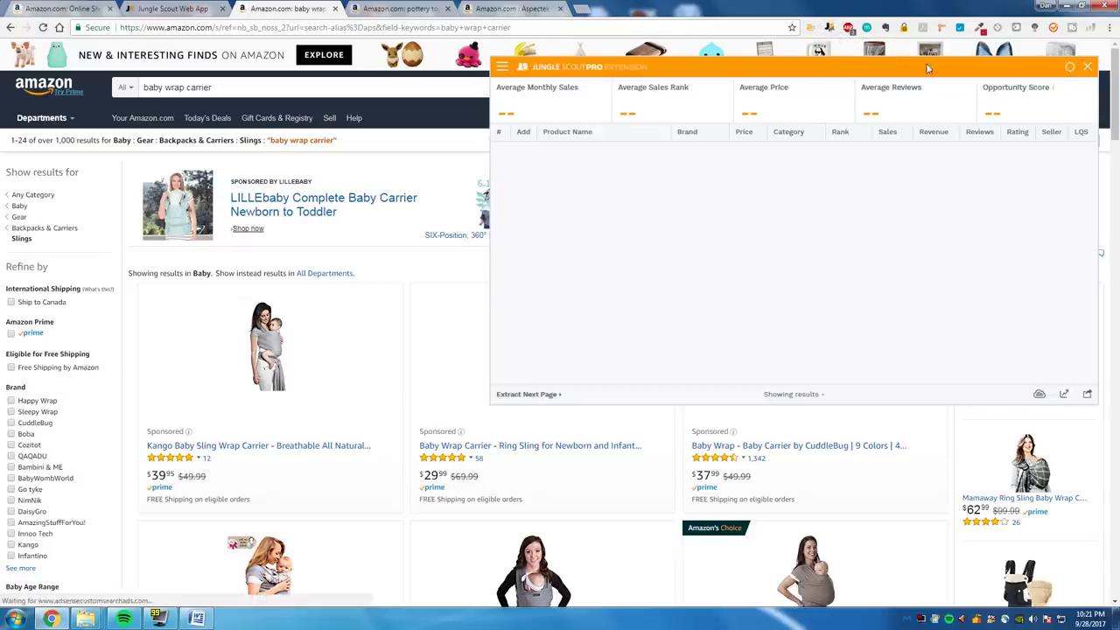
{"action": "left_click", "coordinate": [1087, 67]}
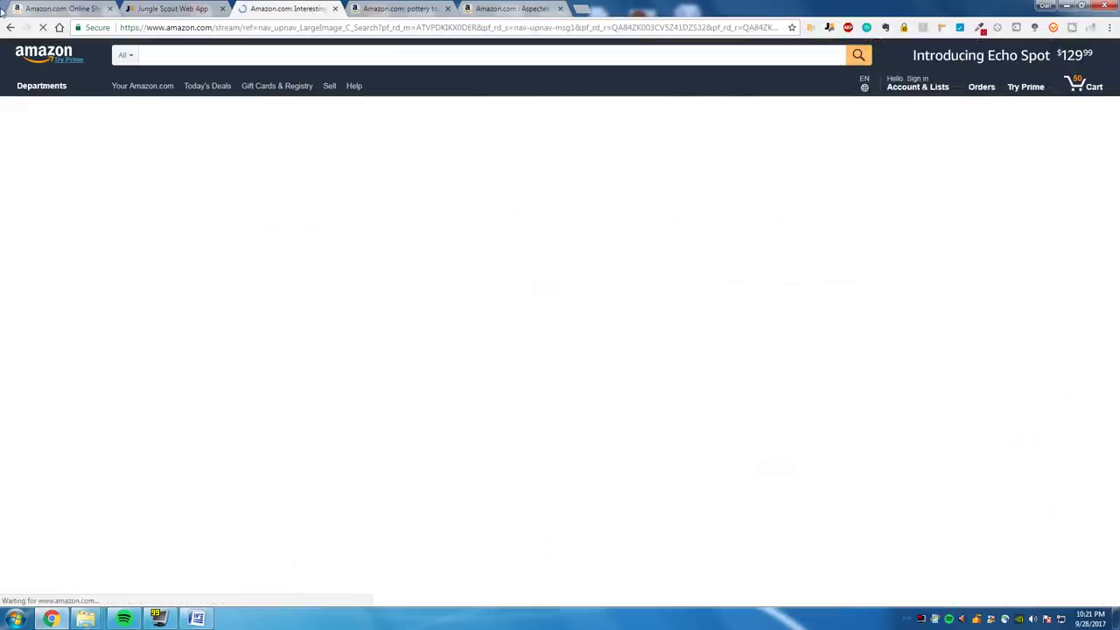
Step: Go back to the Baby Wrap Carrier listing and check its seller QAQADU's storefront products with the Jungle Scout extension
{"action": "left_click", "coordinate": [8, 27]}
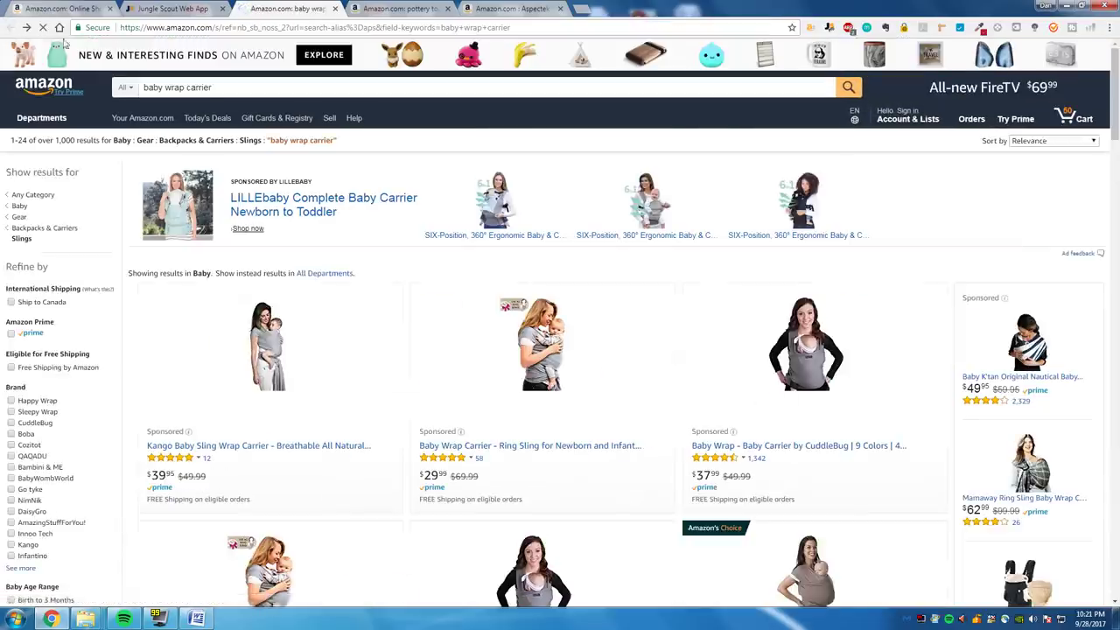
{"action": "left_click", "coordinate": [21, 29]}
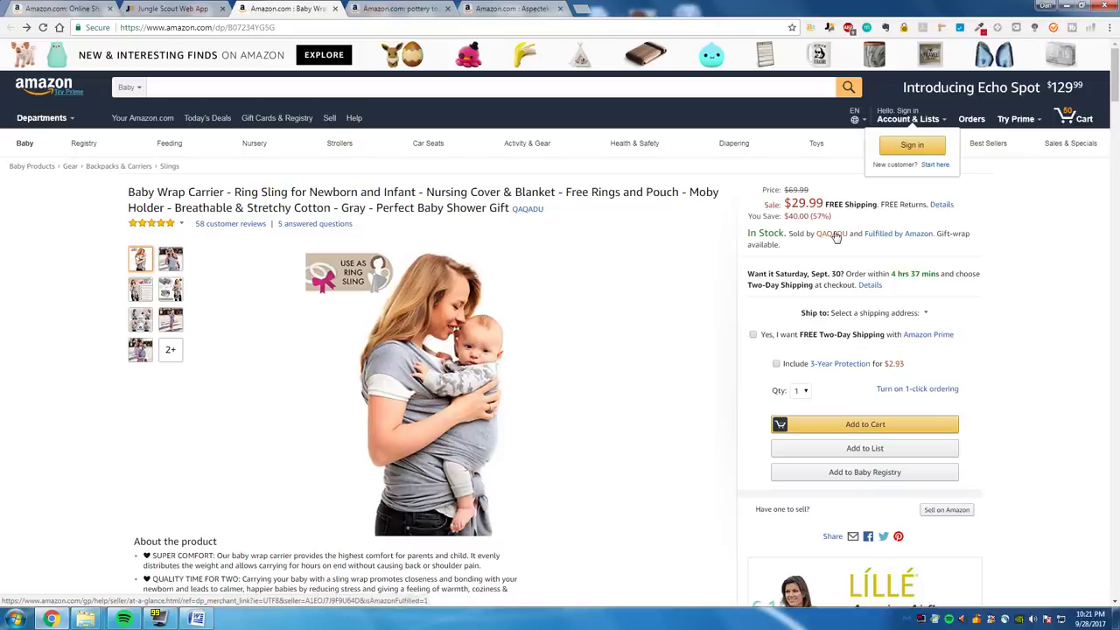
{"action": "left_click", "coordinate": [836, 236]}
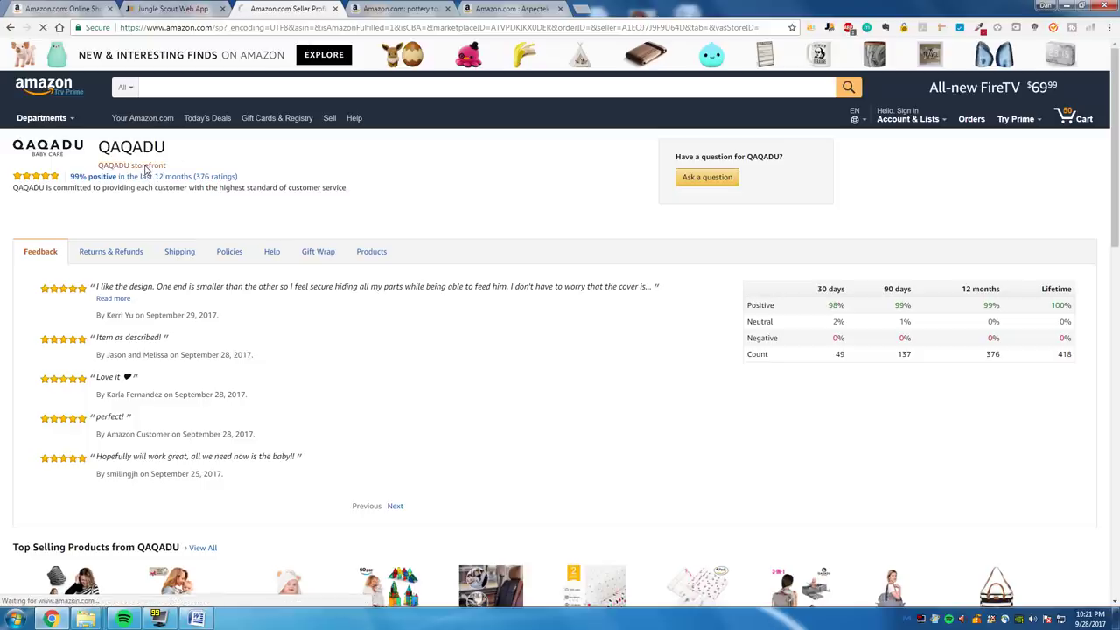
{"action": "scroll", "coordinate": [633, 219], "scroll_direction": "down", "scroll_amount": 2}
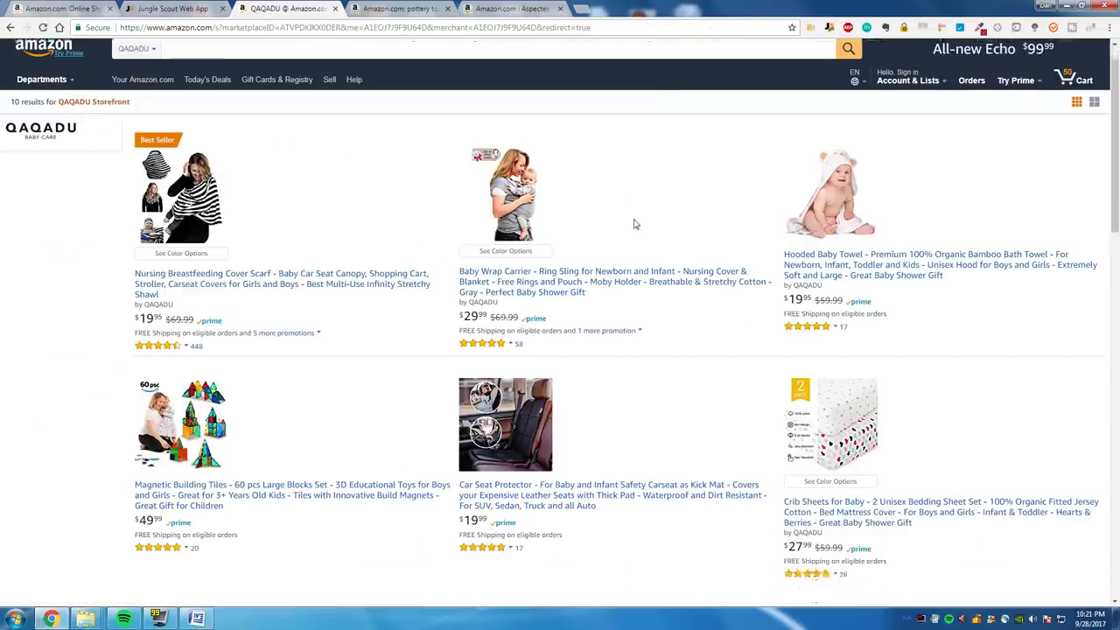
{"action": "left_click", "coordinate": [829, 29]}
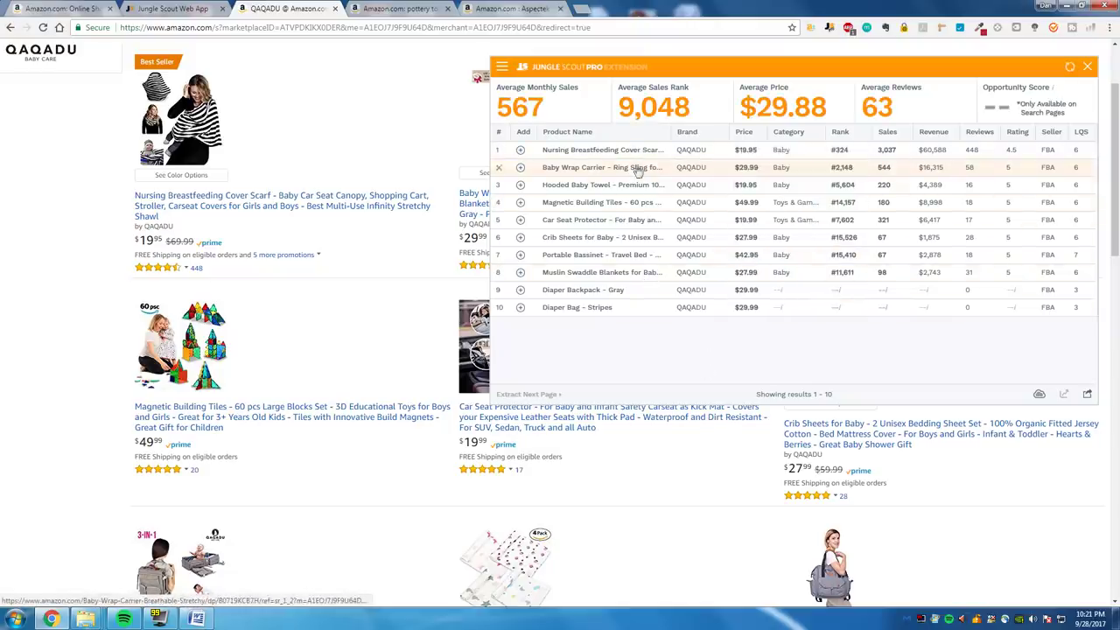
Step: Open QAQADU's Nursing Breastfeeding Cover Scarf listing in a new browser tab and switch to it
{"action": "mouse_move", "coordinate": [625, 156]}
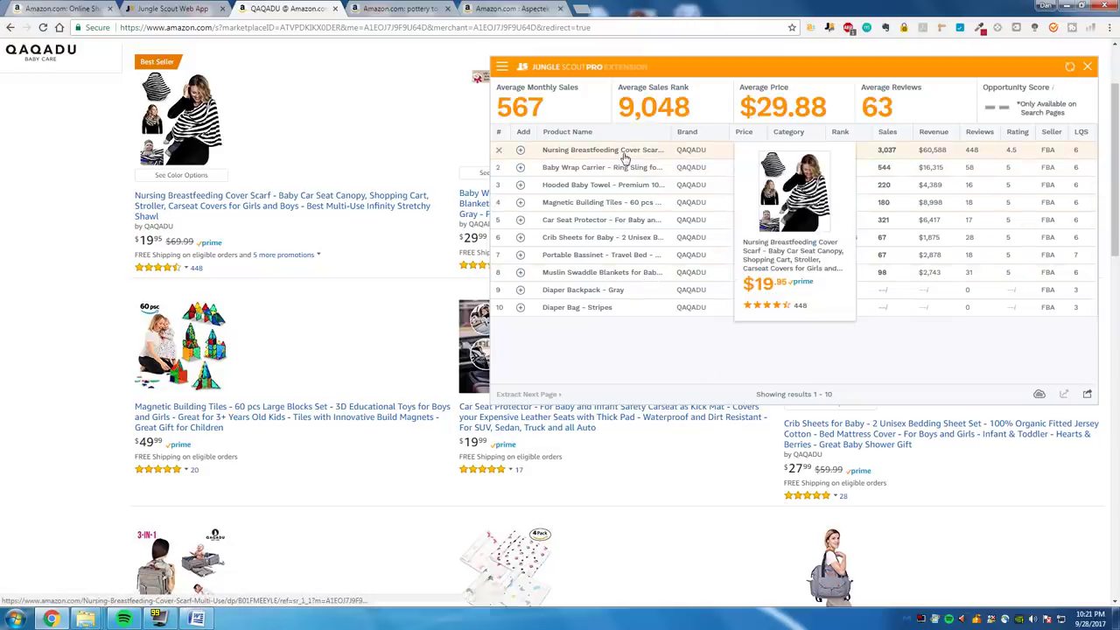
{"action": "right_click", "coordinate": [625, 156]}
{"action": "left_click", "coordinate": [667, 167]}
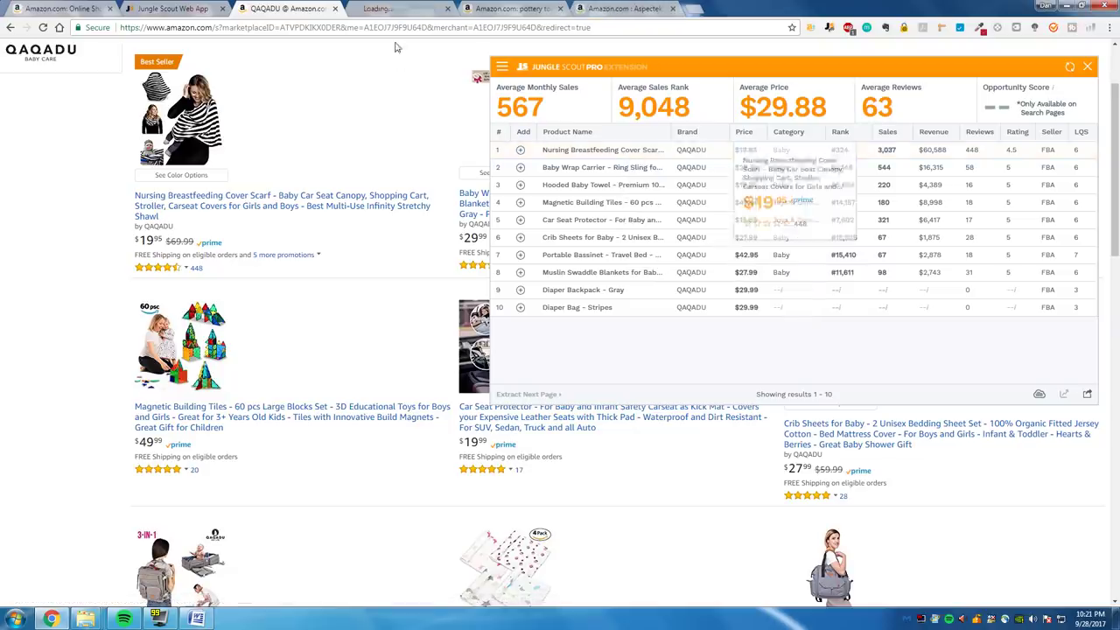
{"action": "left_click", "coordinate": [399, 9]}
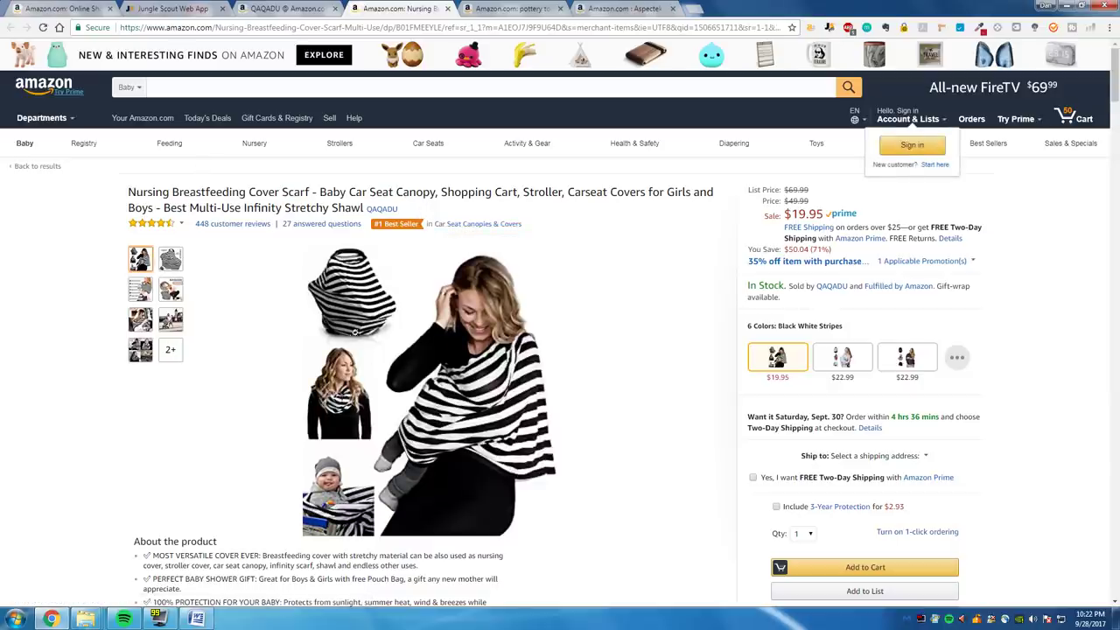
Step: Set the Amazon search scope to All Departments and search for "breastfeeding cover scarf"
{"action": "left_click", "coordinate": [132, 88]}
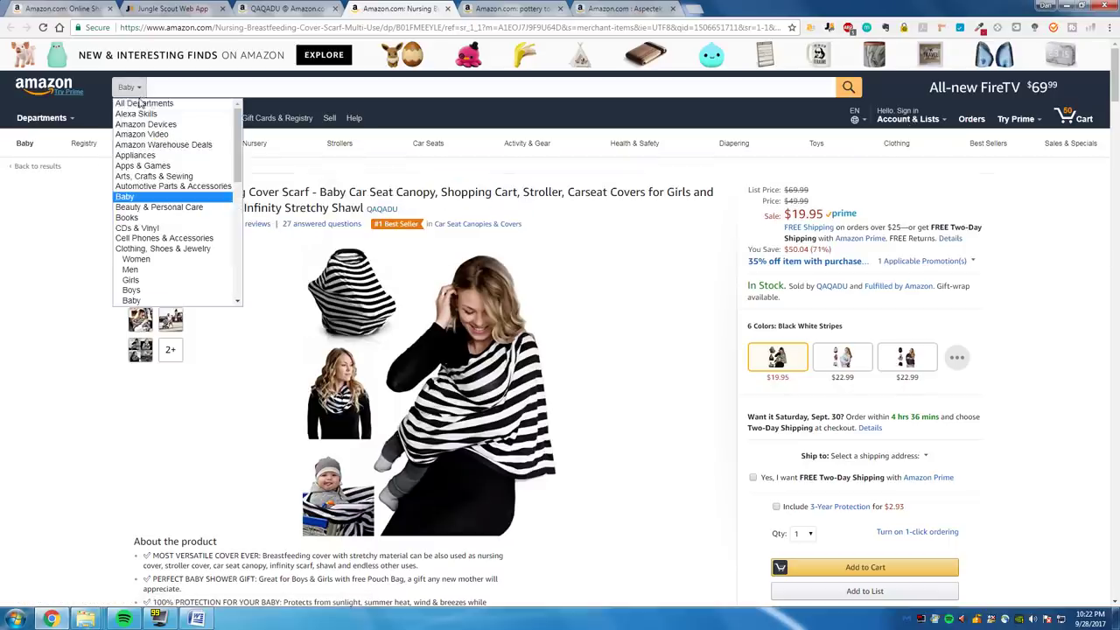
{"action": "left_click", "coordinate": [145, 103]}
{"action": "type", "text": "breas"}
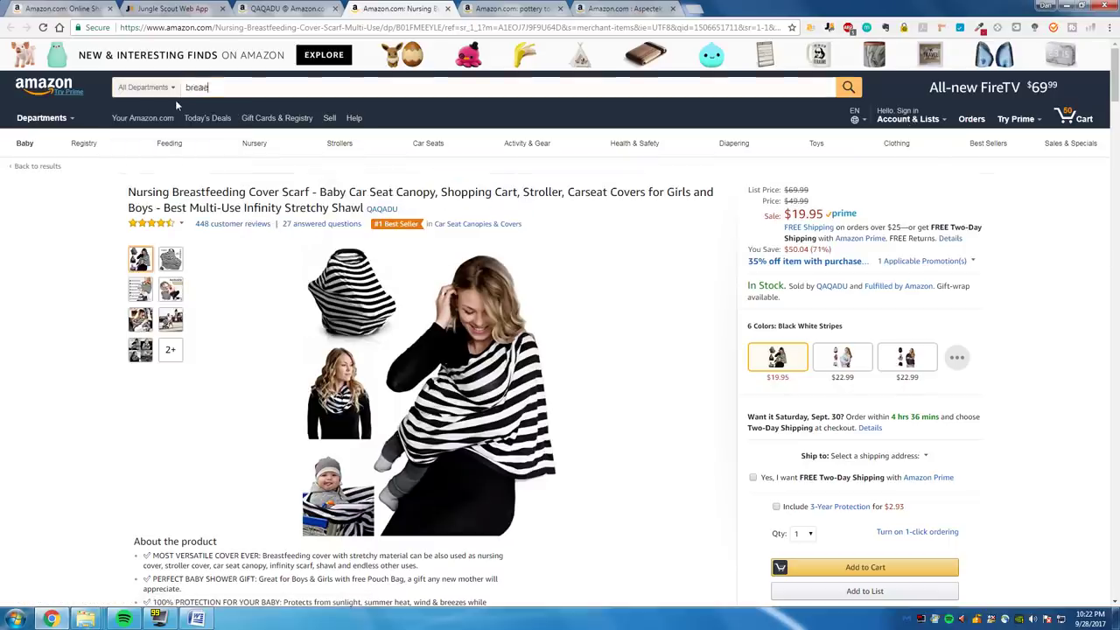
{"action": "type", "text": "tfeeding cover scarf"}
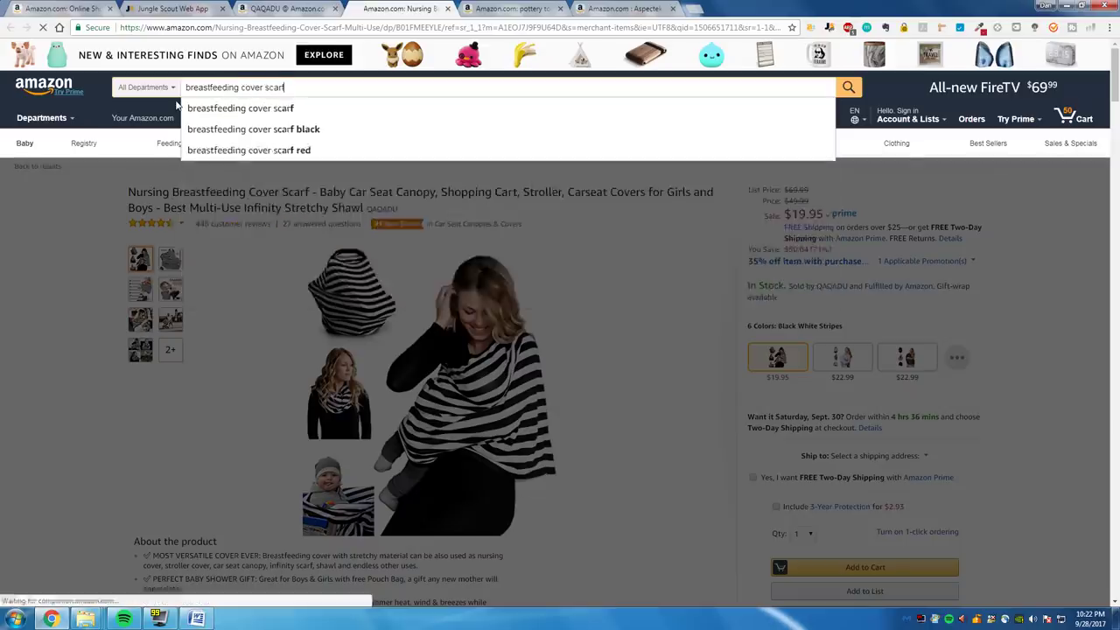
{"action": "key", "text": "Return"}
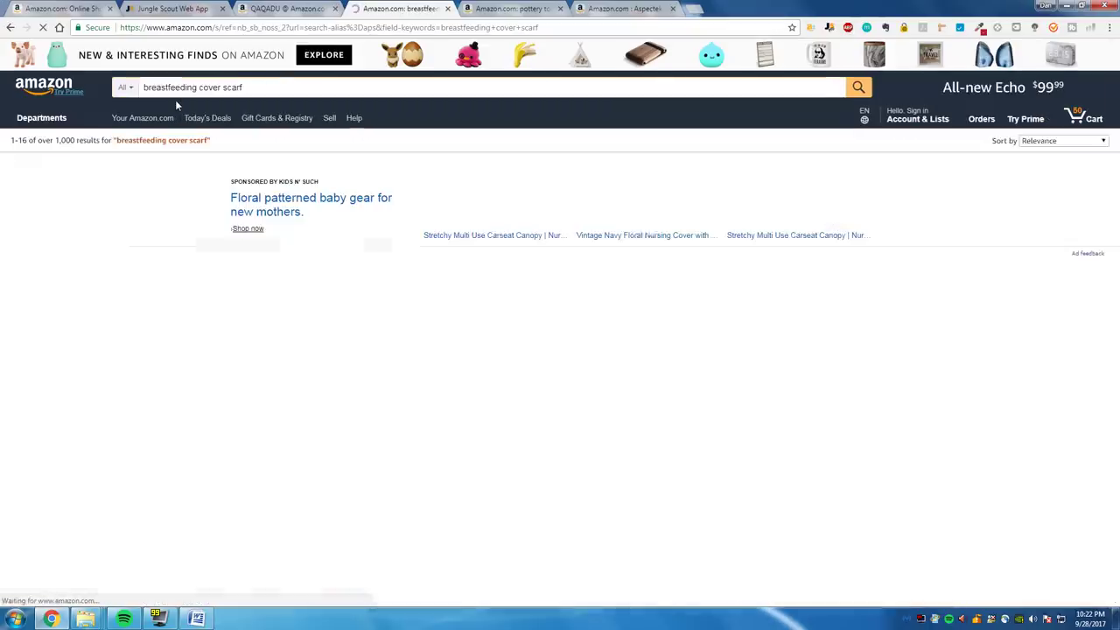
Step: Look through the breastfeeding cover scarf listings and review their averages and opportunity score in the Jungle Scout extension
{"action": "scroll", "coordinate": [737, 143], "scroll_direction": "down", "scroll_amount": 5}
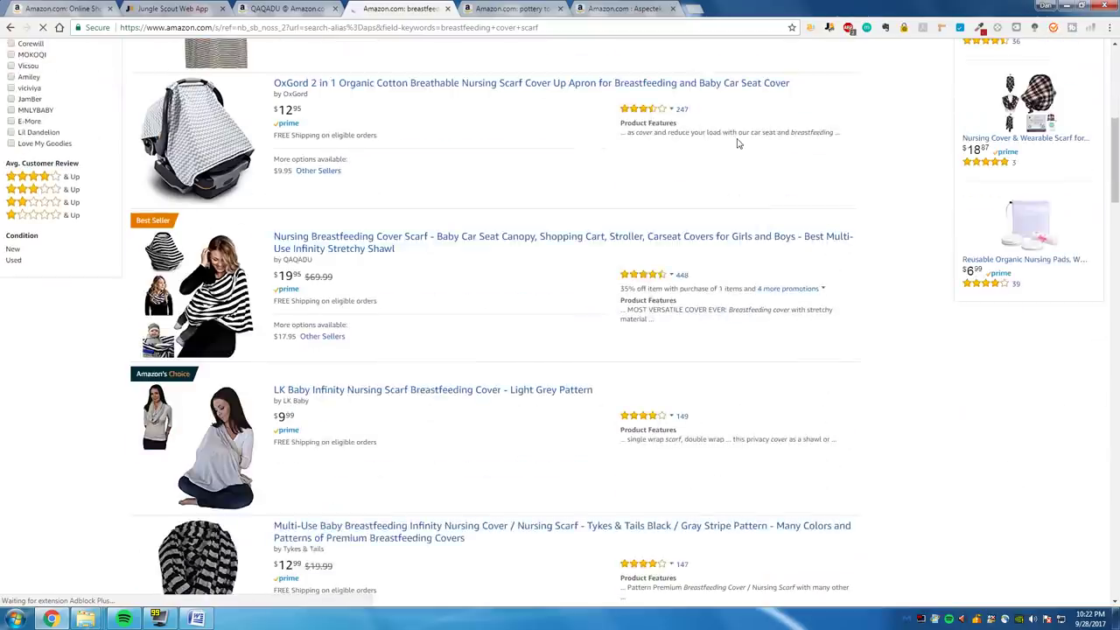
{"action": "scroll", "coordinate": [738, 143], "scroll_direction": "down", "scroll_amount": 1}
{"action": "left_click", "coordinate": [827, 28]}
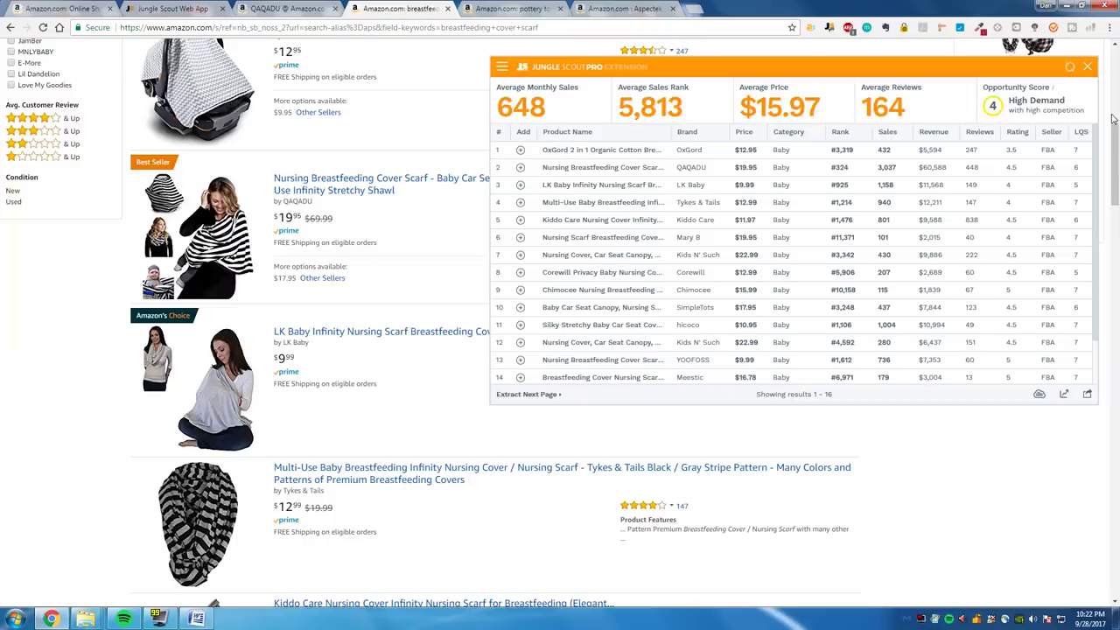
{"action": "left_click", "coordinate": [1087, 67]}
Step: Return to the Jungle Scout Product Database and close the storefront, scarf search and other leftover Amazon product tabs
{"action": "left_click", "coordinate": [284, 8]}
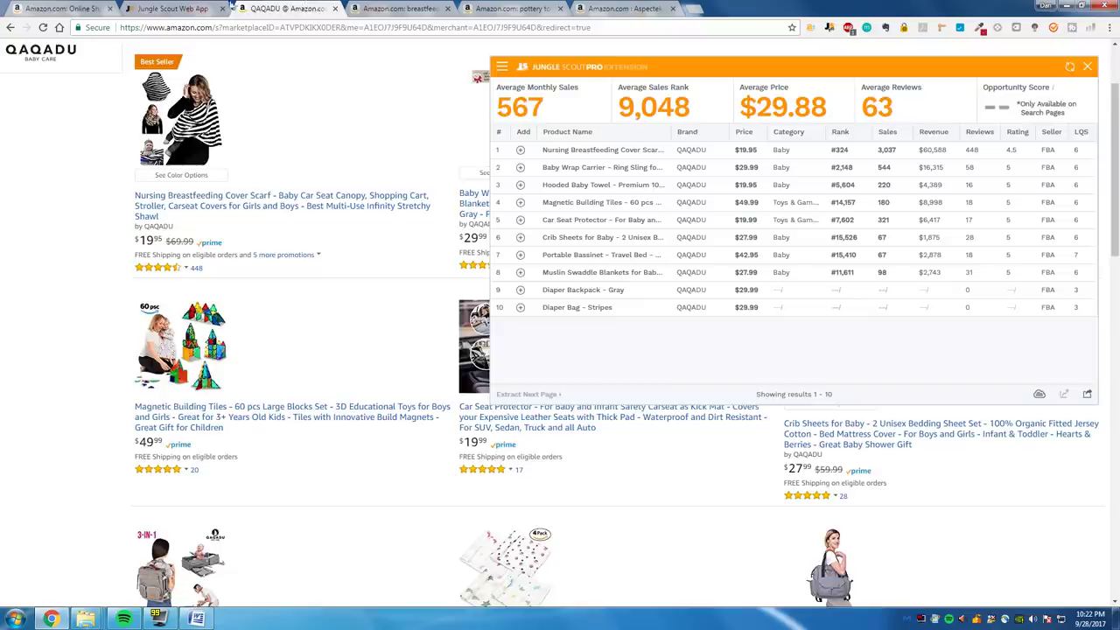
{"action": "left_click", "coordinate": [217, 7]}
{"action": "scroll", "coordinate": [298, 298], "scroll_direction": "down", "scroll_amount": 3}
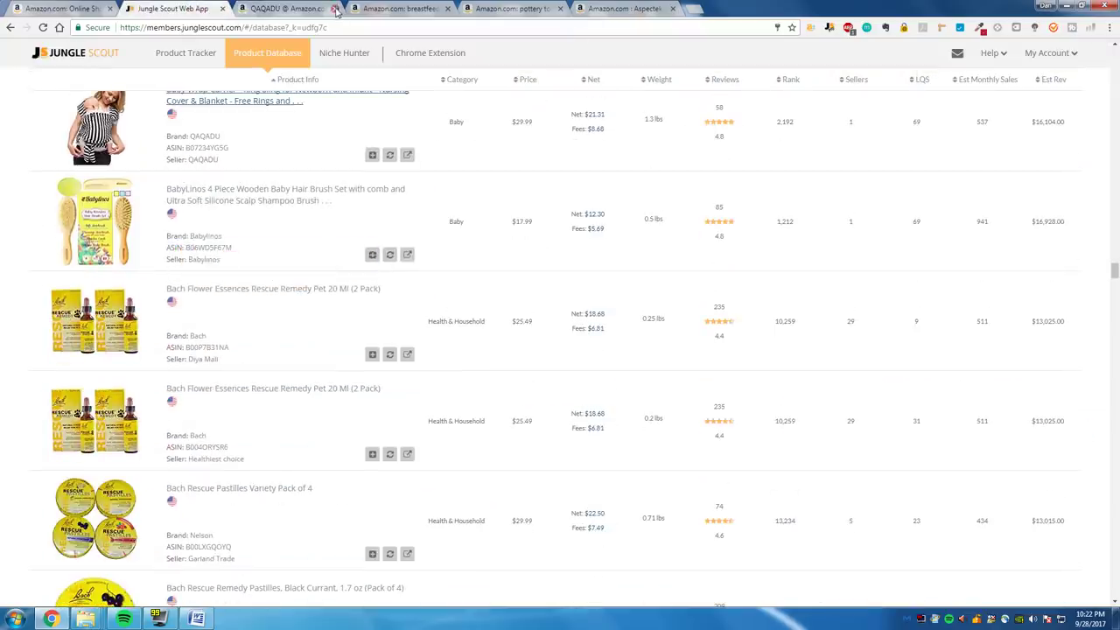
{"action": "left_click", "coordinate": [334, 8]}
{"action": "left_click", "coordinate": [335, 10]}
Step: Examine the Product Database entries from the Bach remedies through the back posture correctors for product candidates
{"action": "scroll", "coordinate": [329, 170], "scroll_direction": "down", "scroll_amount": 4}
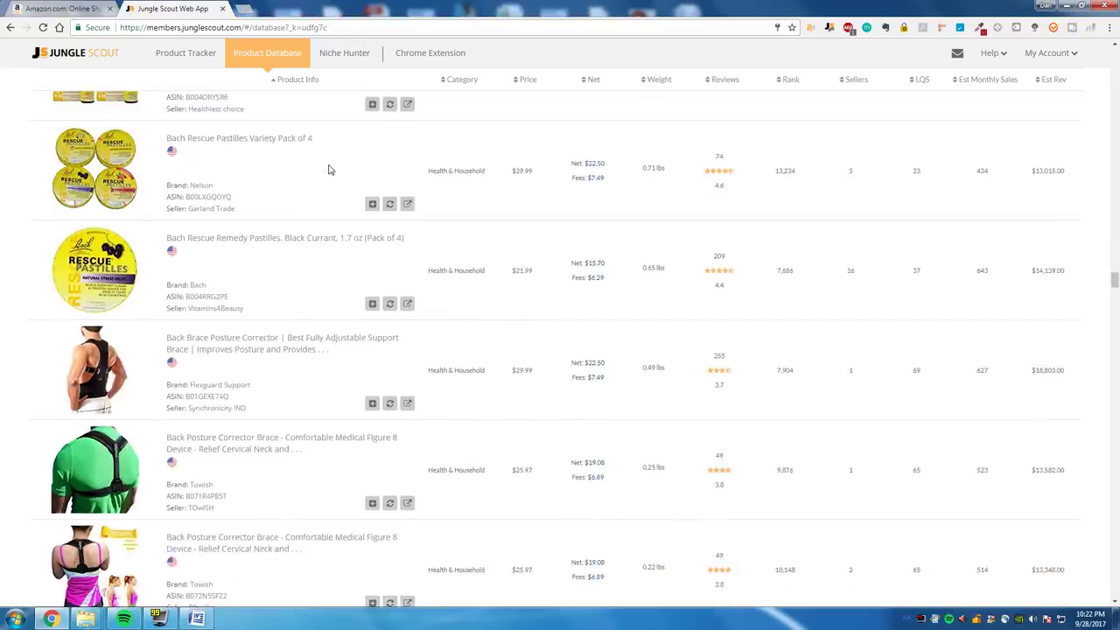
{"action": "scroll", "coordinate": [329, 170], "scroll_direction": "down", "scroll_amount": 2}
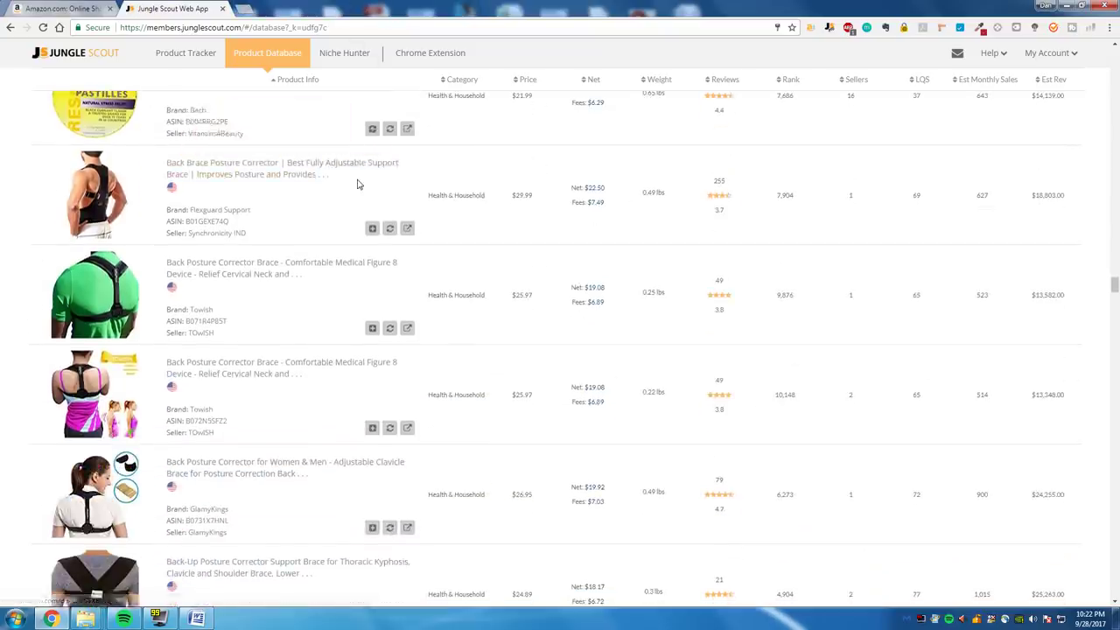
{"action": "scroll", "coordinate": [350, 179], "scroll_direction": "down", "scroll_amount": 1}
{"action": "scroll", "coordinate": [284, 184], "scroll_direction": "down", "scroll_amount": 2}
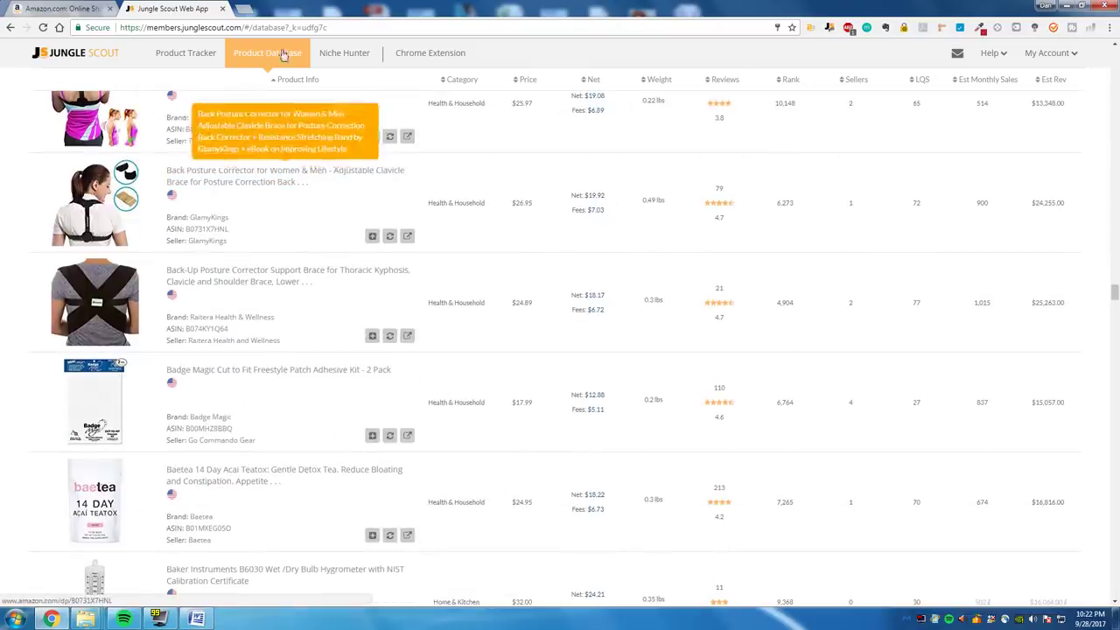
{"action": "left_click", "coordinate": [246, 7]}
{"action": "type", "text": "baby b"}
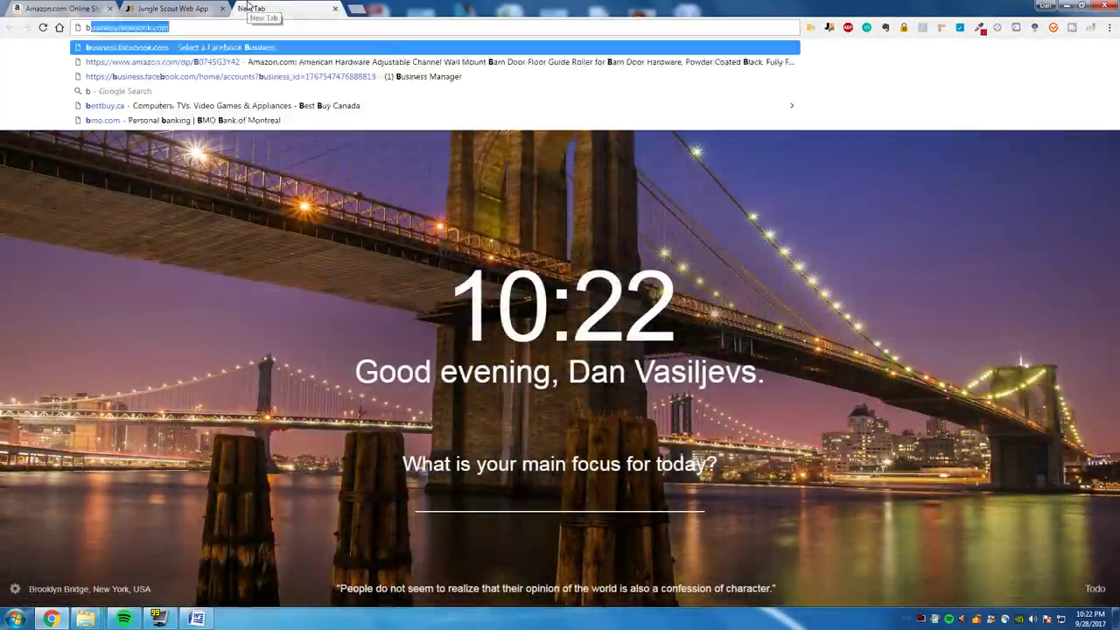
{"action": "type", "text": "est selling products amazon"}
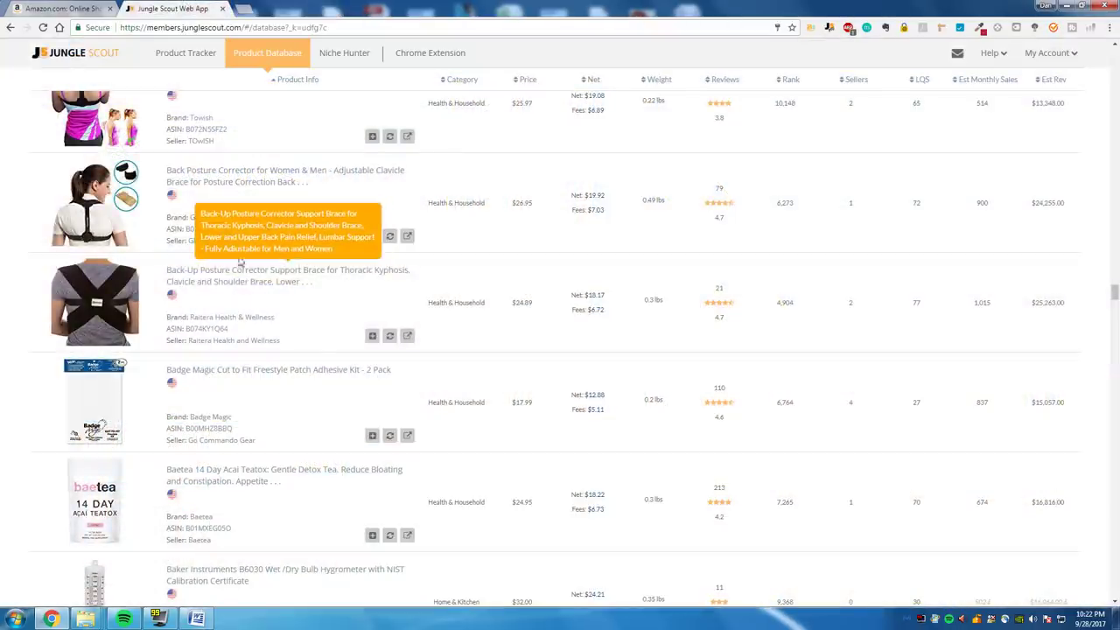
Step: Examine the Product Database entries from the back posture correctors through the bath bomb molds and Battle mouthguards for product candidates
{"action": "scroll", "coordinate": [207, 262], "scroll_direction": "down", "scroll_amount": 2}
{"action": "scroll", "coordinate": [283, 201], "scroll_direction": "down", "scroll_amount": 15}
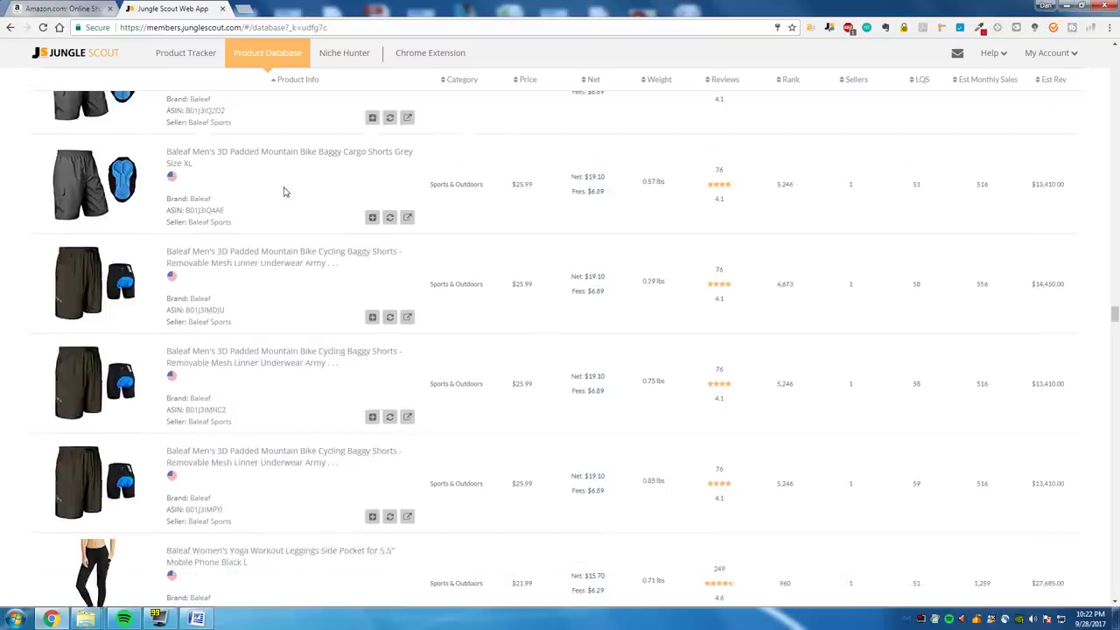
{"action": "scroll", "coordinate": [285, 194], "scroll_direction": "down", "scroll_amount": 3}
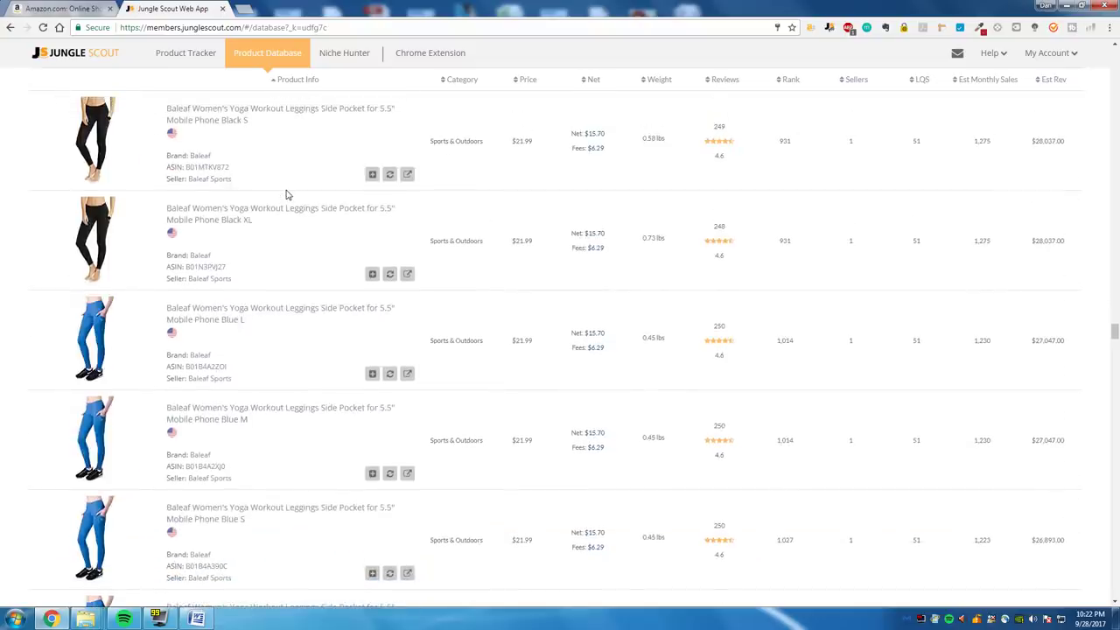
{"action": "scroll", "coordinate": [285, 194], "scroll_direction": "down", "scroll_amount": 8}
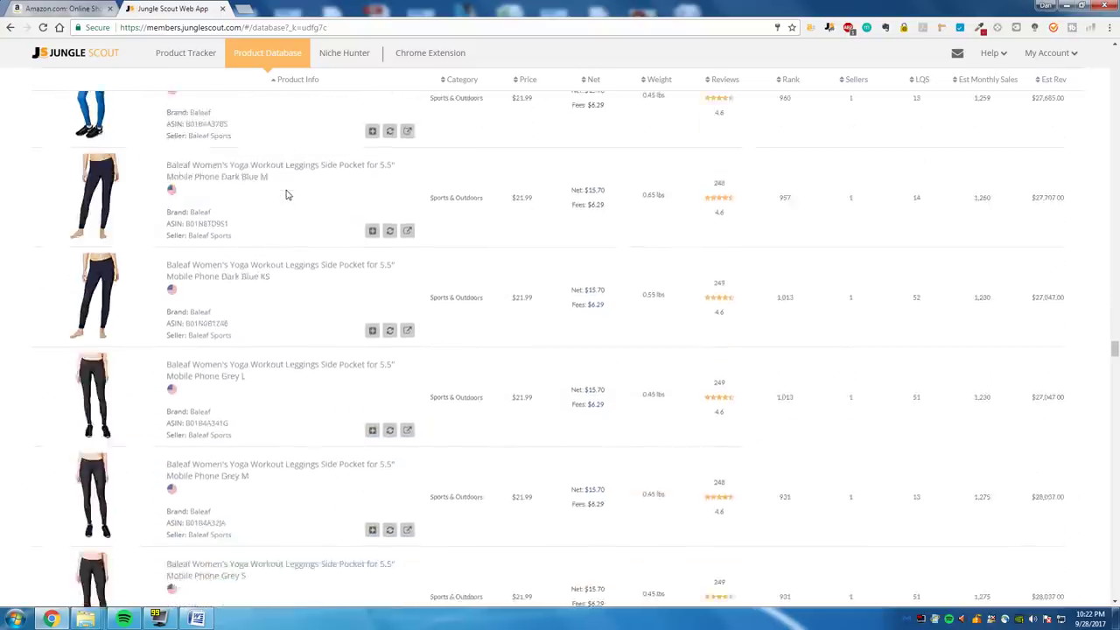
{"action": "scroll", "coordinate": [285, 194], "scroll_direction": "down", "scroll_amount": 8}
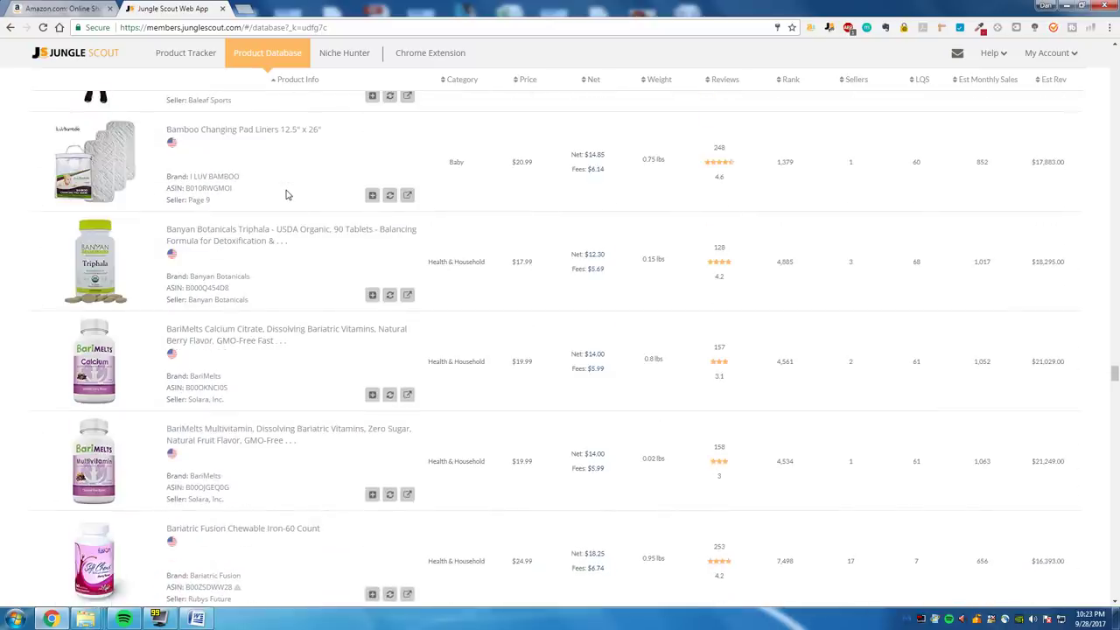
{"action": "scroll", "coordinate": [285, 194], "scroll_direction": "down", "scroll_amount": 3}
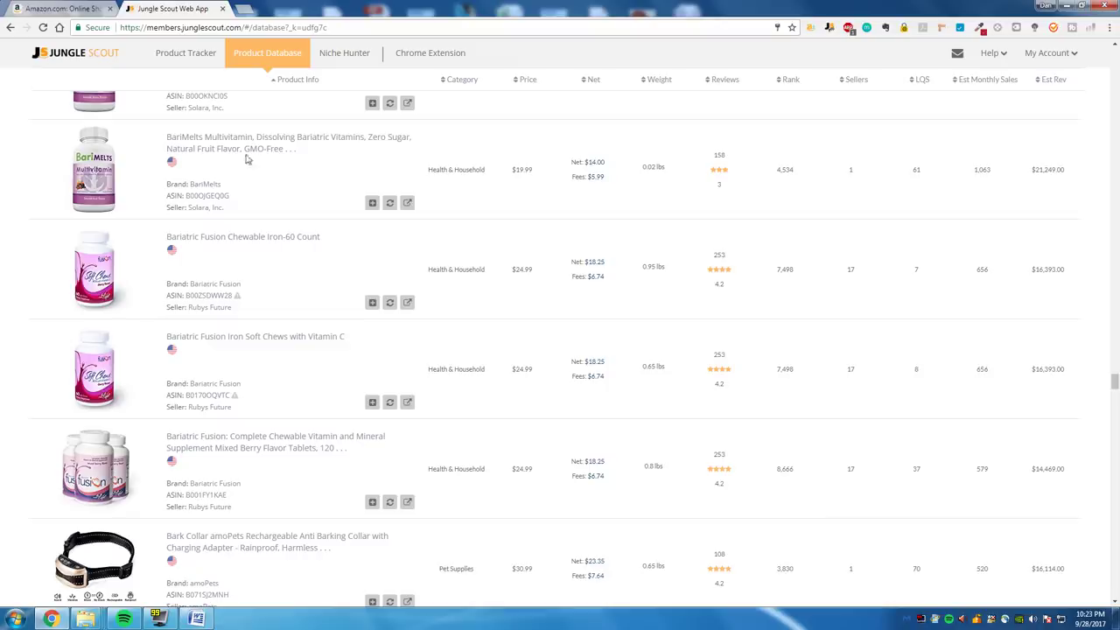
{"action": "scroll", "coordinate": [385, 473], "scroll_direction": "down", "scroll_amount": 3}
{"action": "scroll", "coordinate": [312, 428], "scroll_direction": "down", "scroll_amount": 2}
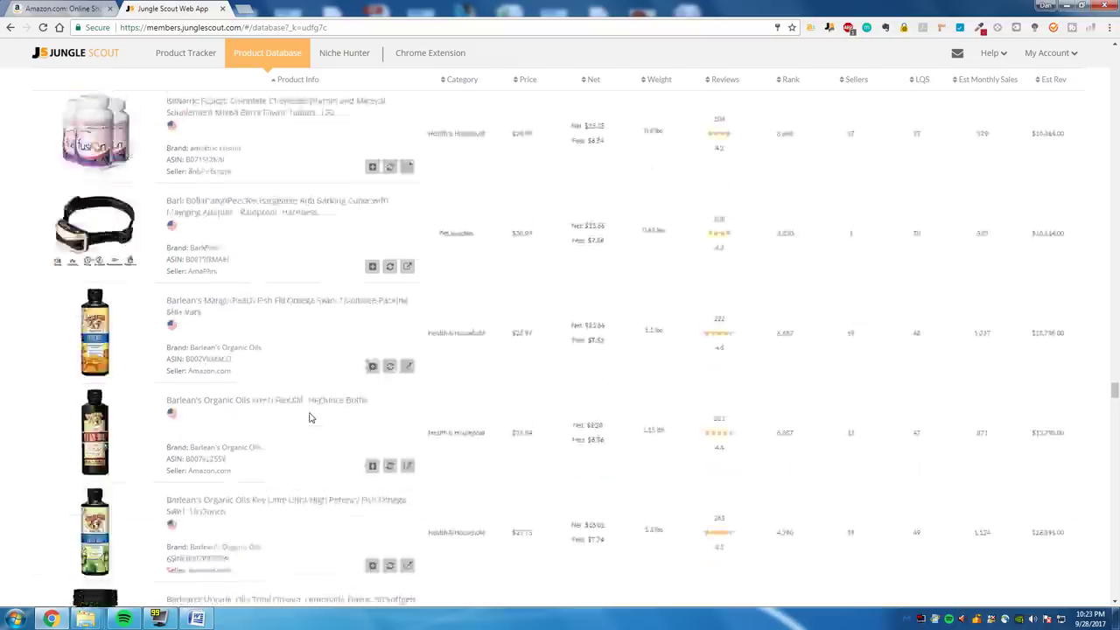
{"action": "scroll", "coordinate": [500, 300], "scroll_direction": "up", "scroll_amount": 3}
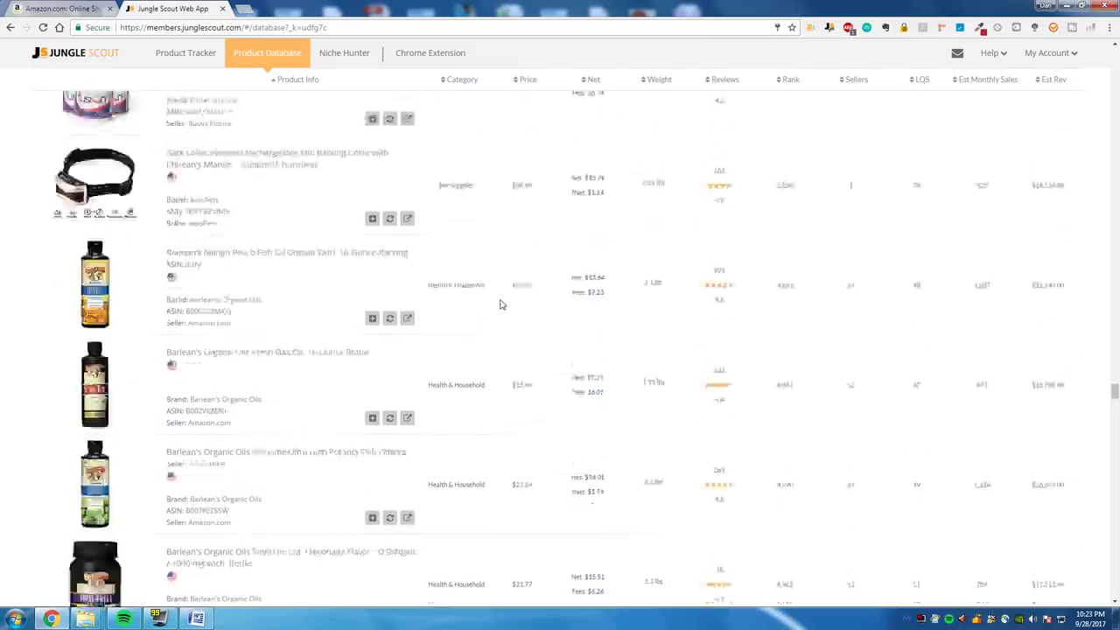
{"action": "scroll", "coordinate": [318, 301], "scroll_direction": "down", "scroll_amount": 20}
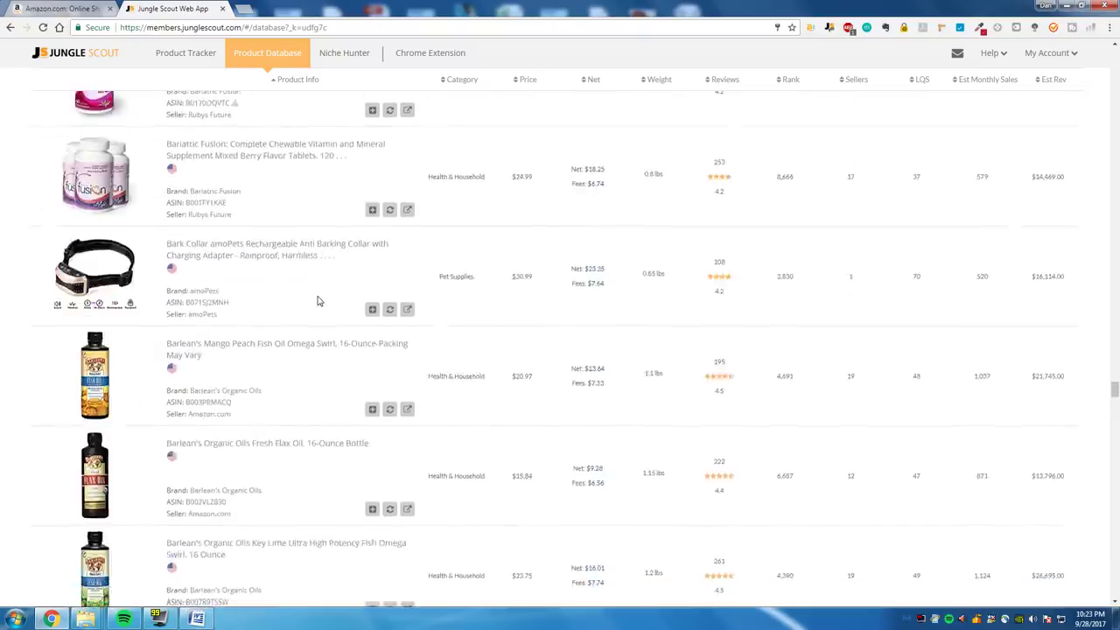
{"action": "scroll", "coordinate": [318, 301], "scroll_direction": "down", "scroll_amount": 15}
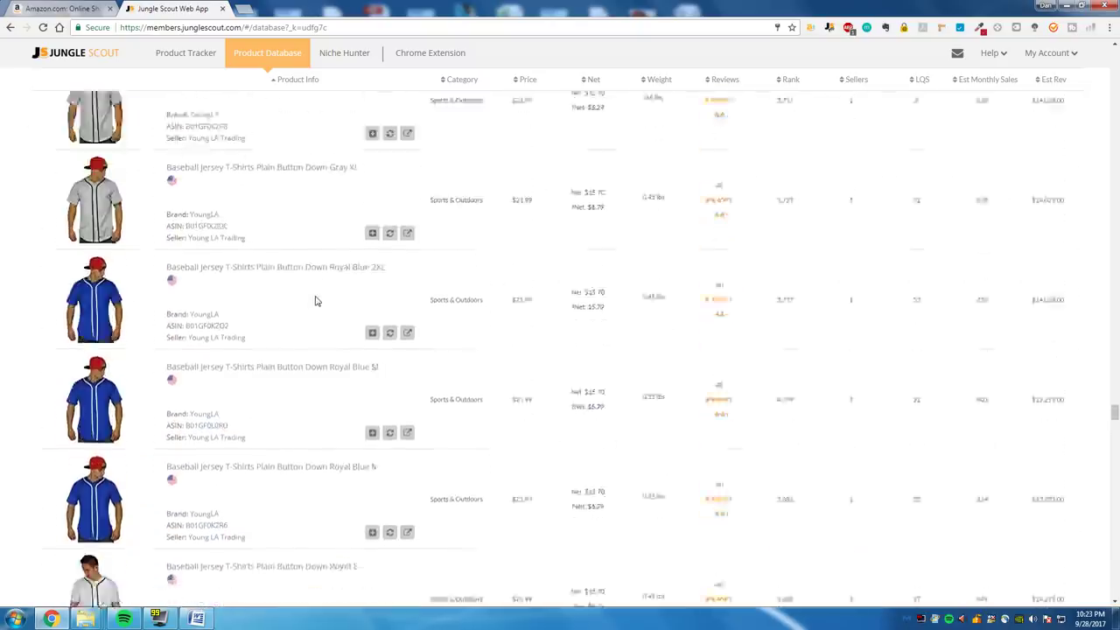
{"action": "scroll", "coordinate": [315, 301], "scroll_direction": "down", "scroll_amount": 2}
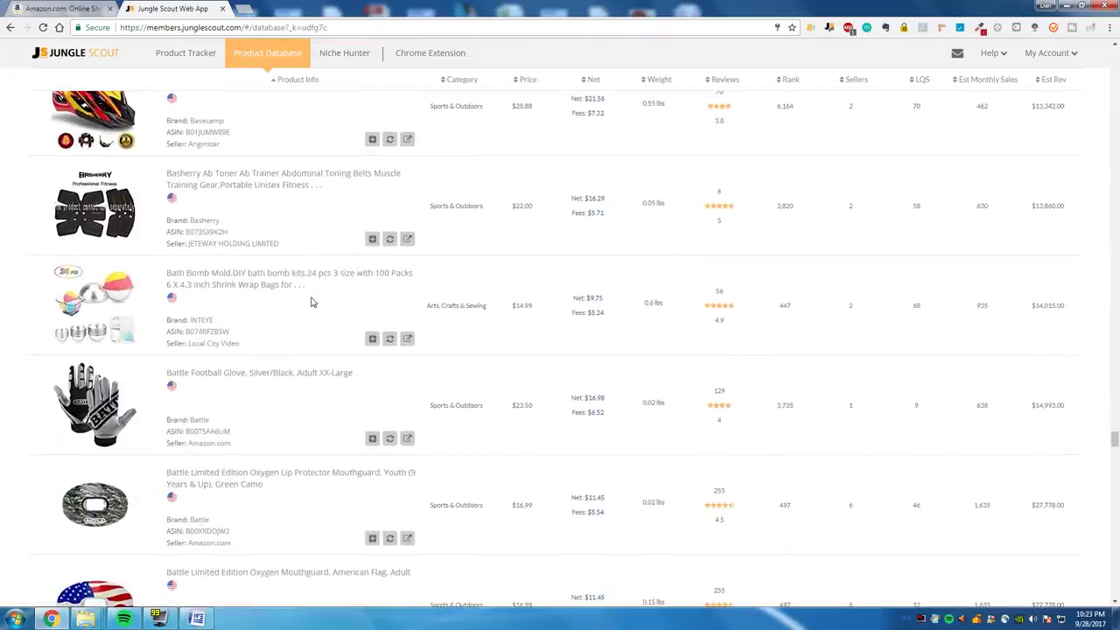
{"action": "scroll", "coordinate": [288, 250], "scroll_direction": "up", "scroll_amount": 2}
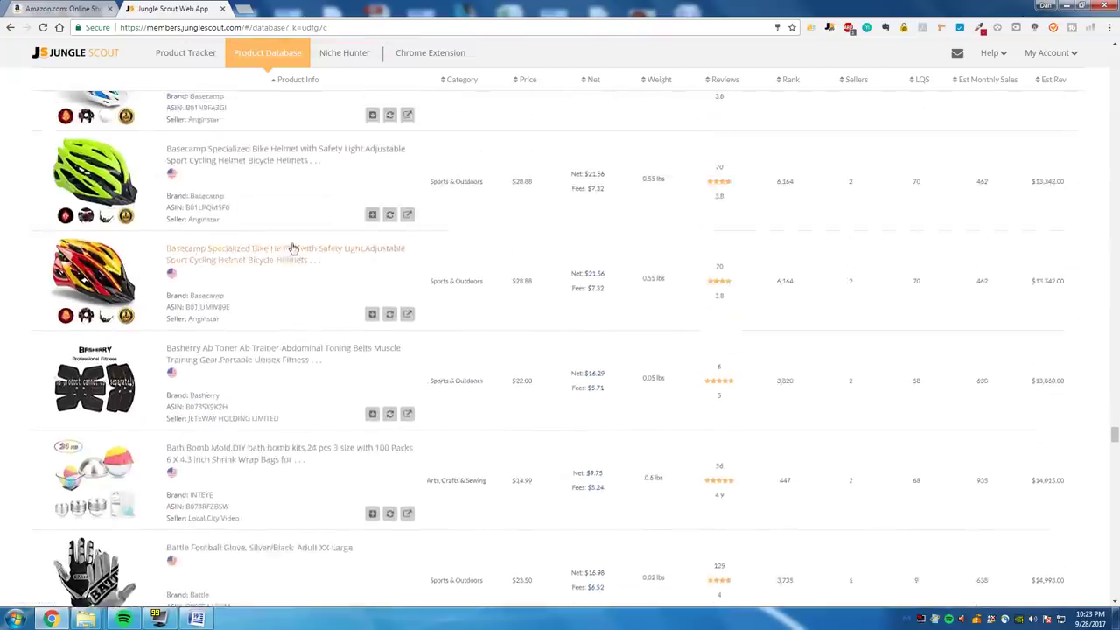
Step: Open the INTEYE bath bomb mold's Amazon page in a new tab and review its size image and Jungle Scout extension data
{"action": "scroll", "coordinate": [292, 259], "scroll_direction": "down", "scroll_amount": 3}
{"action": "right_click", "coordinate": [218, 224]}
{"action": "left_click", "coordinate": [254, 229]}
{"action": "key", "text": "ctrl+Tab"}
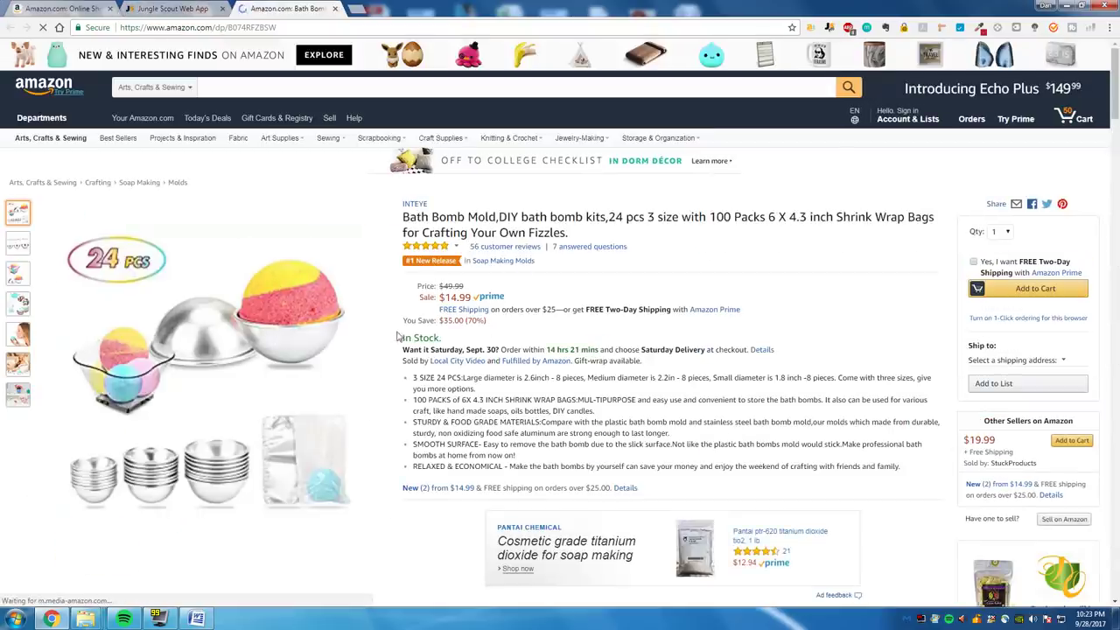
{"action": "mouse_move", "coordinate": [17, 245]}
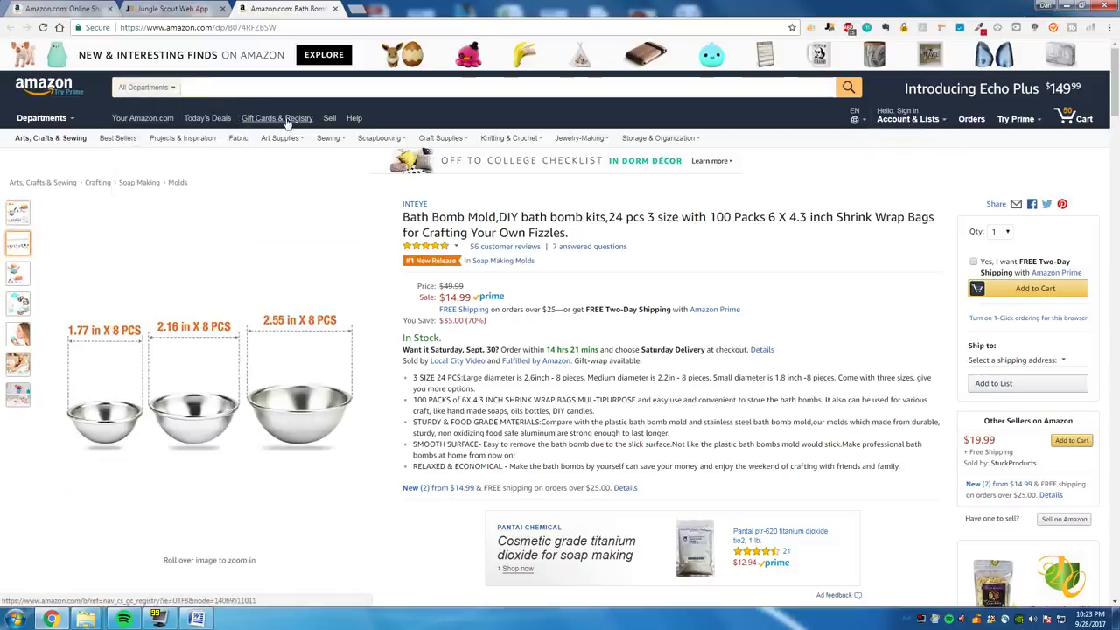
{"action": "left_click", "coordinate": [832, 28]}
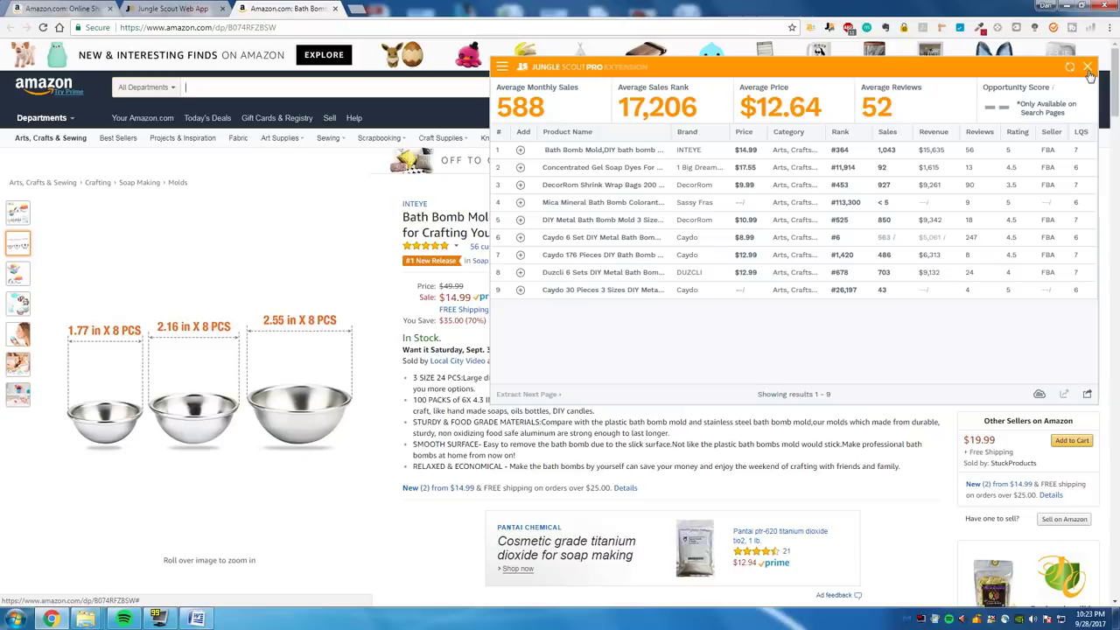
{"action": "left_click", "coordinate": [1087, 67]}
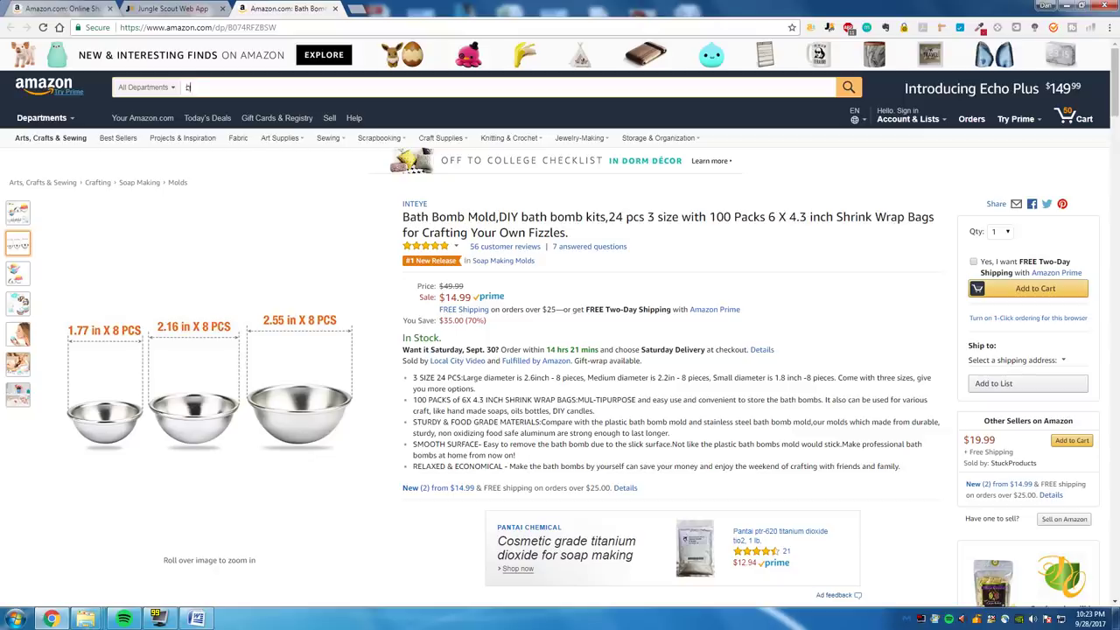
Step: Search Amazon for "bath bomb mold" and review the results' averages and opportunity score in the Jungle Scout extension
{"action": "type", "text": "bath bomb mold"}
{"action": "key", "text": "Return"}
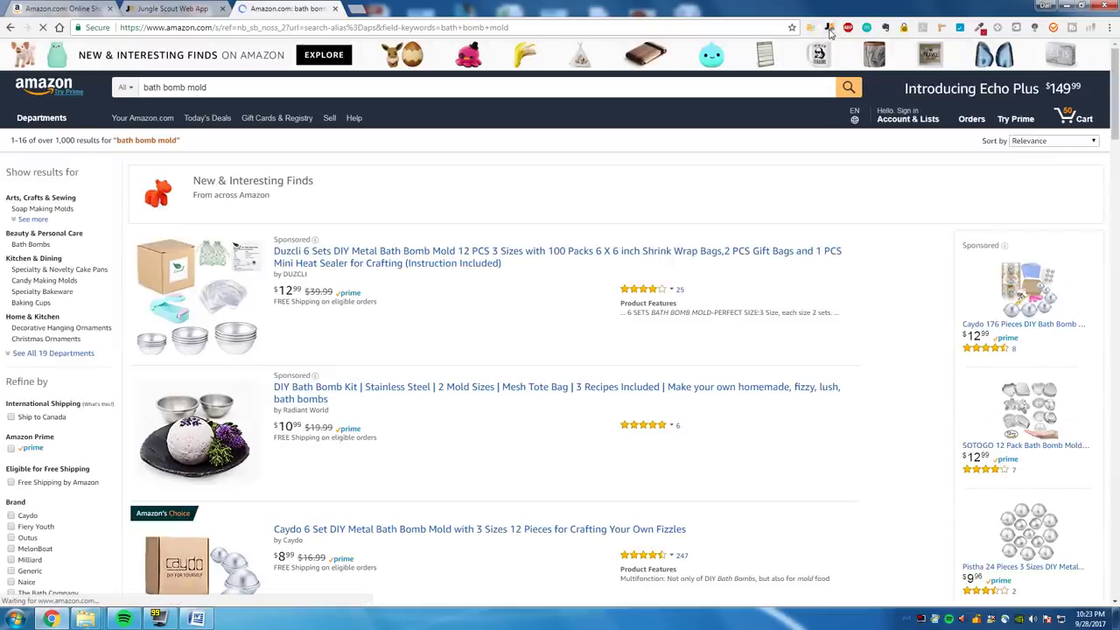
{"action": "left_click", "coordinate": [829, 29]}
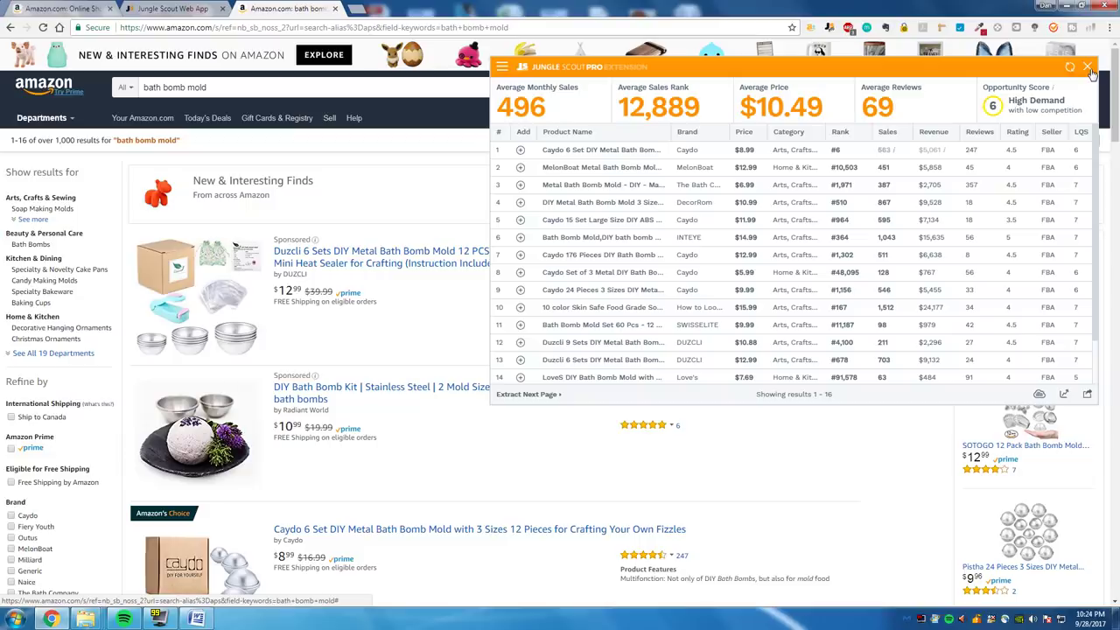
{"action": "left_click", "coordinate": [1087, 68]}
Step: Look through the bath bomb mold search results, comparing the competing sets, prices and reviews
{"action": "scroll", "coordinate": [563, 358], "scroll_direction": "down", "scroll_amount": 6}
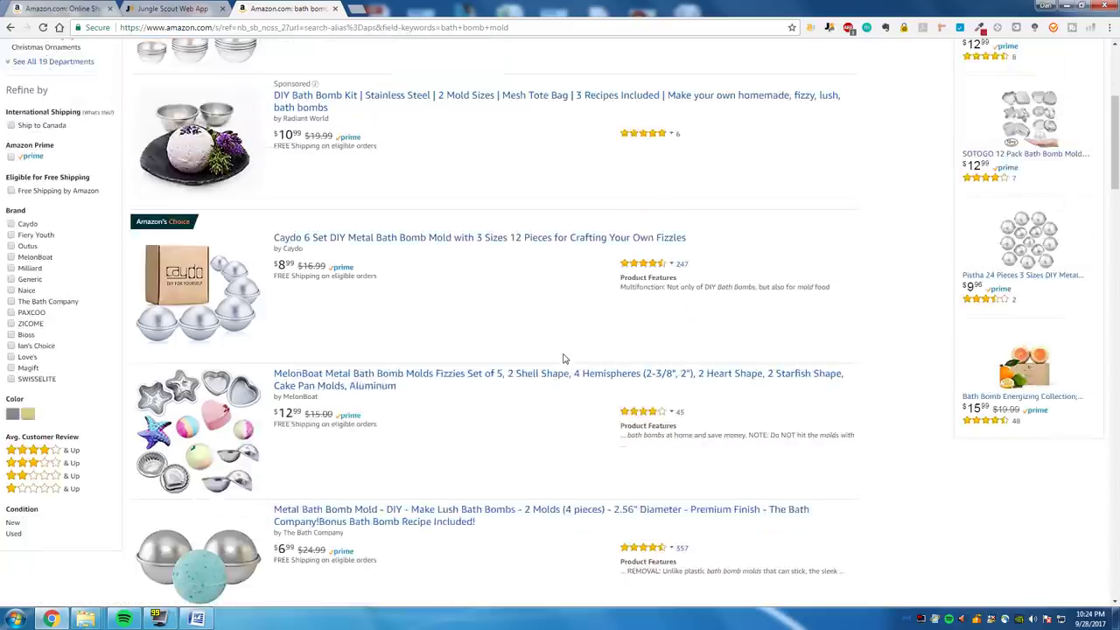
{"action": "scroll", "coordinate": [563, 358], "scroll_direction": "up", "scroll_amount": 2}
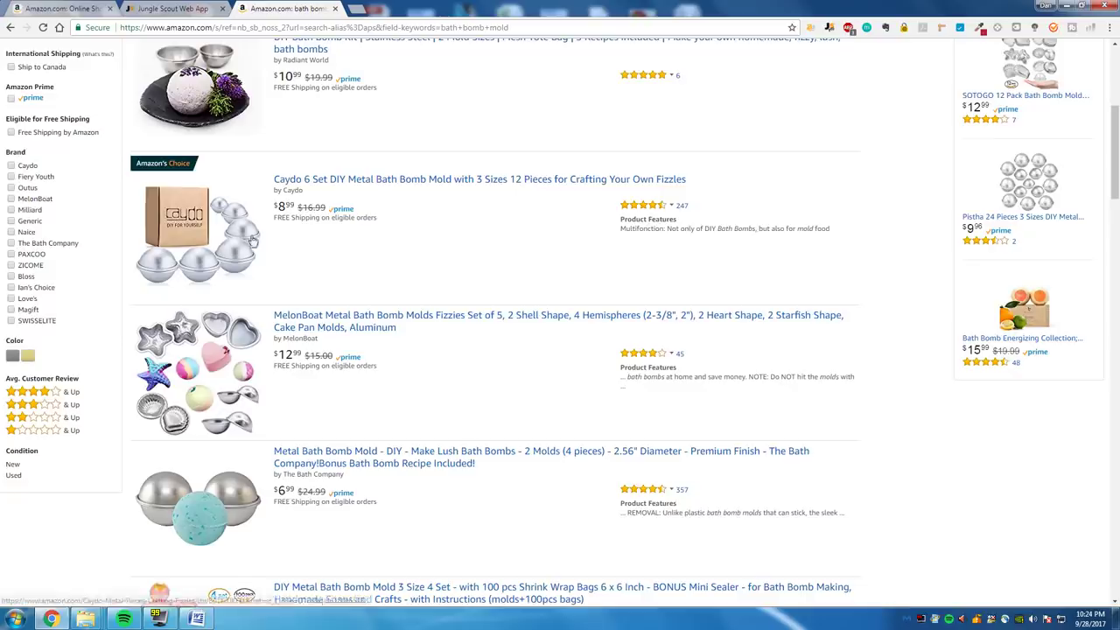
{"action": "scroll", "coordinate": [387, 240], "scroll_direction": "down", "scroll_amount": 5}
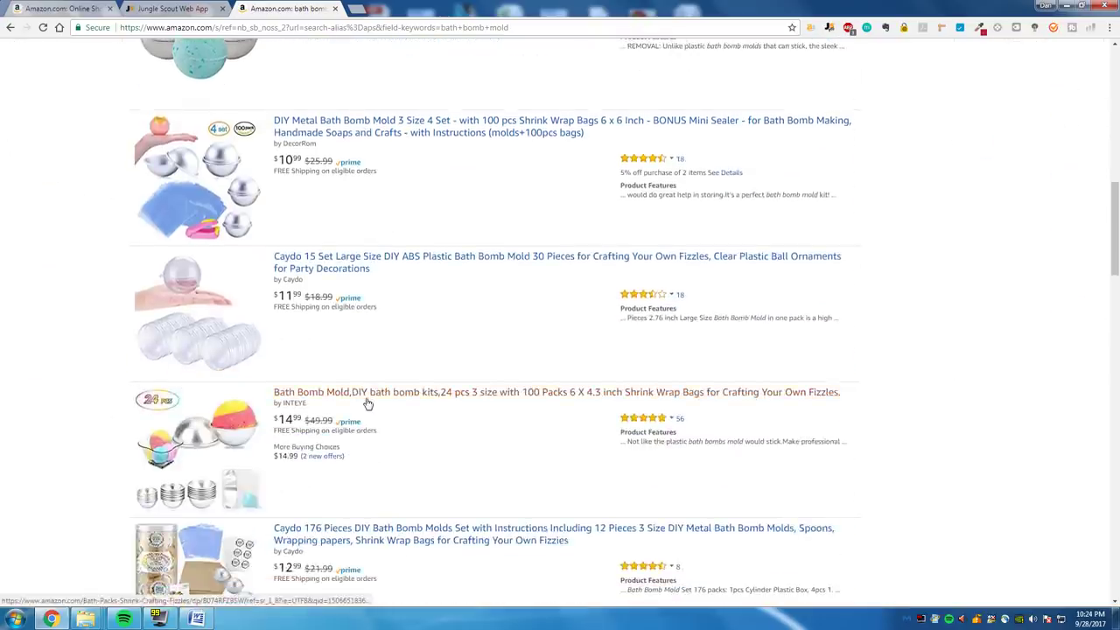
{"action": "scroll", "coordinate": [366, 398], "scroll_direction": "down", "scroll_amount": 3}
{"action": "scroll", "coordinate": [364, 395], "scroll_direction": "down", "scroll_amount": 3}
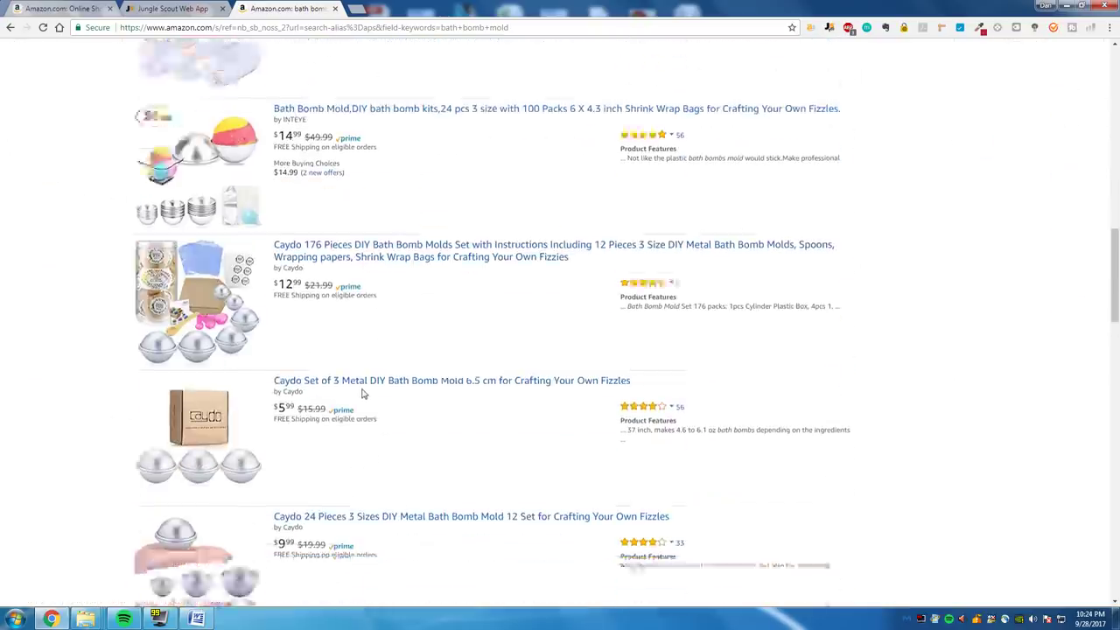
{"action": "scroll", "coordinate": [280, 312], "scroll_direction": "up", "scroll_amount": 5}
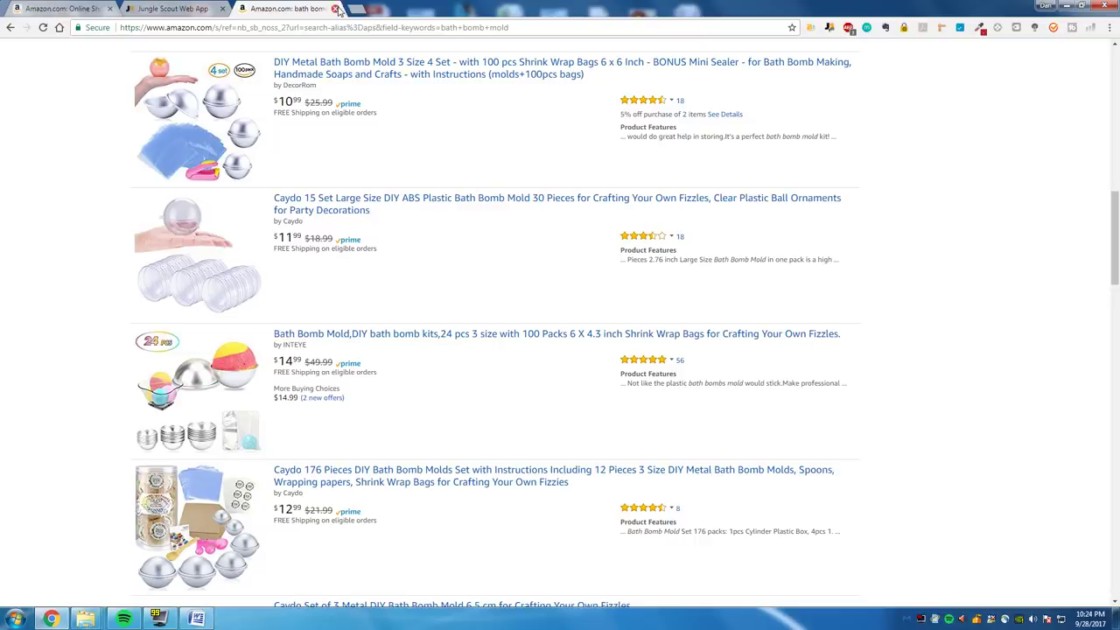
Step: Close the bath bomb mold tab, go through the remaining Battle entries in the Product Database and load the next page of results
{"action": "left_click", "coordinate": [335, 8]}
{"action": "scroll", "coordinate": [353, 395], "scroll_direction": "down", "scroll_amount": 6}
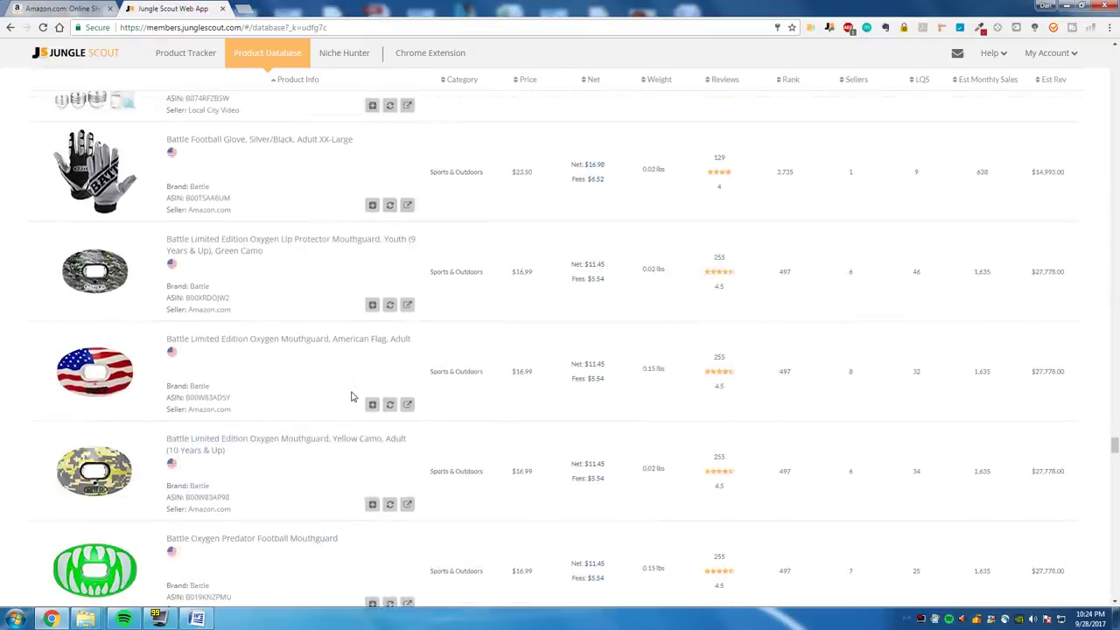
{"action": "scroll", "coordinate": [351, 396], "scroll_direction": "down", "scroll_amount": 5}
{"action": "scroll", "coordinate": [351, 397], "scroll_direction": "down", "scroll_amount": 10}
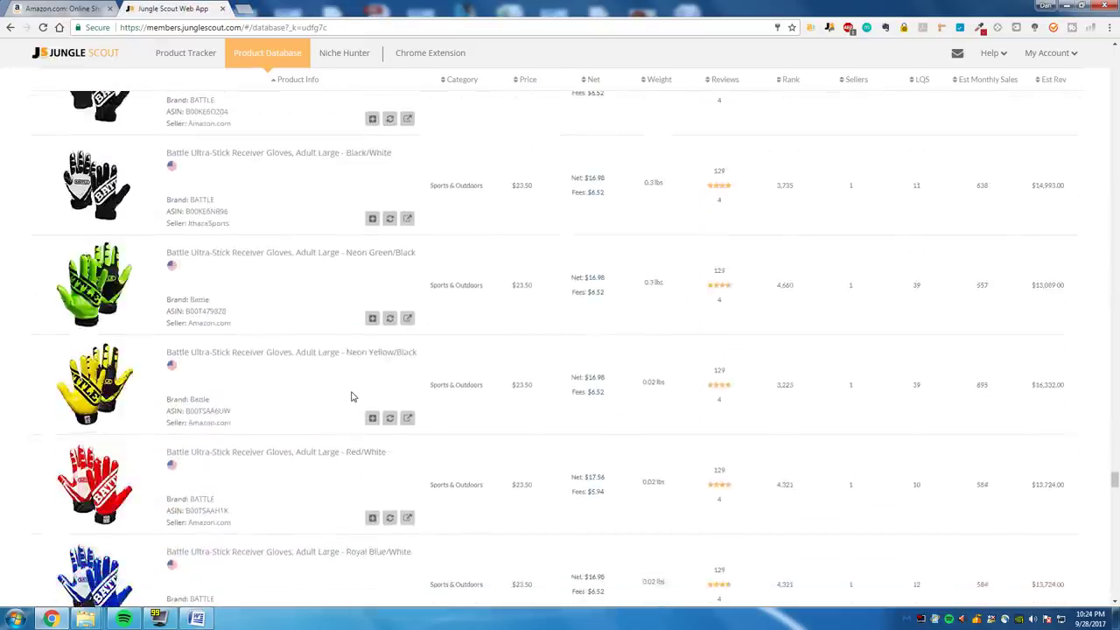
{"action": "scroll", "coordinate": [351, 399], "scroll_direction": "down", "scroll_amount": 10}
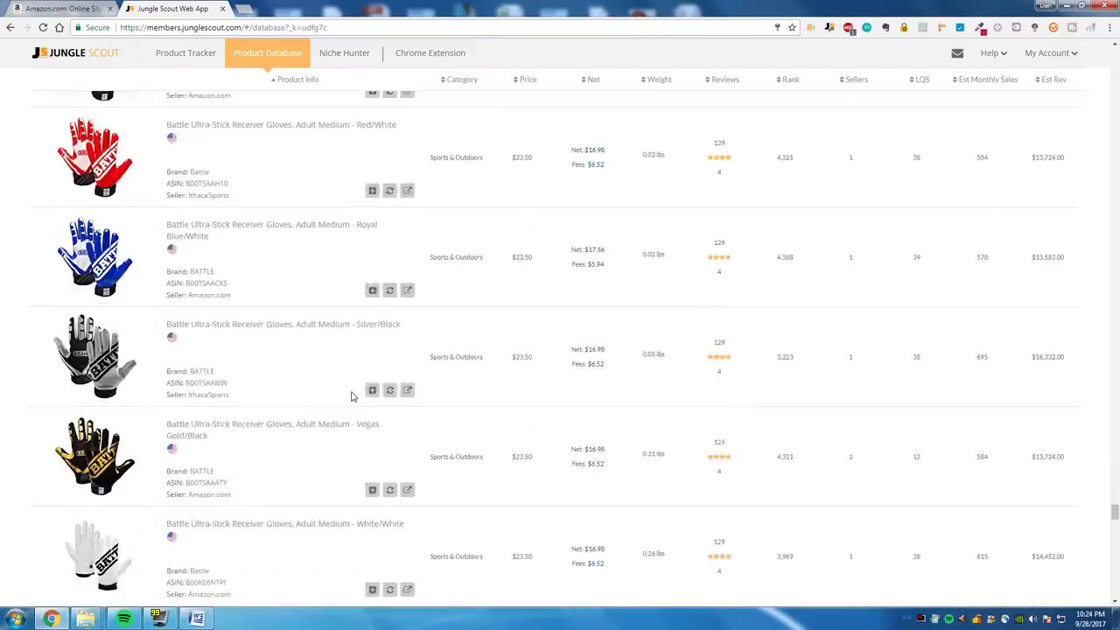
{"action": "scroll", "coordinate": [305, 410], "scroll_direction": "down", "scroll_amount": 10}
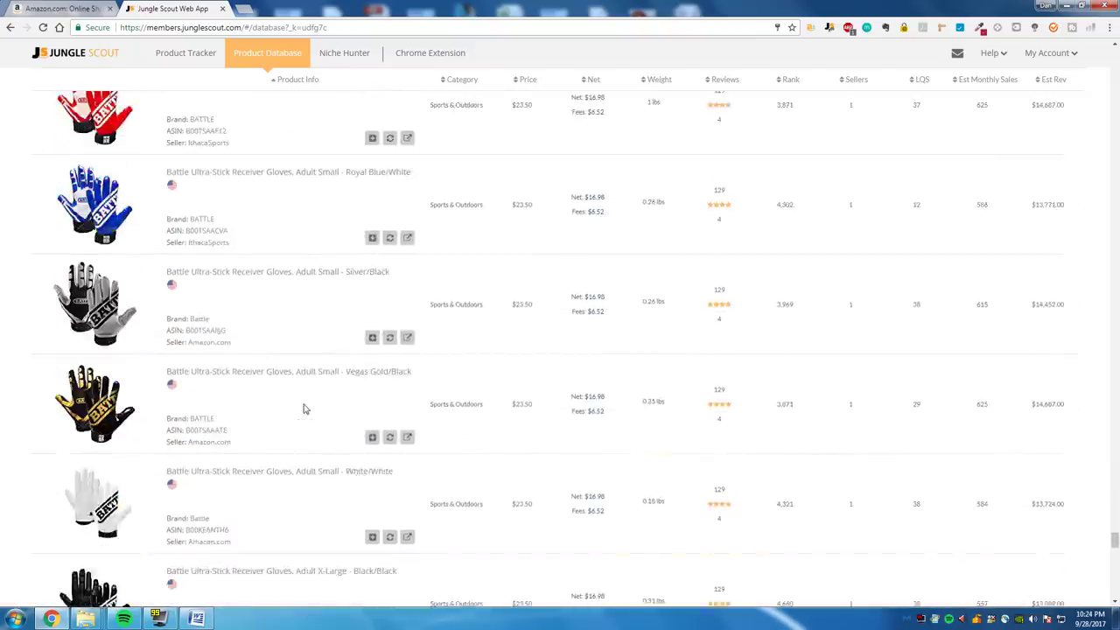
{"action": "scroll", "coordinate": [305, 408], "scroll_direction": "down", "scroll_amount": 10}
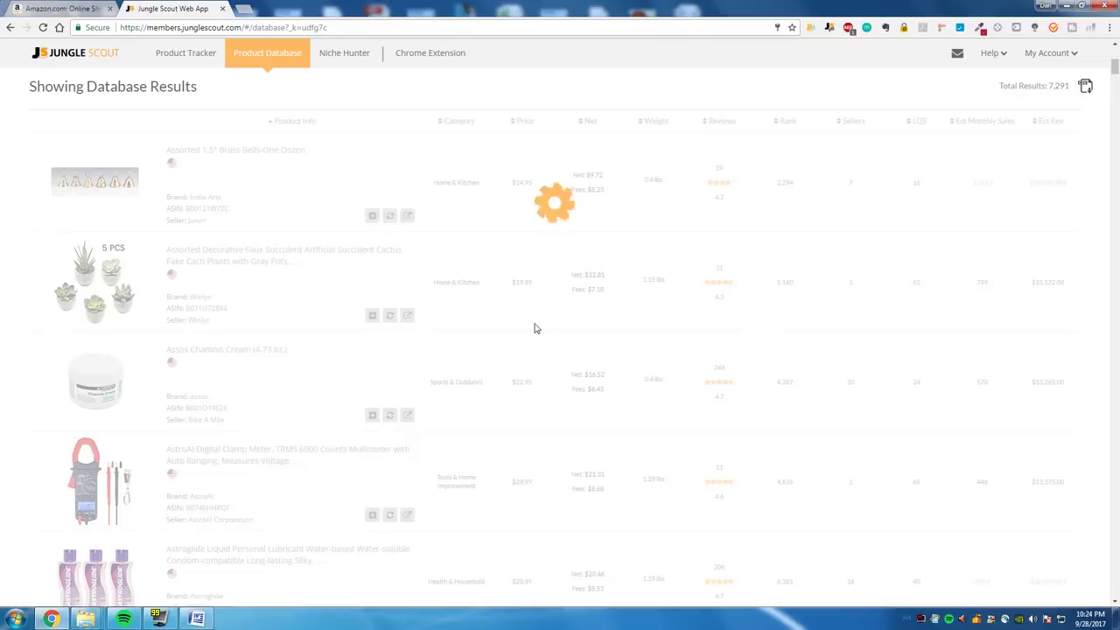
Step: Examine the new page of Product Database results from the Battle youth gloves through the facial steamer and bedwetting alarm for candidates
{"action": "scroll", "coordinate": [536, 327], "scroll_direction": "down", "scroll_amount": 5}
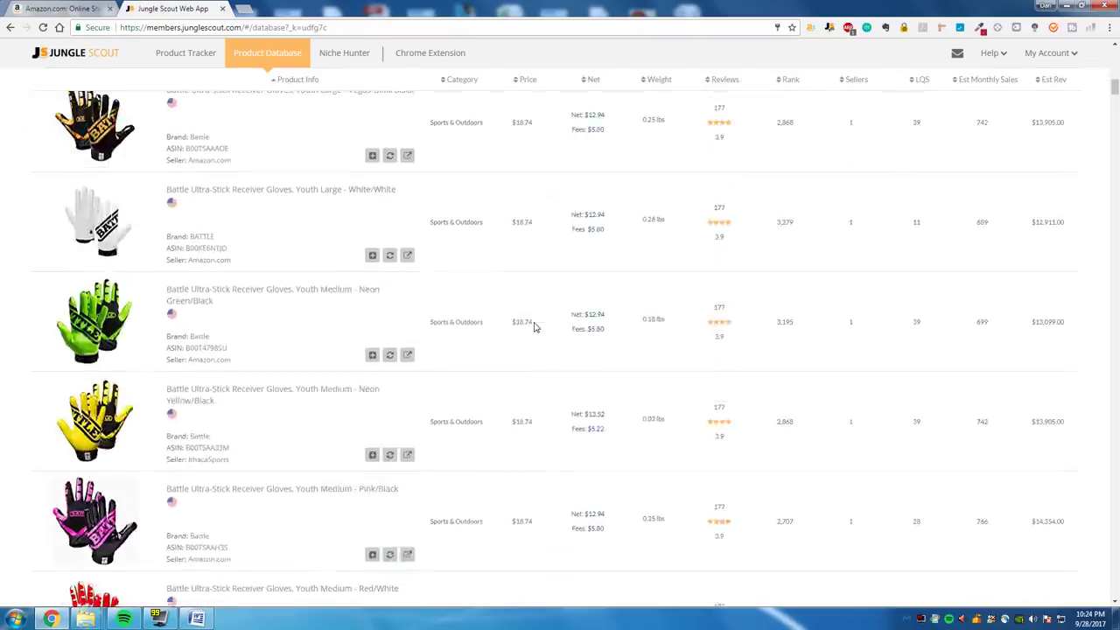
{"action": "scroll", "coordinate": [536, 327], "scroll_direction": "down", "scroll_amount": 10}
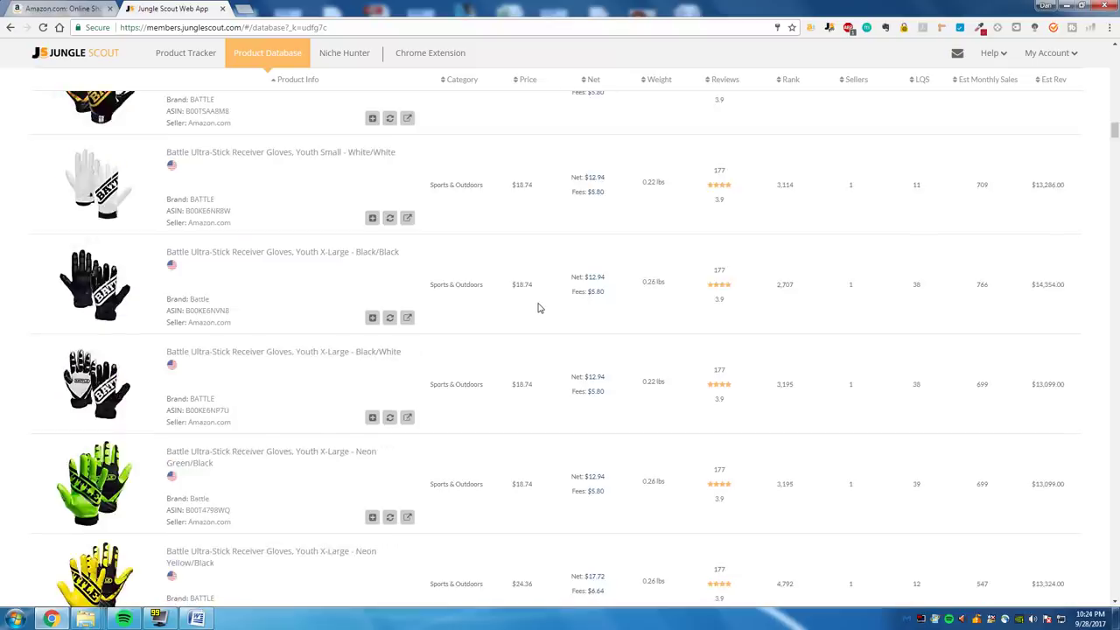
{"action": "scroll", "coordinate": [538, 307], "scroll_direction": "down", "scroll_amount": 10}
{"action": "scroll", "coordinate": [513, 306], "scroll_direction": "up", "scroll_amount": 4}
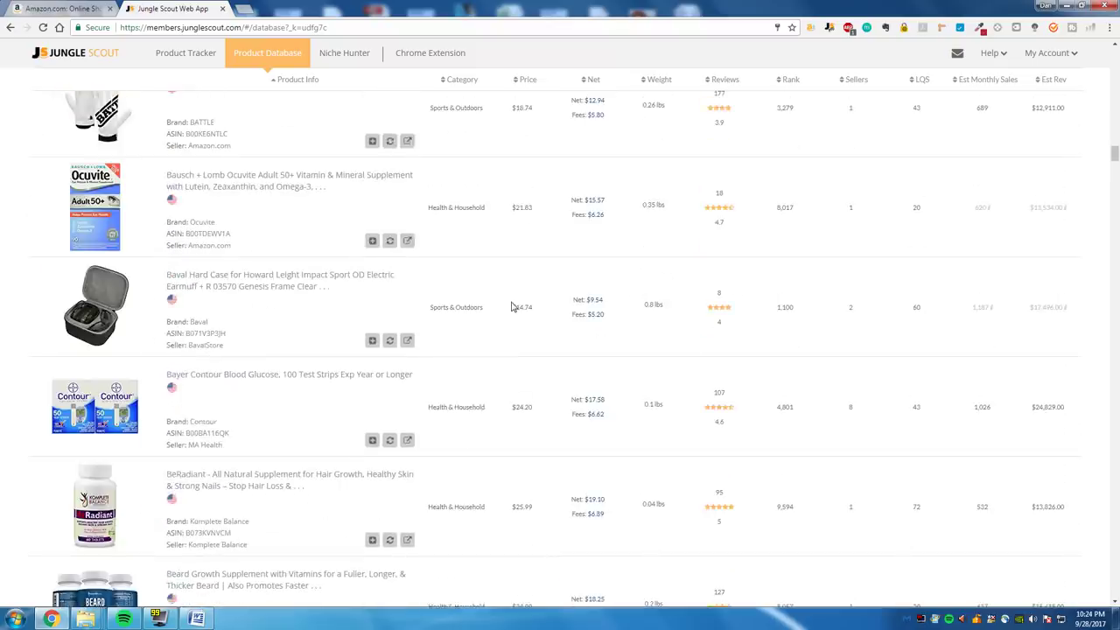
{"action": "scroll", "coordinate": [451, 276], "scroll_direction": "up", "scroll_amount": 2}
{"action": "scroll", "coordinate": [440, 282], "scroll_direction": "down", "scroll_amount": 2}
{"action": "scroll", "coordinate": [435, 273], "scroll_direction": "down", "scroll_amount": 3}
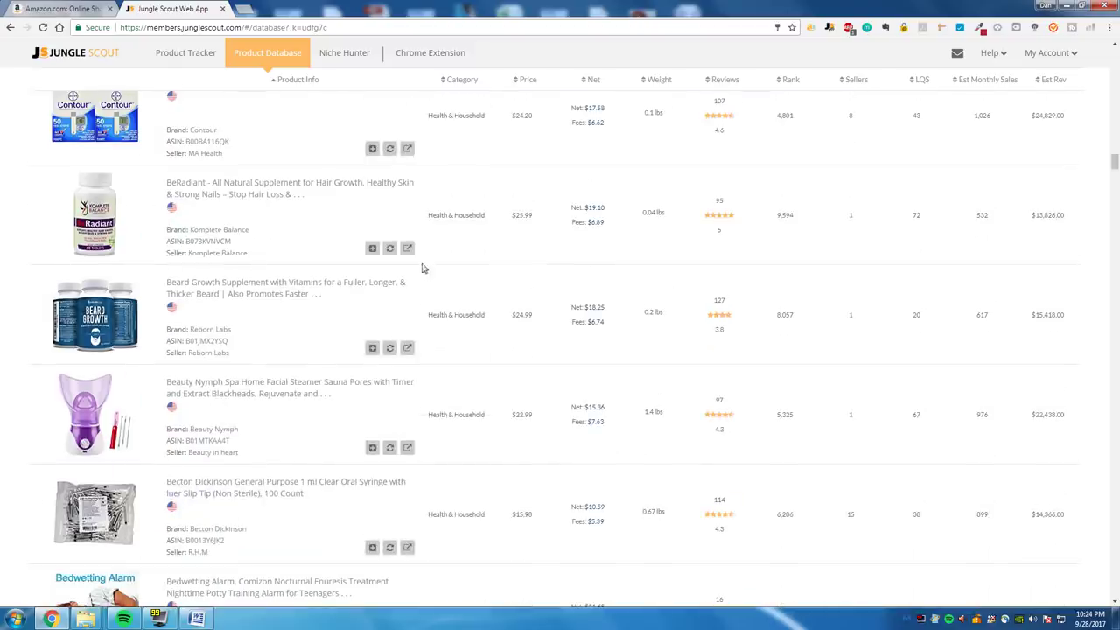
{"action": "scroll", "coordinate": [421, 268], "scroll_direction": "down", "scroll_amount": 2}
{"action": "scroll", "coordinate": [325, 318], "scroll_direction": "up", "scroll_amount": 1}
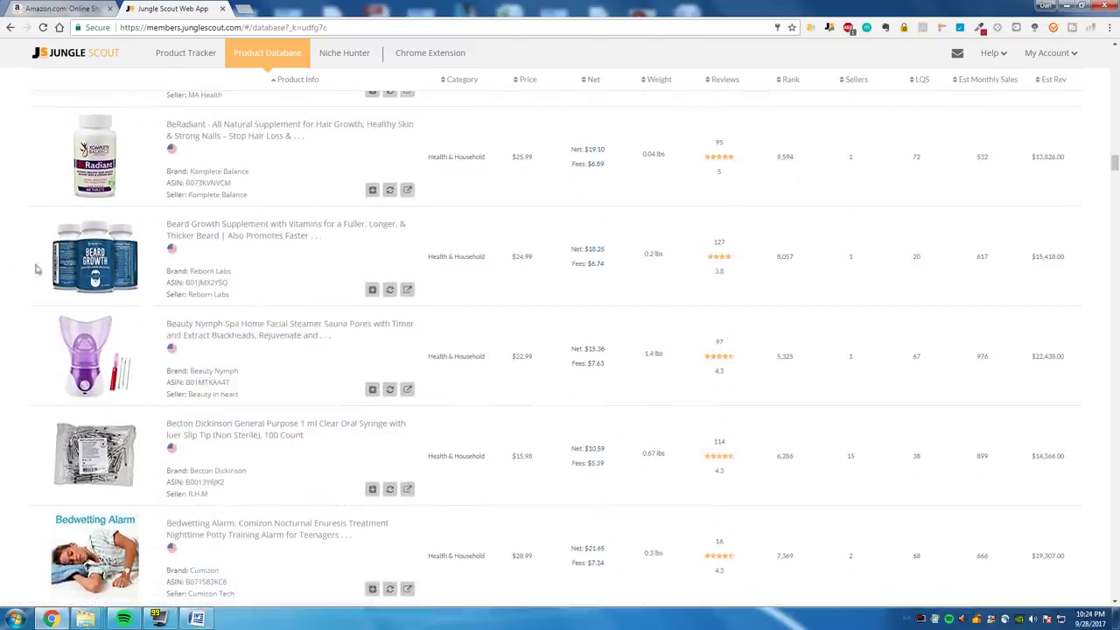
{"action": "scroll", "coordinate": [232, 335], "scroll_direction": "down", "scroll_amount": 2}
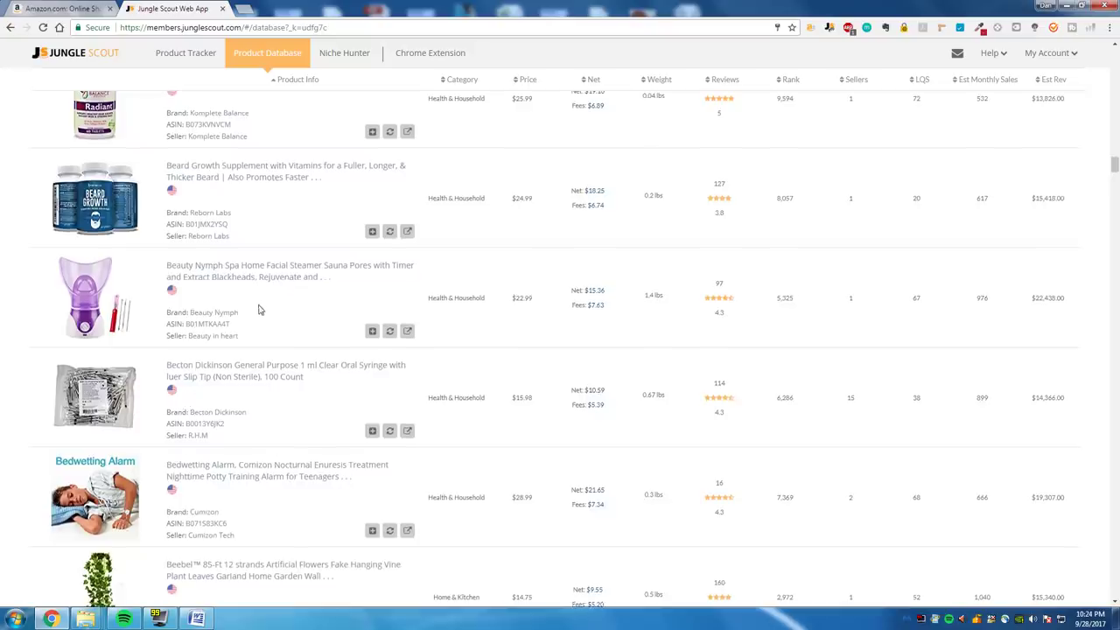
{"action": "scroll", "coordinate": [232, 263], "scroll_direction": "up", "scroll_amount": 1}
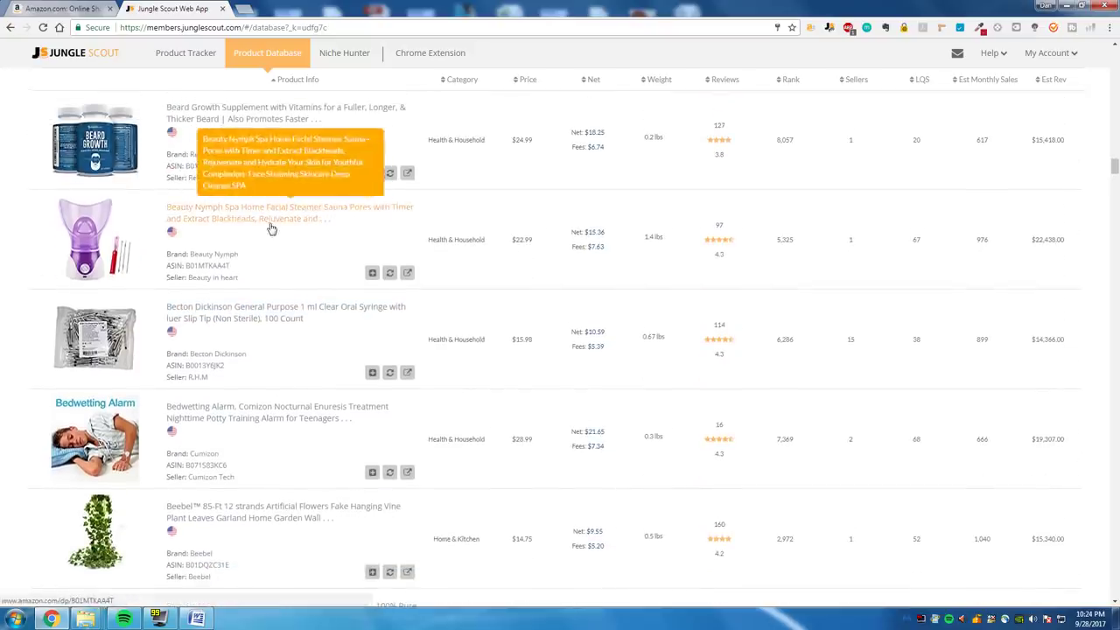
{"action": "scroll", "coordinate": [306, 234], "scroll_direction": "down", "scroll_amount": 2}
{"action": "scroll", "coordinate": [242, 288], "scroll_direction": "up", "scroll_amount": 3}
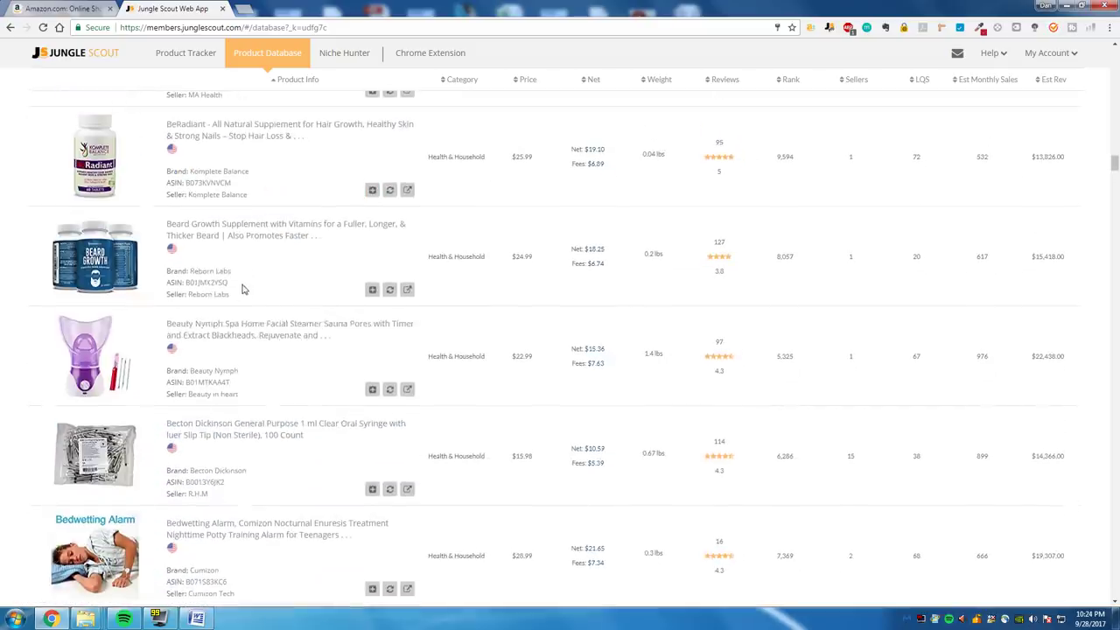
Step: Open the Beauty Nymph facial steamer's Amazon listing in a new tab and briefly bring up the Jungle Scout extension on it
{"action": "left_click", "coordinate": [241, 338]}
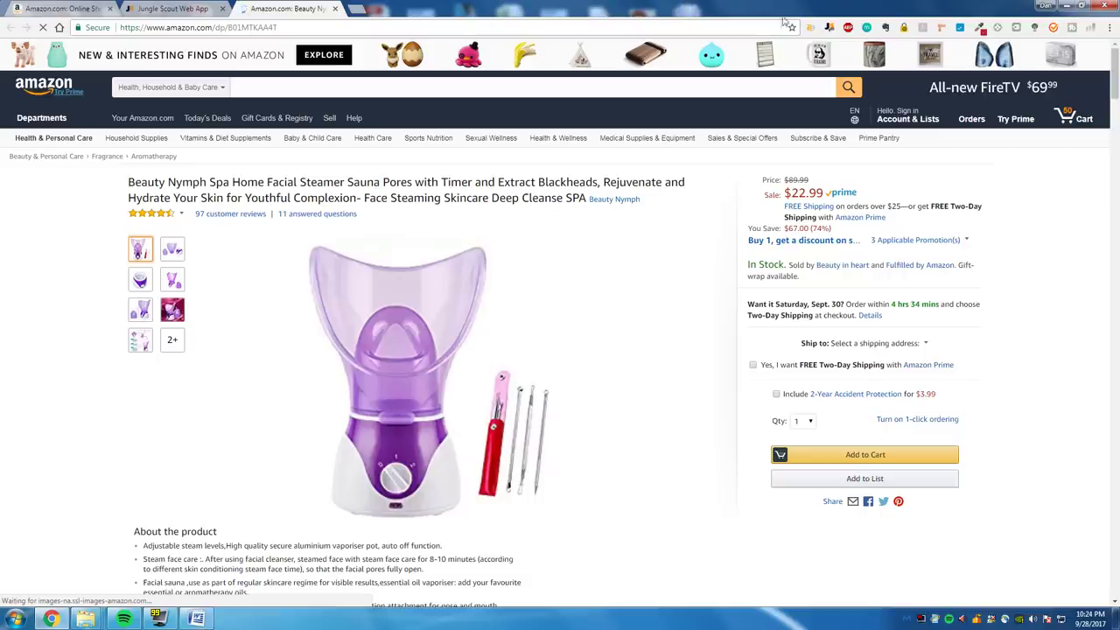
{"action": "left_click", "coordinate": [832, 28]}
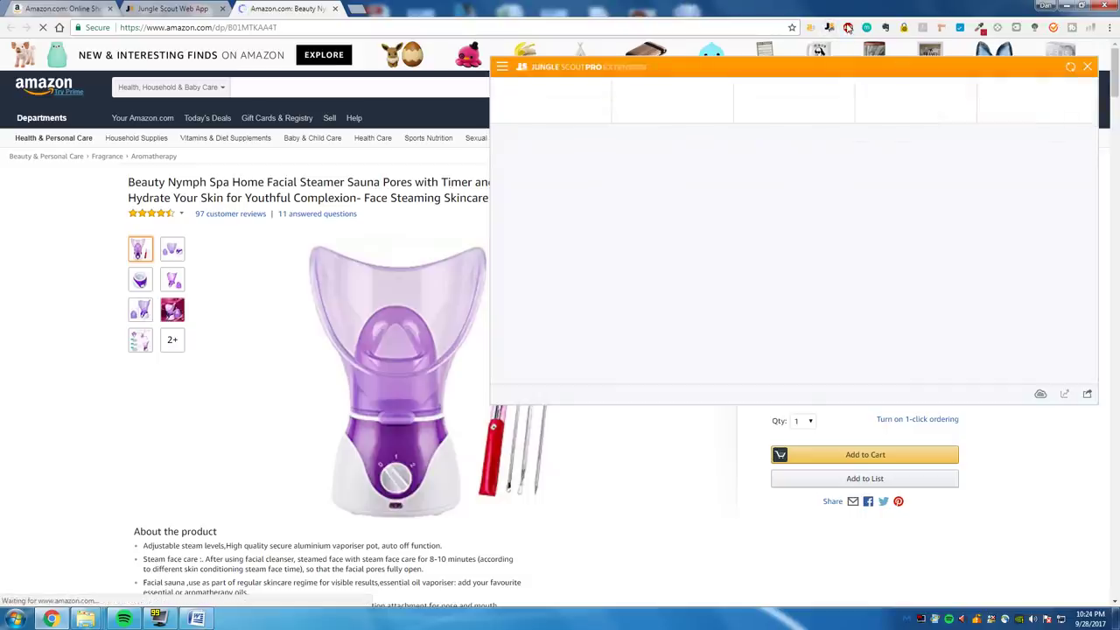
{"action": "left_click", "coordinate": [1088, 68]}
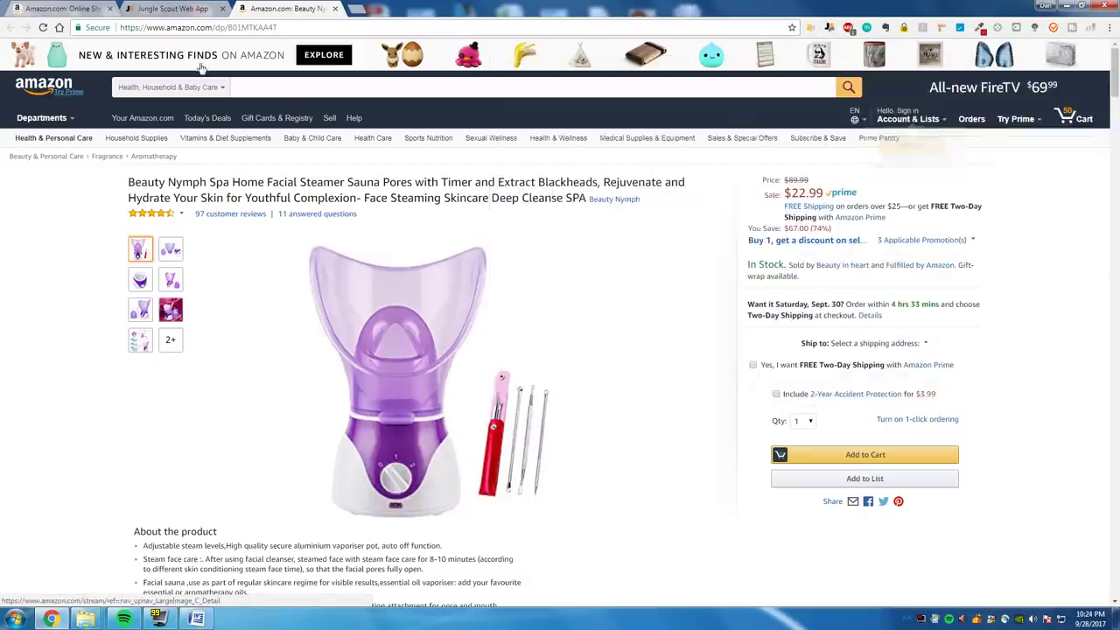
Step: Search All Departments on Amazon for "facial steamer" and run the Jungle Scout extension on the results
{"action": "left_click", "coordinate": [171, 87]}
{"action": "scroll", "coordinate": [190, 110], "scroll_direction": "up", "scroll_amount": 5}
{"action": "left_click", "coordinate": [175, 103]}
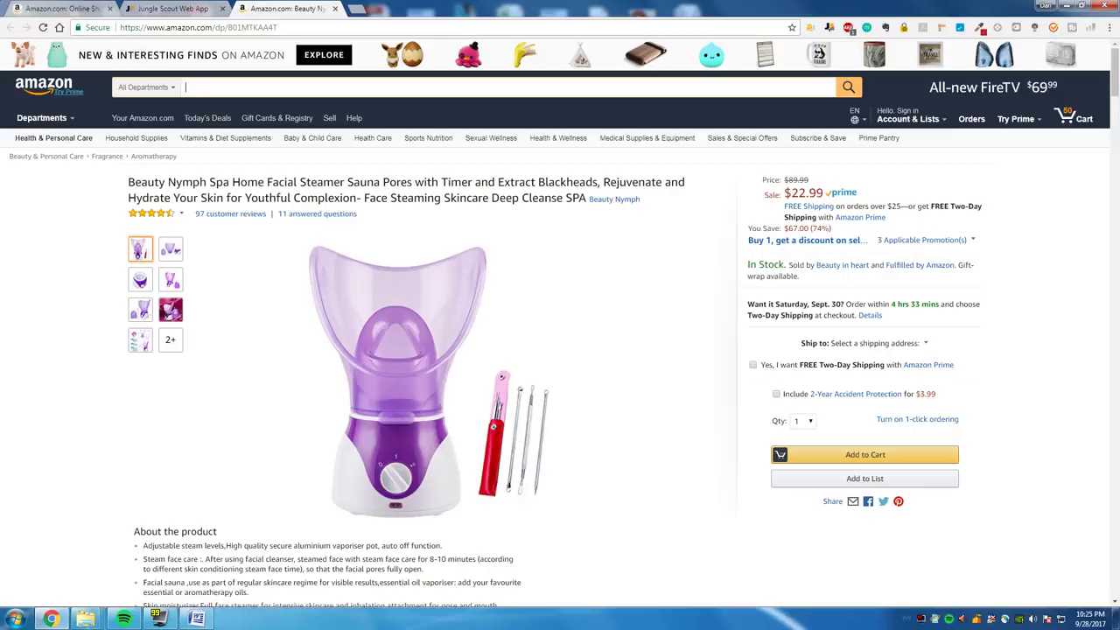
{"action": "type", "text": "facial steamer"}
{"action": "key", "text": "Return"}
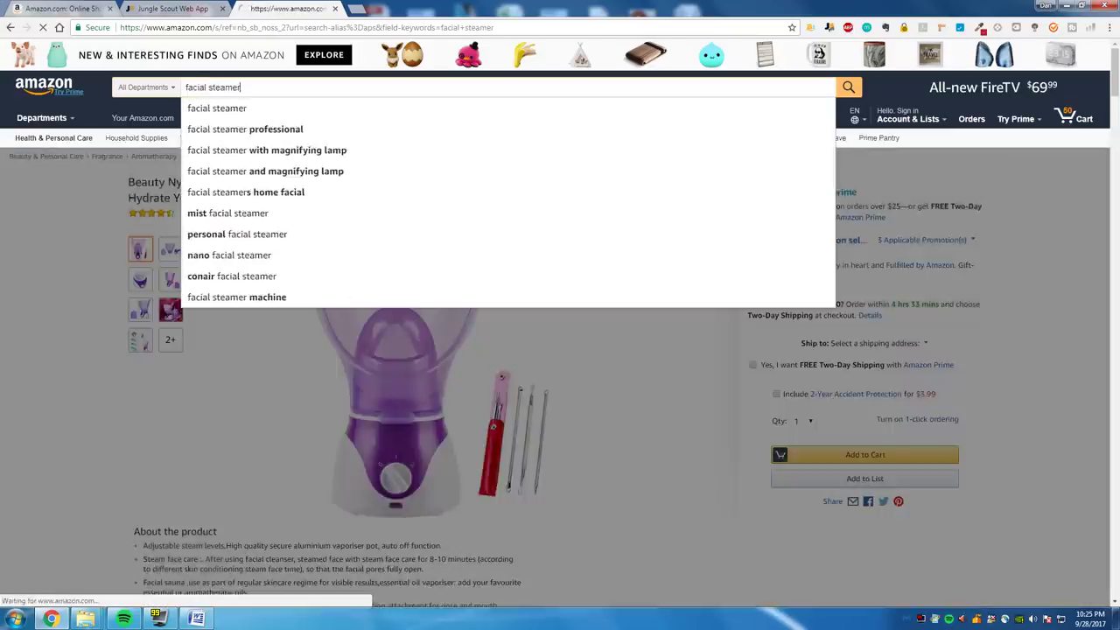
{"action": "scroll", "coordinate": [645, 213], "scroll_direction": "down", "scroll_amount": 7}
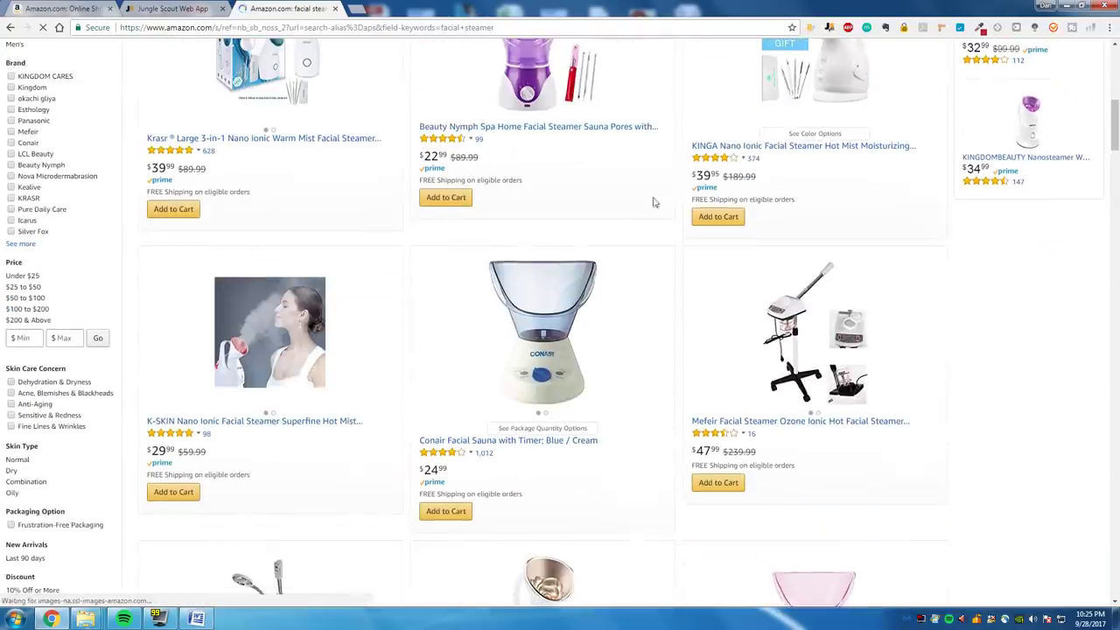
{"action": "left_click", "coordinate": [831, 29]}
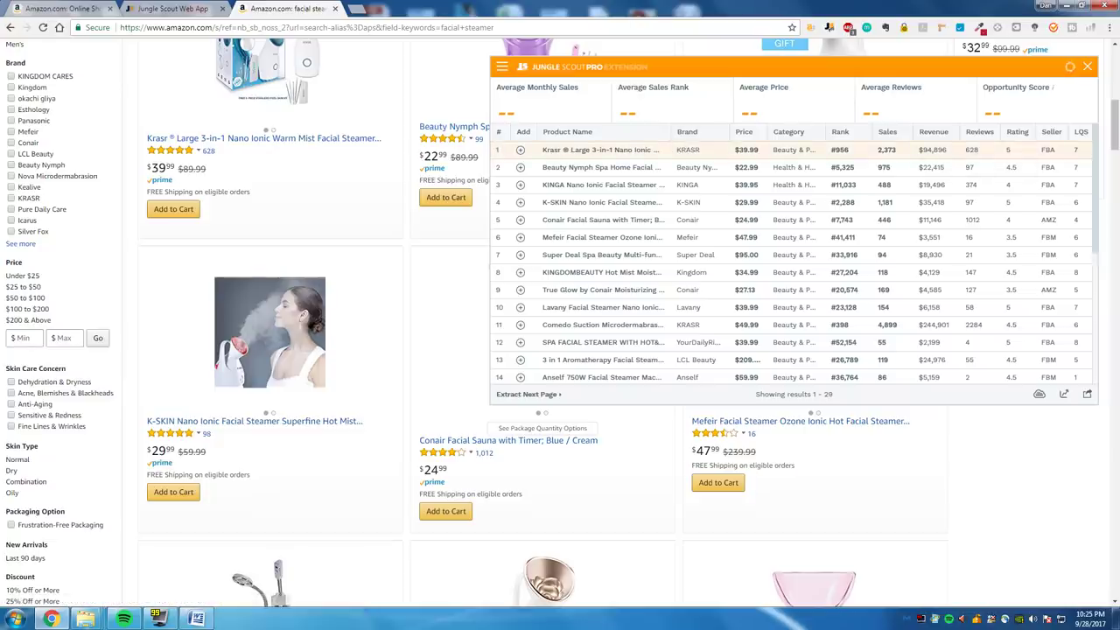
Step: Open the top-ranked Krasr 3-in-1 facial steamer from the extension's list in a new tab and view its listing
{"action": "mouse_move", "coordinate": [560, 153]}
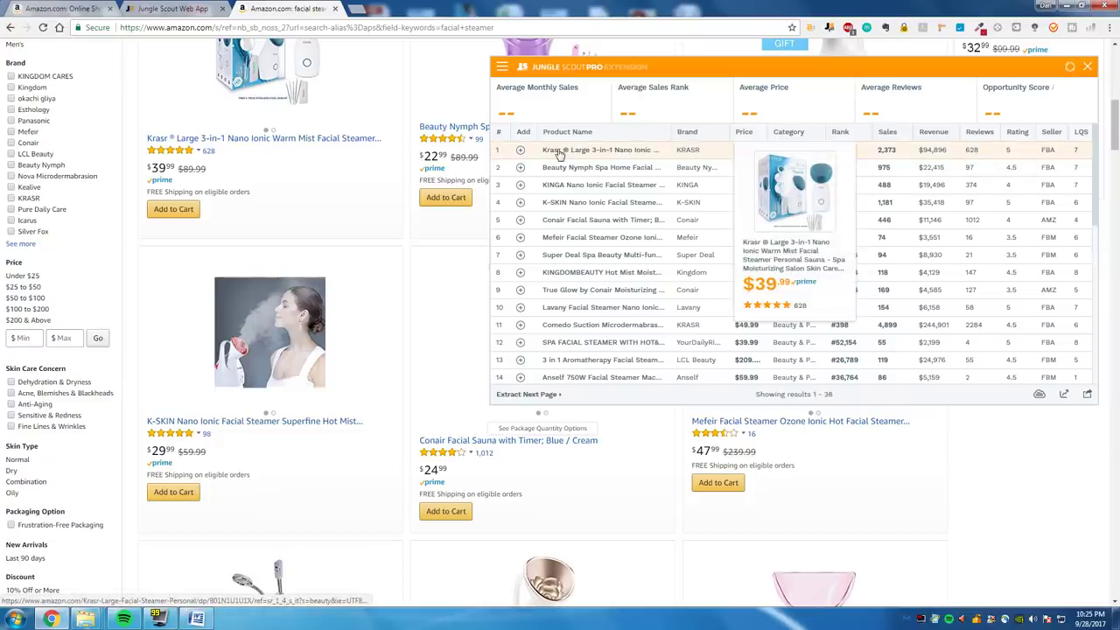
{"action": "right_click", "coordinate": [561, 153]}
{"action": "left_click", "coordinate": [595, 162]}
{"action": "key", "text": "ctrl+Tab"}
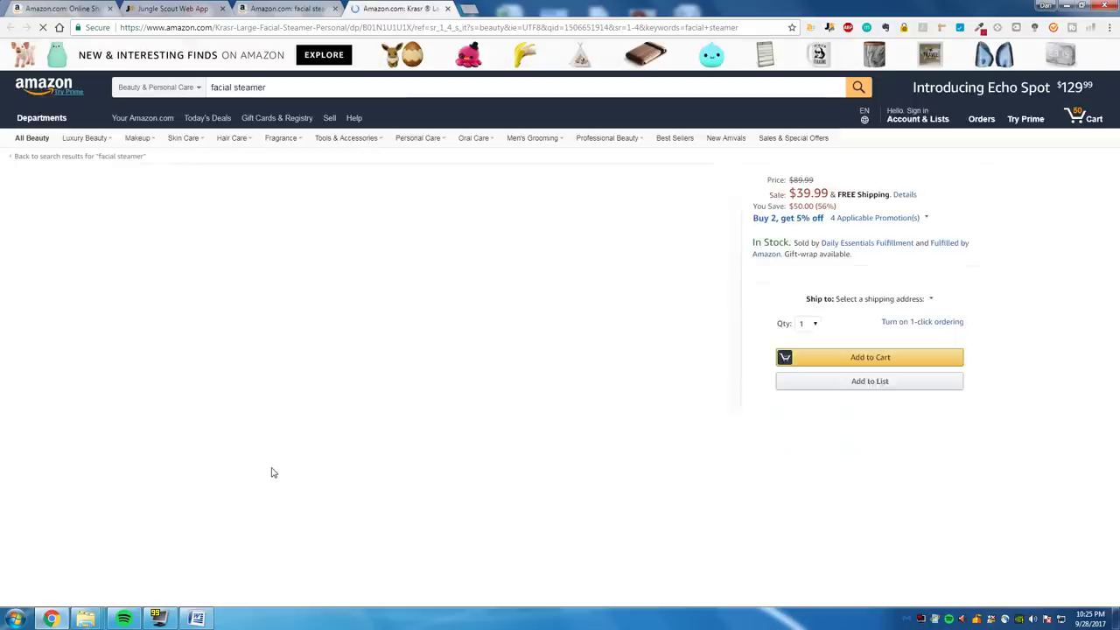
{"action": "scroll", "coordinate": [113, 418], "scroll_direction": "down", "scroll_amount": 1}
{"action": "scroll", "coordinate": [124, 409], "scroll_direction": "up", "scroll_amount": 1}
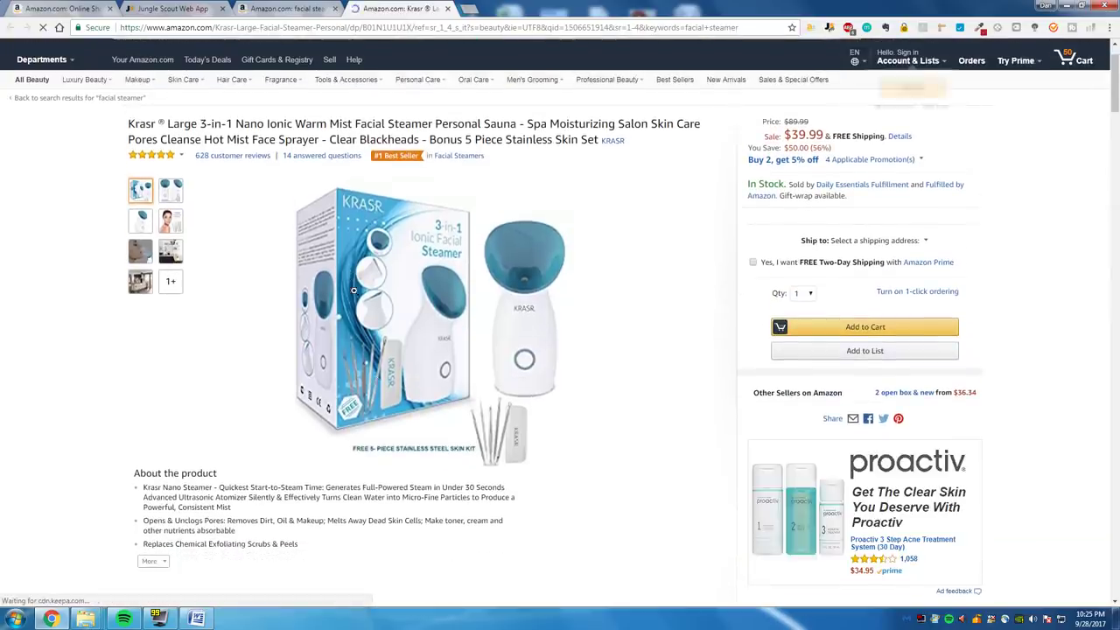
Step: Look through the Krasr steamer's product images, description and price history chart
{"action": "mouse_move", "coordinate": [368, 315]}
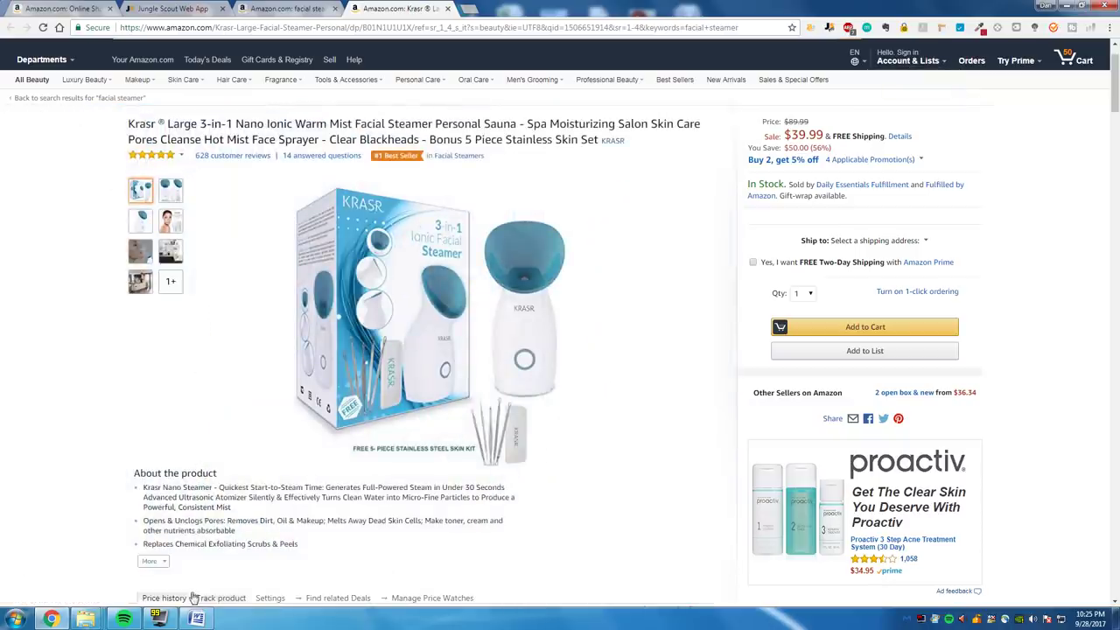
{"action": "mouse_move", "coordinate": [174, 191]}
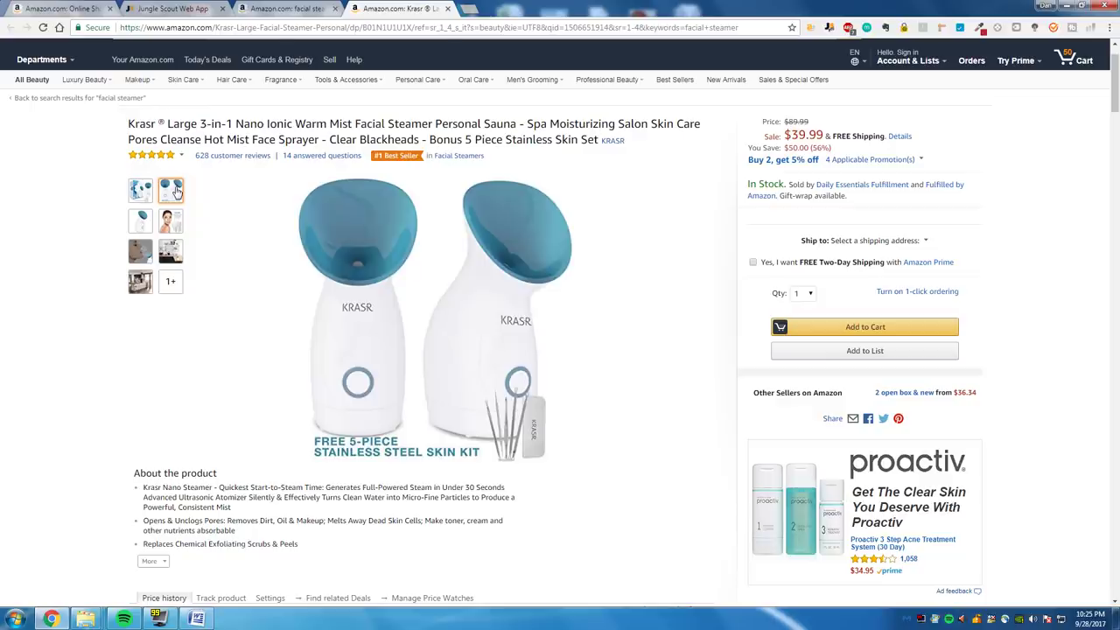
{"action": "mouse_move", "coordinate": [175, 226]}
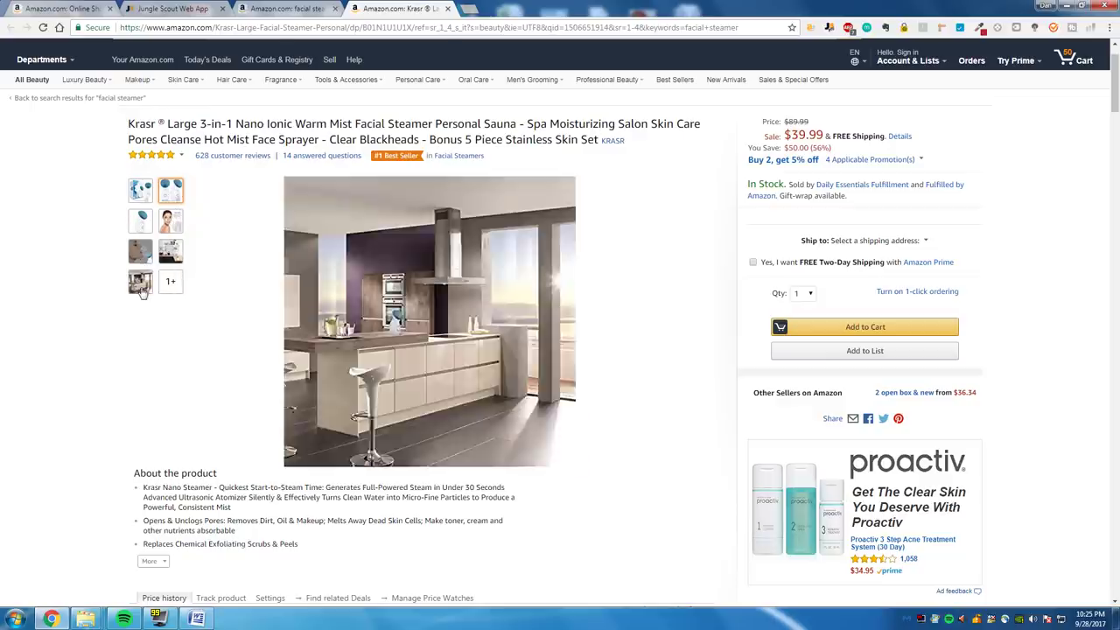
{"action": "mouse_move", "coordinate": [140, 285]}
{"action": "scroll", "coordinate": [394, 342], "scroll_direction": "down", "scroll_amount": 7}
{"action": "scroll", "coordinate": [321, 308], "scroll_direction": "up", "scroll_amount": 5}
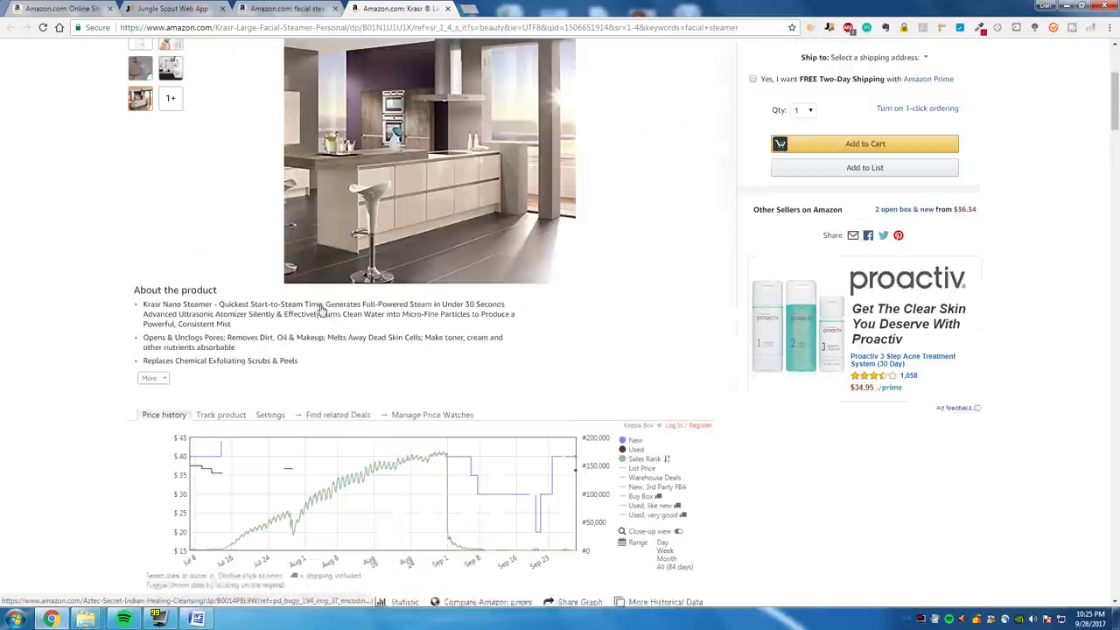
Step: Return to the facial steamer results, review their averages and opportunity score in the extension, and dismiss it
{"action": "left_click", "coordinate": [284, 8]}
{"action": "left_click", "coordinate": [217, 8]}
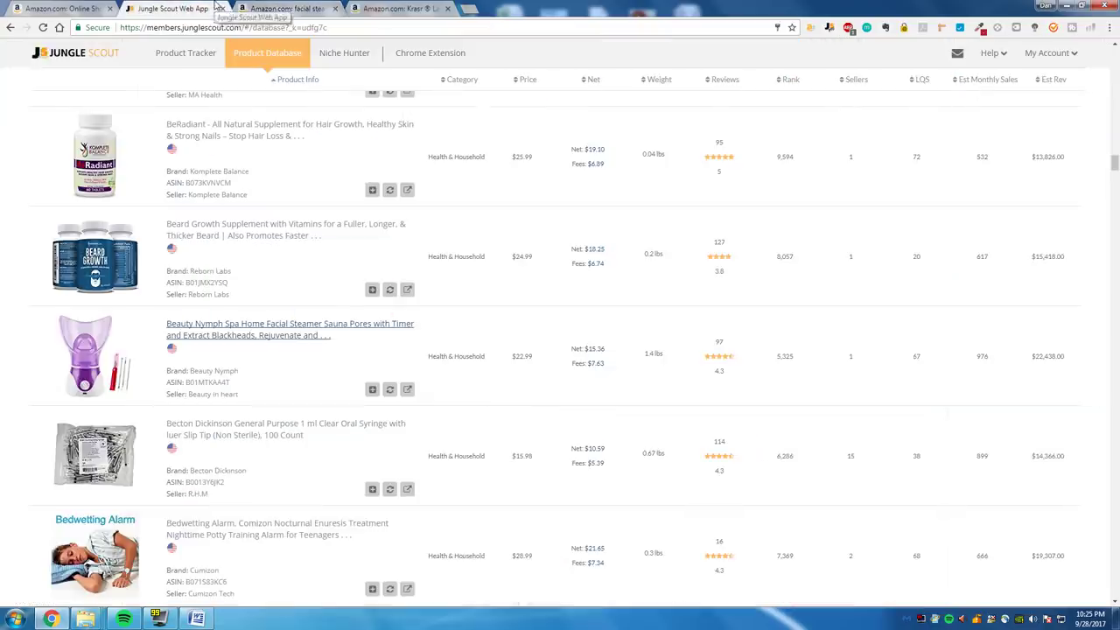
{"action": "left_click", "coordinate": [289, 7]}
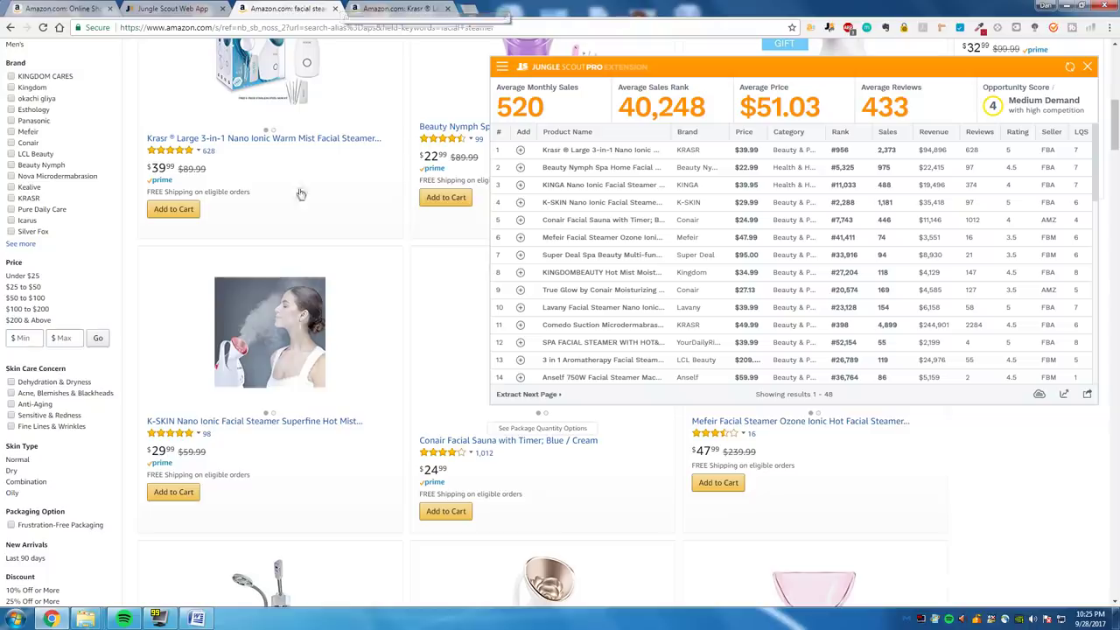
{"action": "left_click", "coordinate": [1087, 67]}
Step: Go back to the Product Database, open the Comizon bedwetting alarm's Amazon listing and close the Krasr steamer tab
{"action": "left_click", "coordinate": [197, 8]}
{"action": "scroll", "coordinate": [387, 253], "scroll_direction": "down", "scroll_amount": 5}
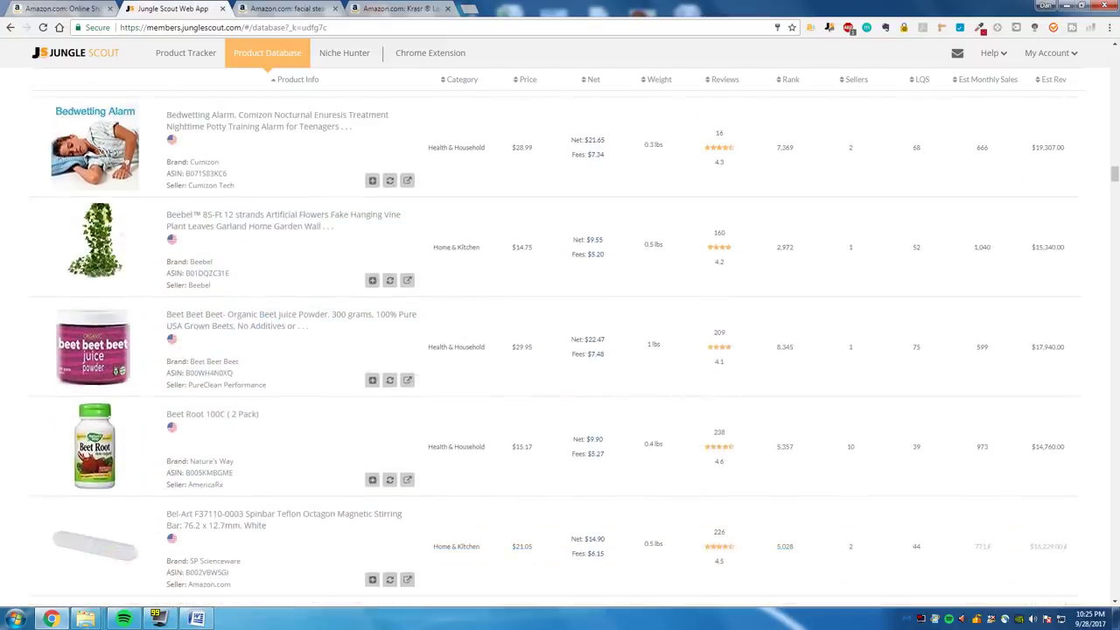
{"action": "left_click", "coordinate": [270, 122]}
{"action": "left_click", "coordinate": [447, 9]}
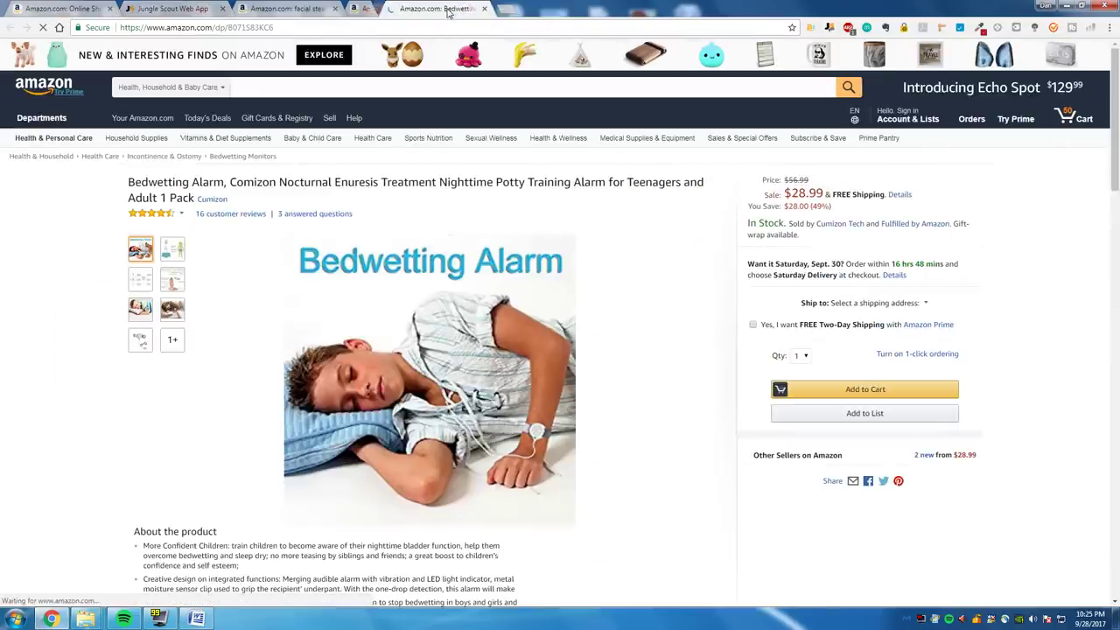
Step: Search all Amazon departments for "bedwetting alarm" and review the competitors' sales, revenue and reviews in the Jungle Scout extension
{"action": "left_click", "coordinate": [175, 88]}
{"action": "scroll", "coordinate": [180, 175], "scroll_direction": "up", "scroll_amount": 3}
{"action": "left_click", "coordinate": [144, 104]}
{"action": "scroll", "coordinate": [333, 140], "scroll_direction": "down", "scroll_amount": 1}
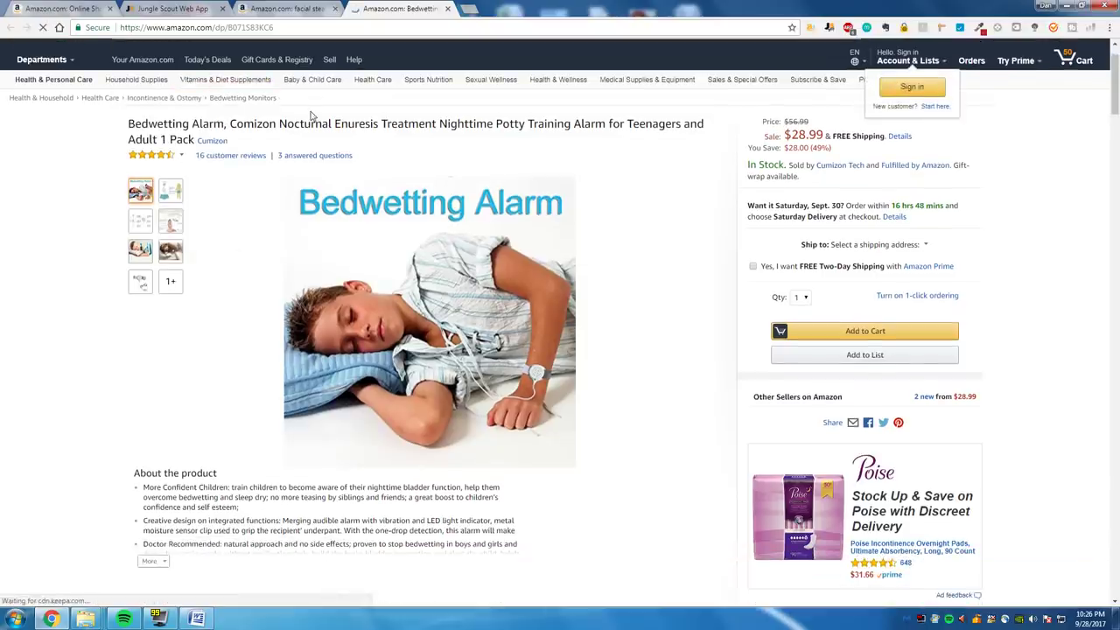
{"action": "type", "text": "bedwetting alarm"}
{"action": "key", "text": "Return"}
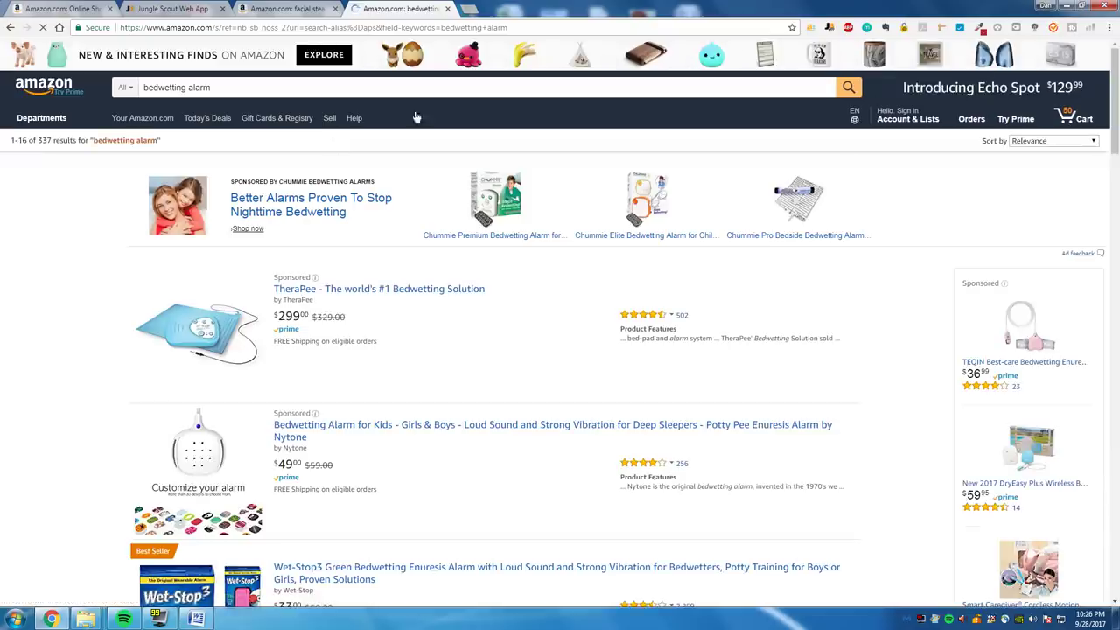
{"action": "left_click", "coordinate": [830, 27]}
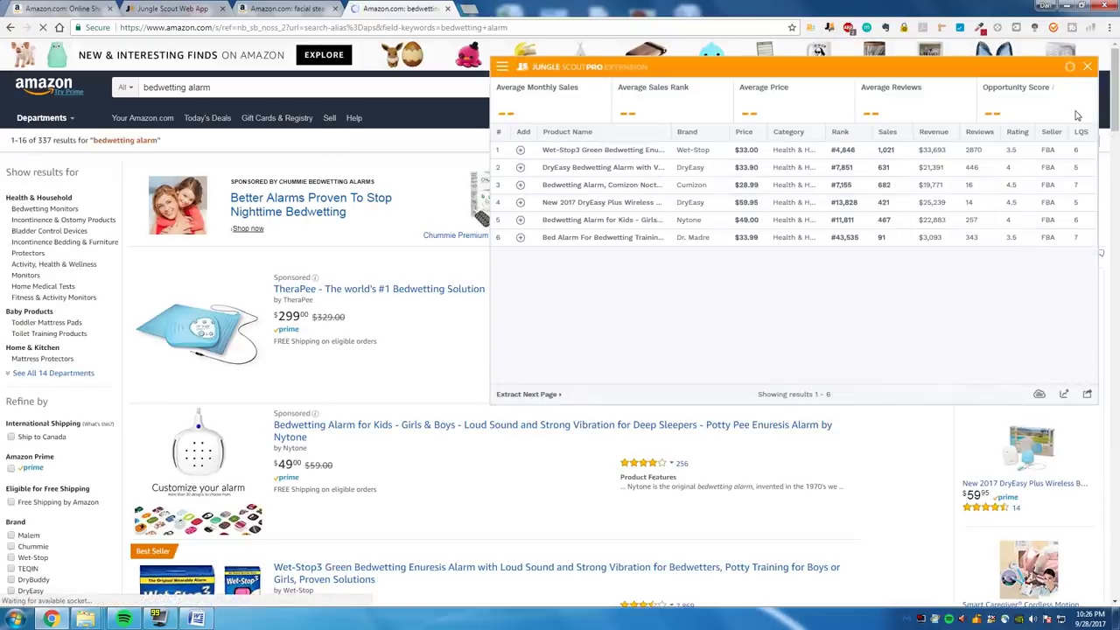
{"action": "mouse_move", "coordinate": [602, 153]}
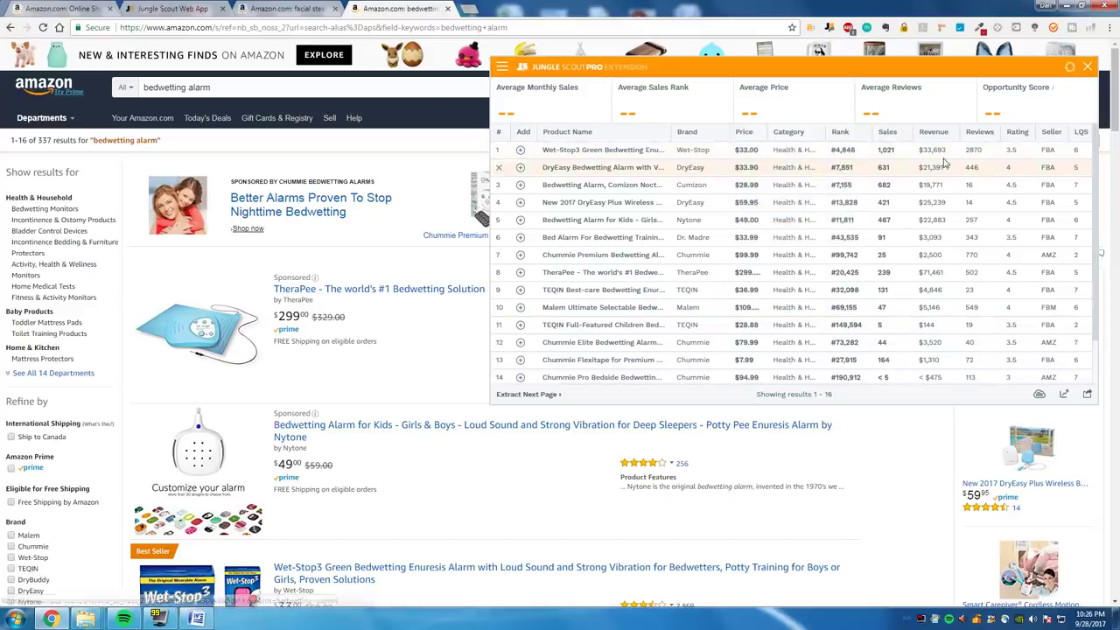
{"action": "left_click", "coordinate": [1088, 69]}
Step: Return to the Product Database and browse the entries from the bedwetting alarm through the bike gear to the Bumble and Bumble page
{"action": "left_click", "coordinate": [175, 9]}
{"action": "scroll", "coordinate": [289, 223], "scroll_direction": "down", "scroll_amount": 10}
{"action": "scroll", "coordinate": [293, 221], "scroll_direction": "down", "scroll_amount": 15}
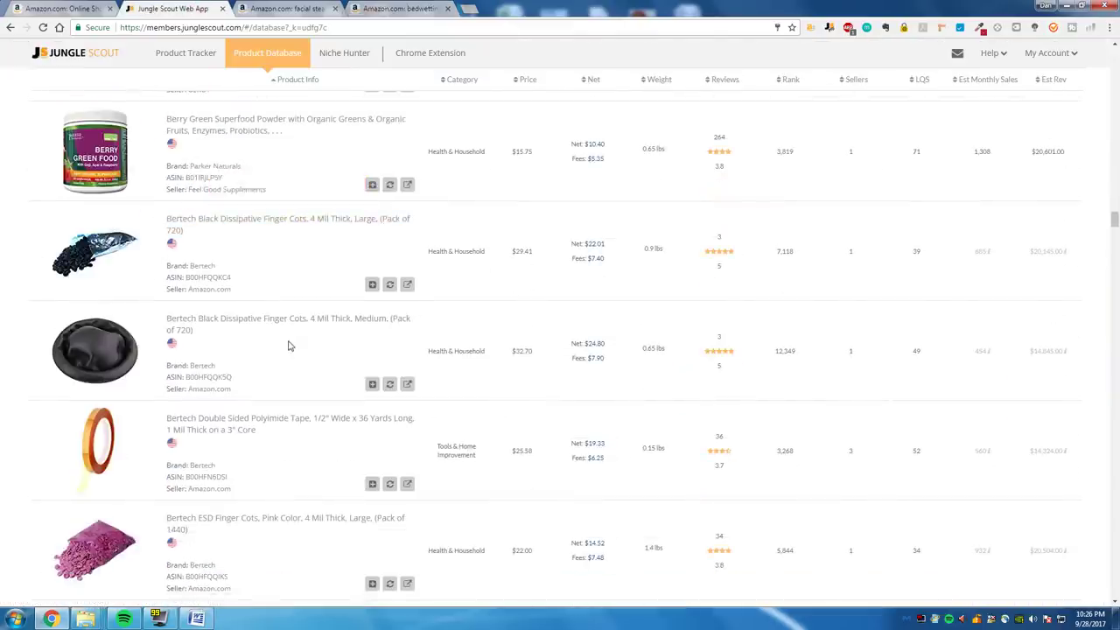
{"action": "scroll", "coordinate": [289, 346], "scroll_direction": "down", "scroll_amount": 15}
{"action": "scroll", "coordinate": [283, 330], "scroll_direction": "down", "scroll_amount": 10}
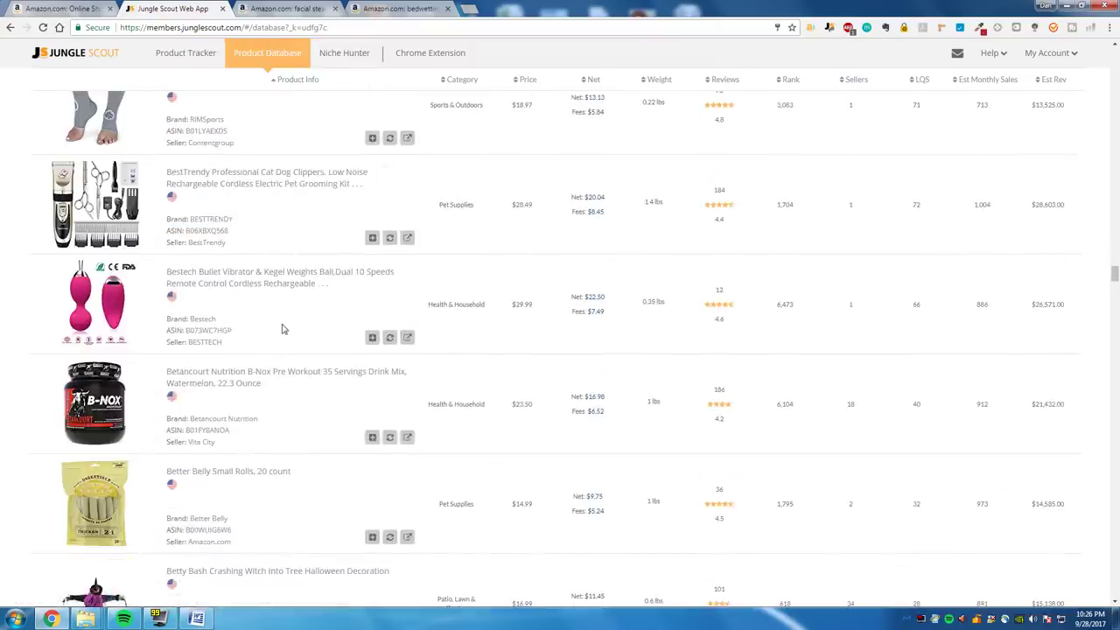
{"action": "scroll", "coordinate": [282, 329], "scroll_direction": "down", "scroll_amount": 15}
{"action": "scroll", "coordinate": [281, 324], "scroll_direction": "down", "scroll_amount": 15}
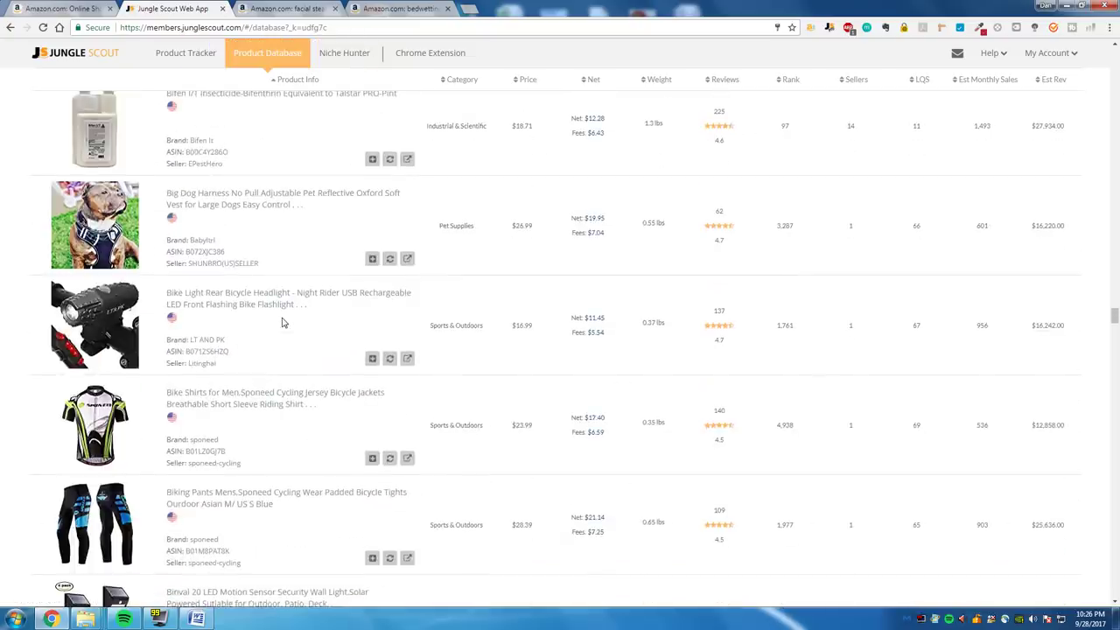
{"action": "scroll", "coordinate": [282, 323], "scroll_direction": "down", "scroll_amount": 3}
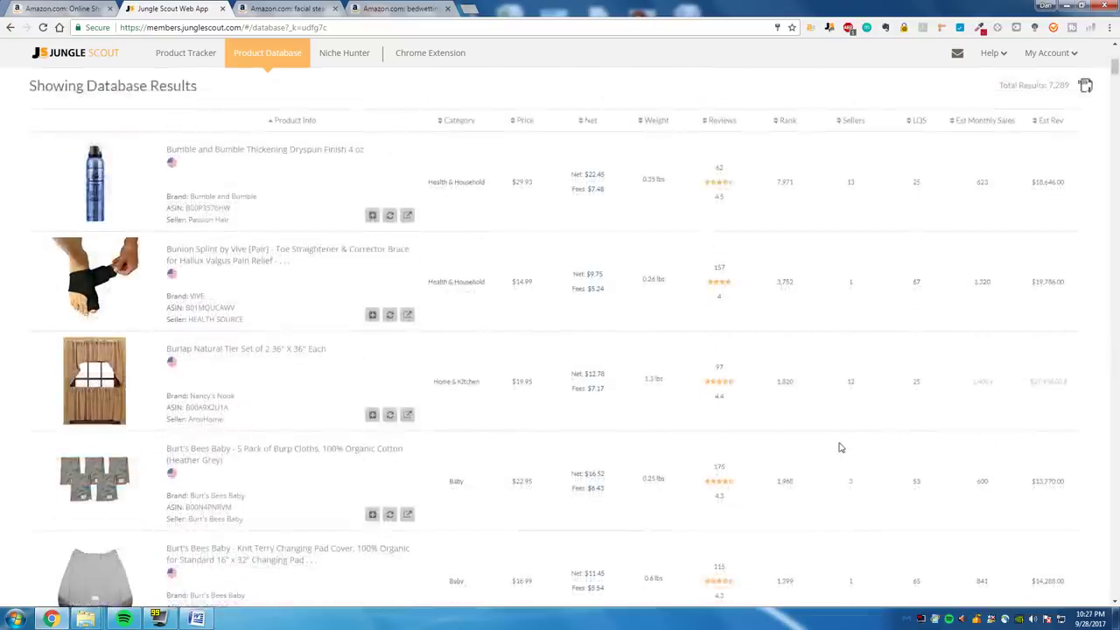
Step: Open the Vive bunion splint's Amazon listing in a new tab and check its sales figures with the Jungle Scout extension
{"action": "scroll", "coordinate": [448, 256], "scroll_direction": "down", "scroll_amount": 2}
{"action": "scroll", "coordinate": [363, 215], "scroll_direction": "up", "scroll_amount": 2}
{"action": "right_click", "coordinate": [238, 313]}
{"action": "left_click", "coordinate": [262, 329]}
{"action": "left_click", "coordinate": [497, 8]}
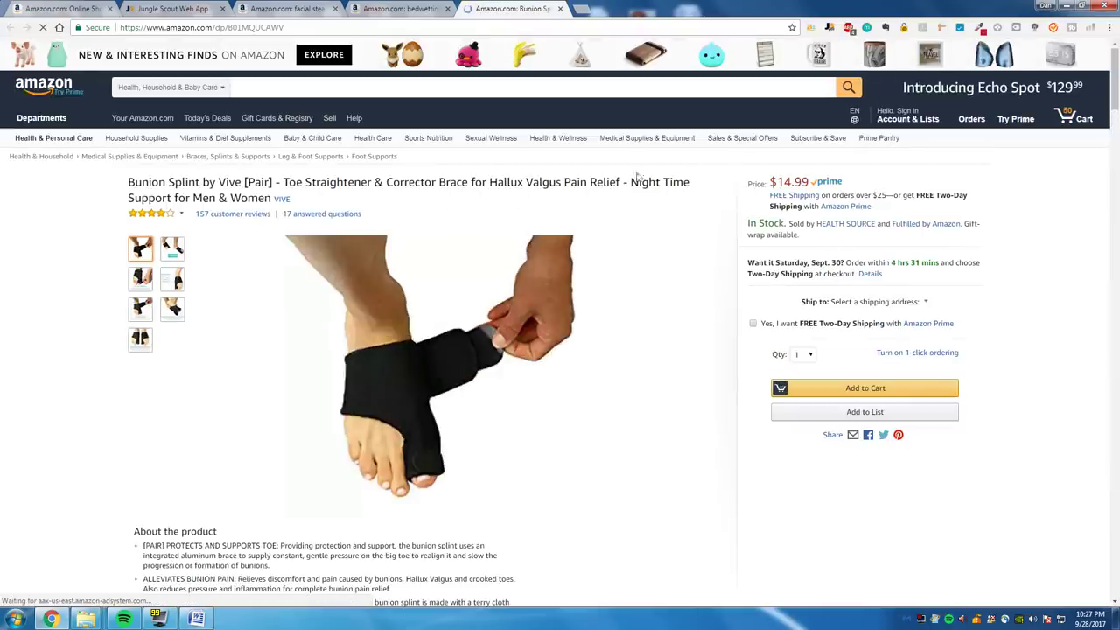
{"action": "left_click", "coordinate": [824, 28]}
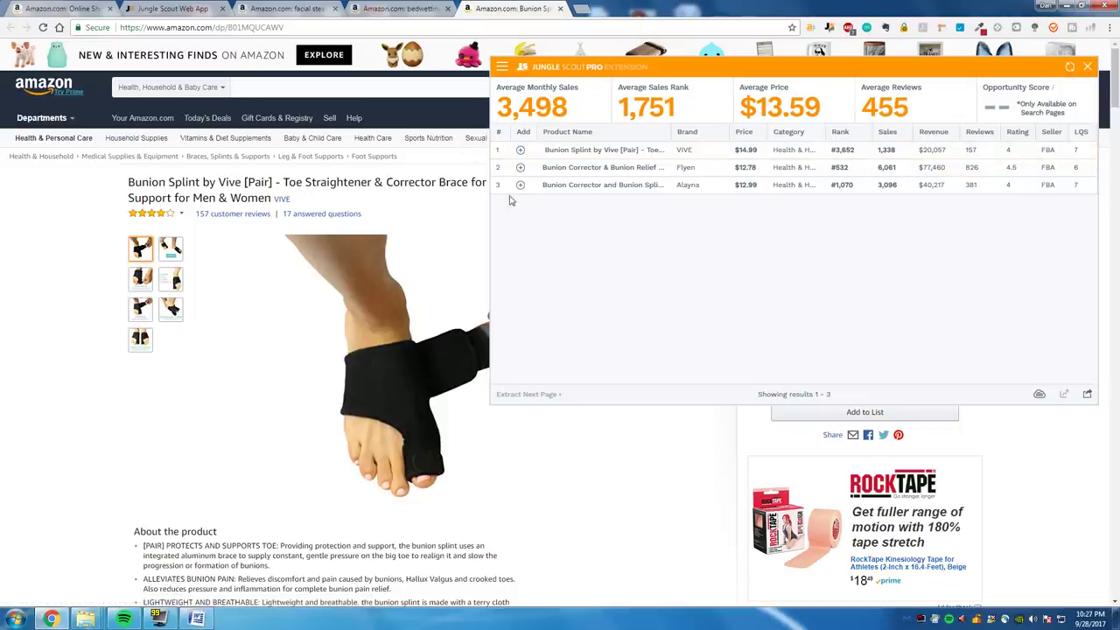
{"action": "left_click", "coordinate": [1088, 67]}
Step: Search All Departments on Amazon for "bunion splint"
{"action": "left_click", "coordinate": [169, 87]}
{"action": "scroll", "coordinate": [178, 140], "scroll_direction": "up", "scroll_amount": 4}
{"action": "scroll", "coordinate": [178, 127], "scroll_direction": "up", "scroll_amount": 5}
{"action": "left_click", "coordinate": [145, 102]}
{"action": "type", "text": "bun"}
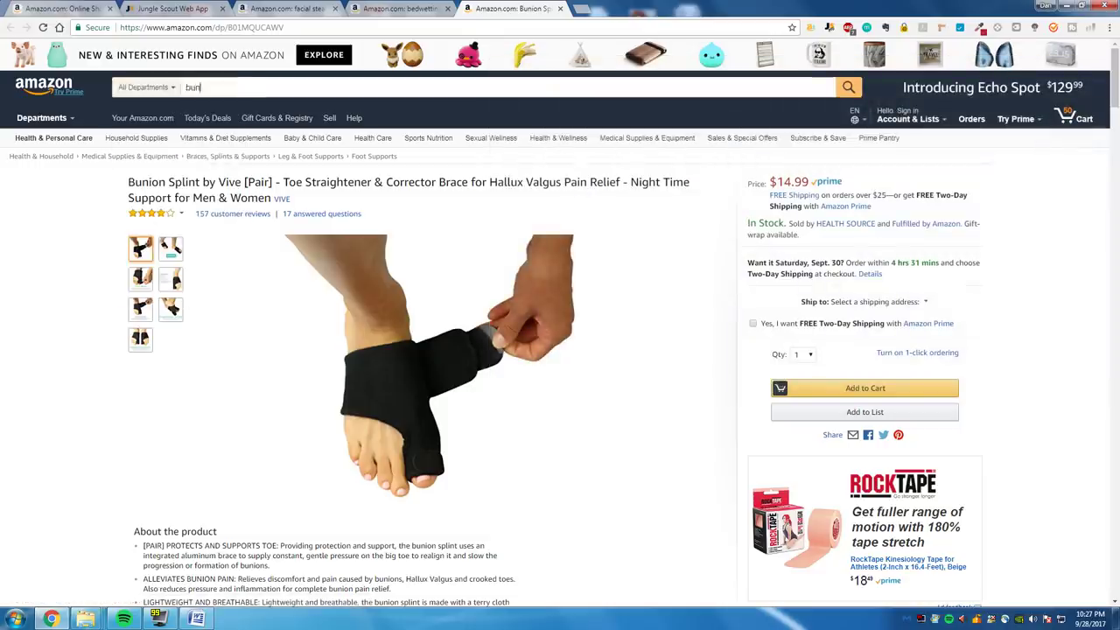
{"action": "type", "text": "ion "}
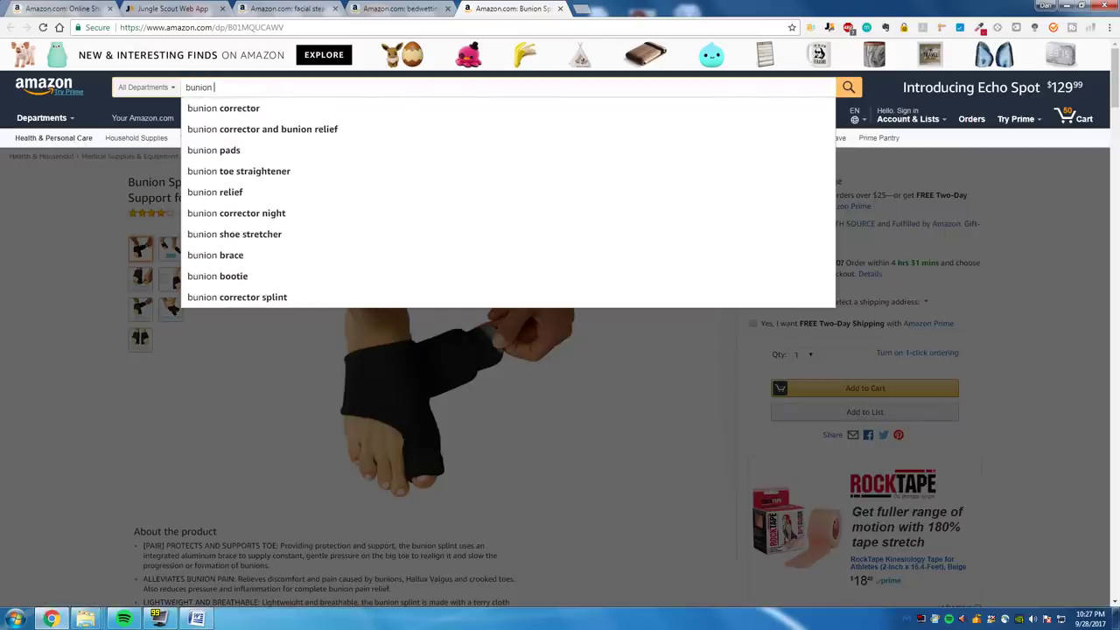
{"action": "type", "text": "splint"}
{"action": "key", "text": "Return"}
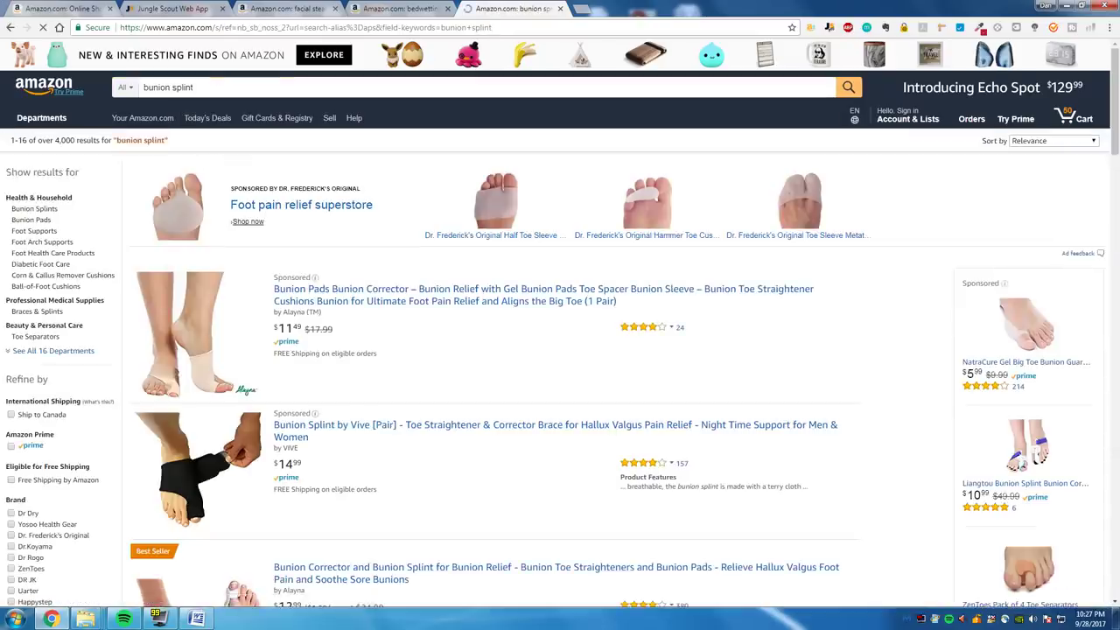
Step: Look through the bunion splint search results and review their averages, competitors' sales and opportunity score in the Jungle Scout extension
{"action": "scroll", "coordinate": [270, 140], "scroll_direction": "down", "scroll_amount": 3}
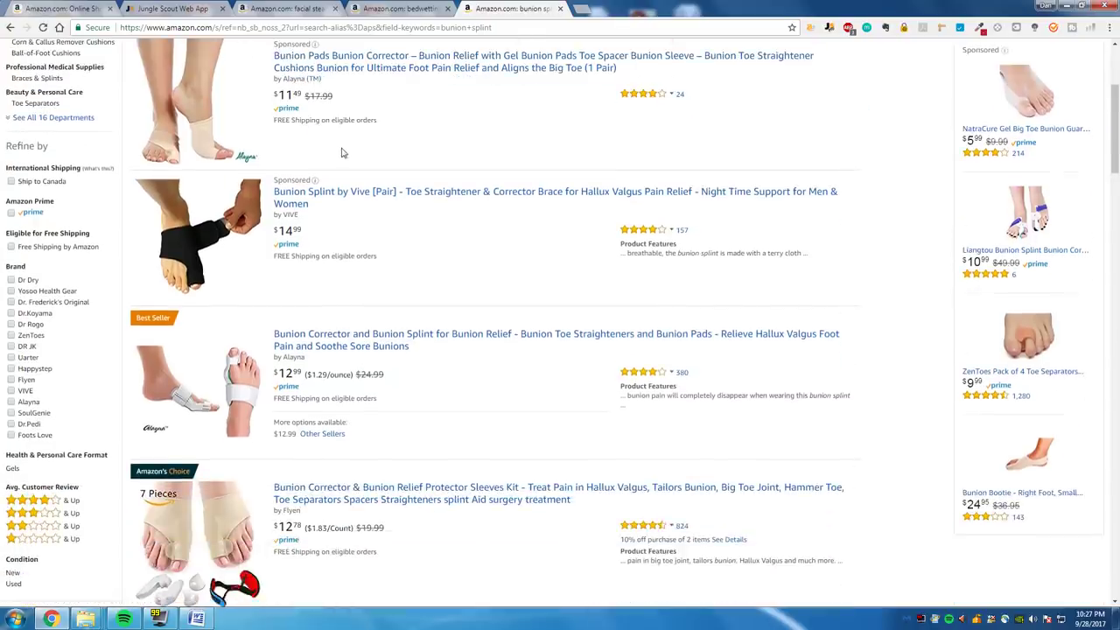
{"action": "scroll", "coordinate": [342, 154], "scroll_direction": "down", "scroll_amount": 2}
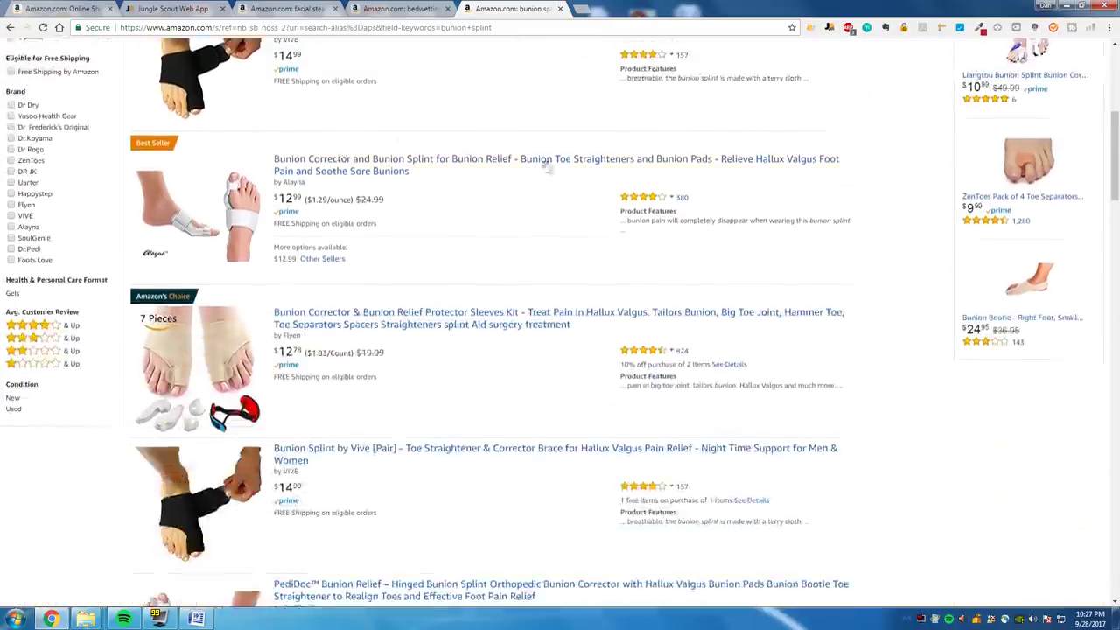
{"action": "left_click", "coordinate": [830, 27]}
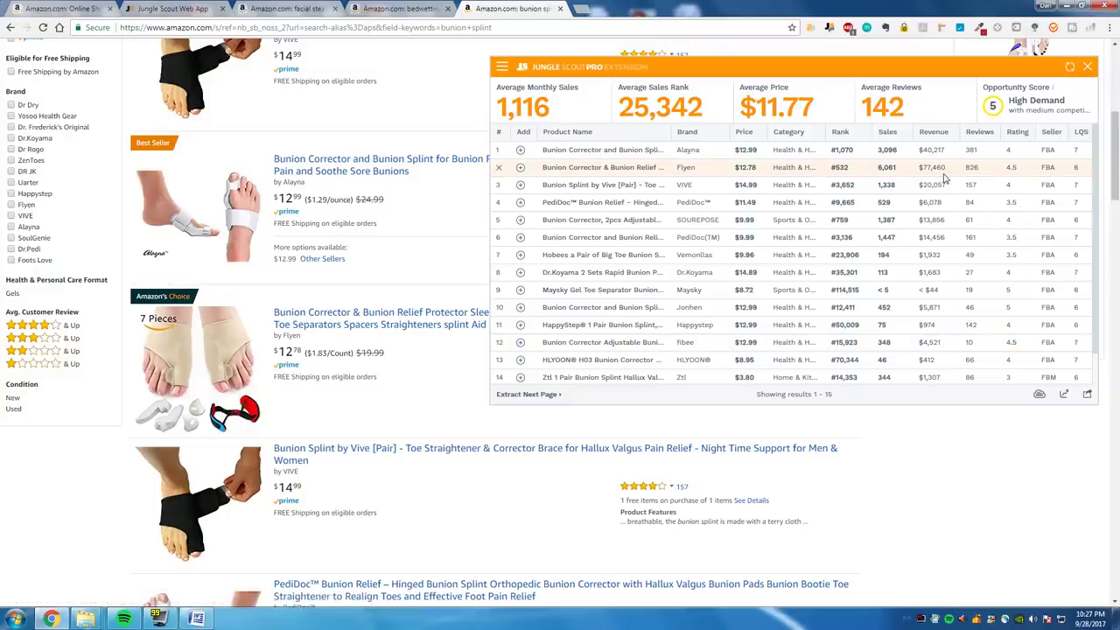
{"action": "left_click", "coordinate": [1088, 67]}
{"action": "scroll", "coordinate": [565, 155], "scroll_direction": "down", "scroll_amount": 2}
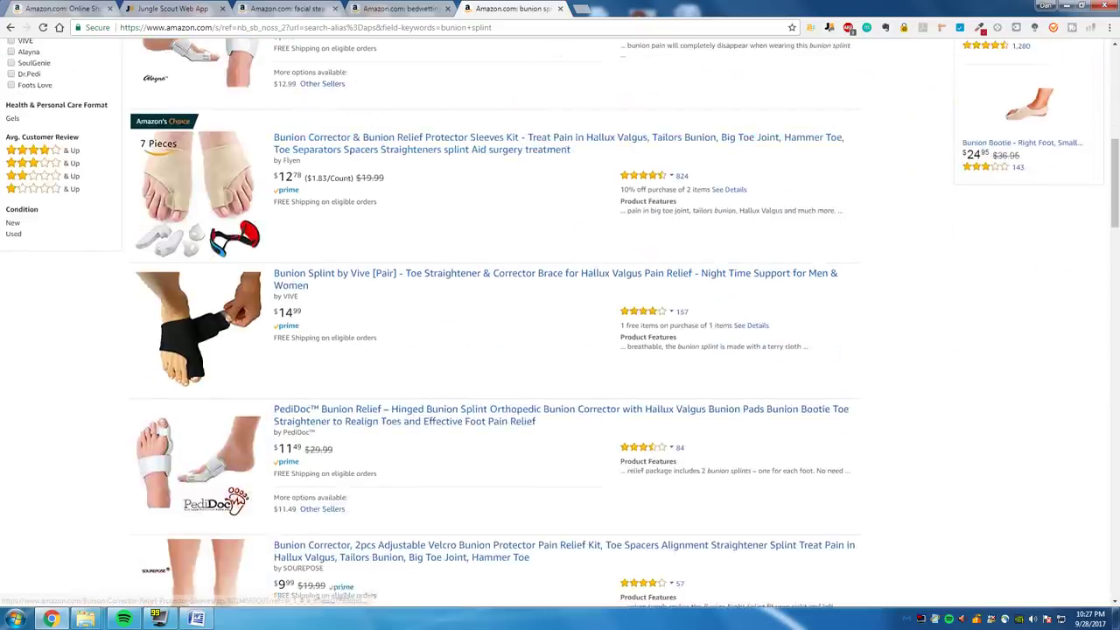
Step: Close the bunion splint results and browse the Product Database entries through the CEP calf sleeves and Feliway kits to the fishing magnet
{"action": "scroll", "coordinate": [505, 258], "scroll_direction": "up", "scroll_amount": 4}
{"action": "left_click", "coordinate": [560, 7]}
{"action": "left_click", "coordinate": [172, 8]}
{"action": "scroll", "coordinate": [371, 249], "scroll_direction": "down", "scroll_amount": 20}
{"action": "scroll", "coordinate": [369, 237], "scroll_direction": "down", "scroll_amount": 20}
{"action": "scroll", "coordinate": [364, 222], "scroll_direction": "down", "scroll_amount": 4}
{"action": "scroll", "coordinate": [364, 221], "scroll_direction": "up", "scroll_amount": 3}
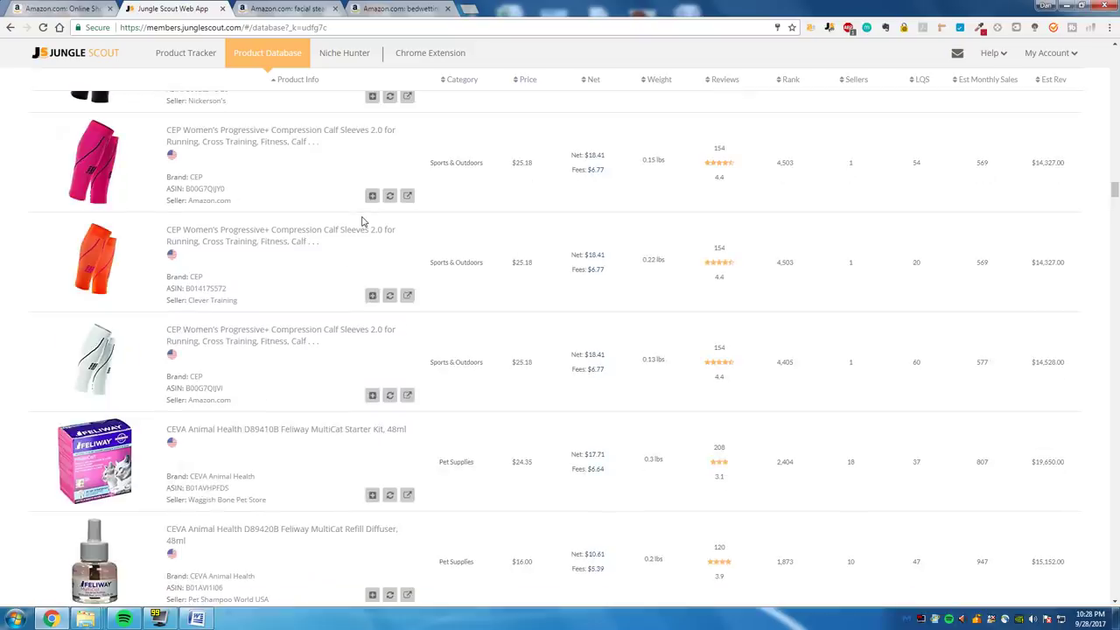
{"action": "scroll", "coordinate": [295, 322], "scroll_direction": "down", "scroll_amount": 10}
{"action": "scroll", "coordinate": [295, 306], "scroll_direction": "up", "scroll_amount": 3}
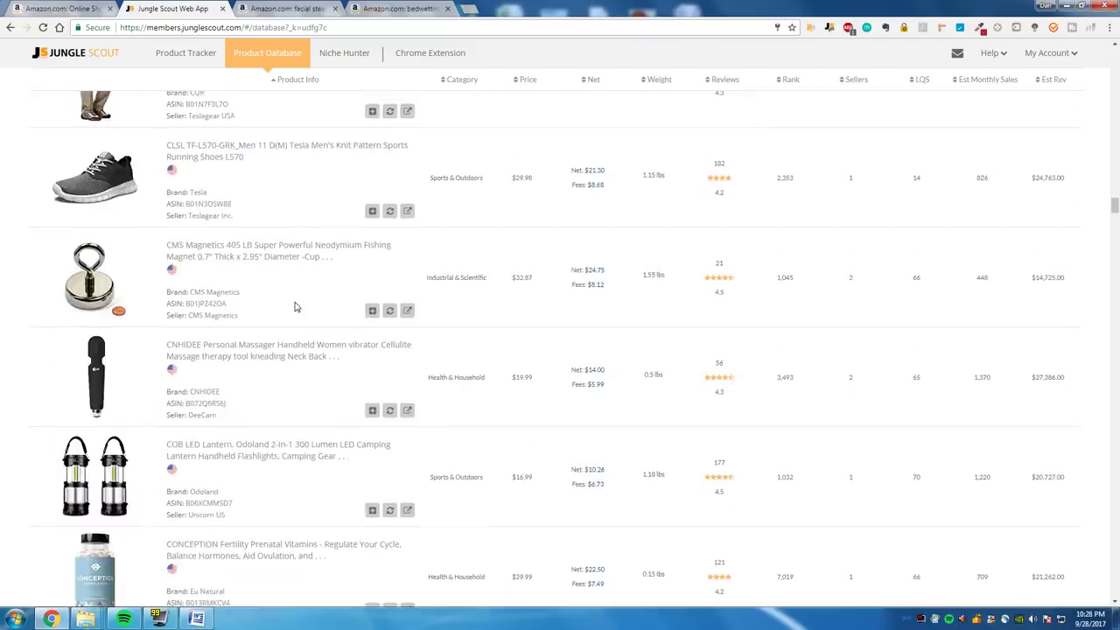
Step: Examine the CMS Magnetics fishing magnet entry and the neighbouring products through the CQR tactical pants
{"action": "scroll", "coordinate": [295, 306], "scroll_direction": "down", "scroll_amount": 5}
{"action": "scroll", "coordinate": [297, 280], "scroll_direction": "up", "scroll_amount": 5}
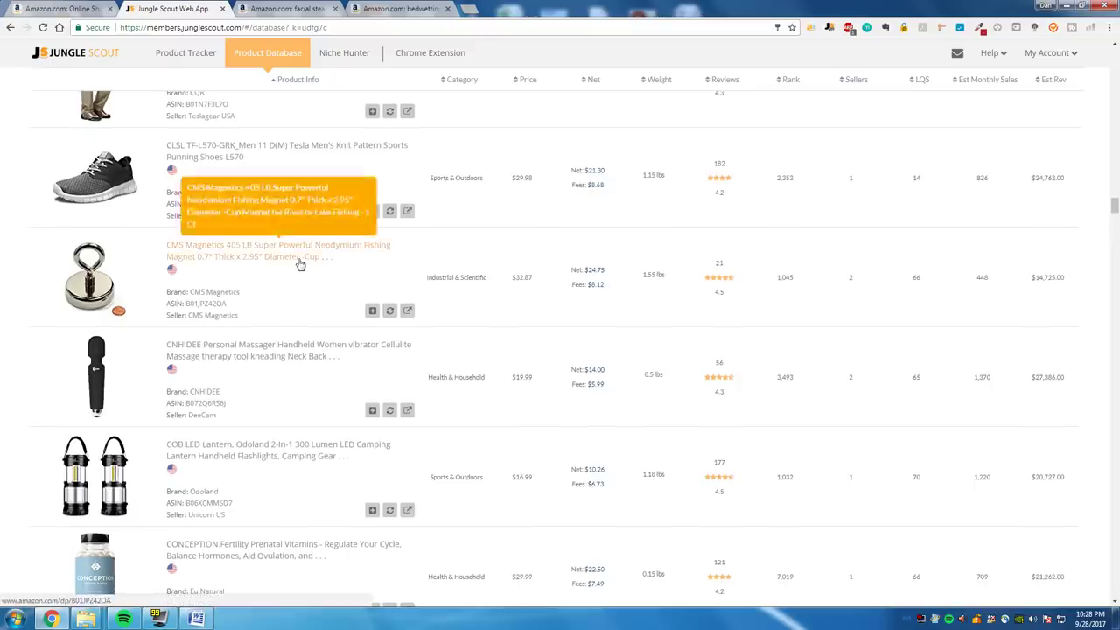
{"action": "scroll", "coordinate": [300, 264], "scroll_direction": "down", "scroll_amount": 5}
{"action": "scroll", "coordinate": [300, 264], "scroll_direction": "down", "scroll_amount": 8}
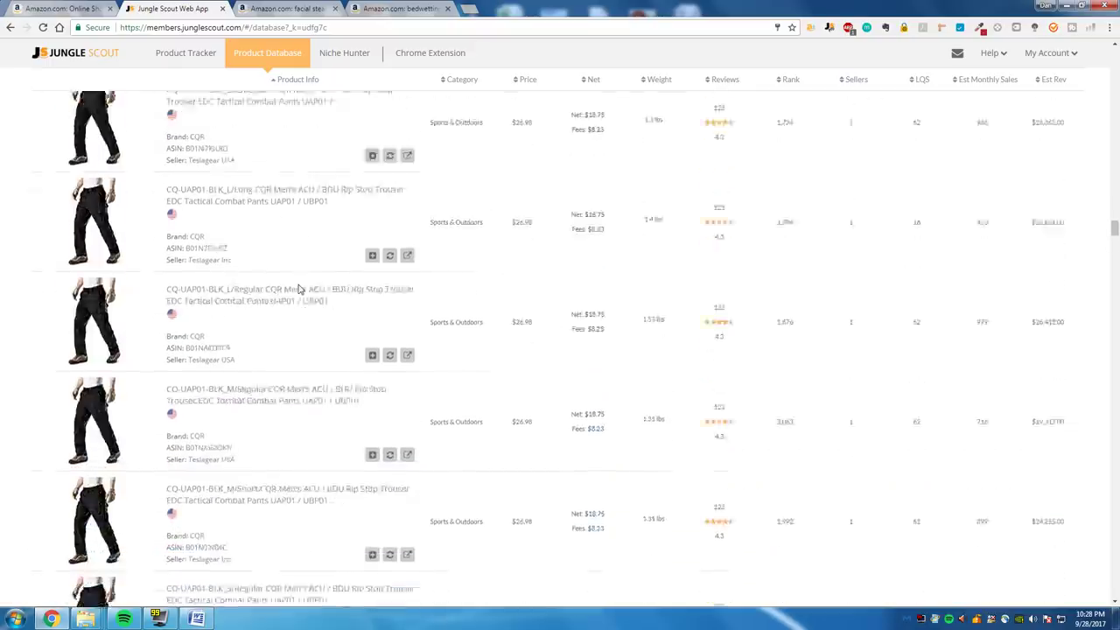
{"action": "scroll", "coordinate": [297, 289], "scroll_direction": "up", "scroll_amount": 10}
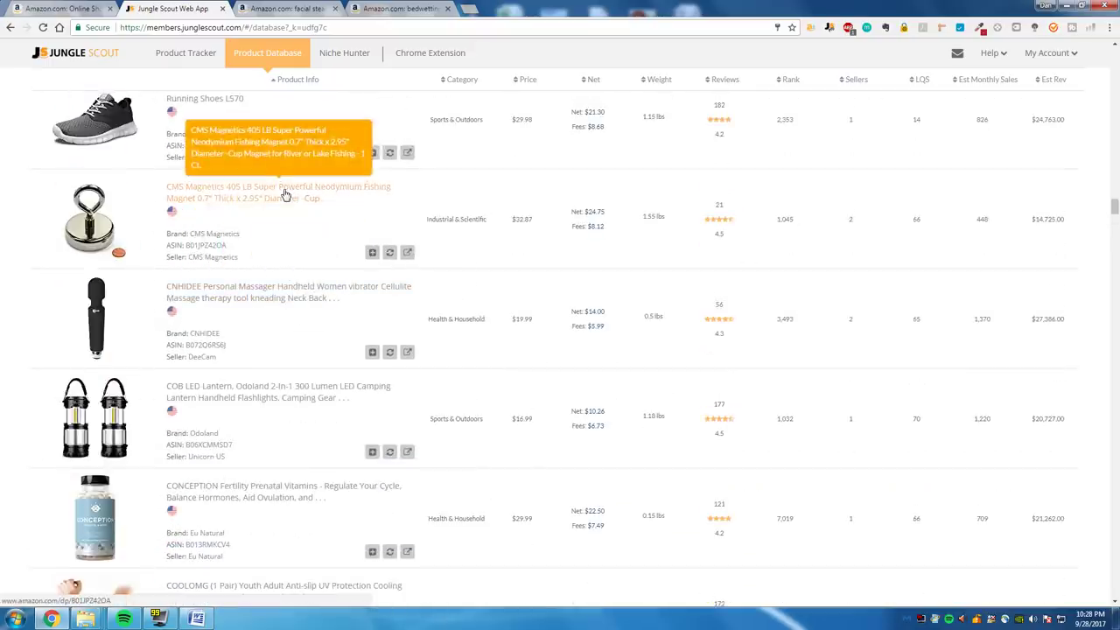
{"action": "right_click", "coordinate": [285, 194]}
Step: Browse on to the Calily cervical neck traction device and open its Amazon listing in a new tab
{"action": "scroll", "coordinate": [276, 200], "scroll_direction": "down", "scroll_amount": 10}
{"action": "scroll", "coordinate": [271, 206], "scroll_direction": "down", "scroll_amount": 15}
{"action": "scroll", "coordinate": [298, 210], "scroll_direction": "down", "scroll_amount": 10}
{"action": "scroll", "coordinate": [302, 196], "scroll_direction": "down", "scroll_amount": 10}
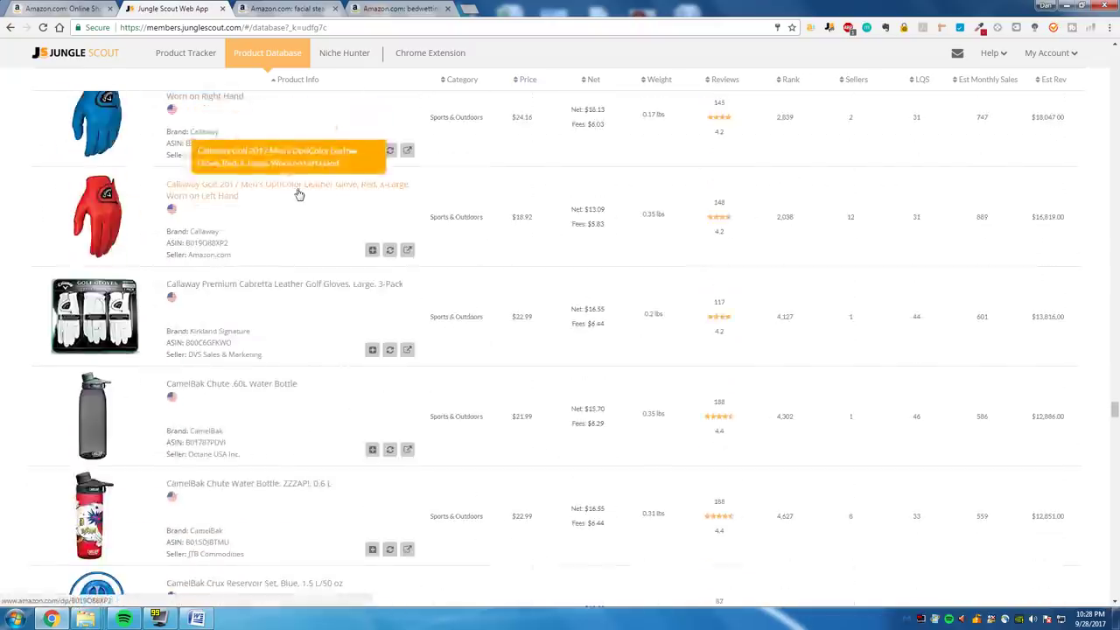
{"action": "scroll", "coordinate": [297, 193], "scroll_direction": "up", "scroll_amount": 5}
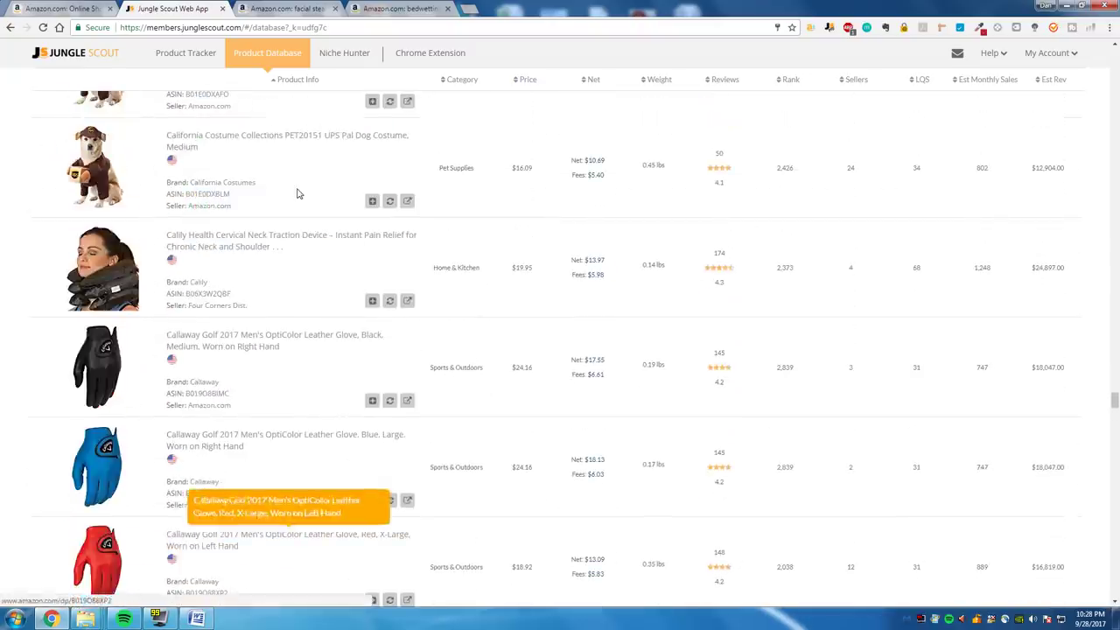
{"action": "right_click", "coordinate": [266, 248]}
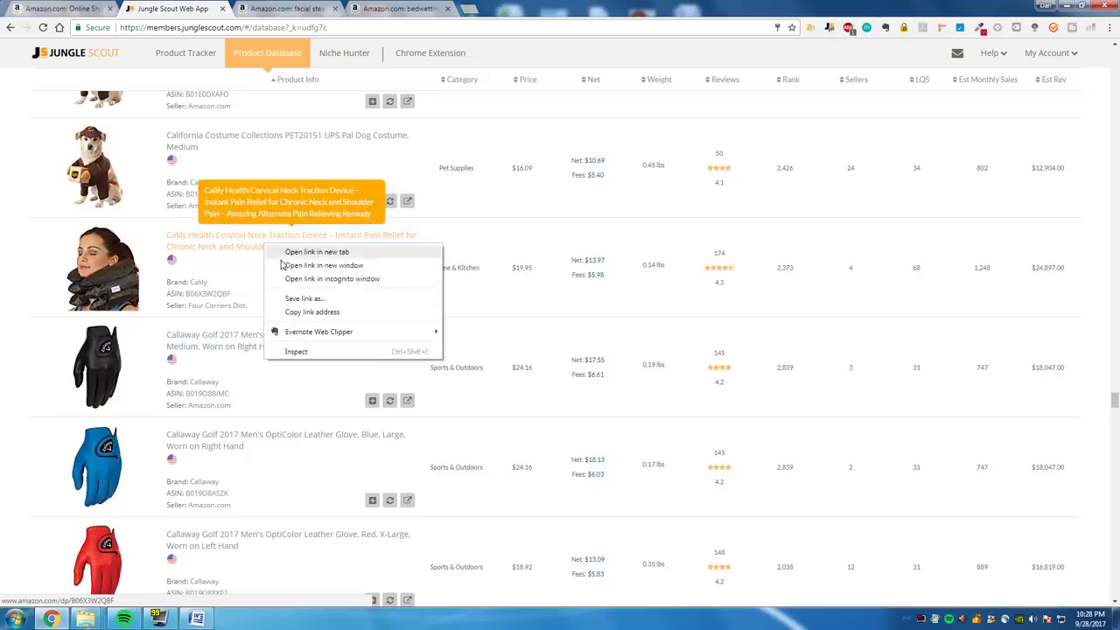
{"action": "left_click", "coordinate": [298, 251]}
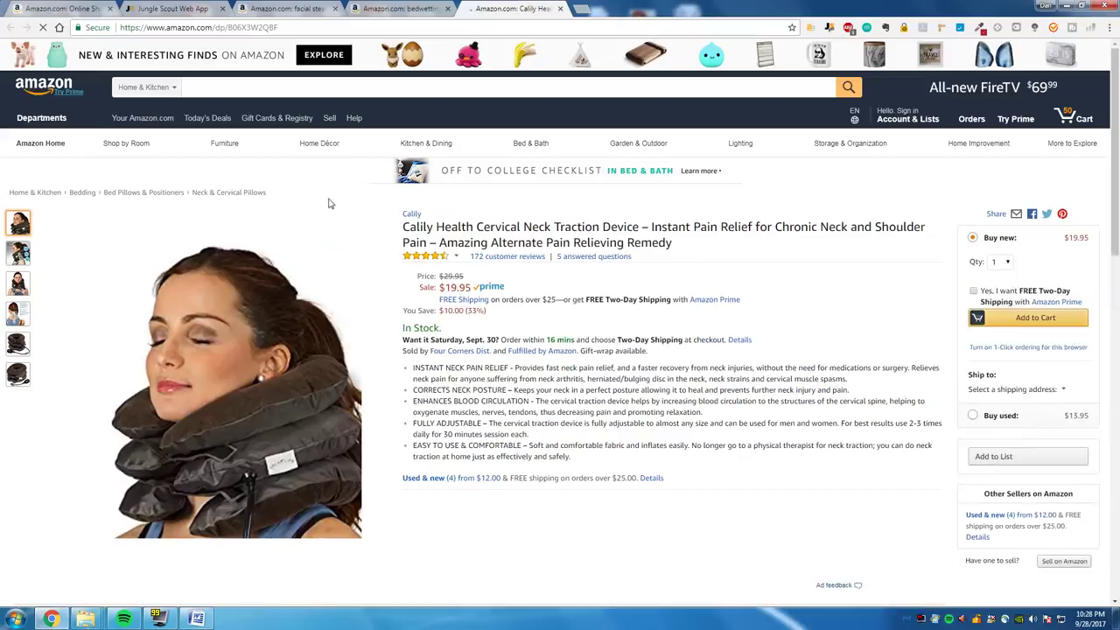
Step: Search All Departments on Amazon for "neck traction device"
{"action": "left_click", "coordinate": [158, 87]}
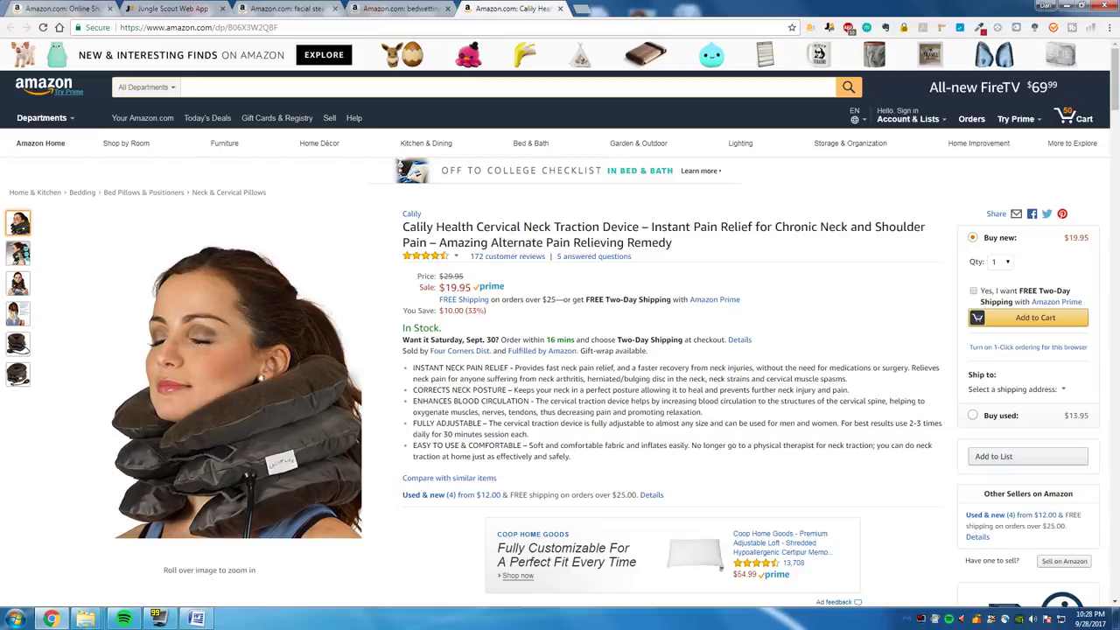
{"action": "type", "text": "neck traction d"}
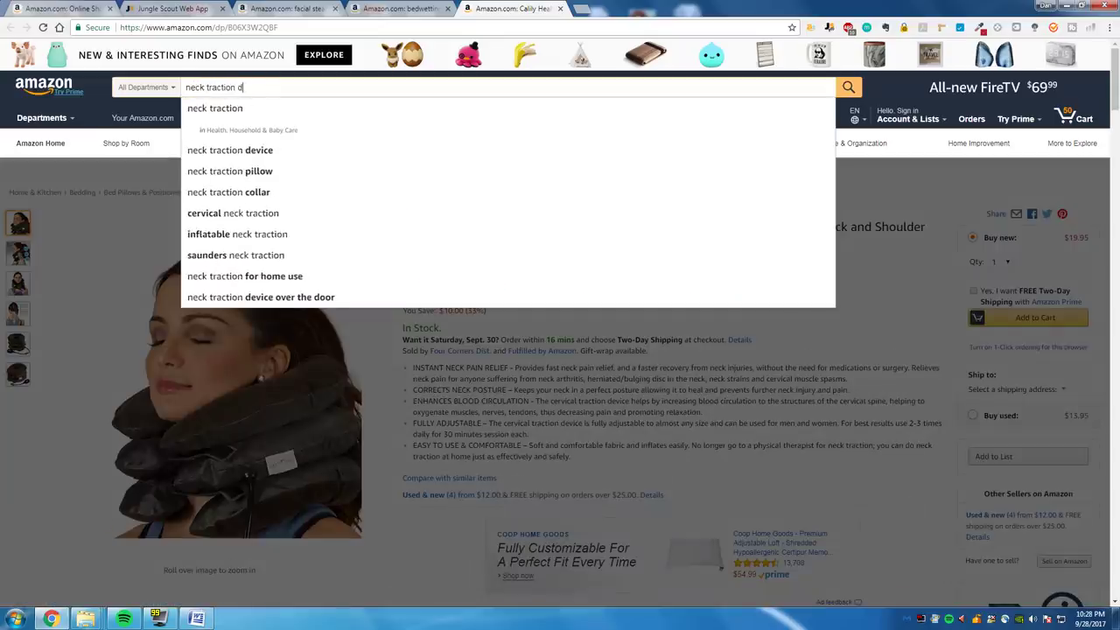
{"action": "type", "text": "evice"}
{"action": "key", "text": "Return"}
Step: Review the neck traction device results' sales, revenue and reviews with the Jungle Scout extension and compare the competing listings
{"action": "scroll", "coordinate": [566, 239], "scroll_direction": "down", "scroll_amount": 4}
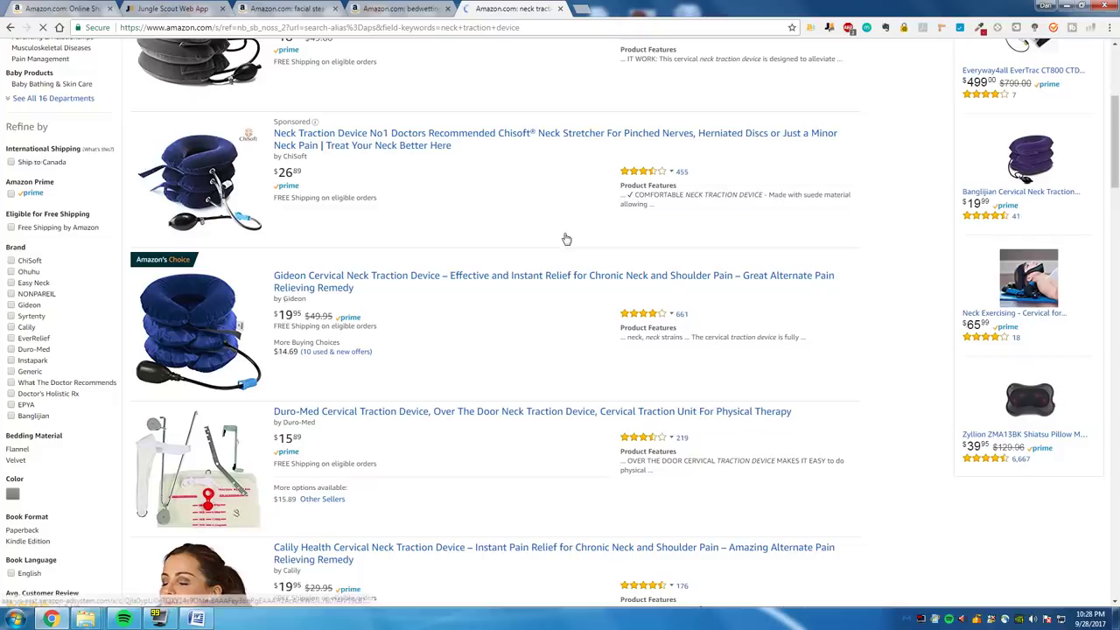
{"action": "left_click", "coordinate": [830, 27]}
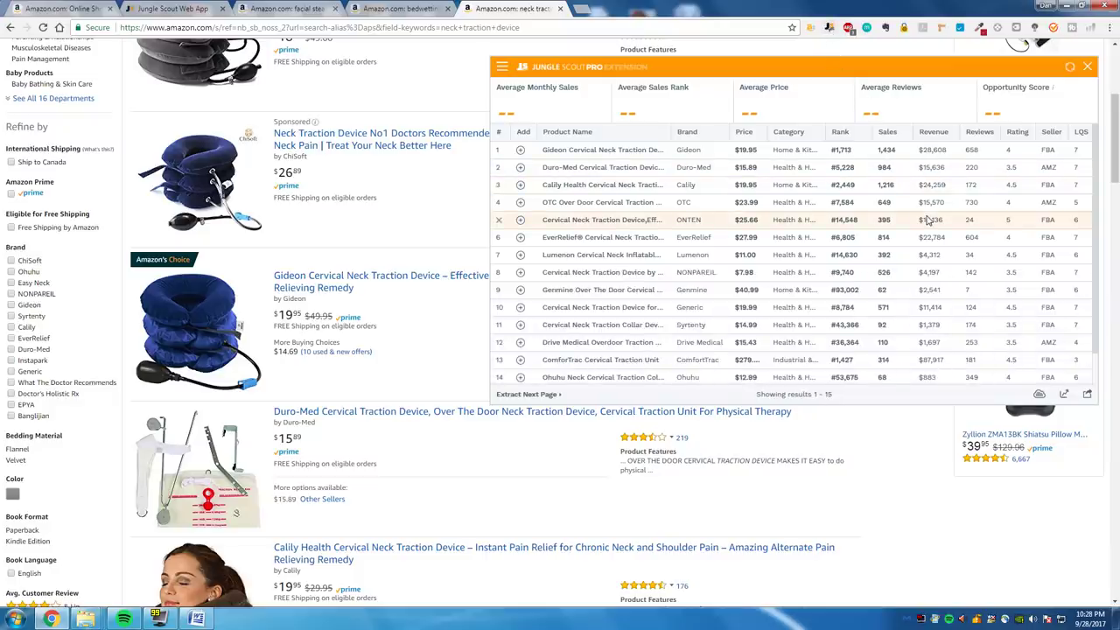
{"action": "left_click", "coordinate": [1087, 68]}
{"action": "scroll", "coordinate": [812, 184], "scroll_direction": "down", "scroll_amount": 7}
{"action": "scroll", "coordinate": [812, 184], "scroll_direction": "up", "scroll_amount": 2}
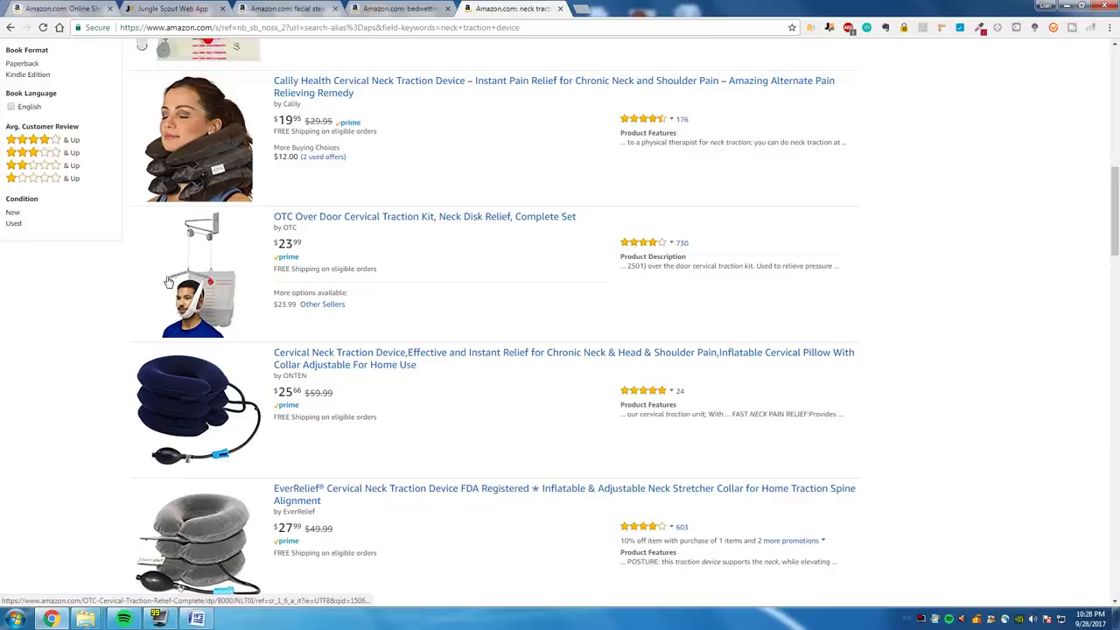
{"action": "scroll", "coordinate": [169, 281], "scroll_direction": "down", "scroll_amount": 1}
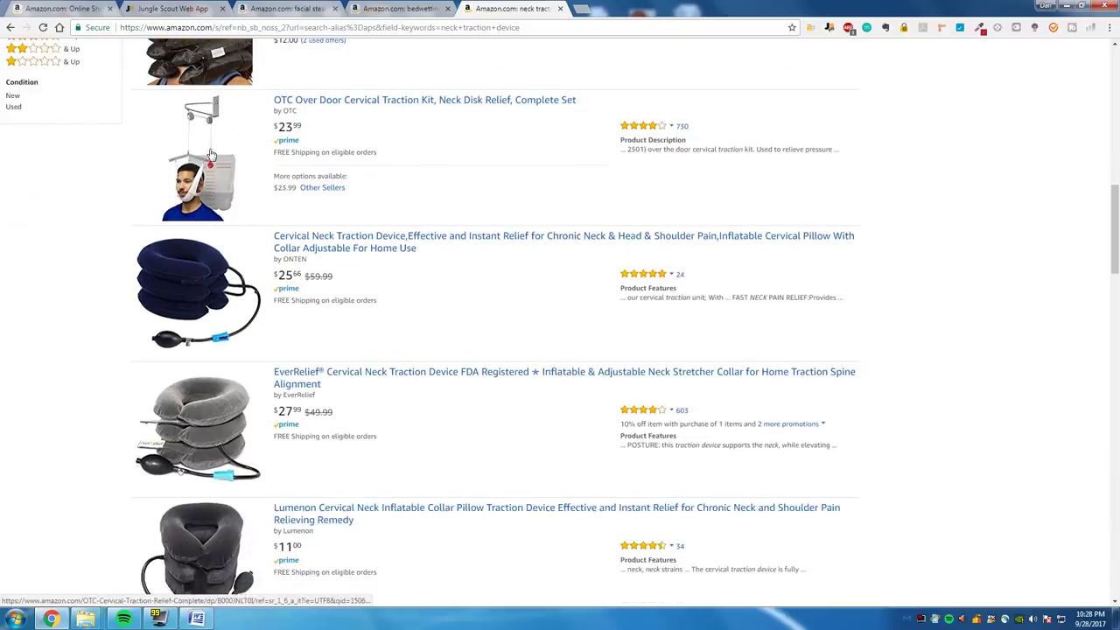
Step: Return to the Product Database, skim the CamelBak, Cellucor and karate uniform entries, and go back to the filter options
{"action": "left_click", "coordinate": [172, 9]}
{"action": "scroll", "coordinate": [412, 386], "scroll_direction": "down", "scroll_amount": 5}
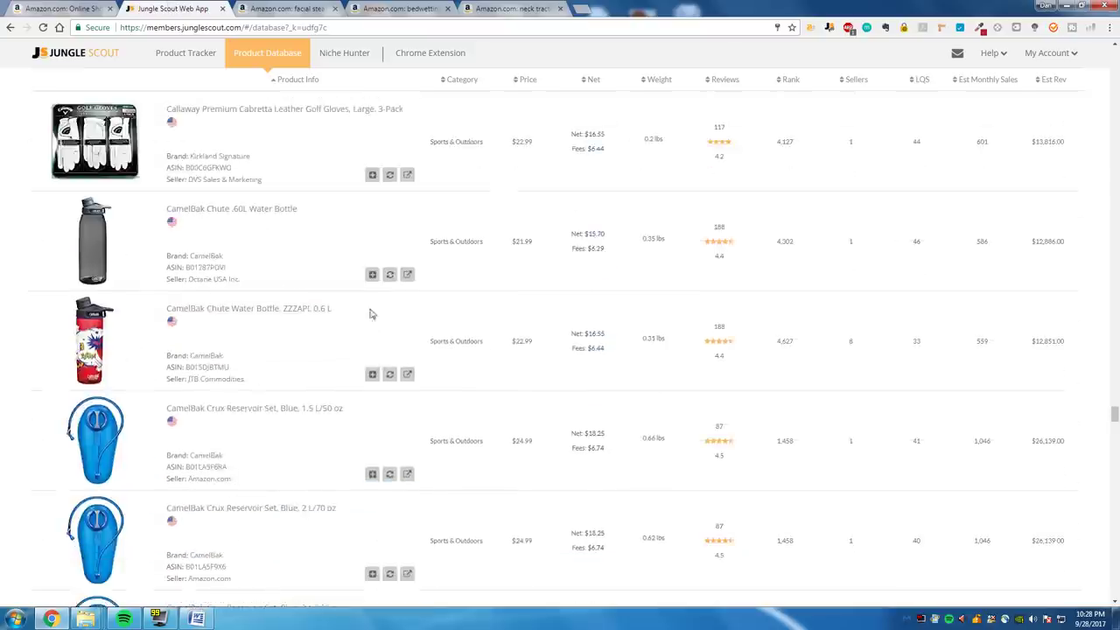
{"action": "scroll", "coordinate": [374, 302], "scroll_direction": "down", "scroll_amount": 2}
{"action": "left_click_drag", "start_coordinate": [1115, 421], "coordinate": [1115, 591]}
{"action": "scroll", "coordinate": [582, 531], "scroll_direction": "up", "scroll_amount": 15}
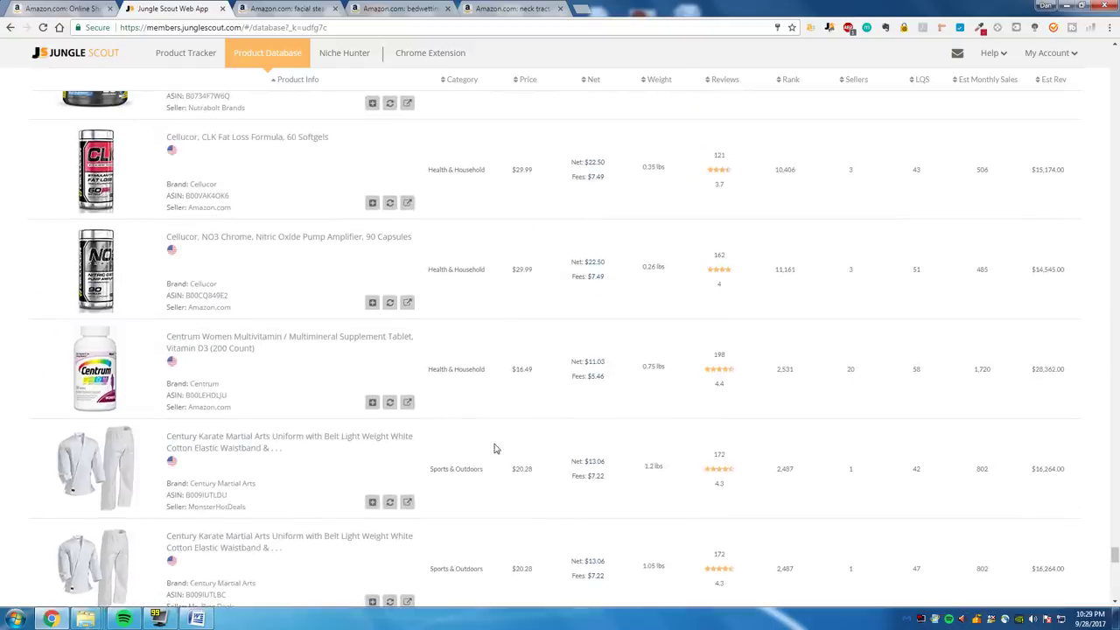
{"action": "scroll", "coordinate": [491, 442], "scroll_direction": "up", "scroll_amount": 5}
{"action": "scroll", "coordinate": [613, 350], "scroll_direction": "up", "scroll_amount": 15}
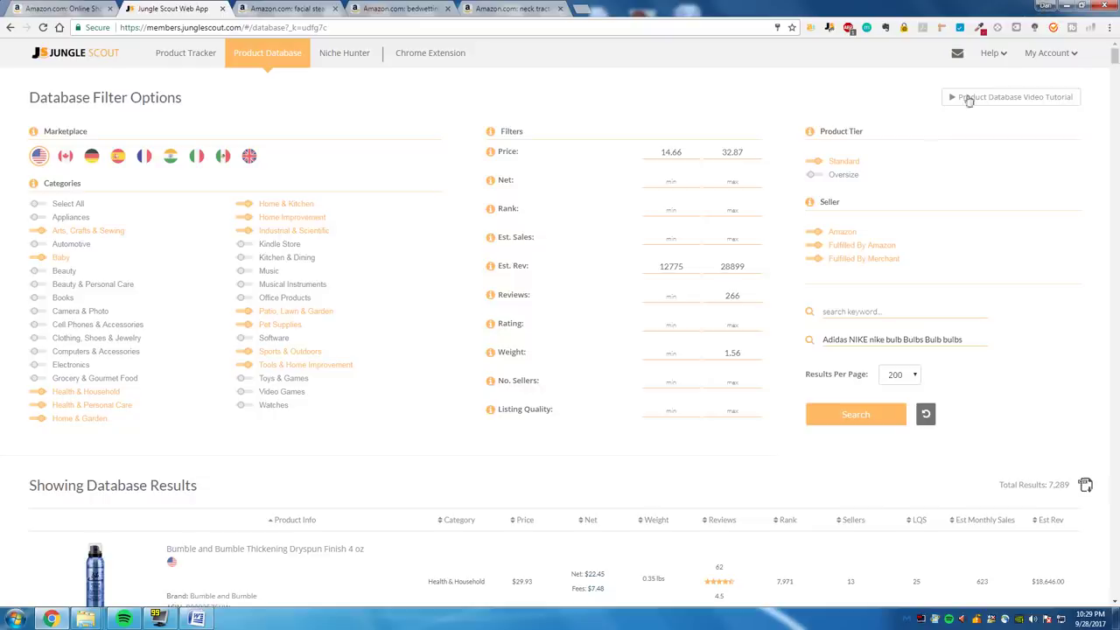
Step: Examine the first database results from the Bumble and Bumble spray and Vive bunion splint to the Burt's Bees Baby items
{"action": "scroll", "coordinate": [969, 101], "scroll_direction": "down", "scroll_amount": 5}
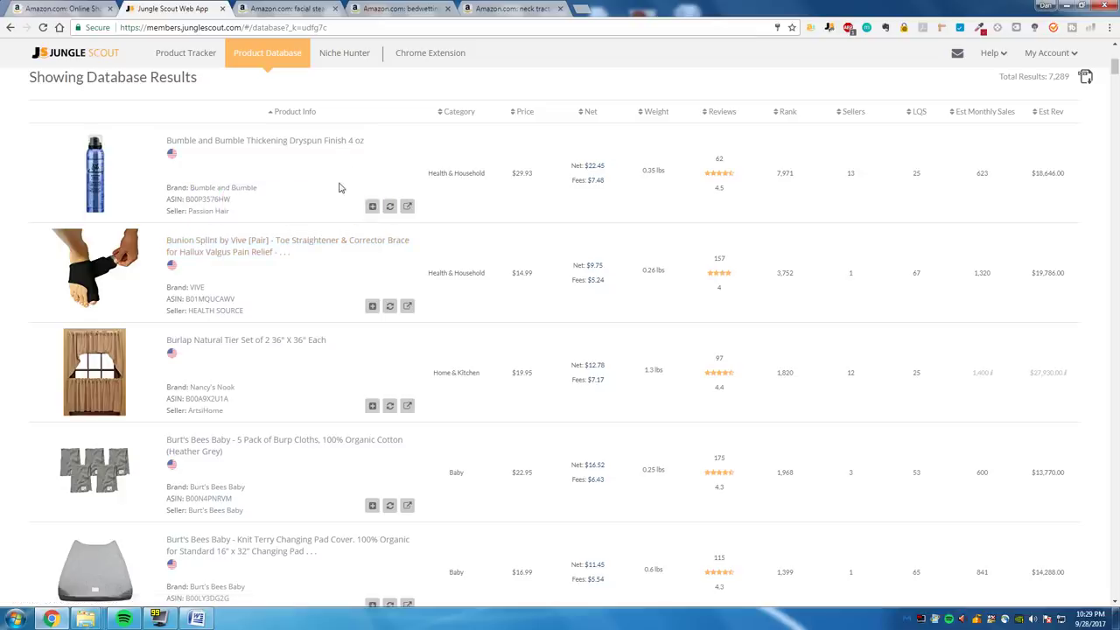
{"action": "scroll", "coordinate": [340, 187], "scroll_direction": "up", "scroll_amount": 3}
{"action": "scroll", "coordinate": [340, 188], "scroll_direction": "down", "scroll_amount": 2}
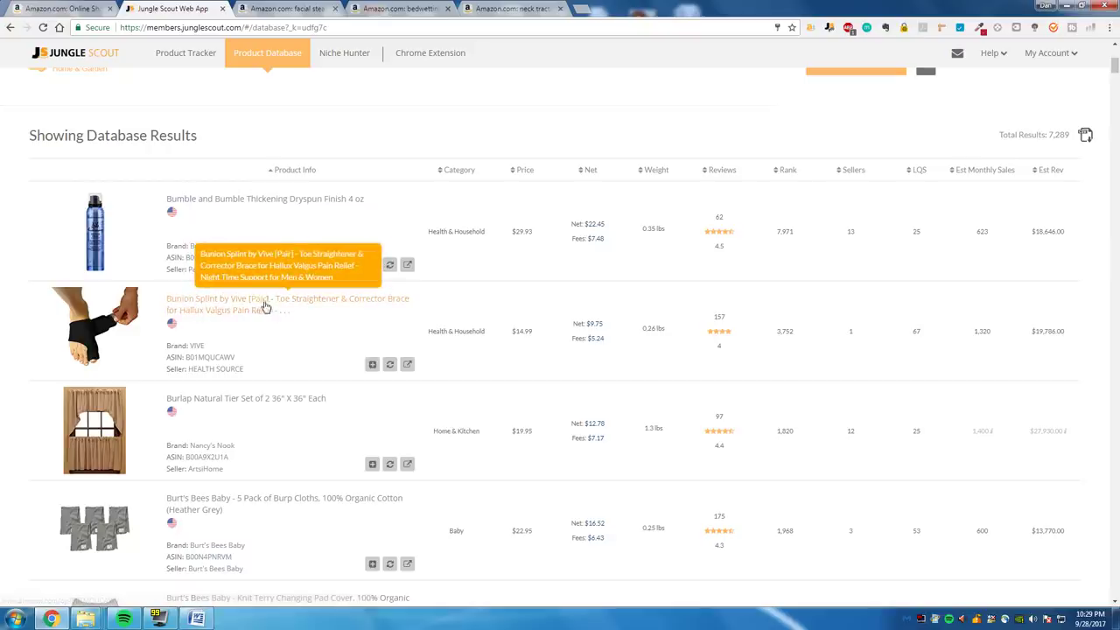
{"action": "scroll", "coordinate": [273, 315], "scroll_direction": "down", "scroll_amount": 1}
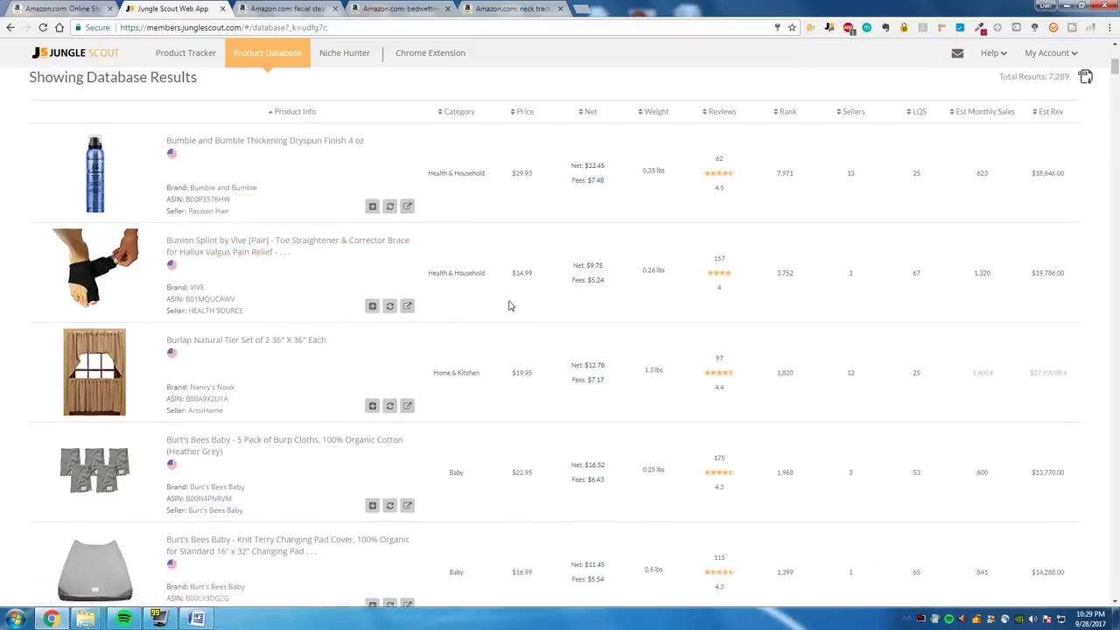
{"action": "scroll", "coordinate": [630, 350], "scroll_direction": "down", "scroll_amount": 3}
{"action": "scroll", "coordinate": [625, 338], "scroll_direction": "up", "scroll_amount": 6}
{"action": "scroll", "coordinate": [590, 288], "scroll_direction": "up", "scroll_amount": 2}
{"action": "scroll", "coordinate": [590, 288], "scroll_direction": "down", "scroll_amount": 6}
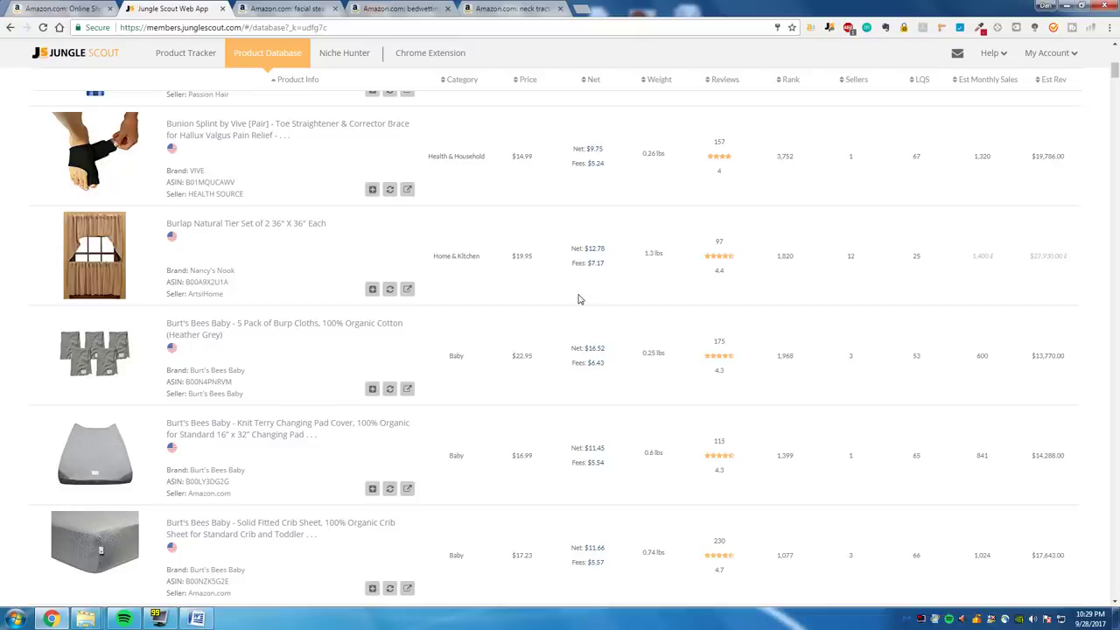
Step: Browse the database entries from the Burt's Bees Baby products through the CCTRO bike helmets to the CEP men's calf sleeves
{"action": "scroll", "coordinate": [633, 287], "scroll_direction": "down", "scroll_amount": 3}
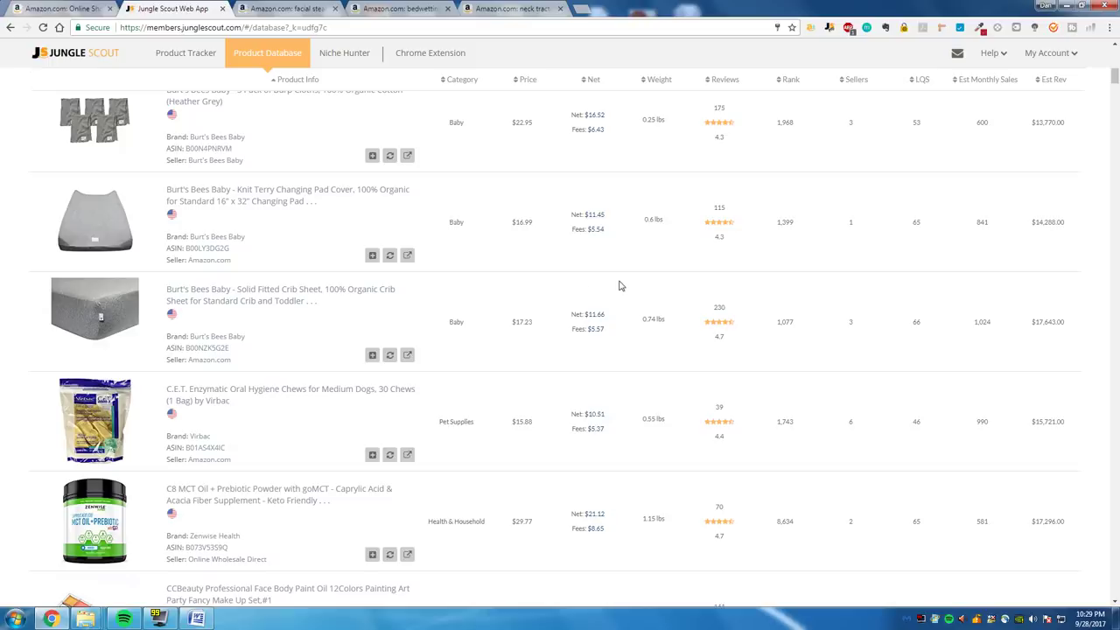
{"action": "scroll", "coordinate": [592, 279], "scroll_direction": "down", "scroll_amount": 4}
{"action": "scroll", "coordinate": [592, 279], "scroll_direction": "down", "scroll_amount": 10}
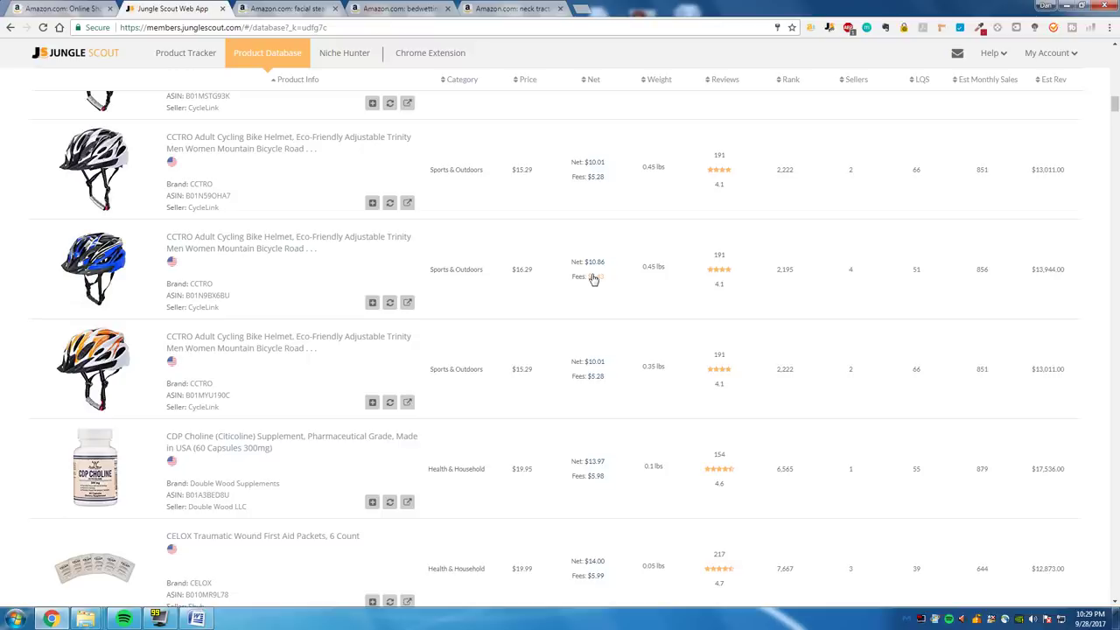
{"action": "scroll", "coordinate": [591, 279], "scroll_direction": "down", "scroll_amount": 6}
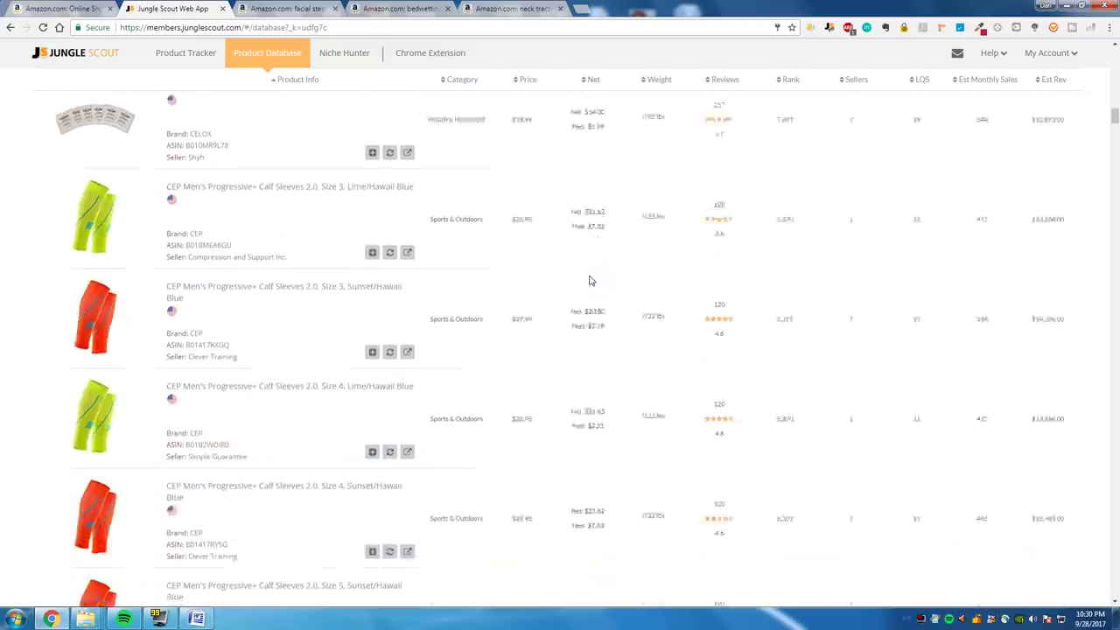
{"action": "scroll", "coordinate": [589, 280], "scroll_direction": "down", "scroll_amount": 2}
{"action": "scroll", "coordinate": [589, 280], "scroll_direction": "down", "scroll_amount": 2}
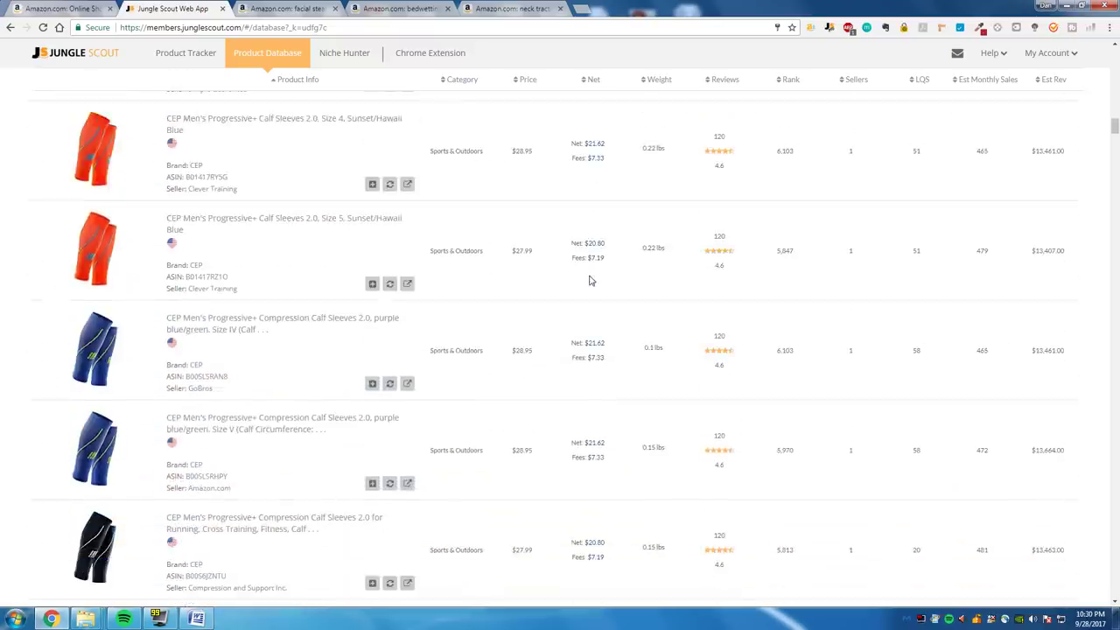
{"action": "scroll", "coordinate": [591, 280], "scroll_direction": "down", "scroll_amount": 3}
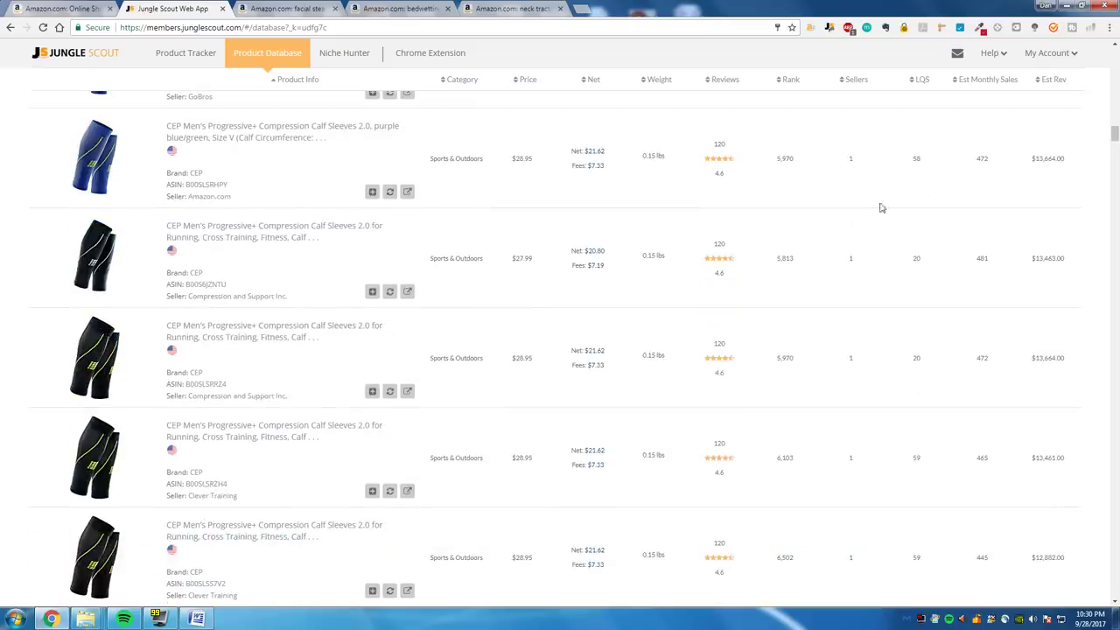
Step: Skip ahead through the CQR tactical pants and examine the CamelBak bottles, Camry hand dynamometer and CanDo hand exercise entries
{"action": "left_click_drag", "start_coordinate": [1116, 136], "coordinate": [1114, 329]}
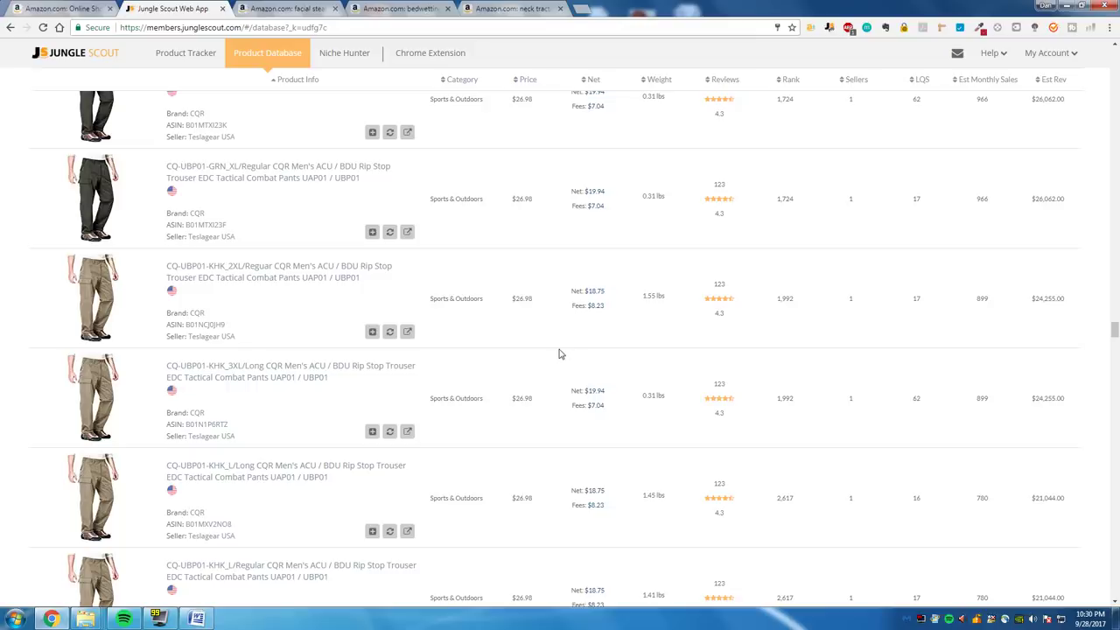
{"action": "scroll", "coordinate": [1118, 315], "scroll_direction": "down", "scroll_amount": 4}
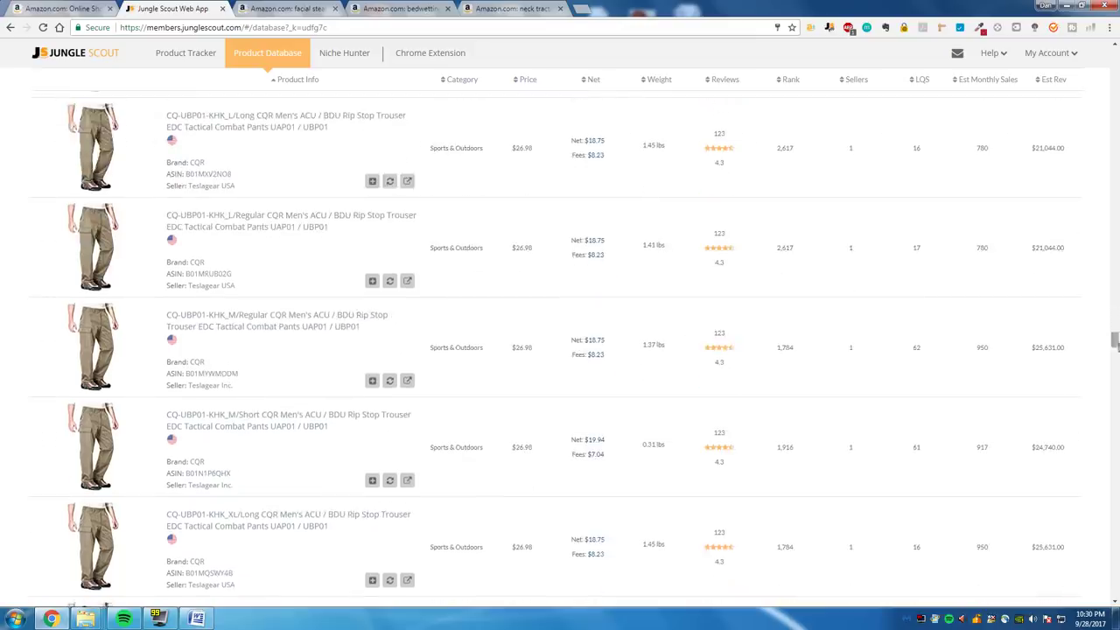
{"action": "scroll", "coordinate": [1115, 344], "scroll_direction": "down", "scroll_amount": 15}
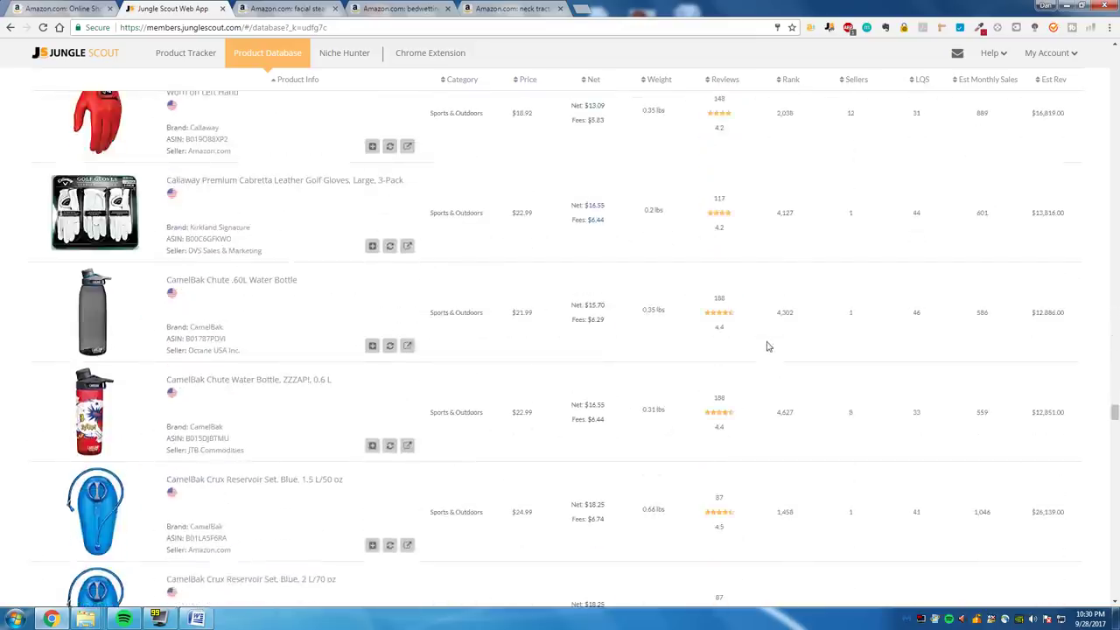
{"action": "scroll", "coordinate": [760, 342], "scroll_direction": "down", "scroll_amount": 3}
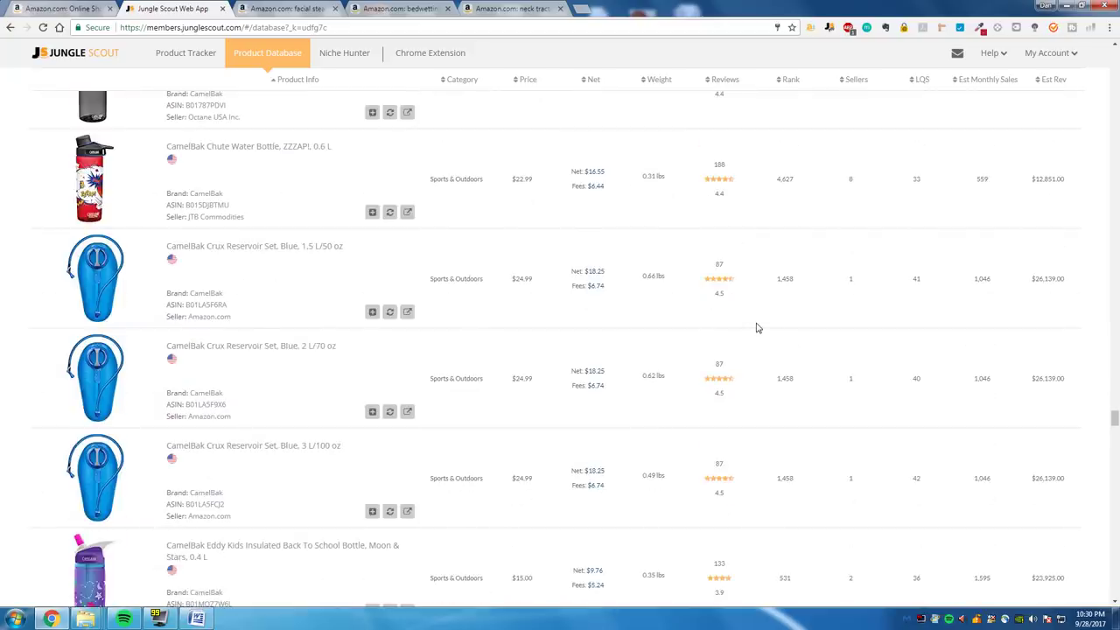
{"action": "scroll", "coordinate": [758, 328], "scroll_direction": "down", "scroll_amount": 3}
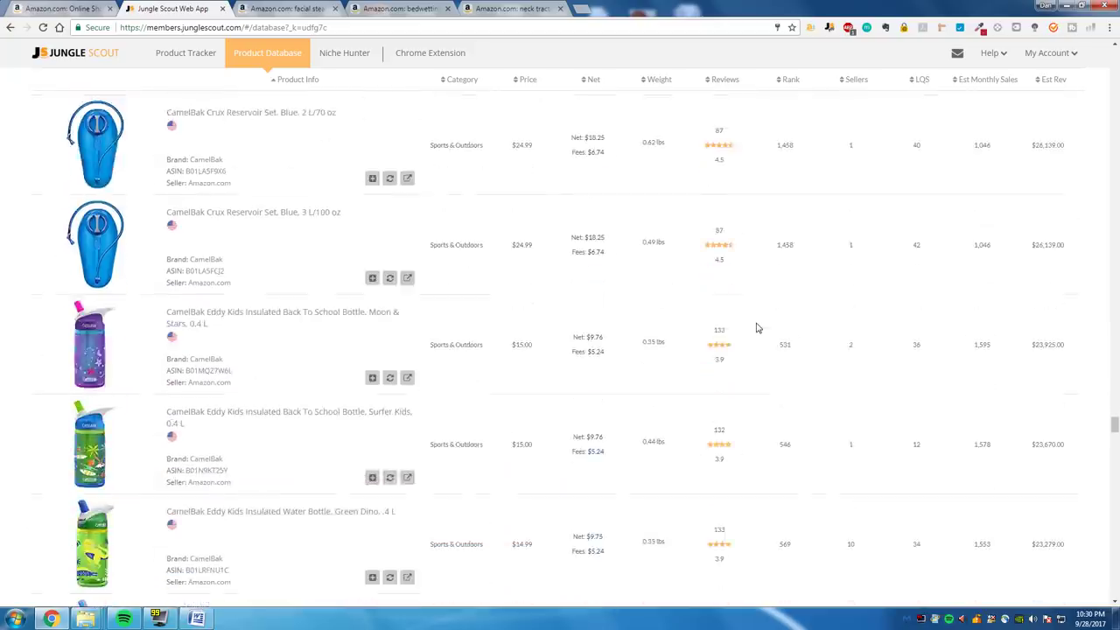
{"action": "scroll", "coordinate": [758, 328], "scroll_direction": "down", "scroll_amount": 3}
{"action": "scroll", "coordinate": [697, 320], "scroll_direction": "down", "scroll_amount": 7}
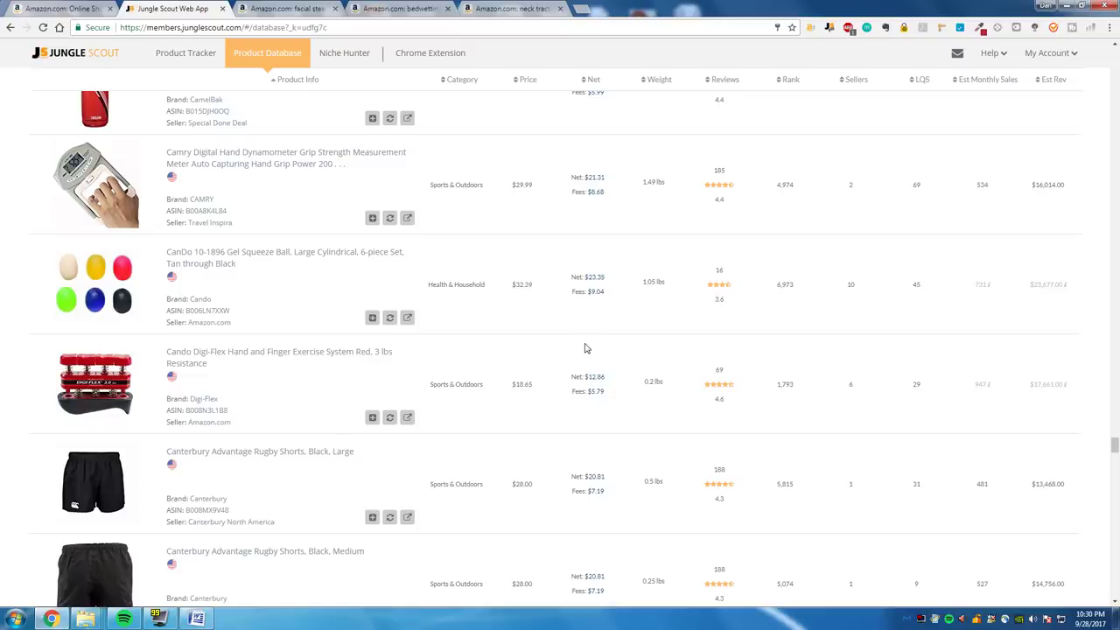
{"action": "scroll", "coordinate": [504, 358], "scroll_direction": "up", "scroll_amount": 2}
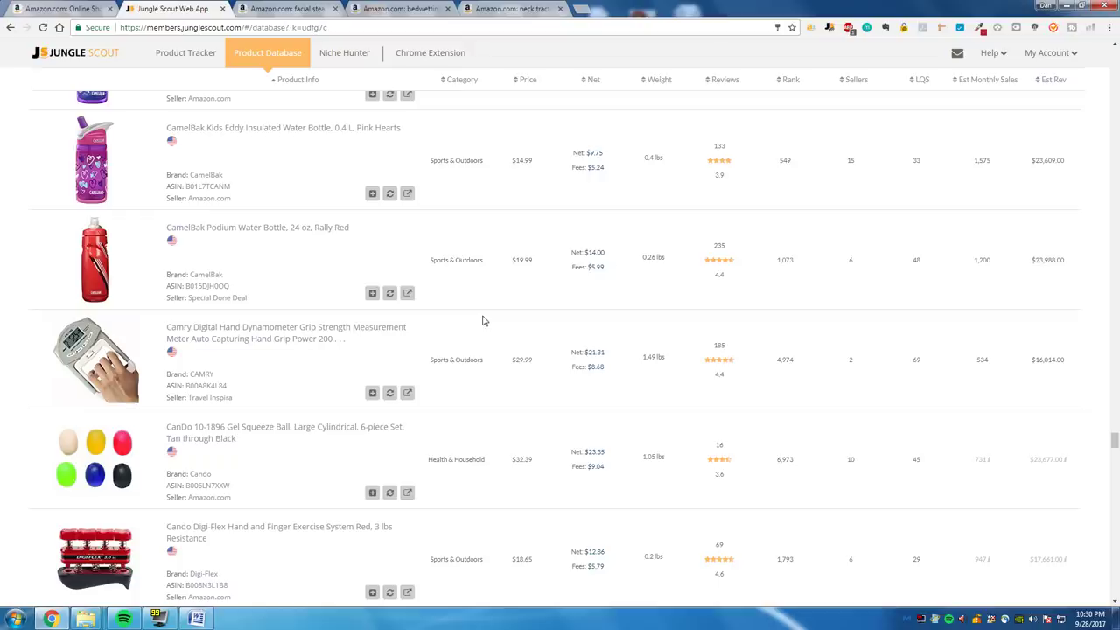
{"action": "scroll", "coordinate": [457, 322], "scroll_direction": "up", "scroll_amount": 3}
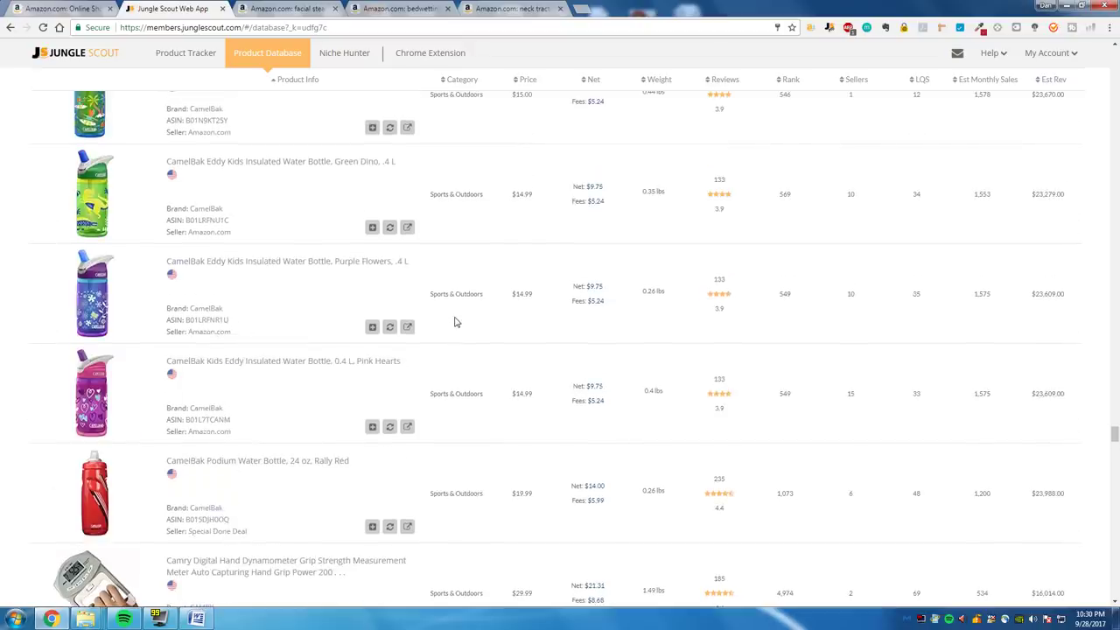